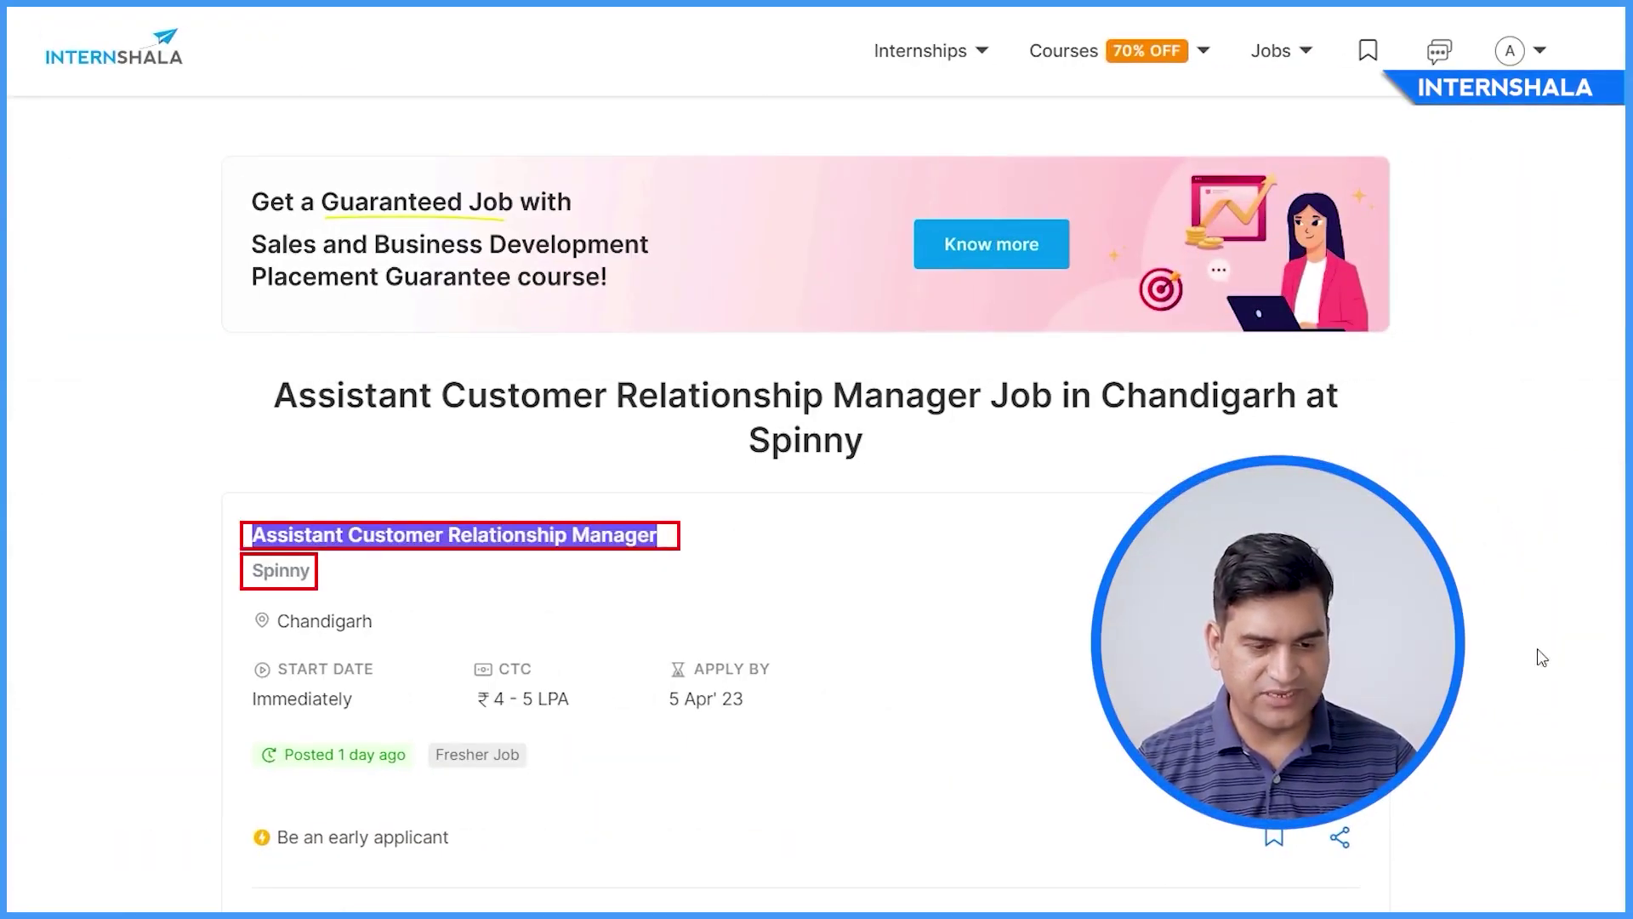
Highlight the 4 - 5 LPA salary, the MS-Excel skill and the company name Godrej Industries
scroll(1542, 656, down, 3)
drag(570, 455, 454, 468)
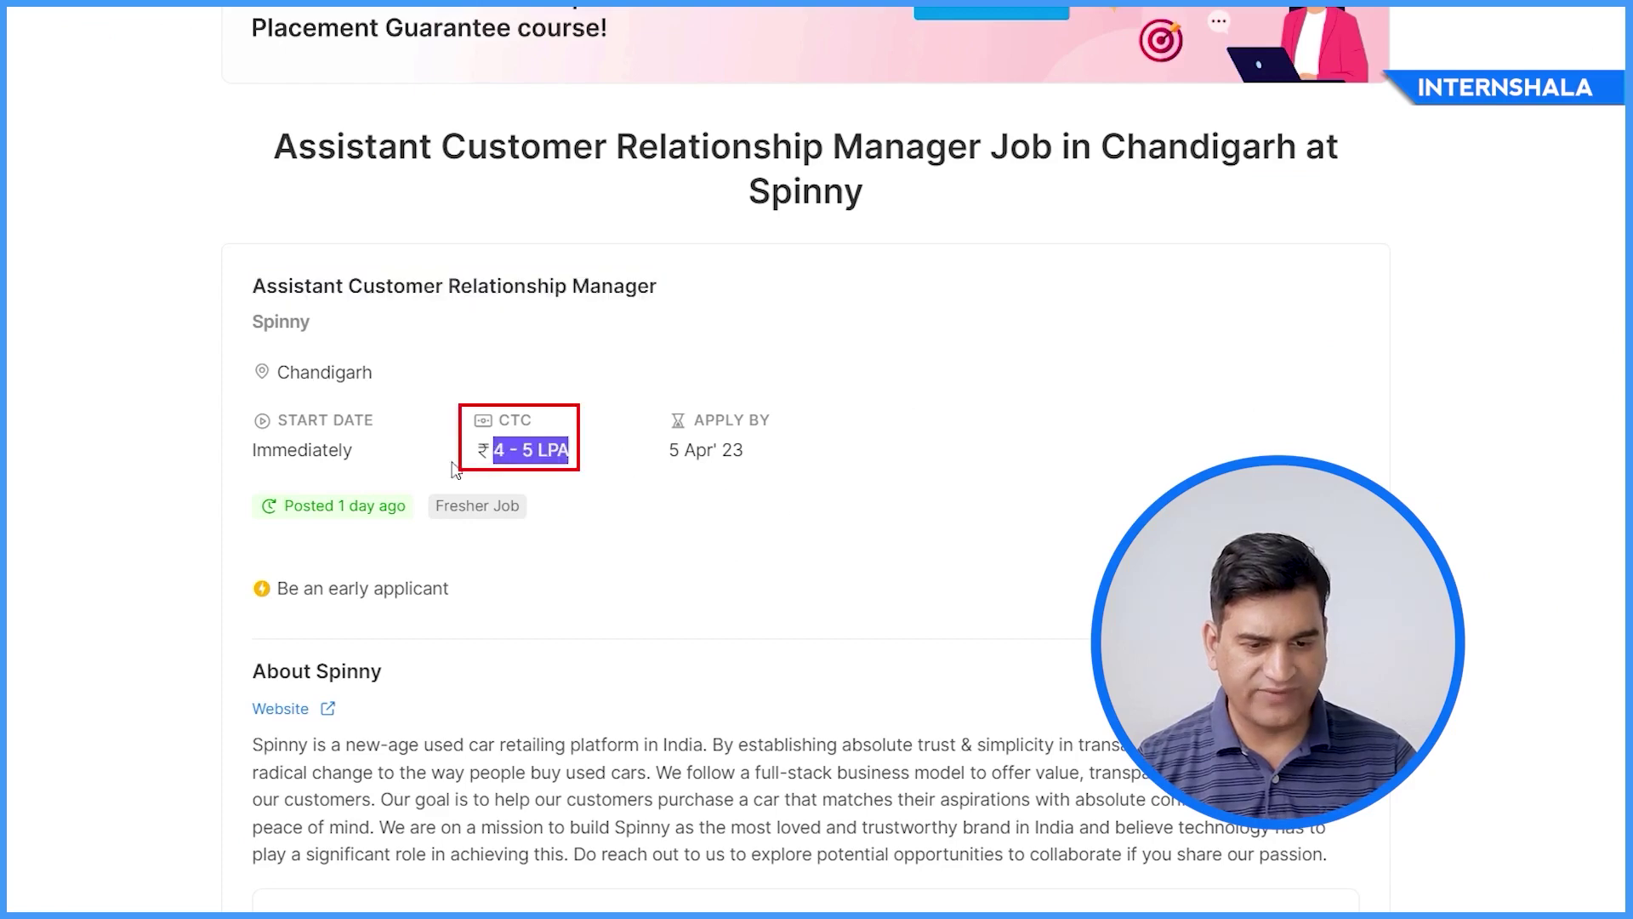
scroll(1512, 699, down, 15)
scroll(759, 604, up, 3)
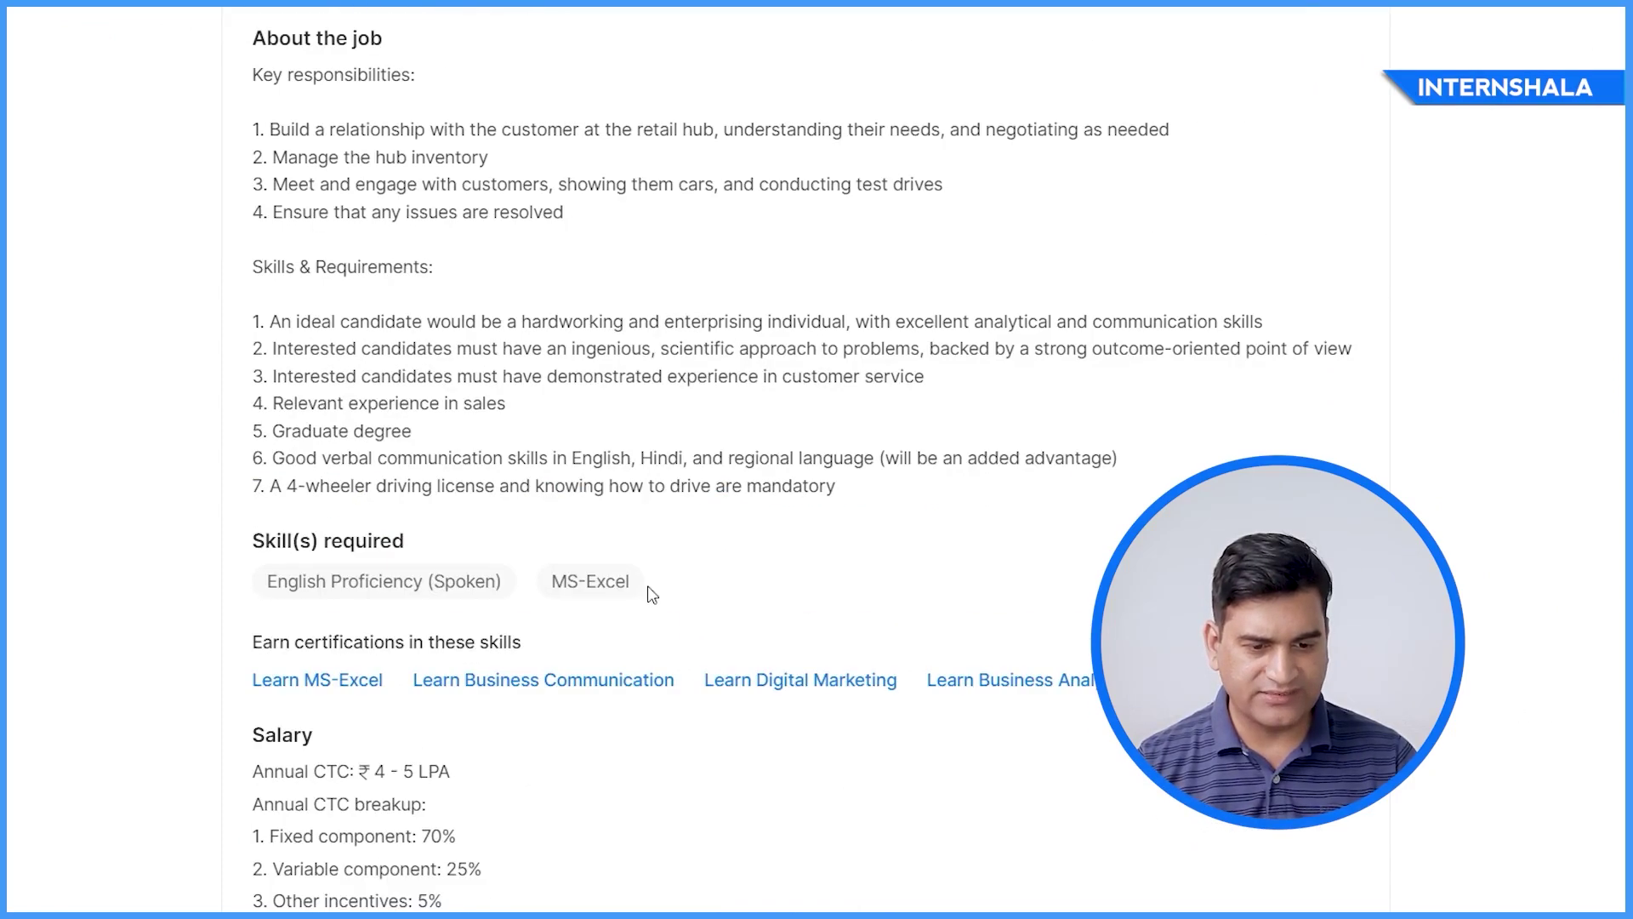
drag(648, 593, 549, 586)
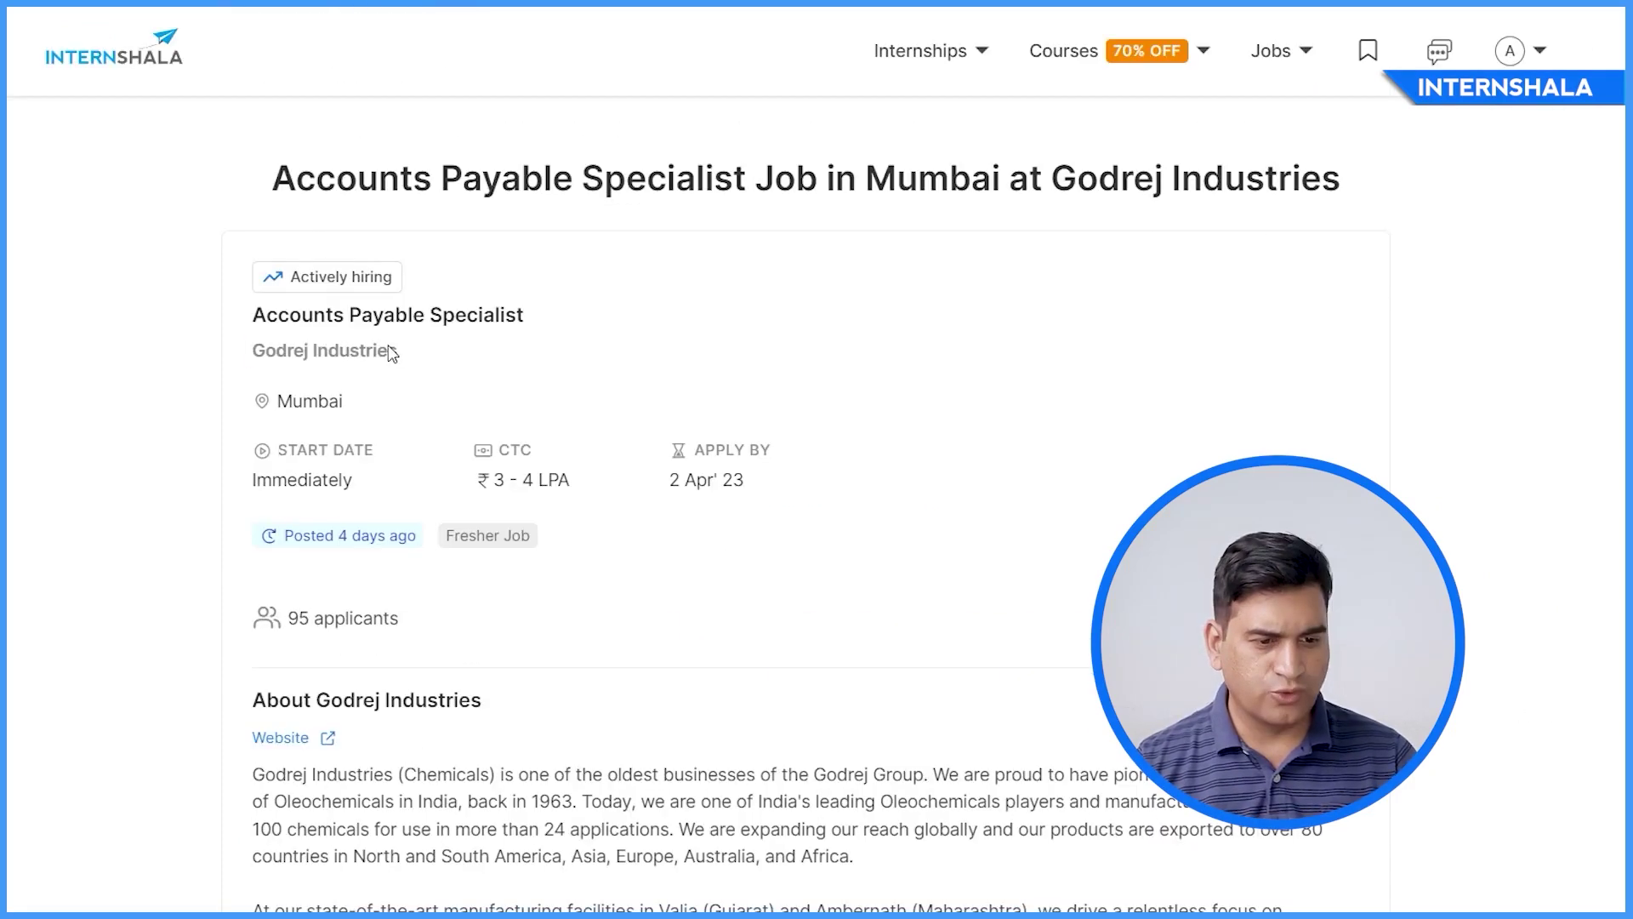
drag(400, 351, 224, 358)
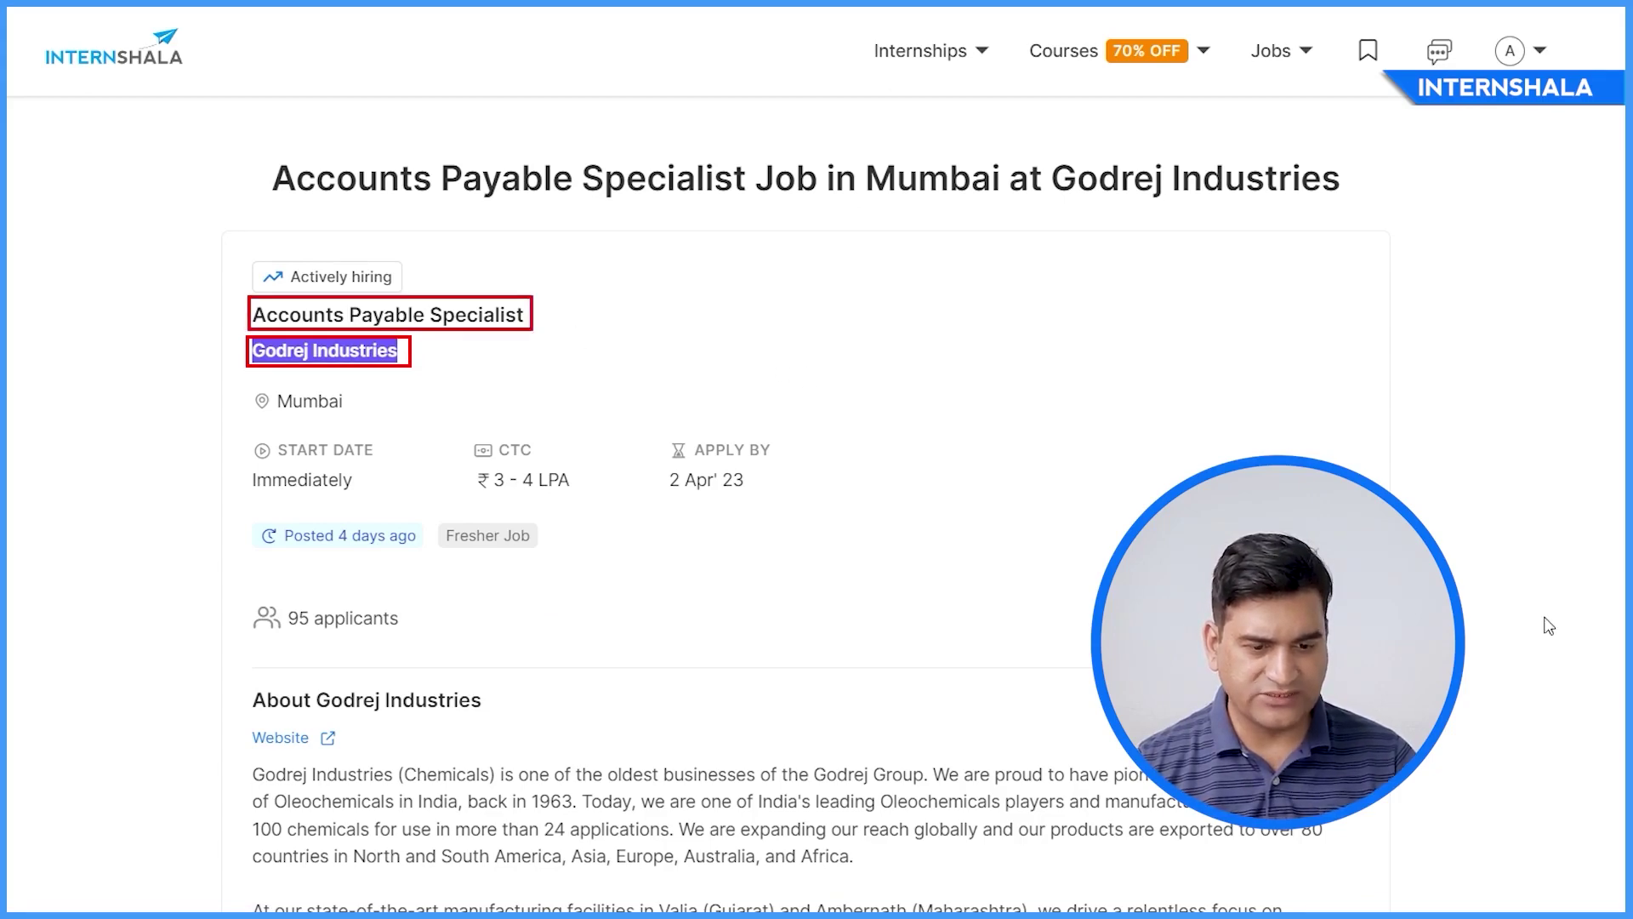
Highlight the 3 - 4 LPA salary, then BYJU'S Business Development Associate, and scroll to its skills
scroll(670, 426, down, 2)
drag(604, 364, 439, 377)
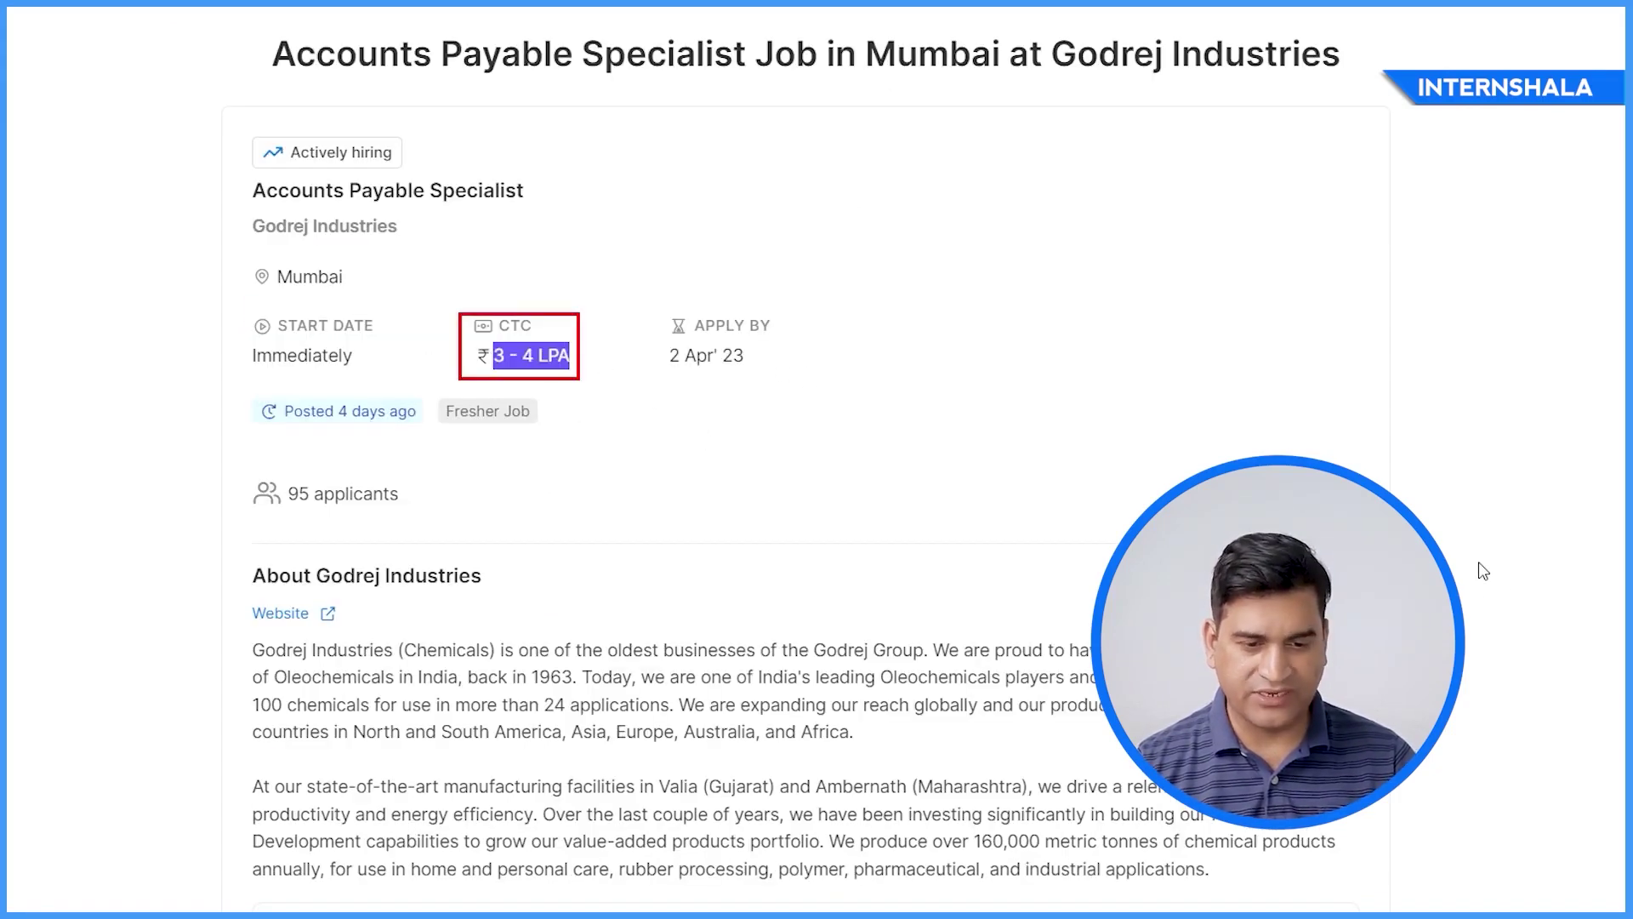
scroll(581, 569, down, 10)
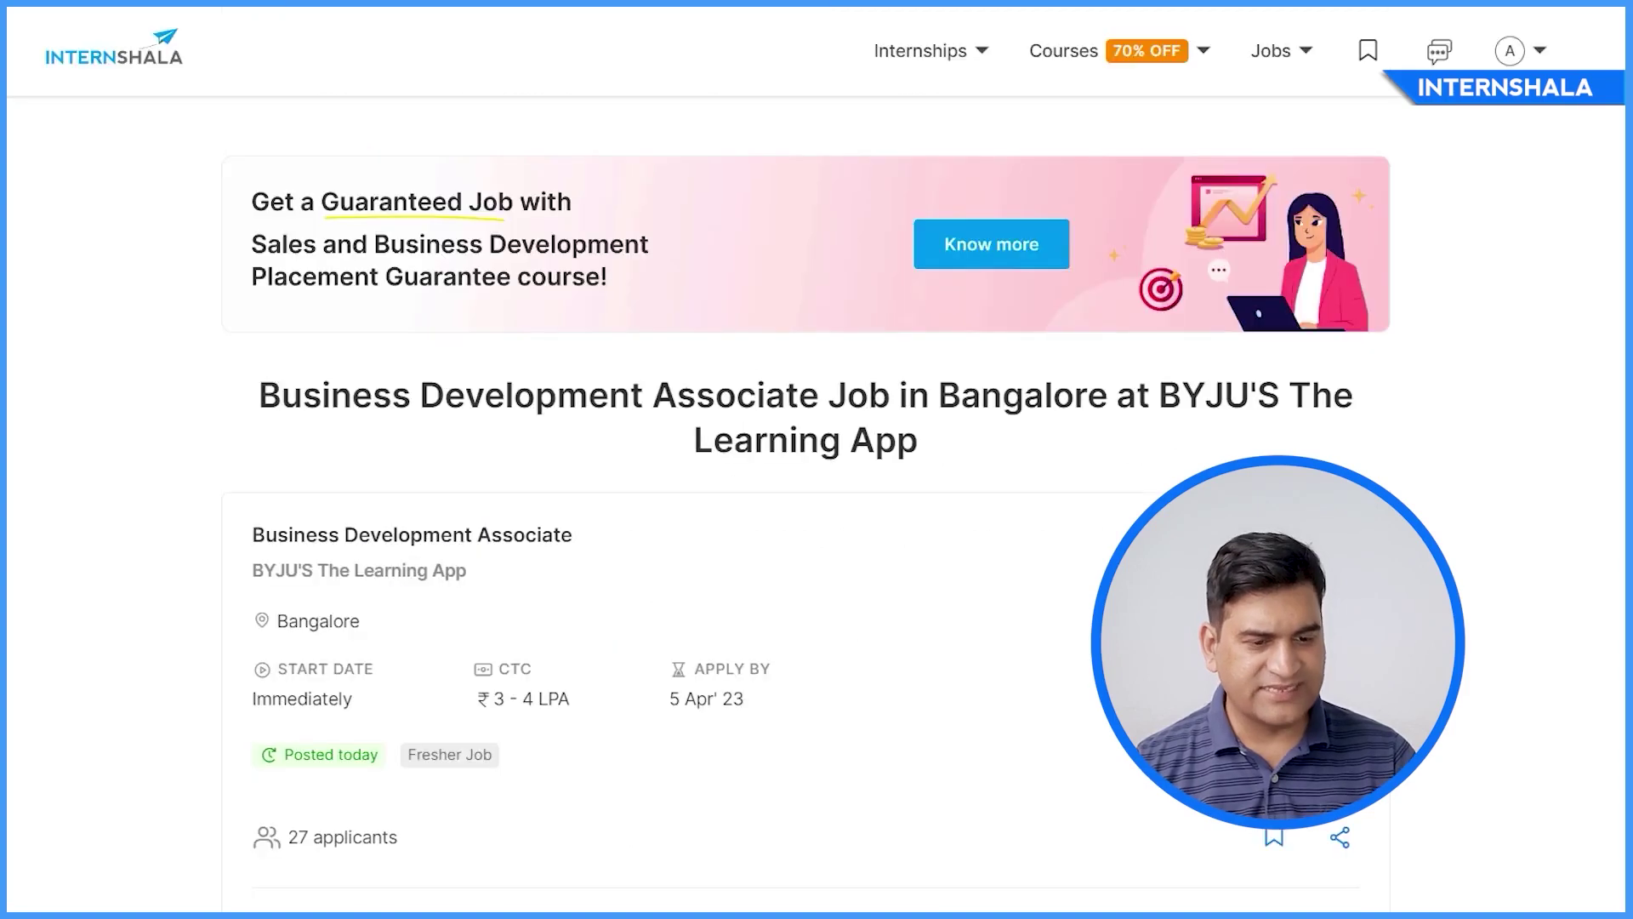
drag(253, 572, 316, 577)
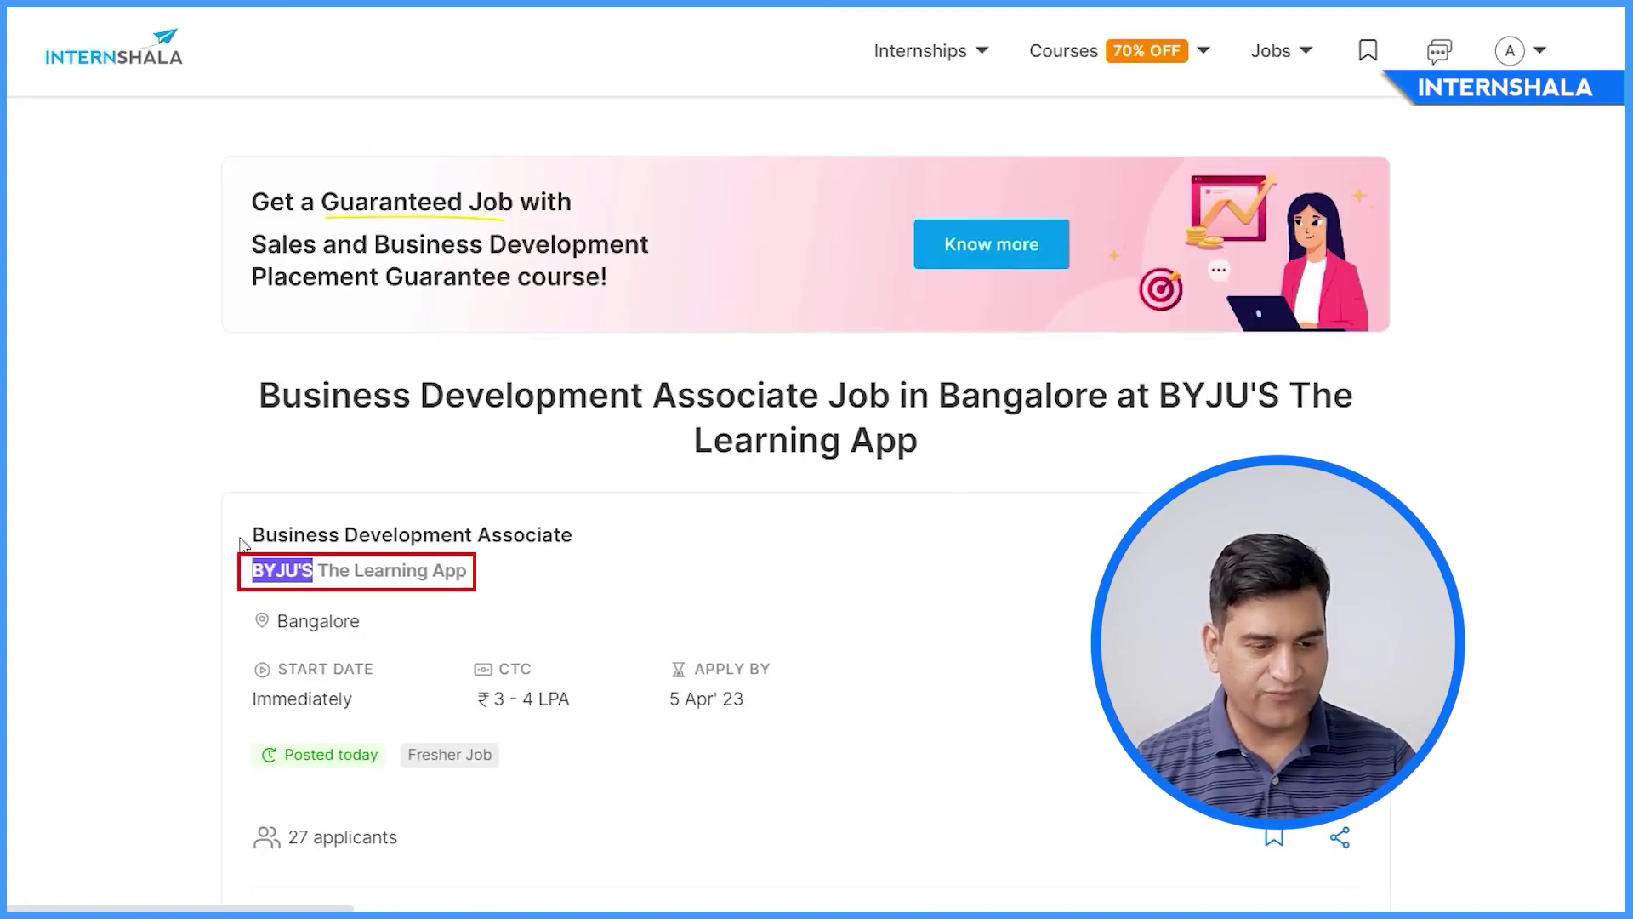
mouse_move(249, 536)
mouse_down()
mouse_move(598, 547)
mouse_move(624, 587)
mouse_move(493, 575)
mouse_up()
scroll(623, 587, down, 1)
scroll(868, 729, down, 15)
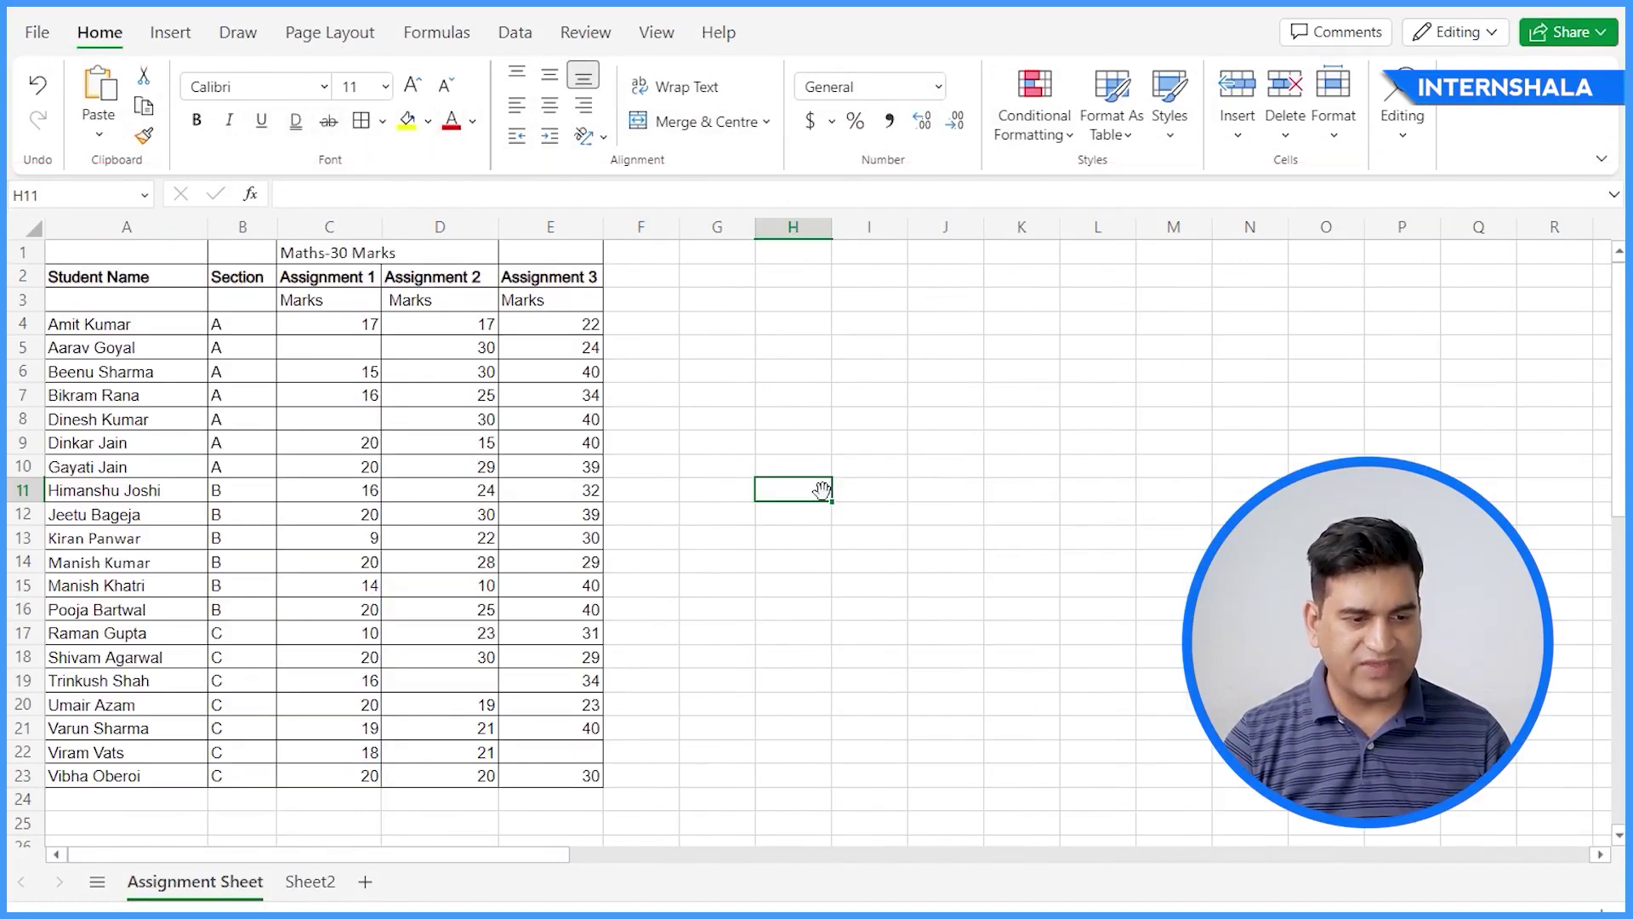
Select column A, row 3, the range G13:H13 and cell G9 to show their addresses
click(120, 227)
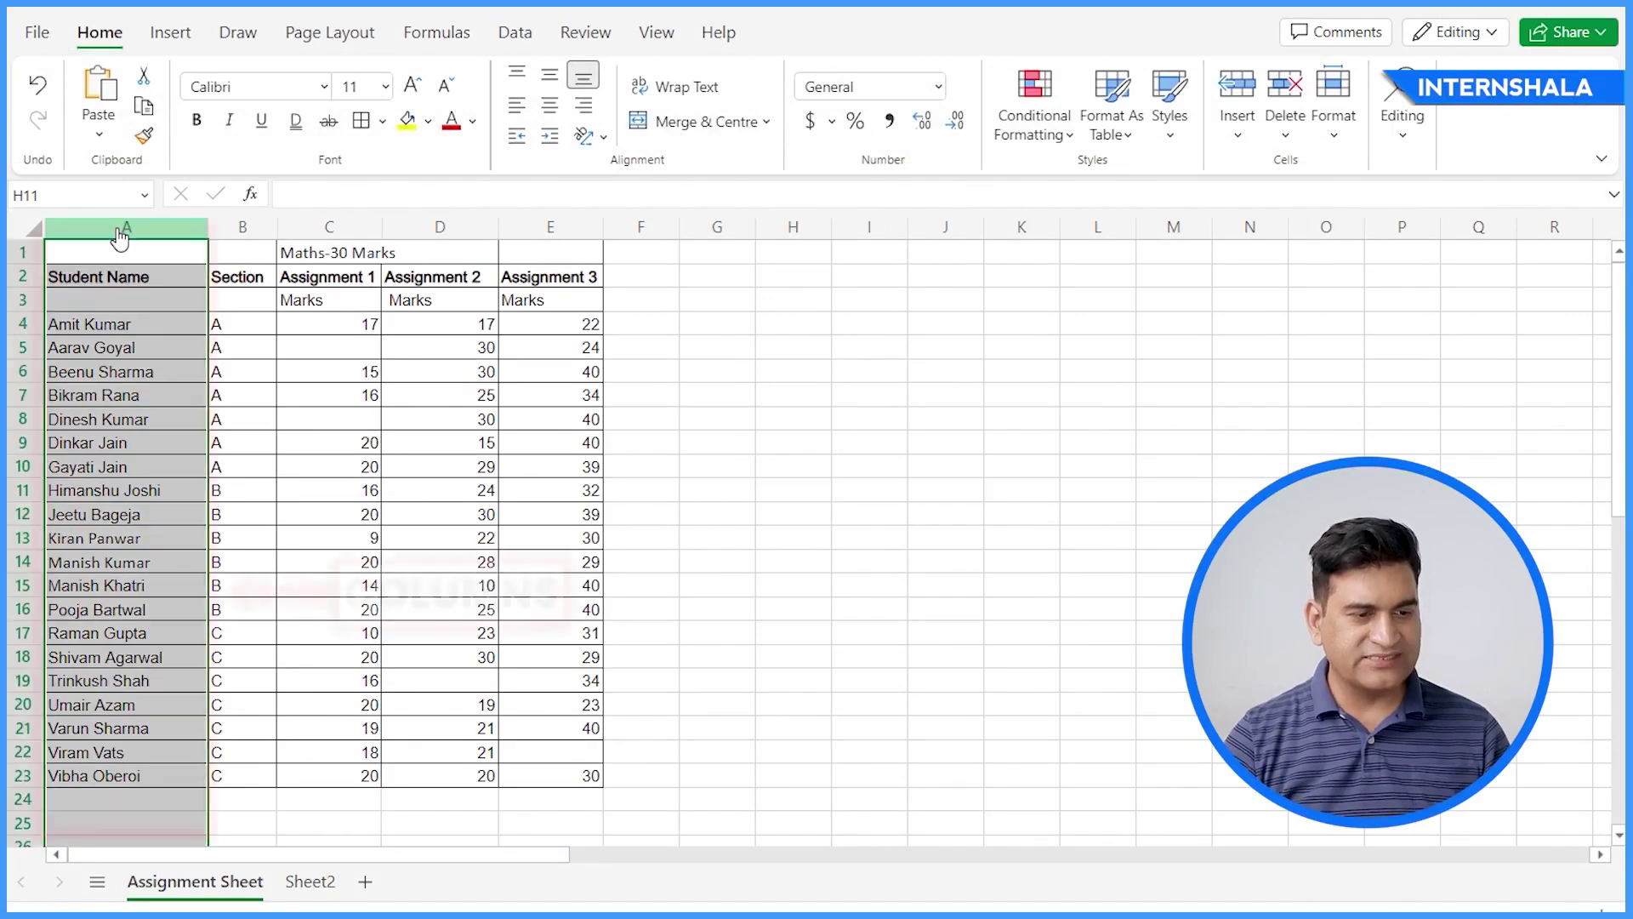
click(23, 300)
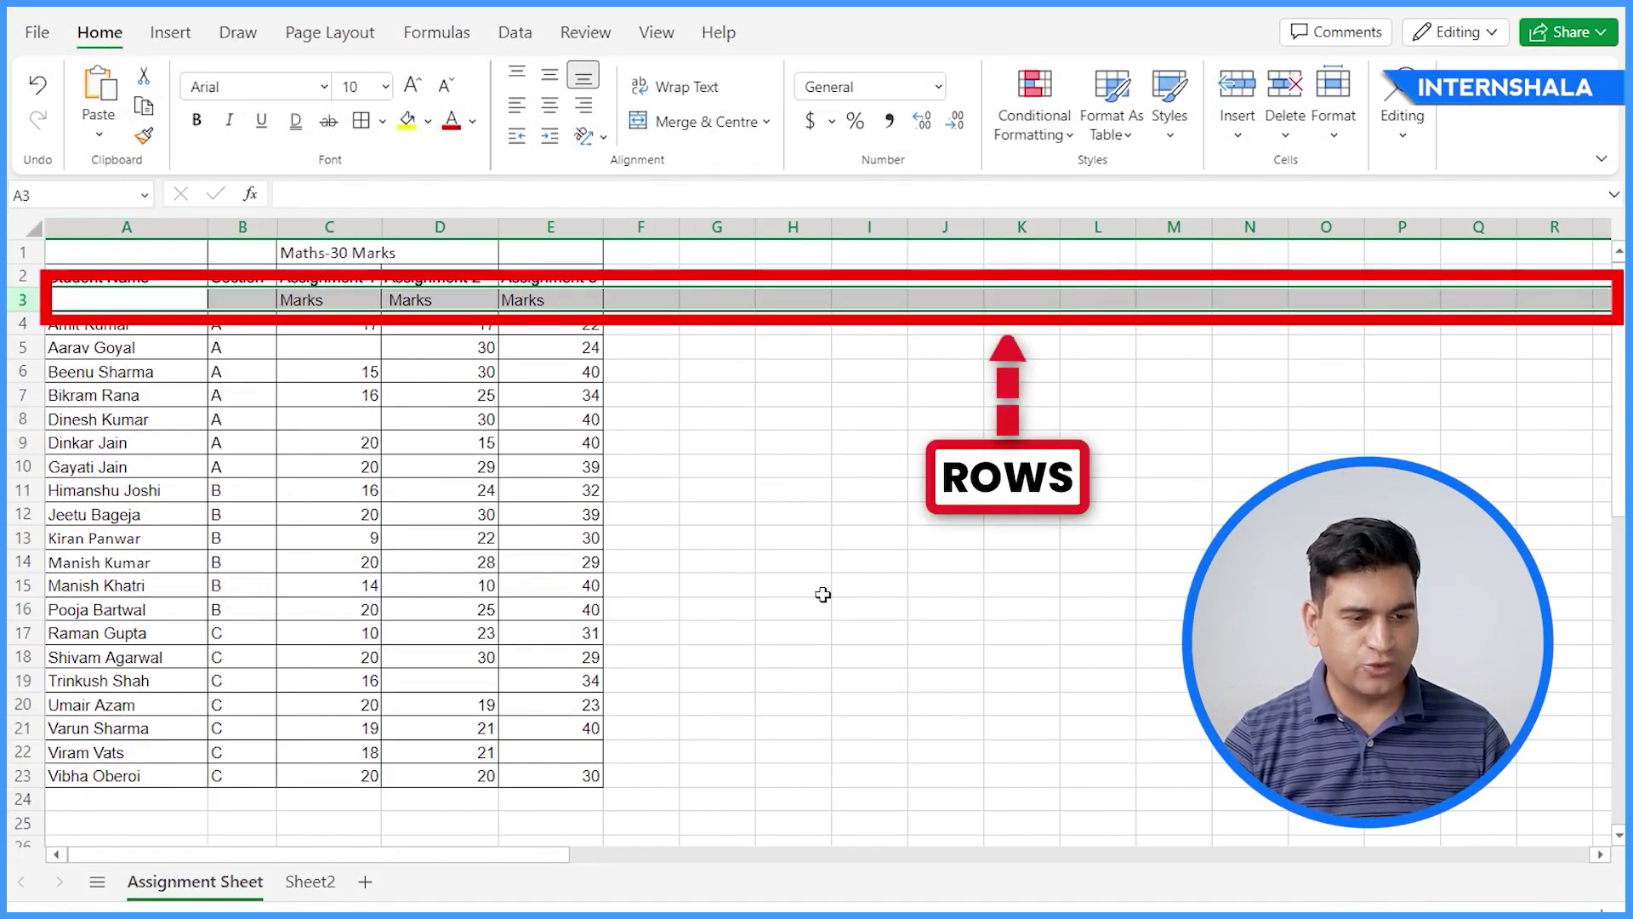
drag(723, 538, 752, 552)
click(708, 443)
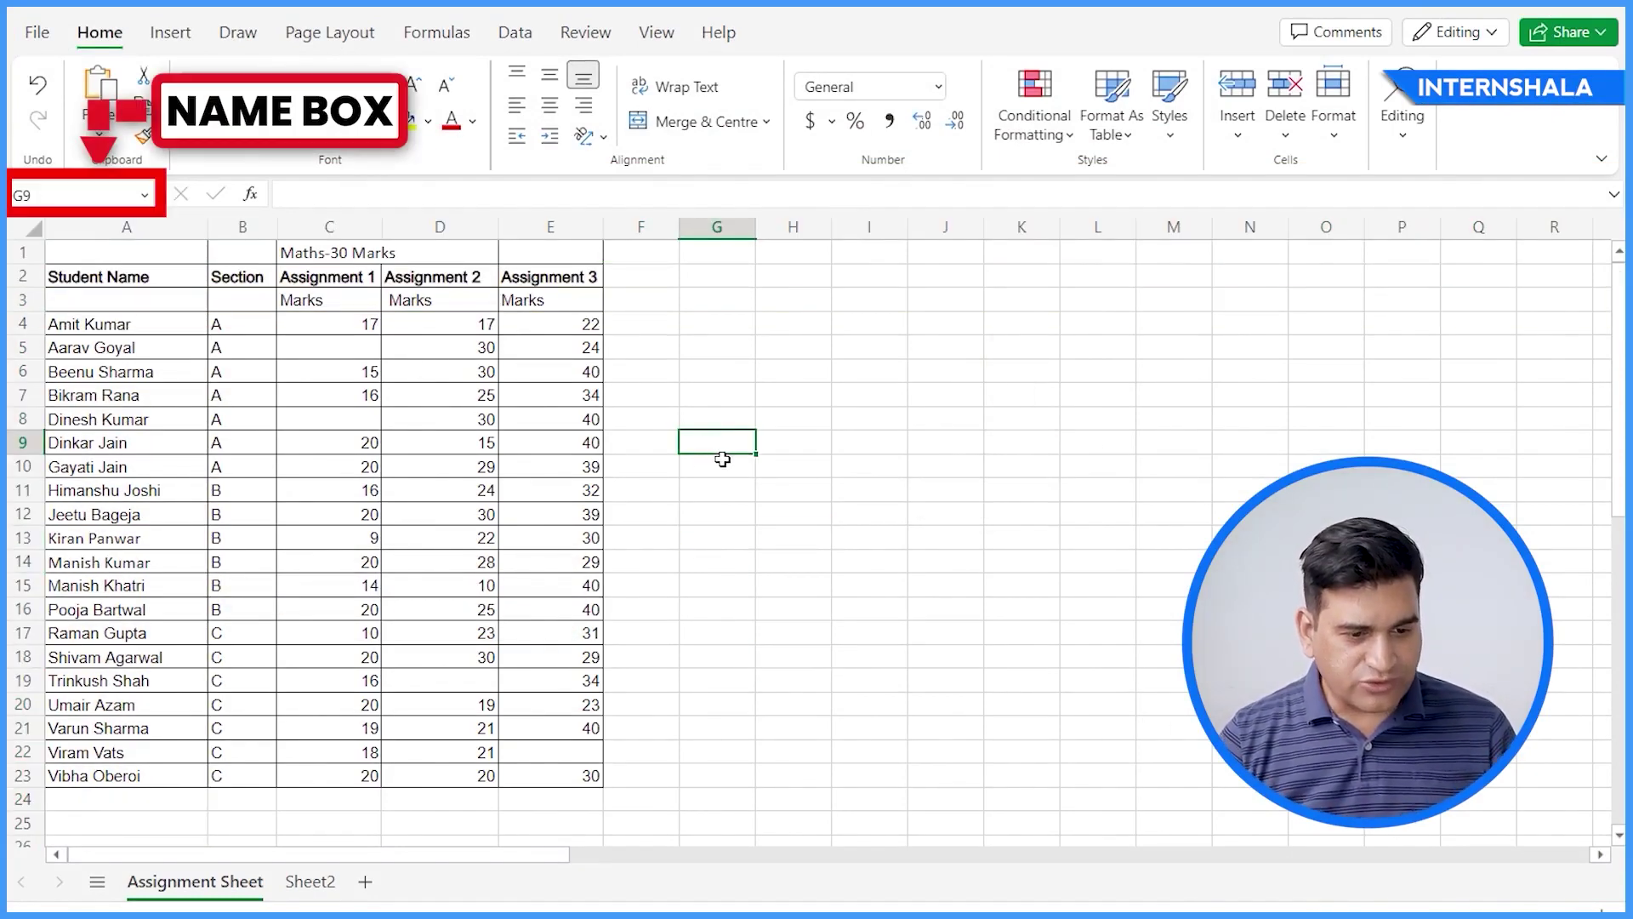
Select cells D7, C6, F10, J11 and C7, checking C7's address in the Name Box
click(402, 398)
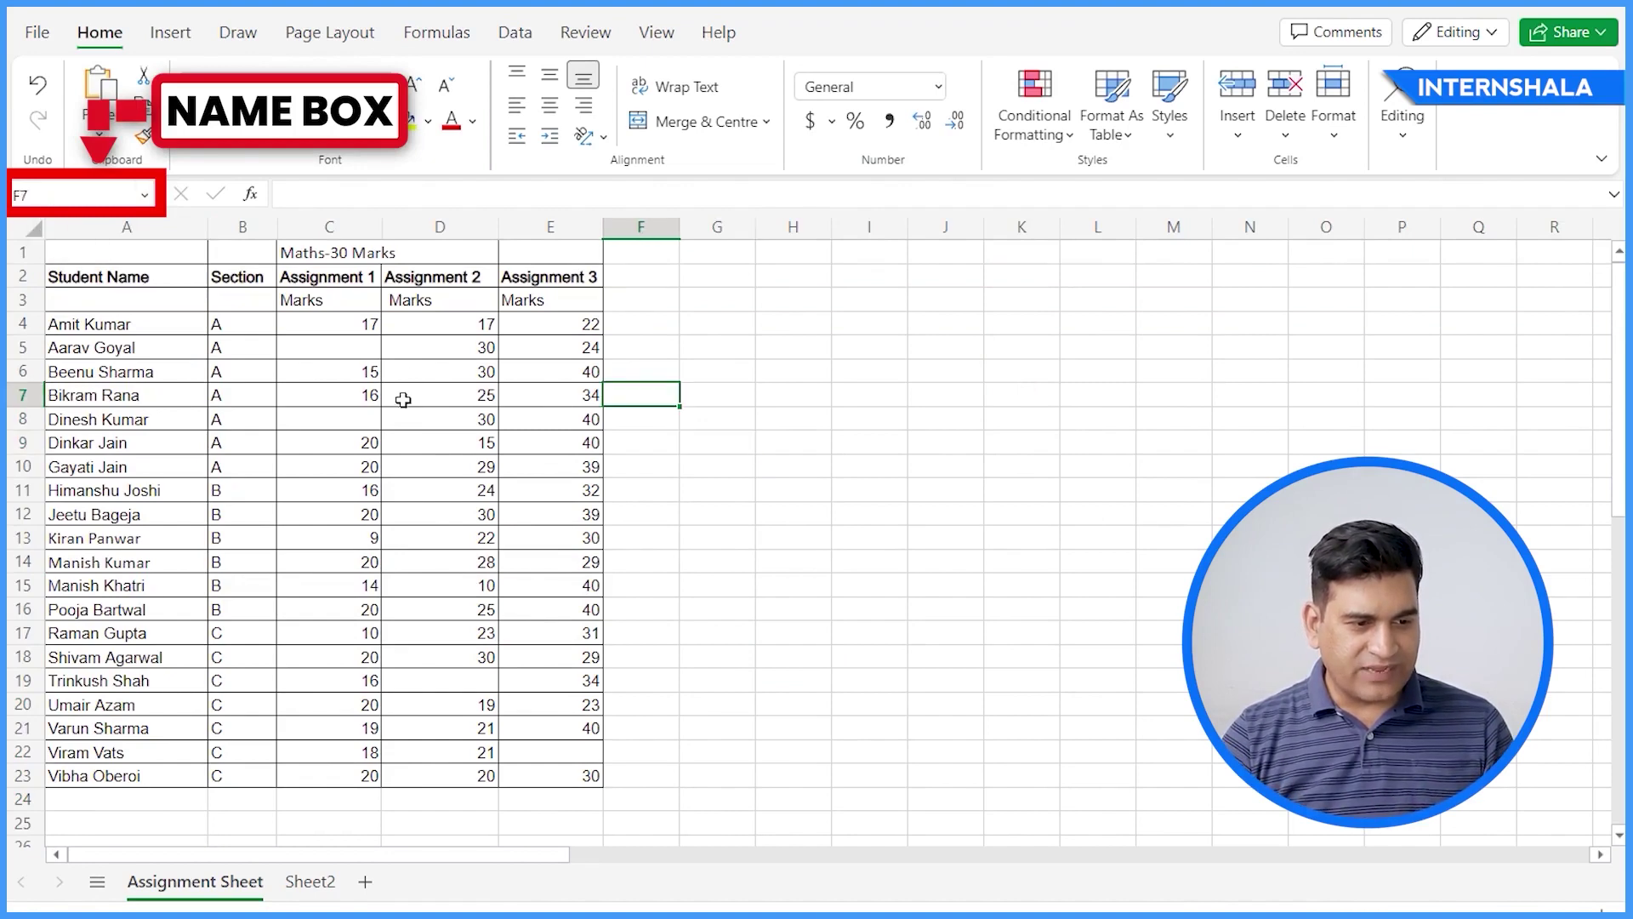
click(377, 370)
click(655, 475)
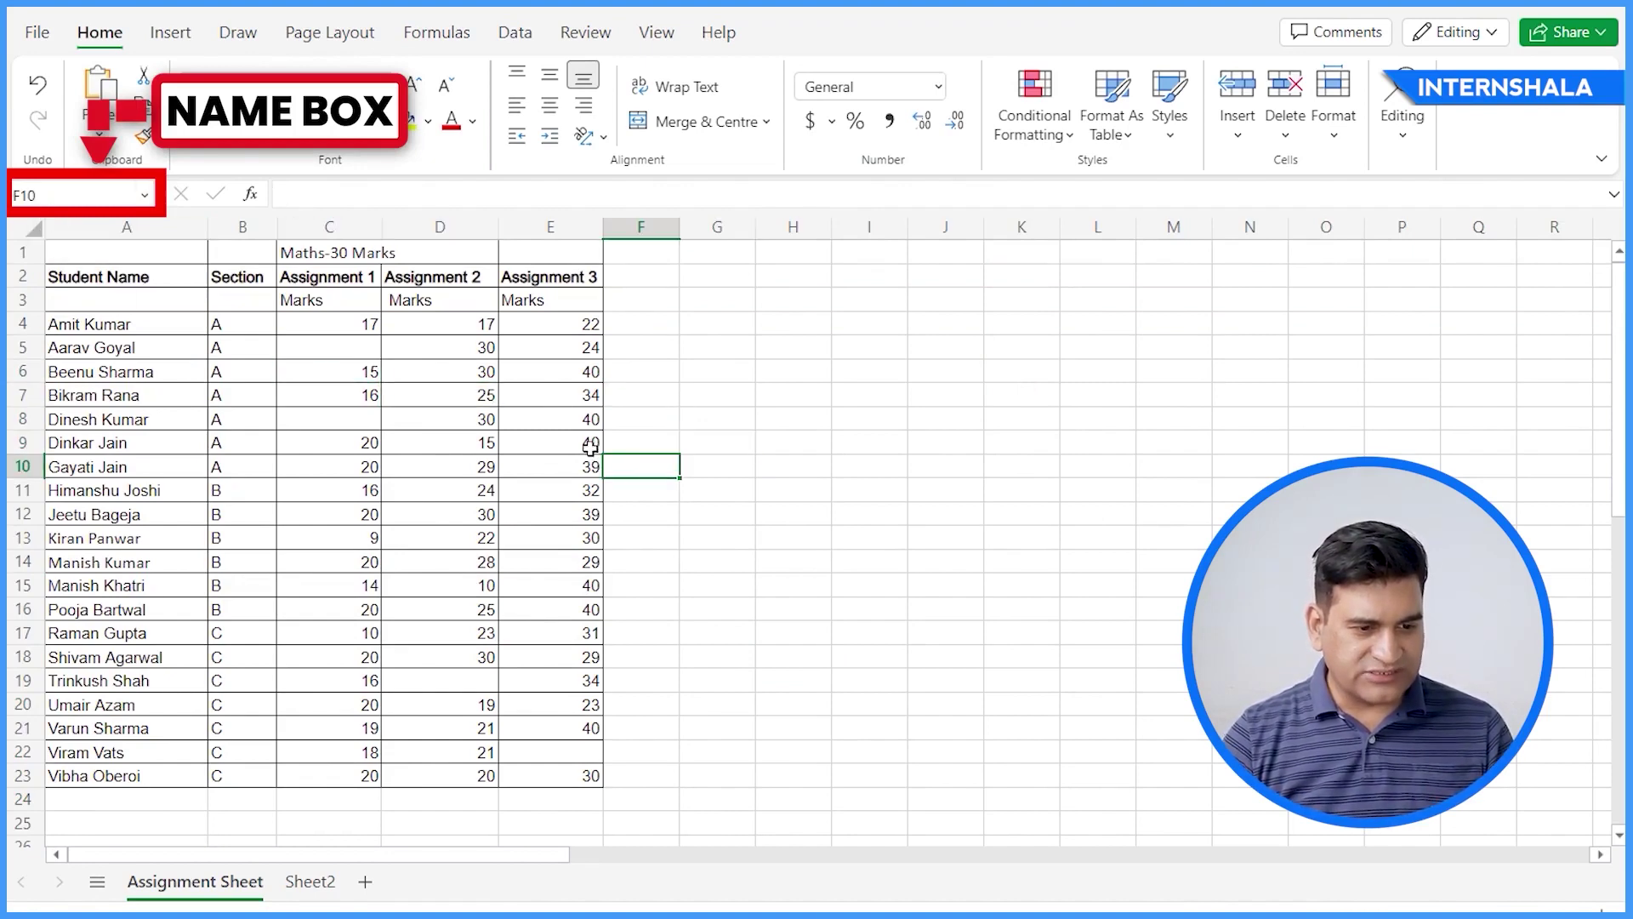
click(923, 486)
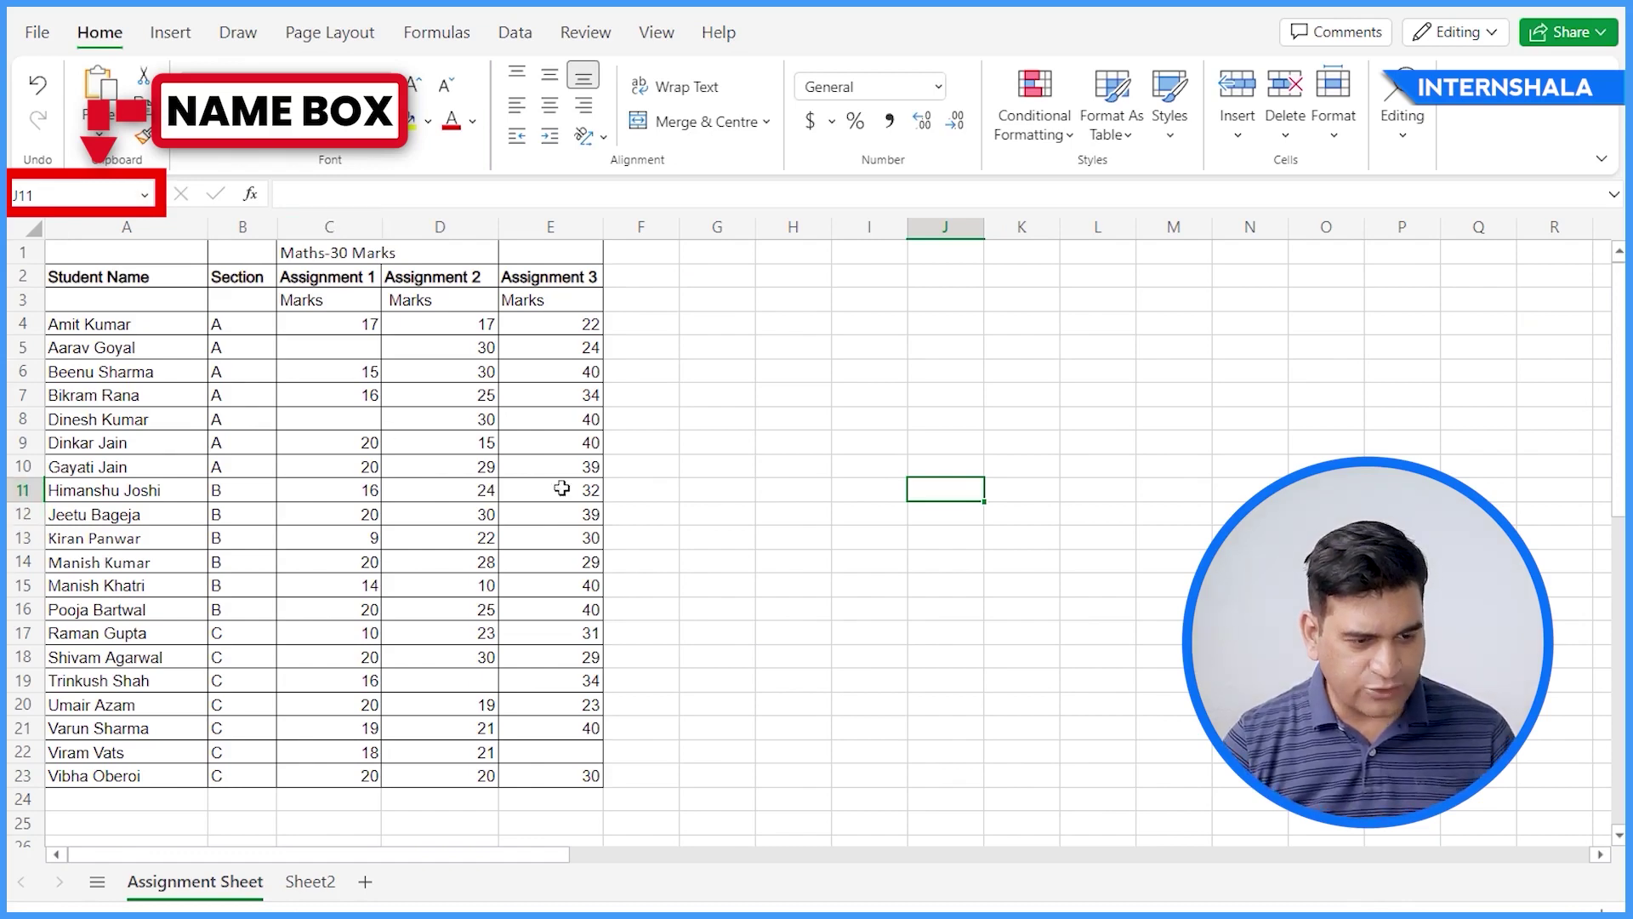
click(363, 398)
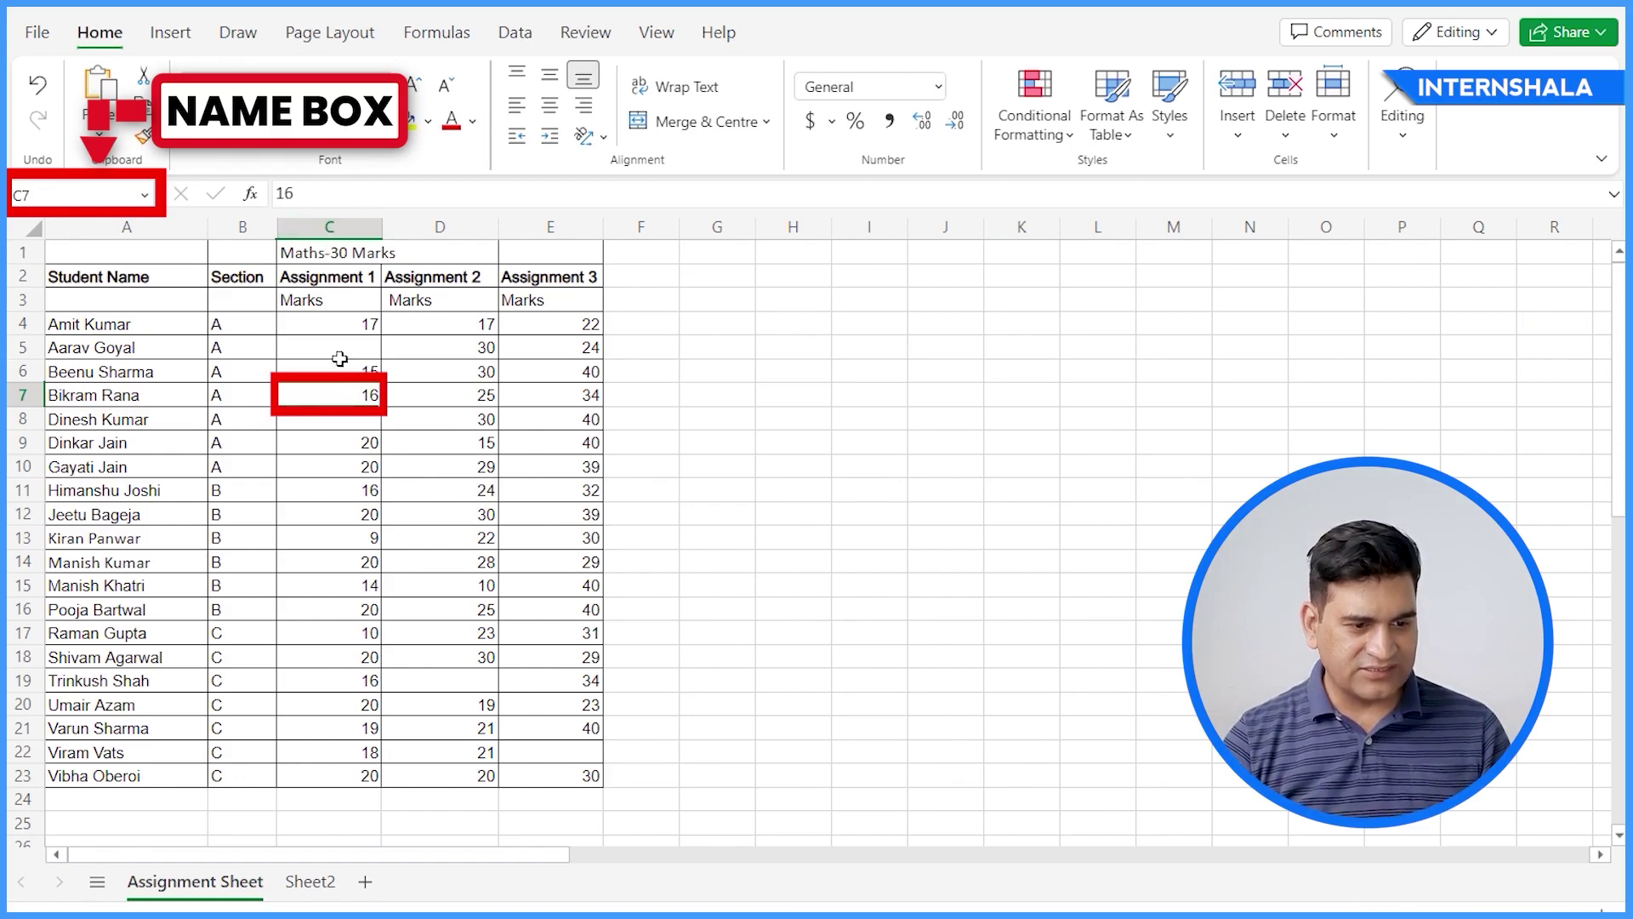
click(60, 191)
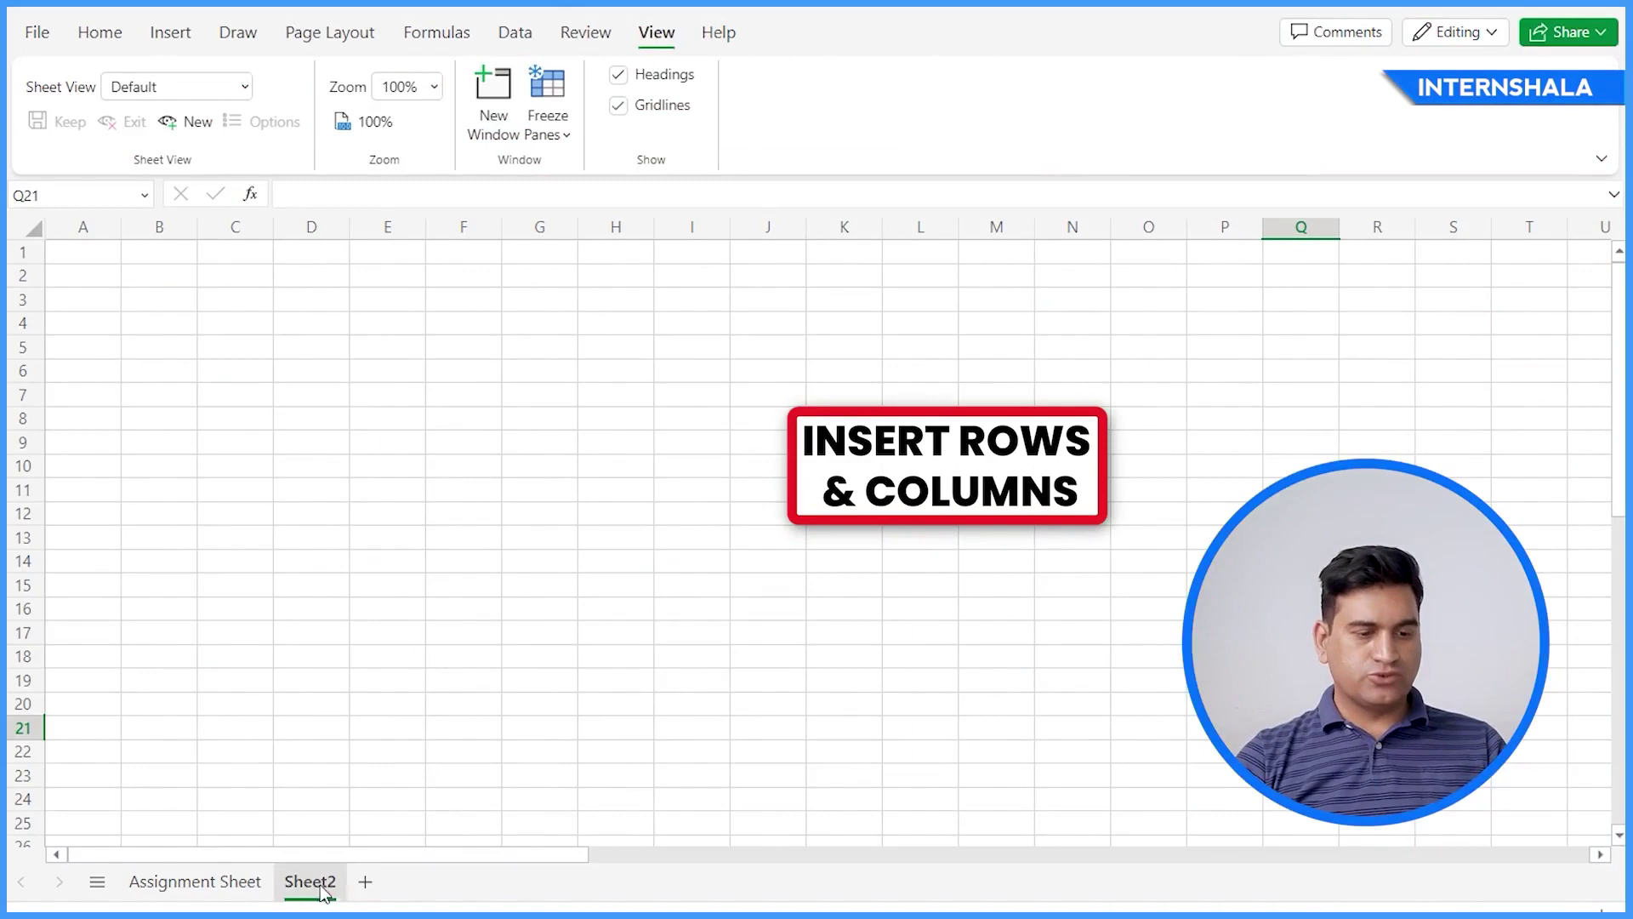
On the Assignment Sheet, insert a narrow blank column B before Section
click(213, 883)
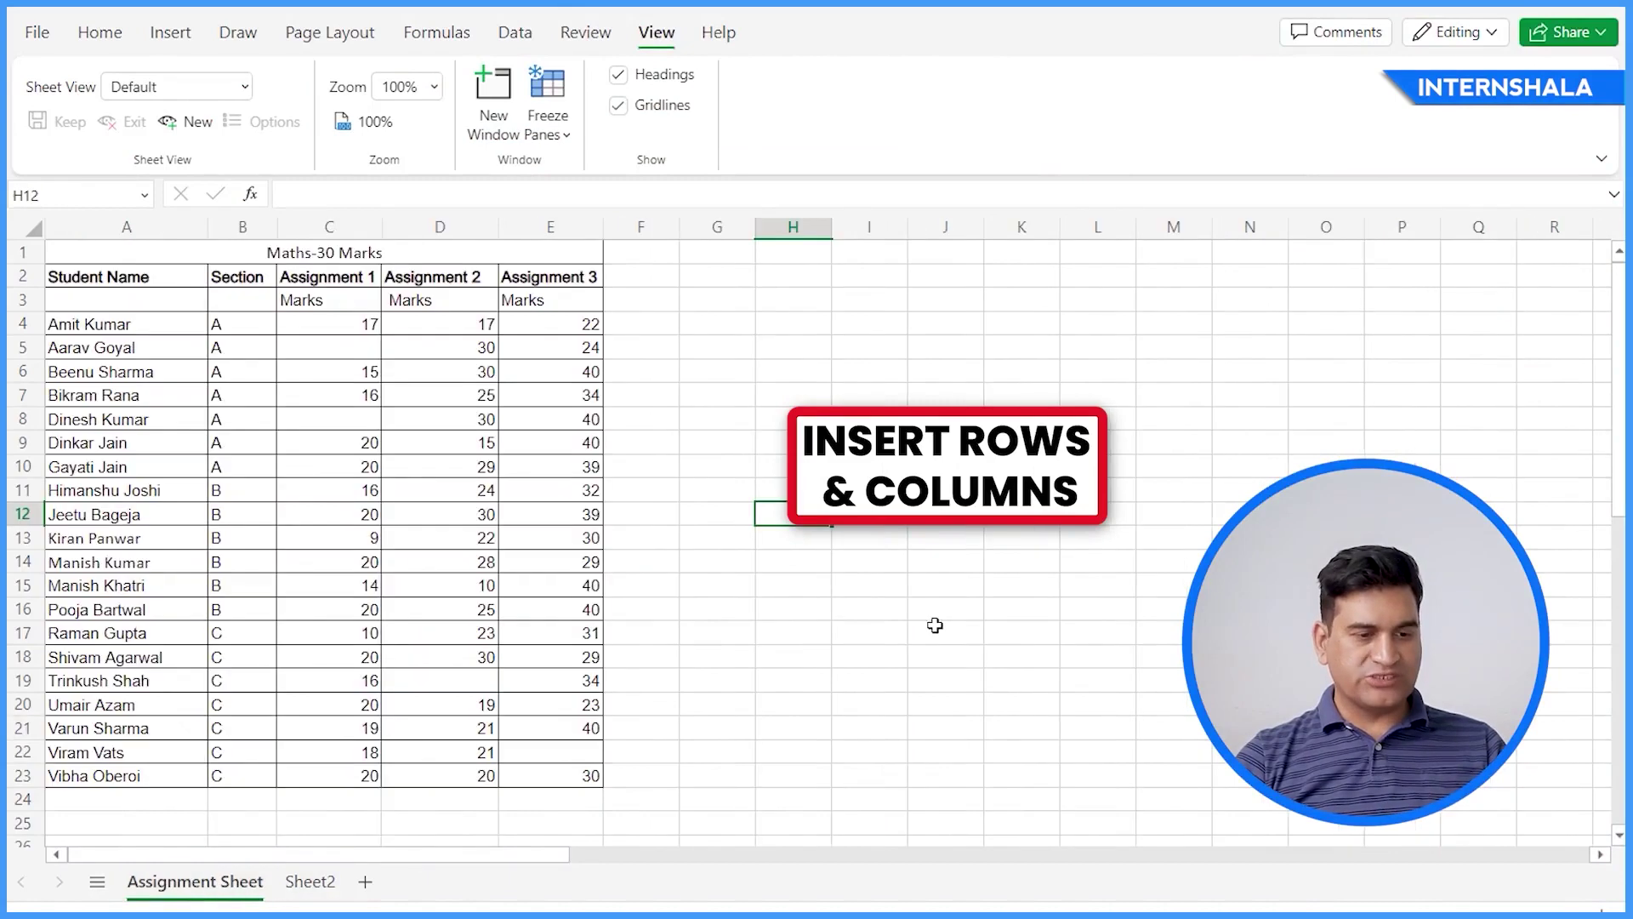
click(242, 230)
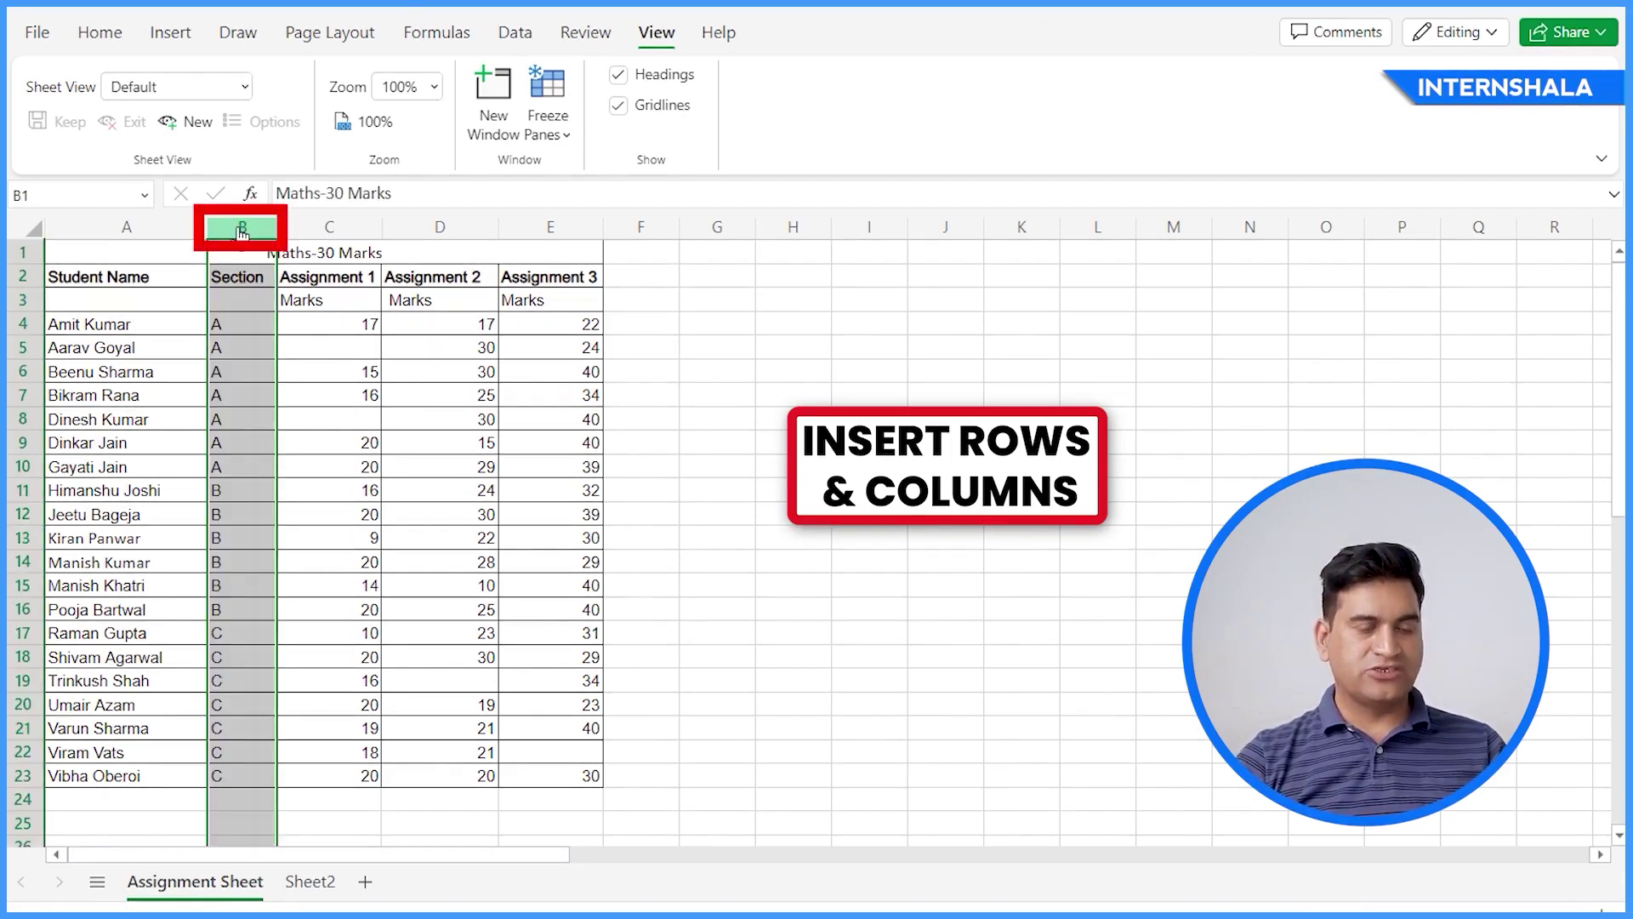
right_click(242, 233)
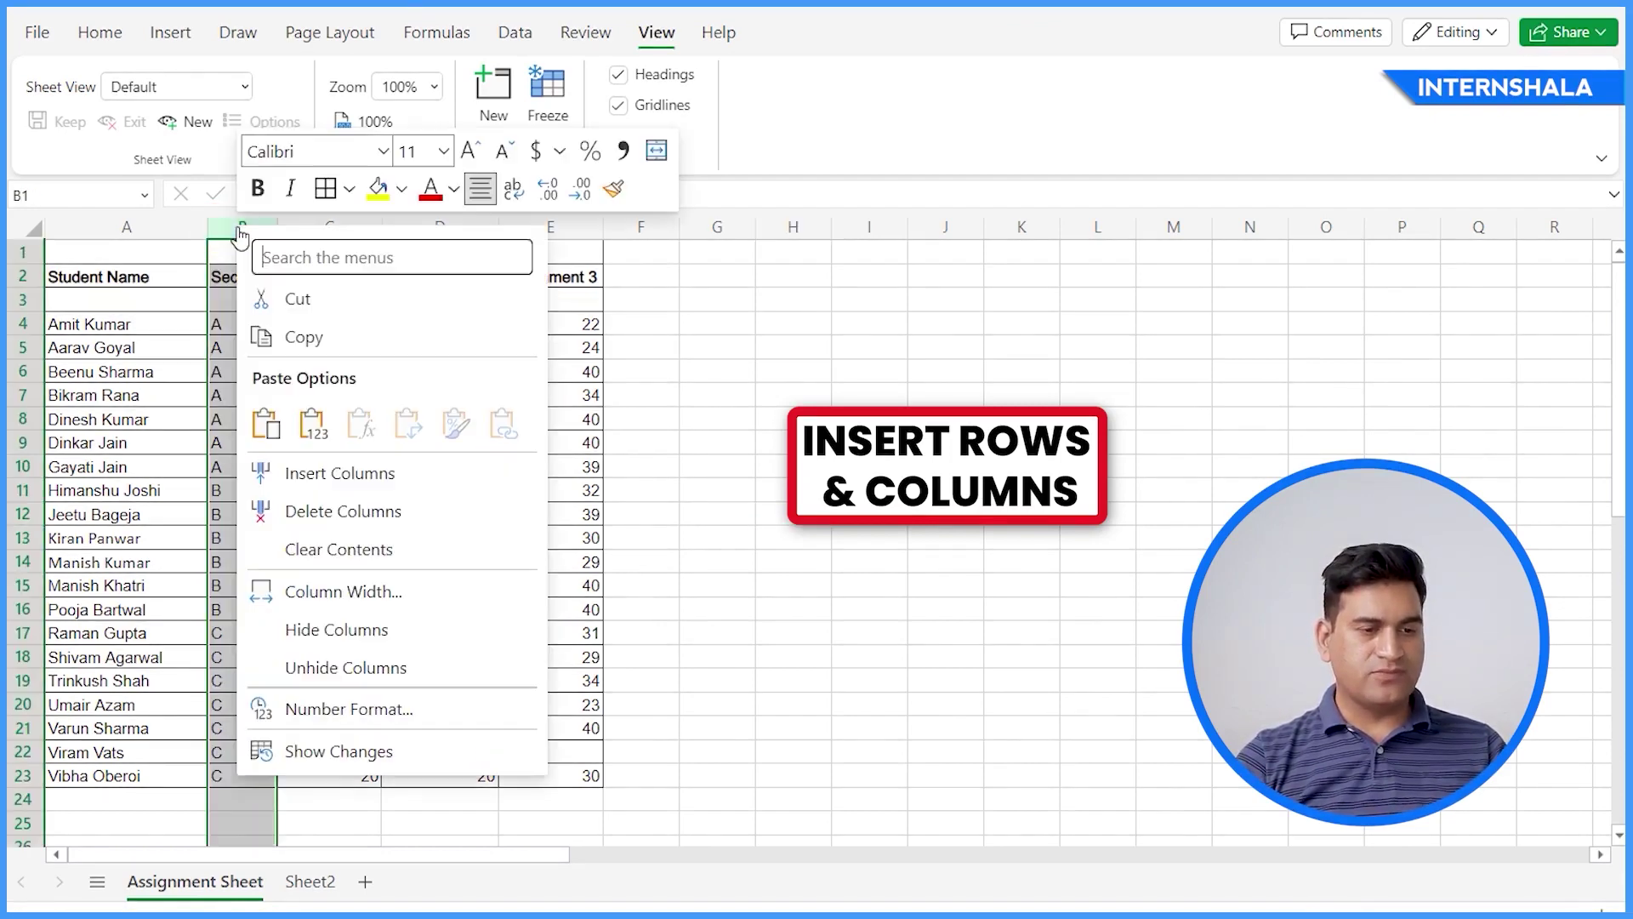
click(339, 473)
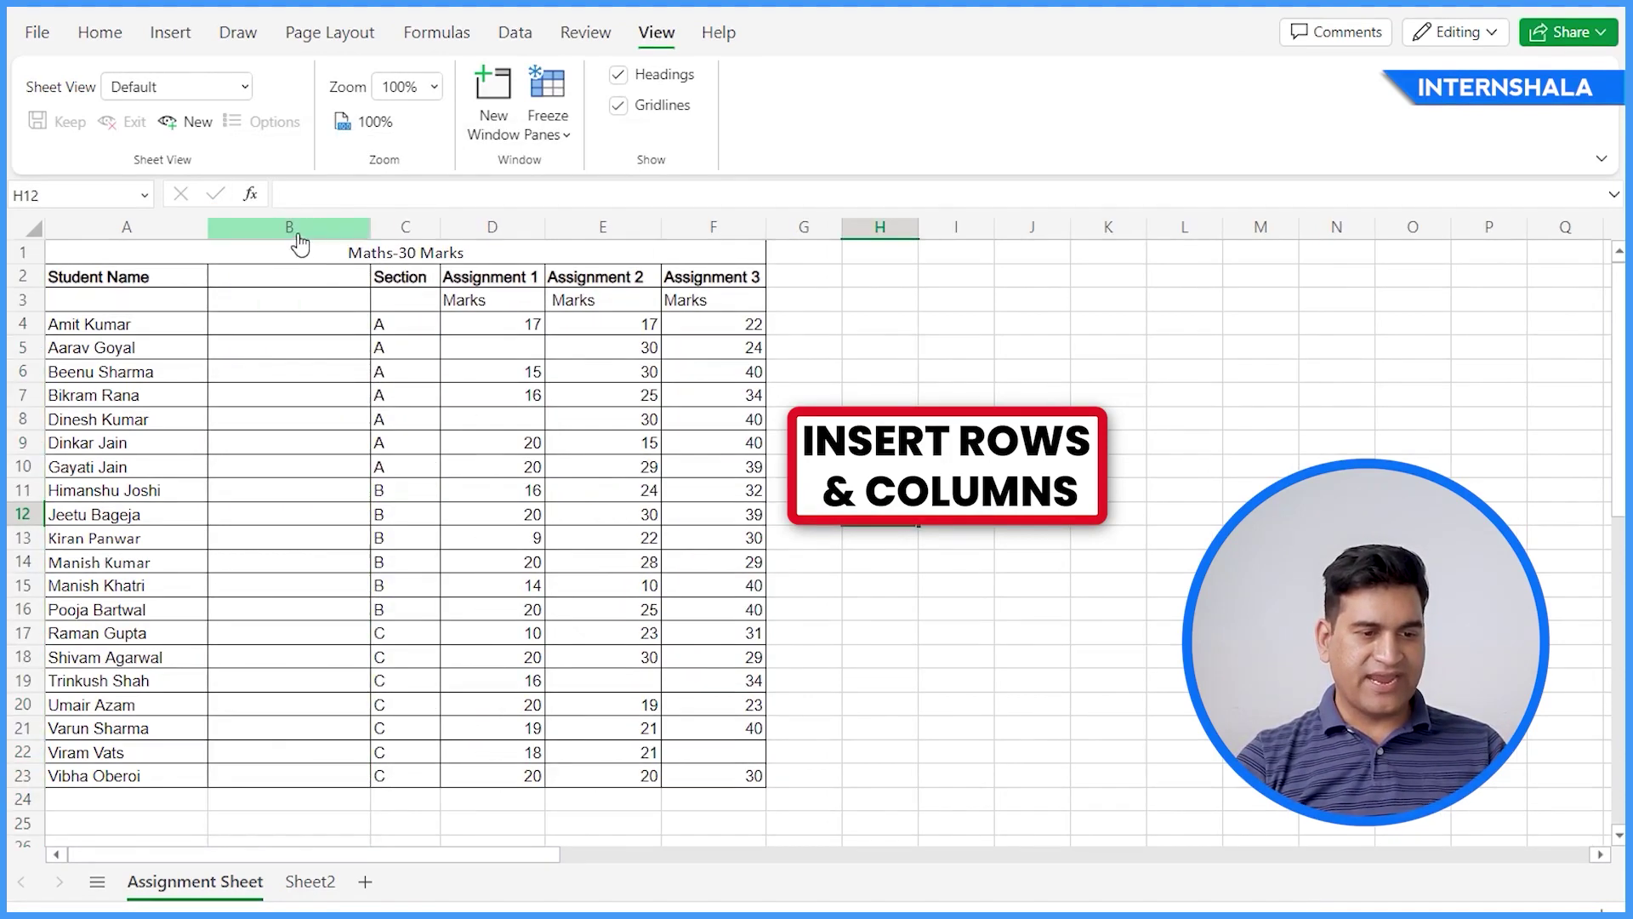
right_click(300, 228)
click(430, 444)
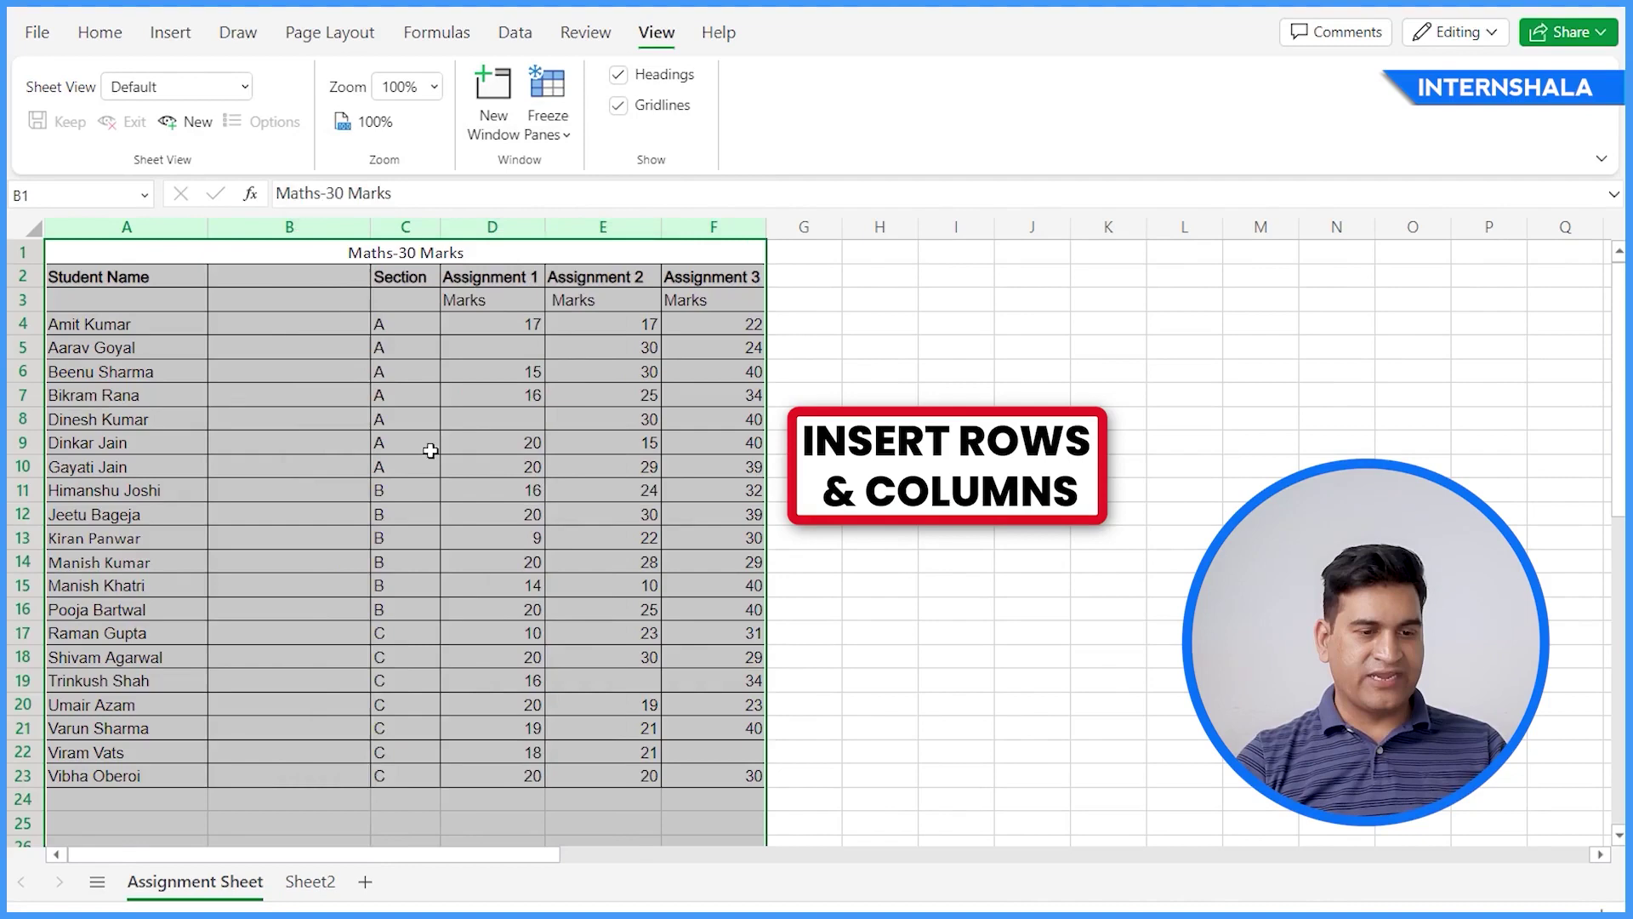
drag(370, 227, 309, 292)
click(1076, 652)
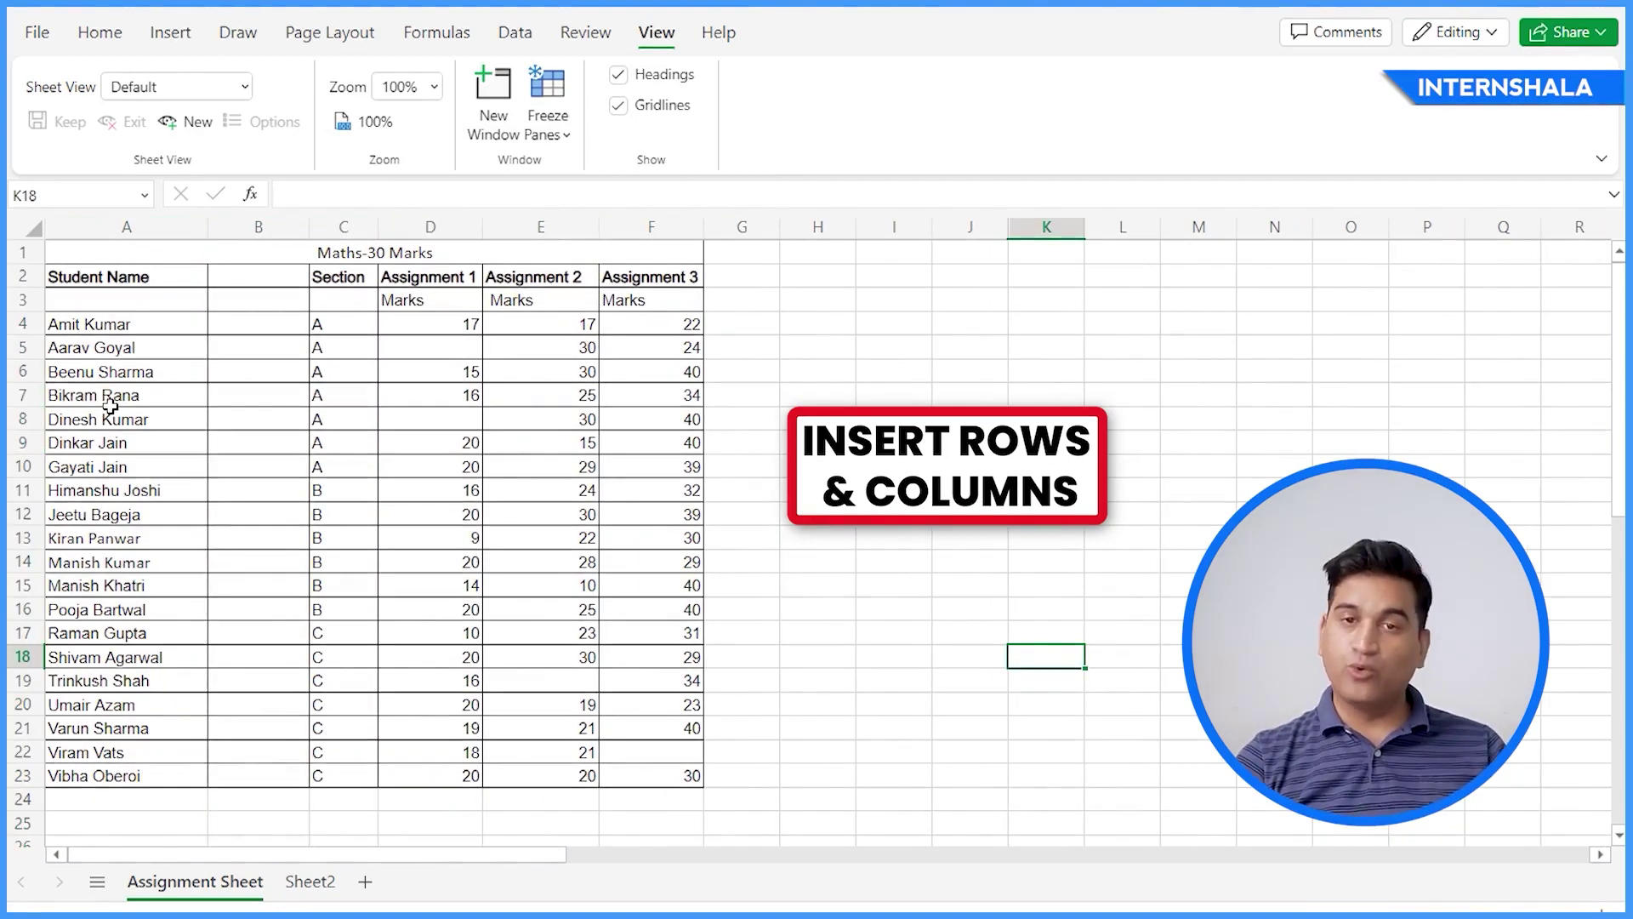
click(24, 395)
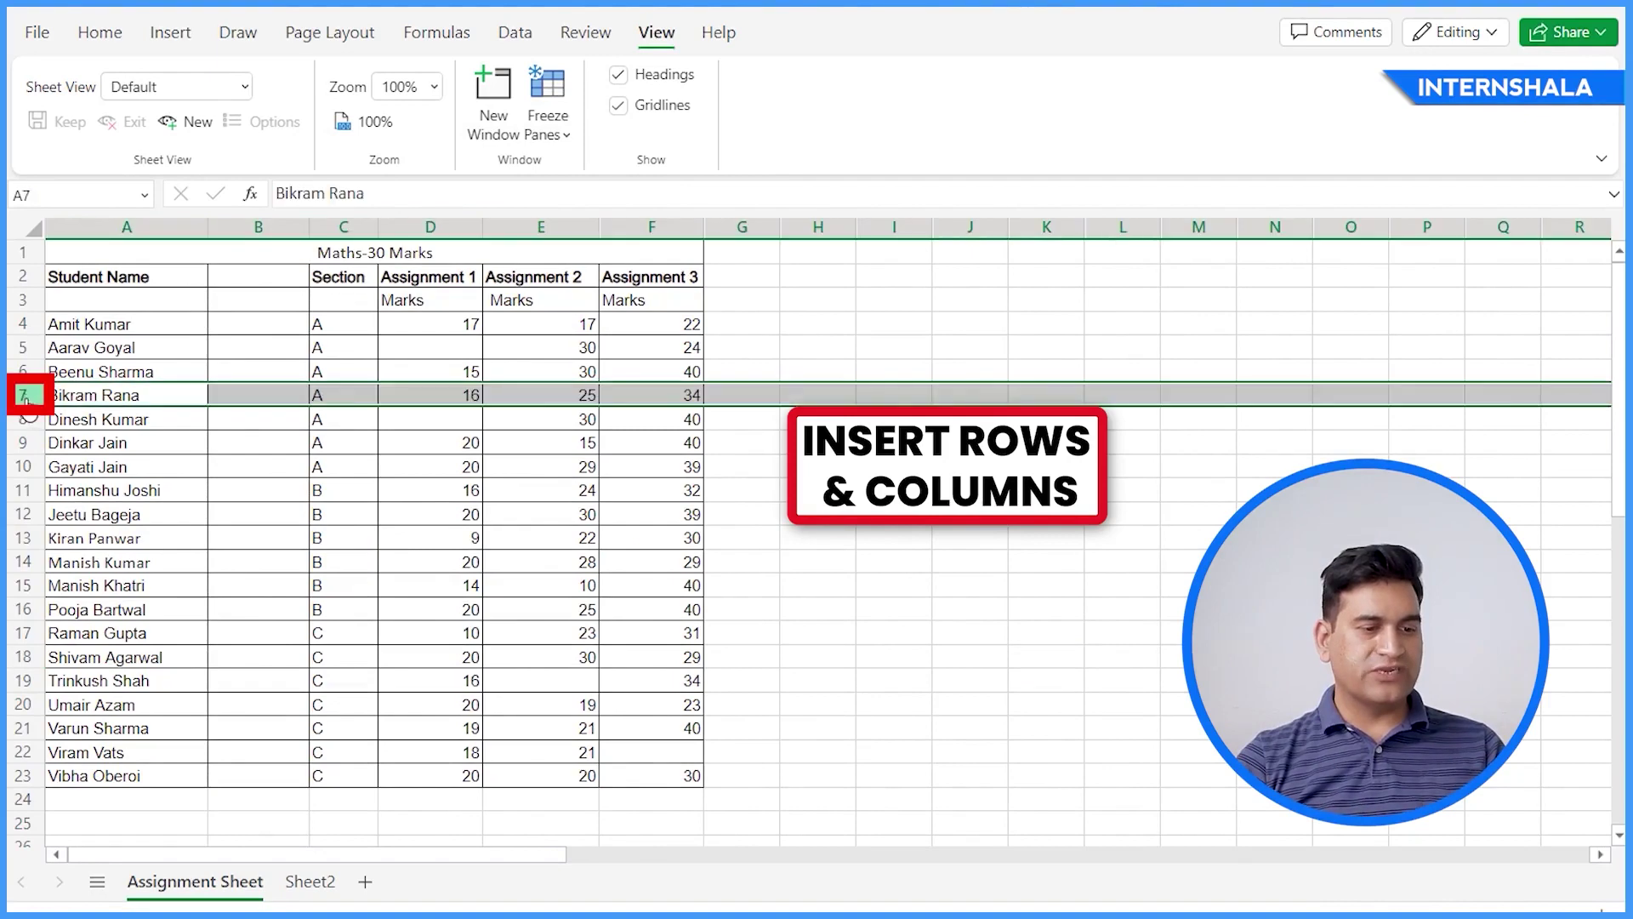
right_click(22, 396)
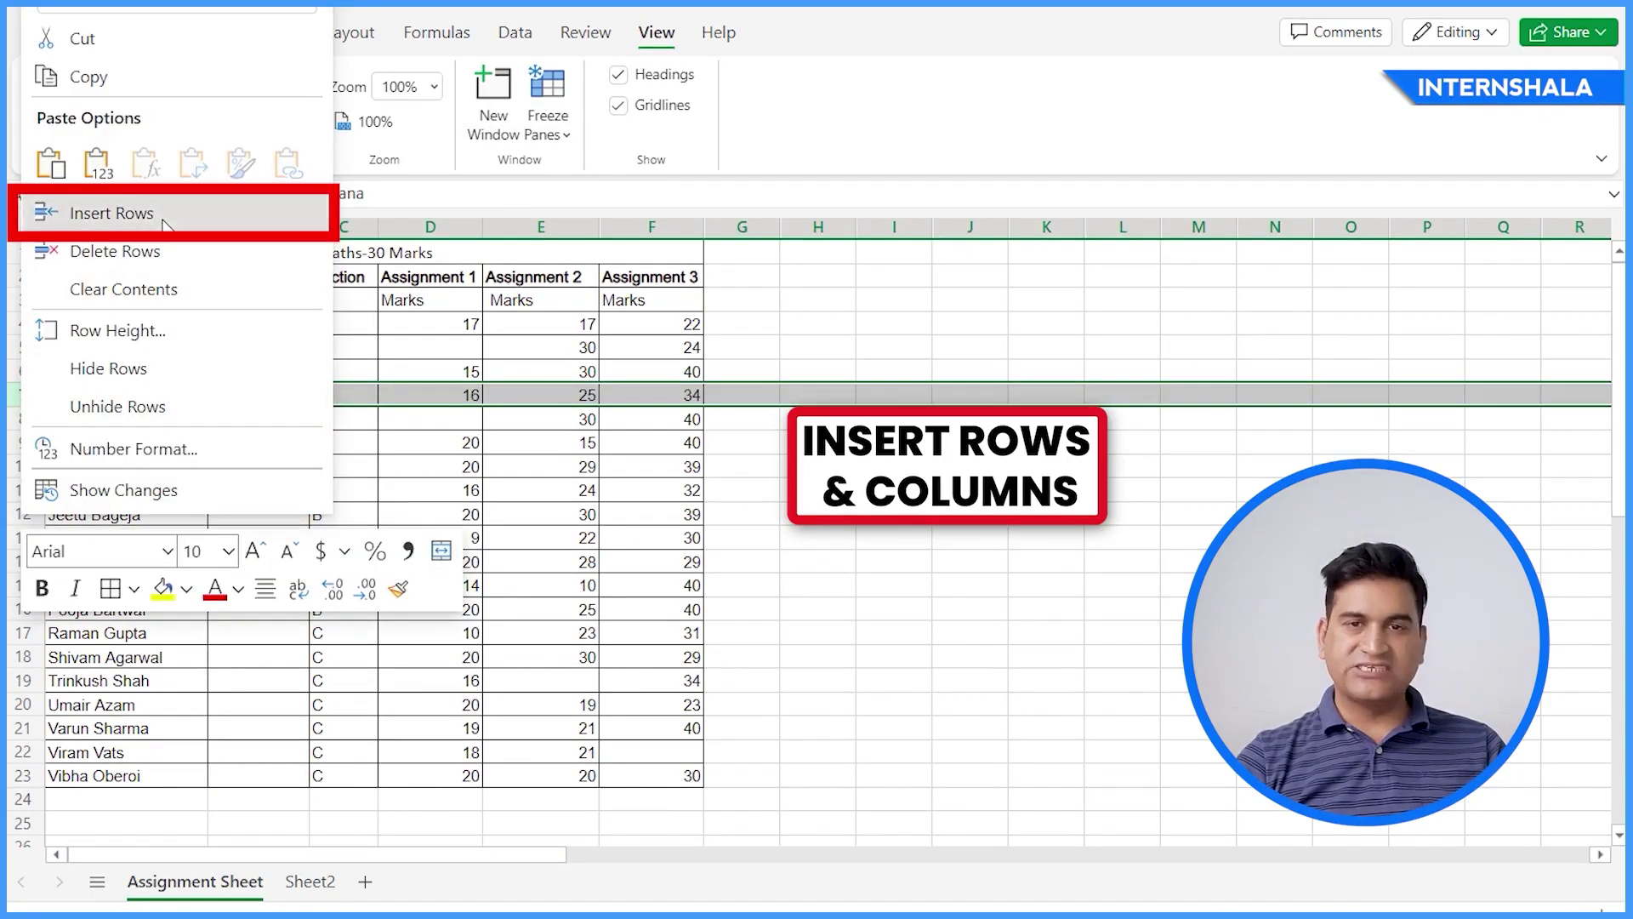
click(115, 213)
click(766, 557)
drag(157, 396, 619, 404)
click(952, 626)
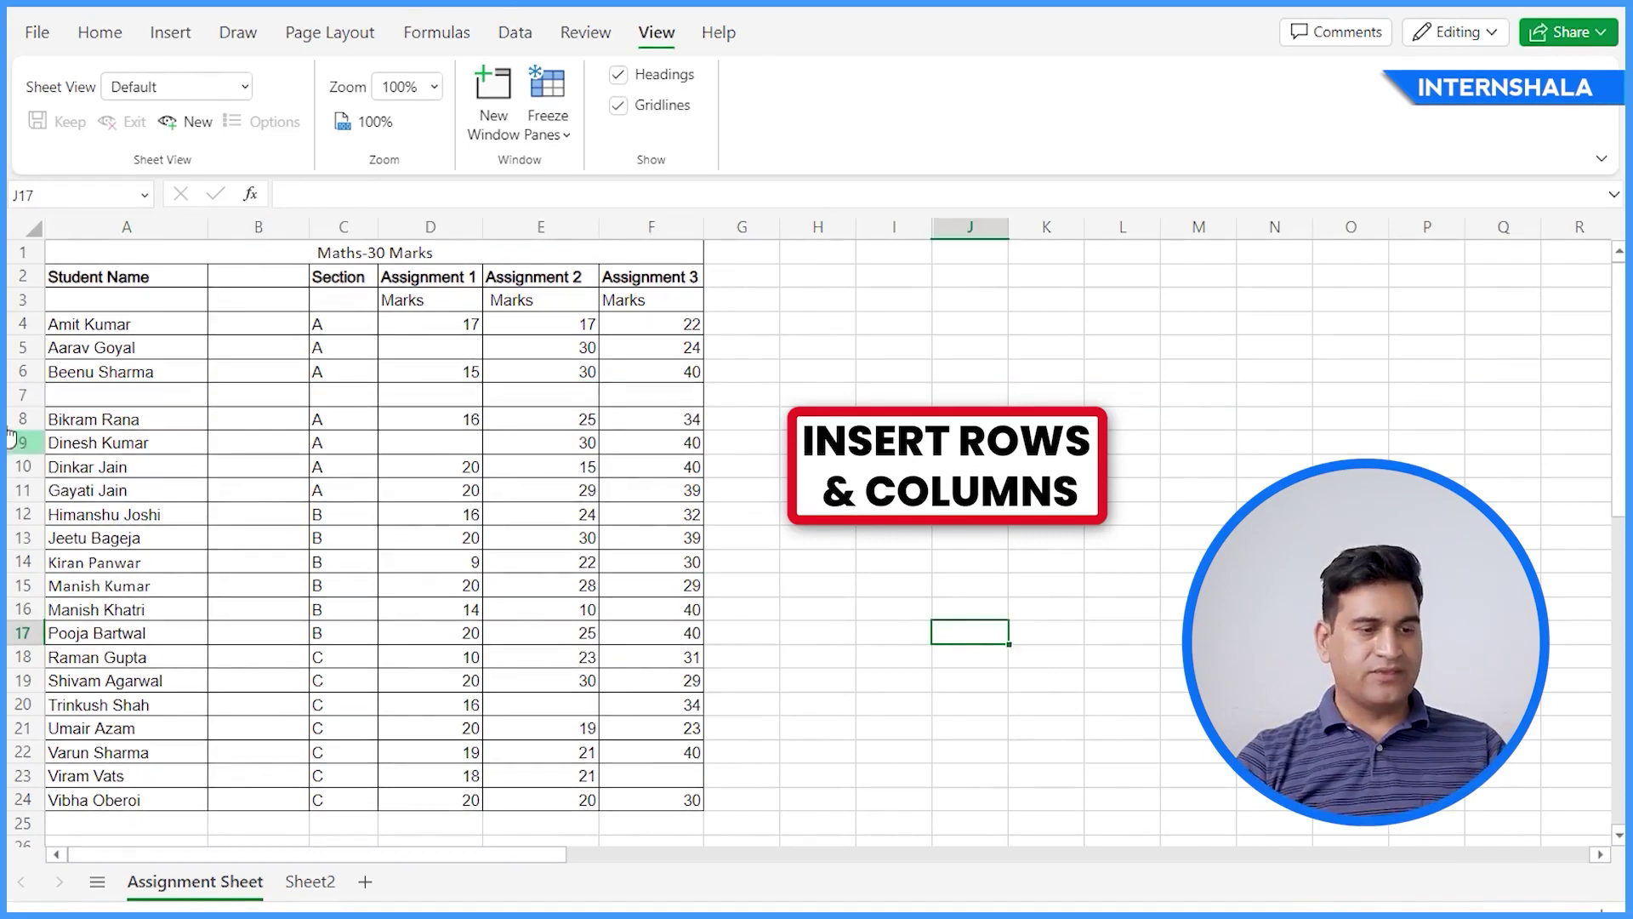
Delete the blank row 7 and the empty column B again
click(23, 395)
right_click(23, 395)
click(107, 252)
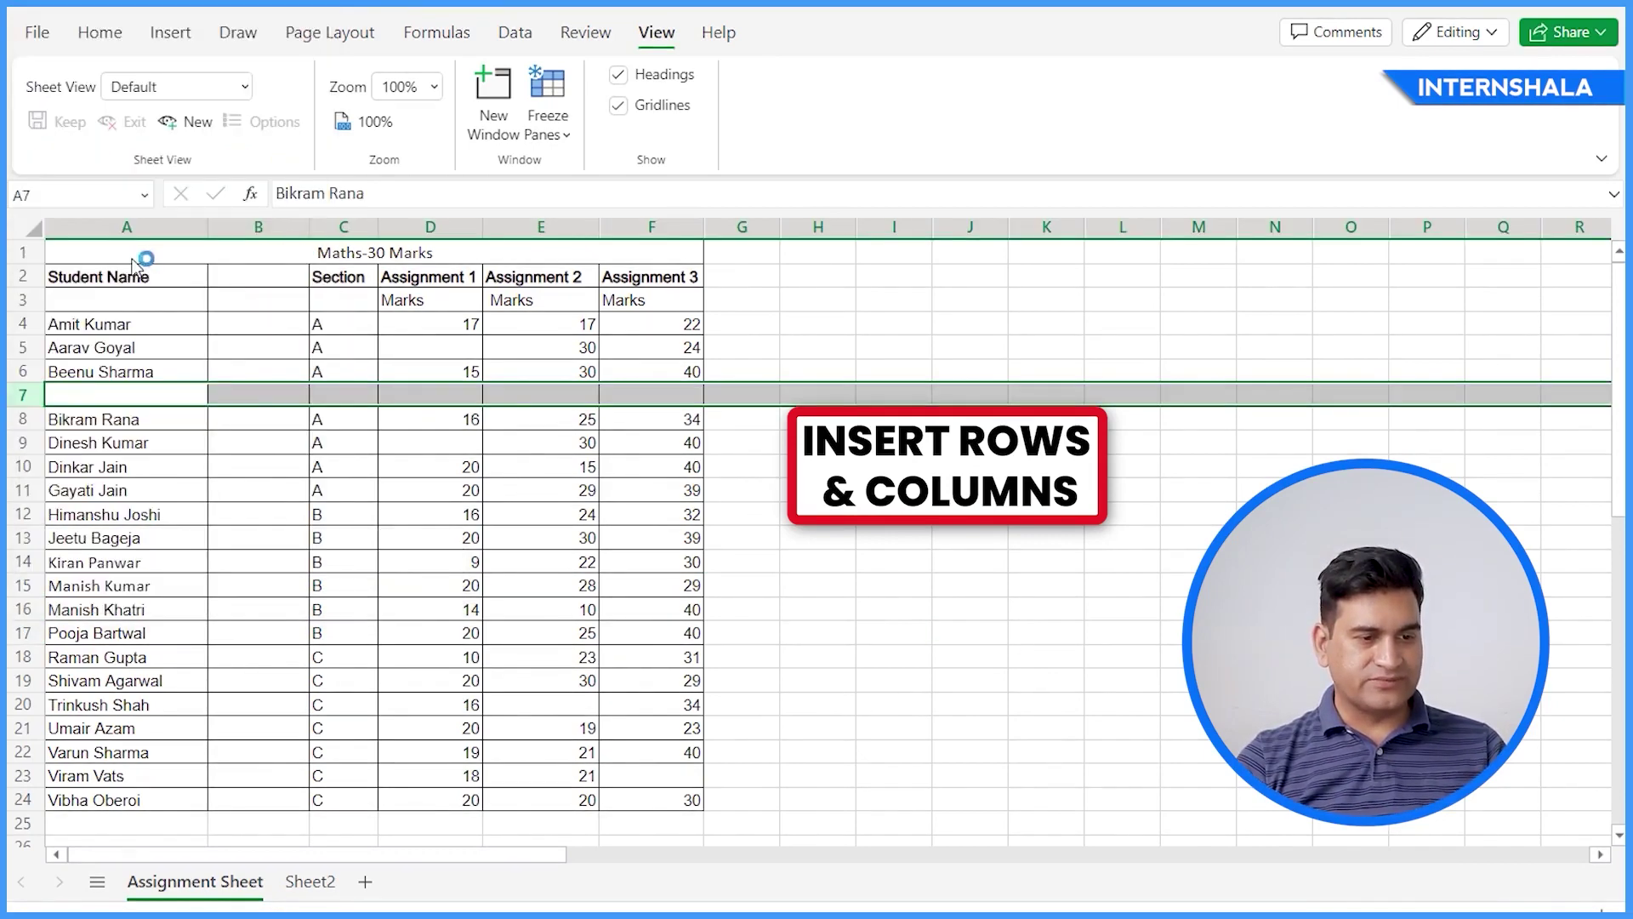
click(260, 228)
right_click(264, 234)
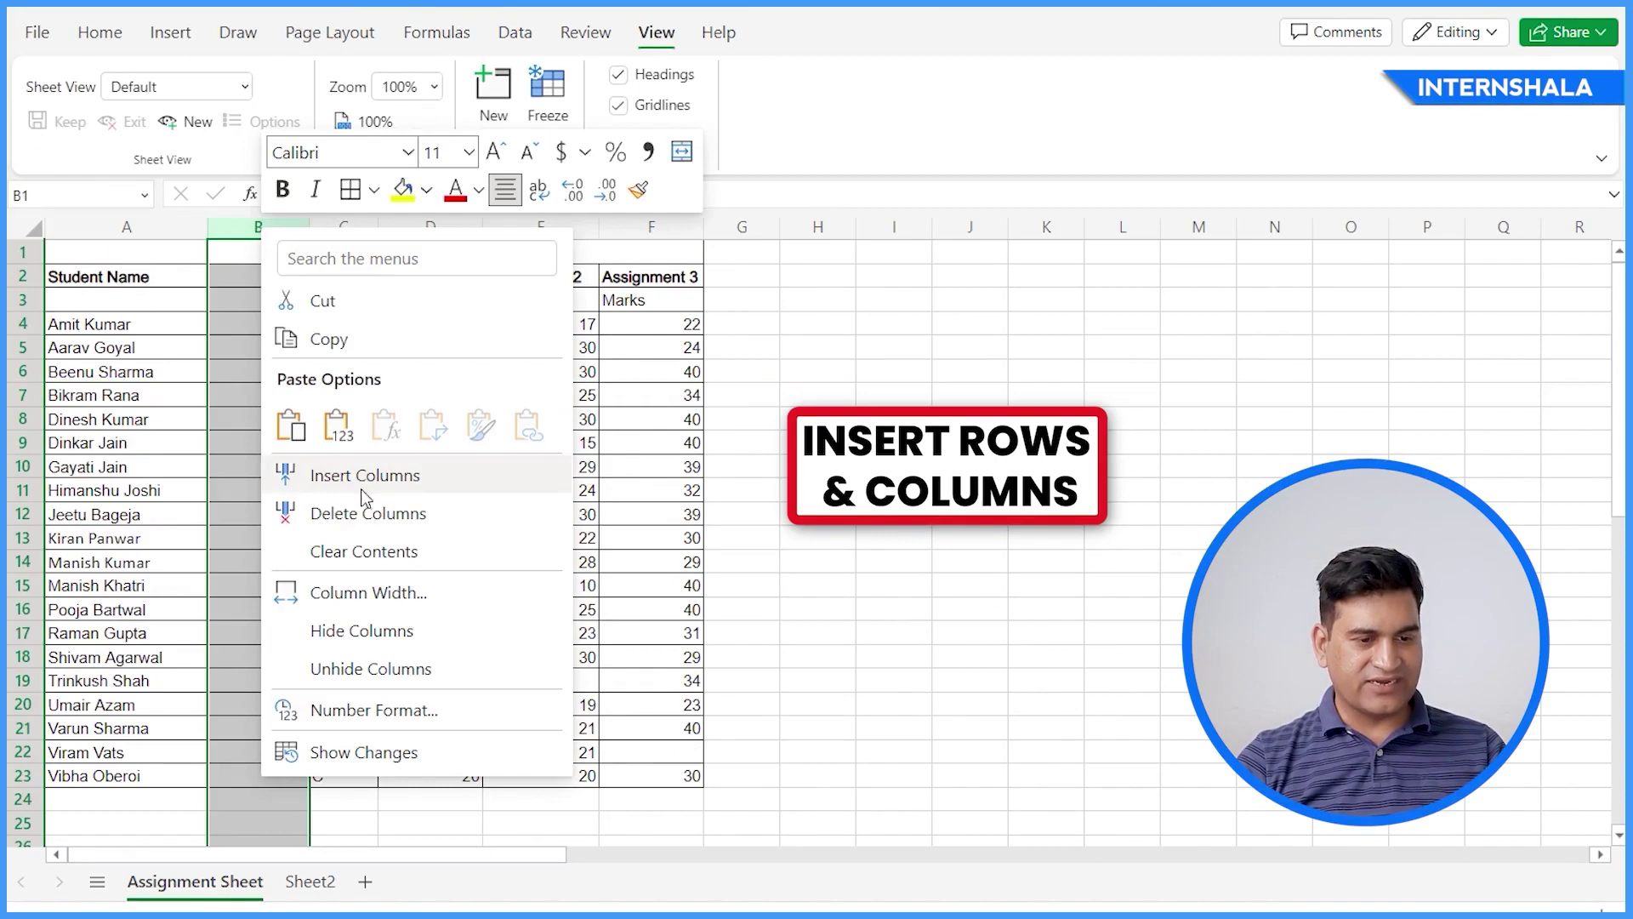
click(314, 513)
click(1031, 559)
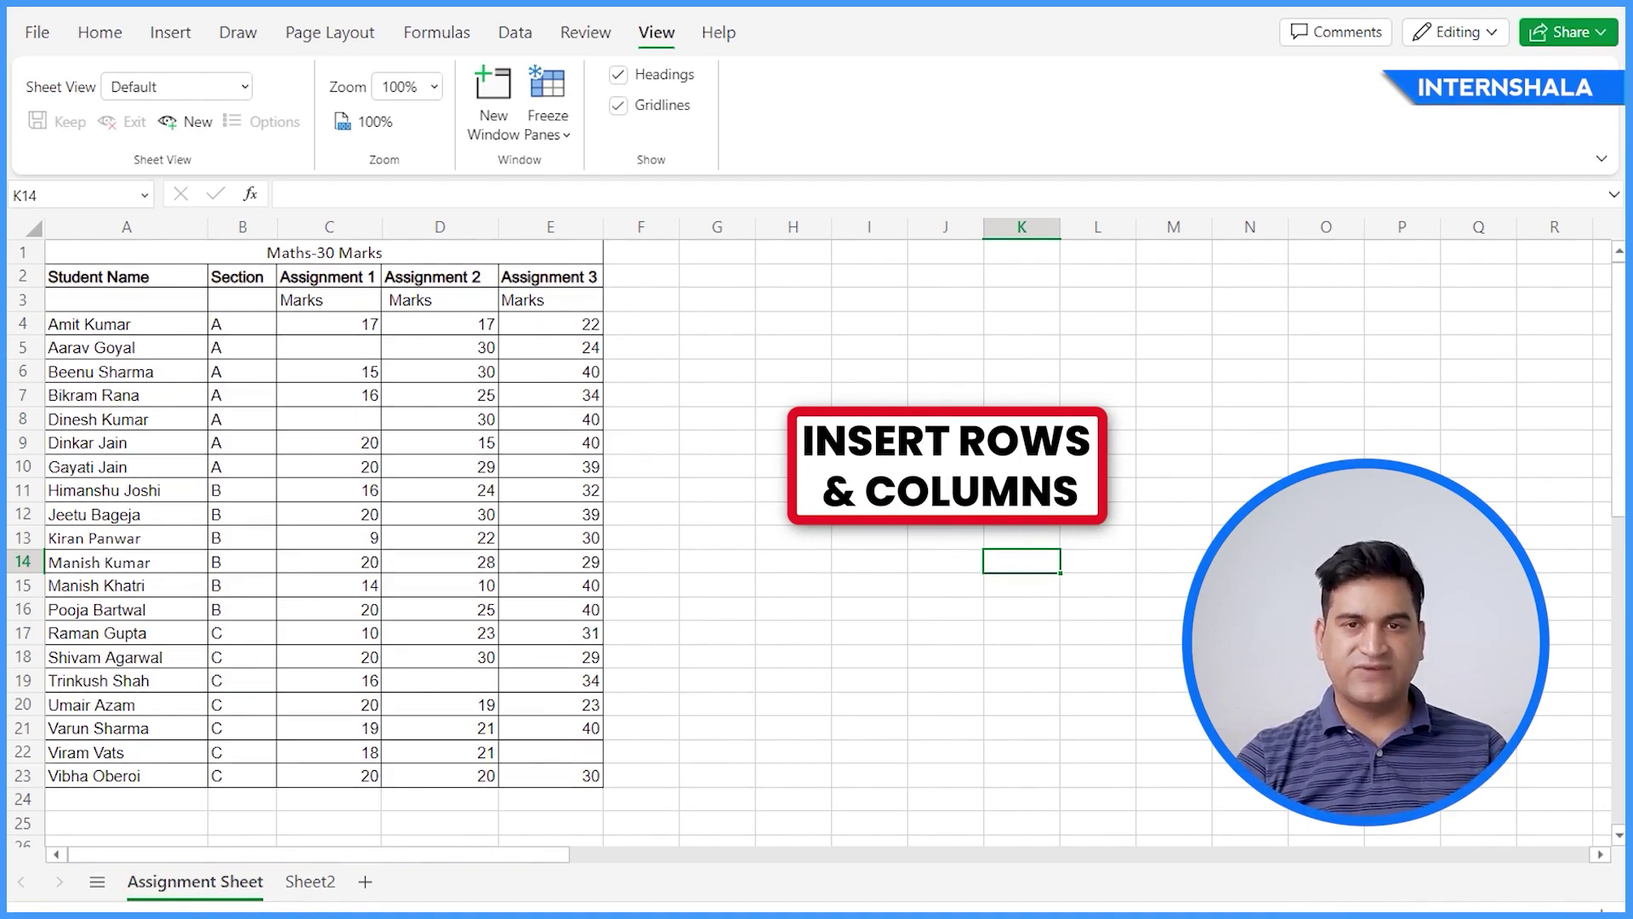
Add two new blank worksheets to the workbook
click(1058, 515)
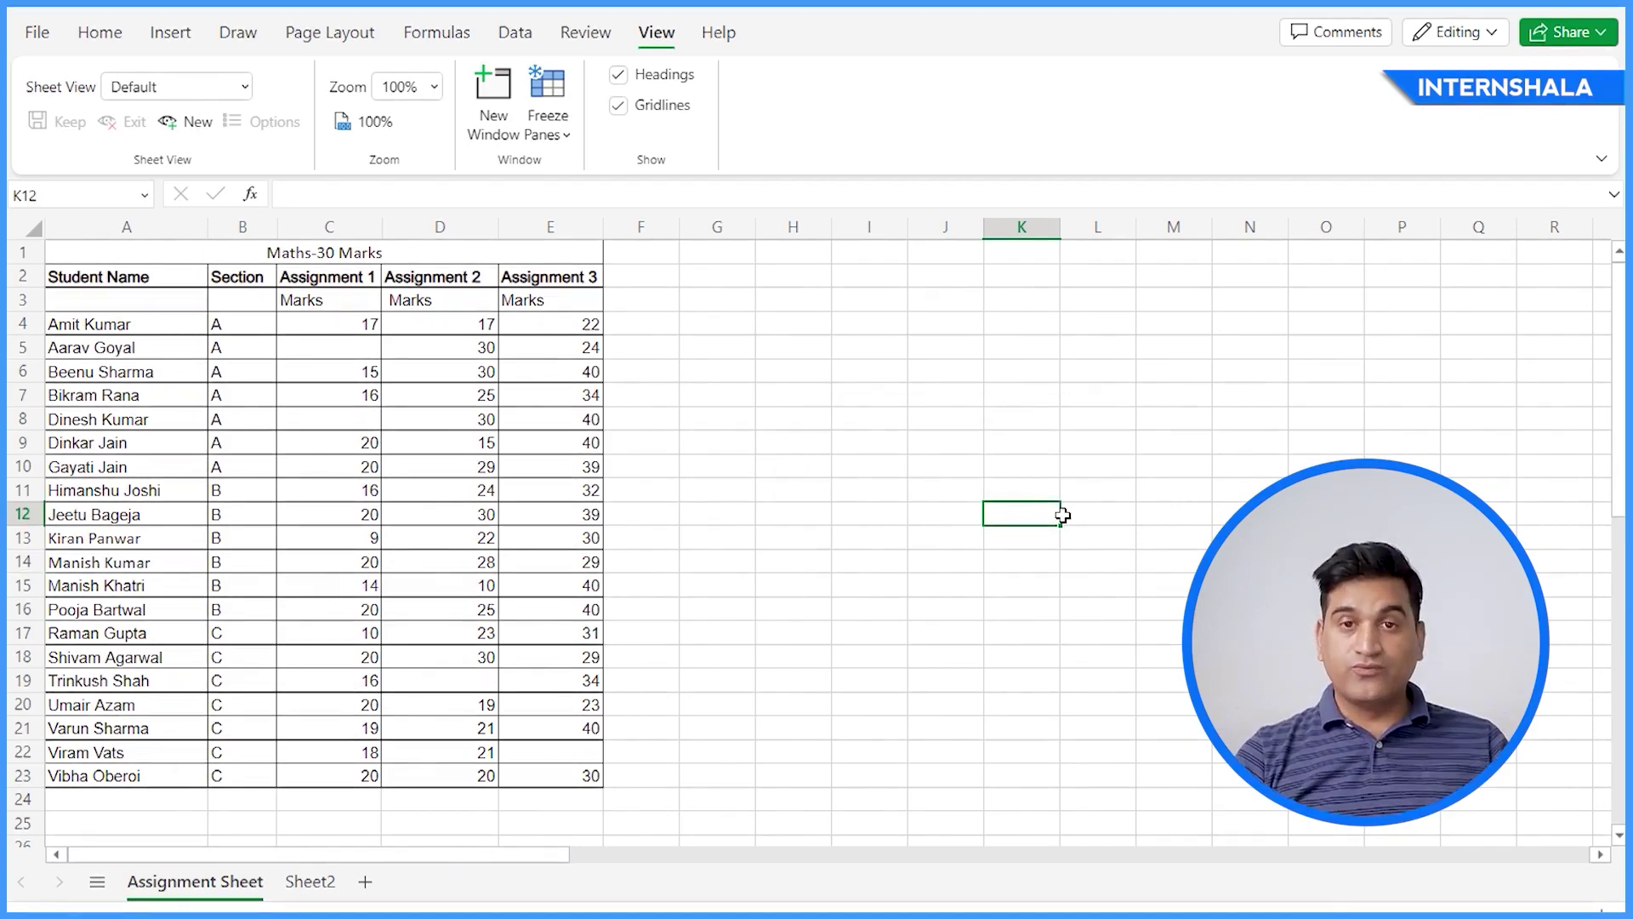
click(1019, 630)
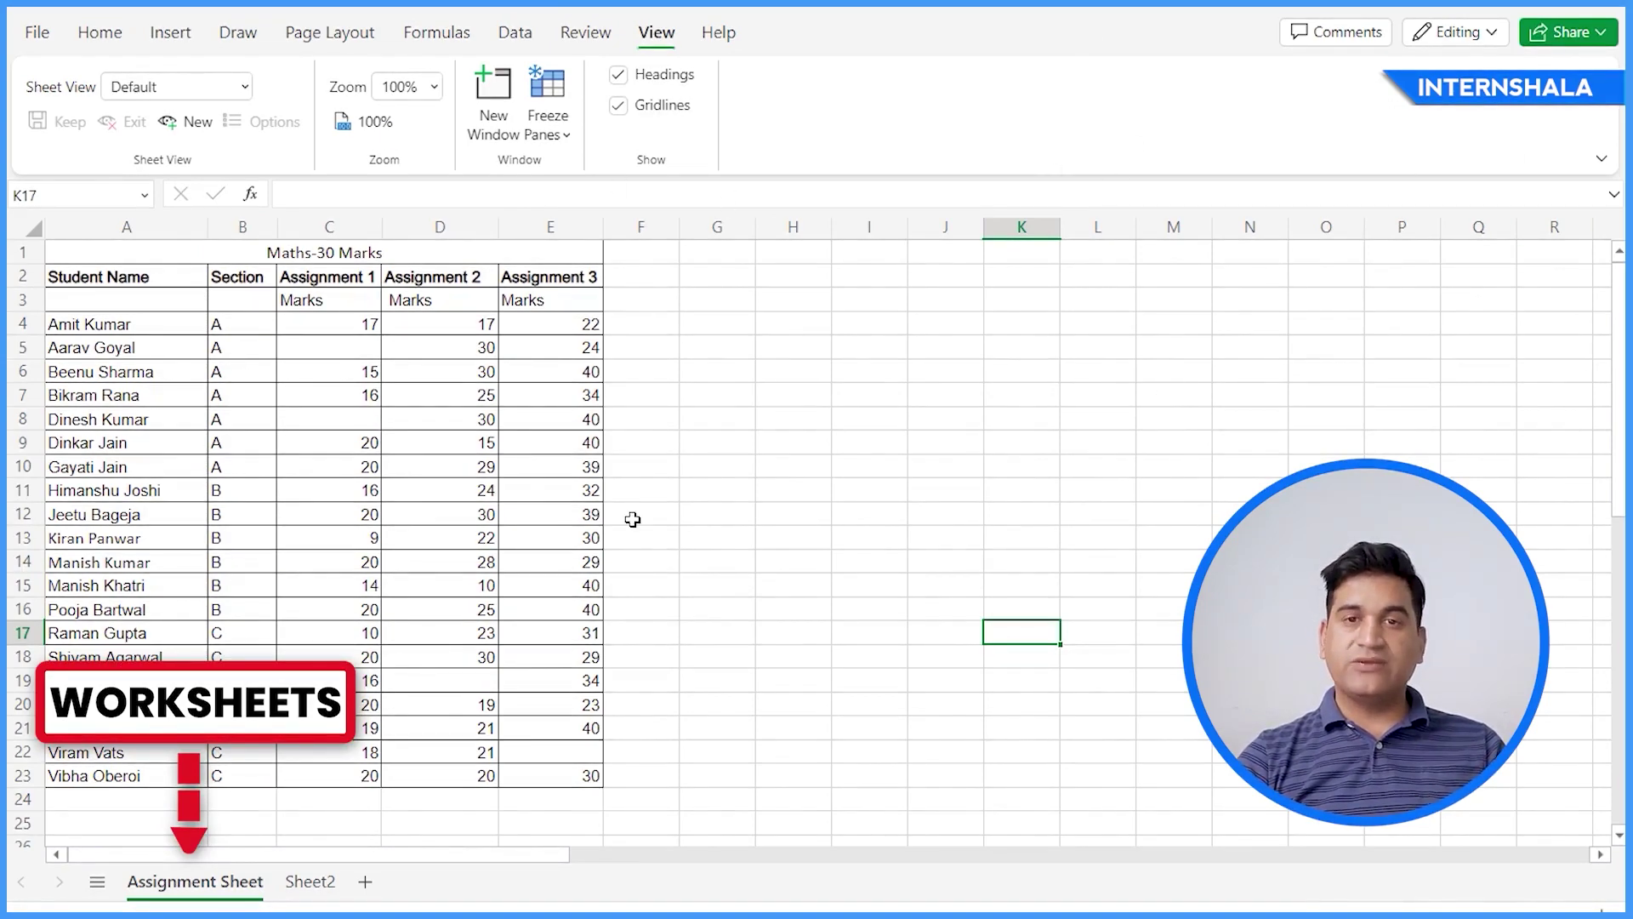
click(367, 884)
click(441, 884)
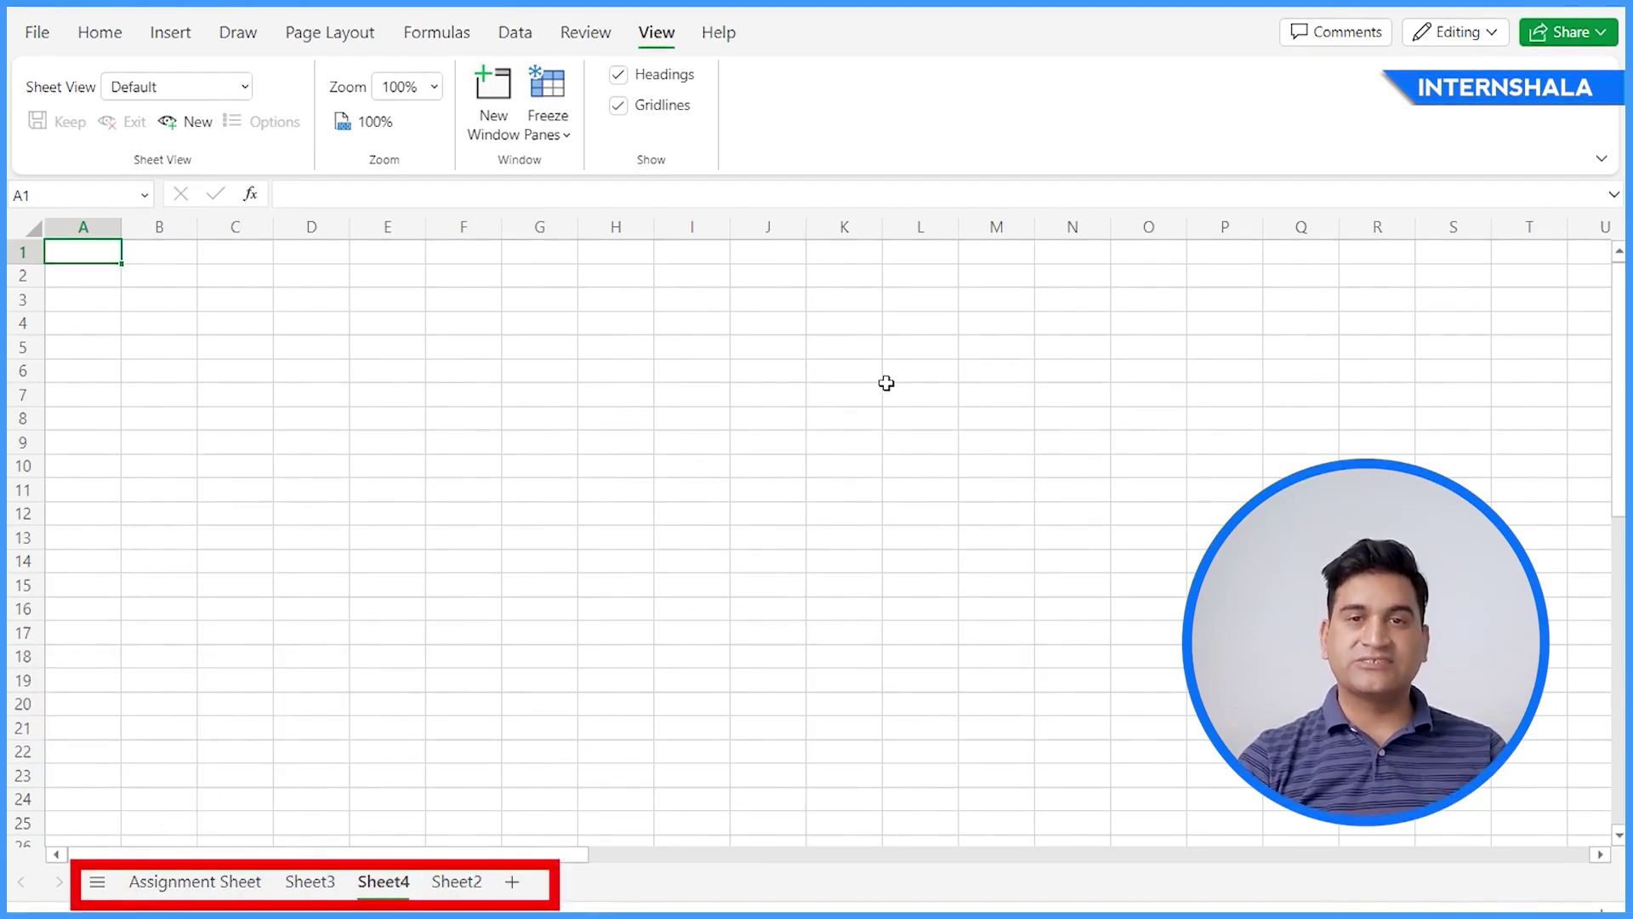
Rename Sheet3 to Assignment Sheet 02
double_click(315, 883)
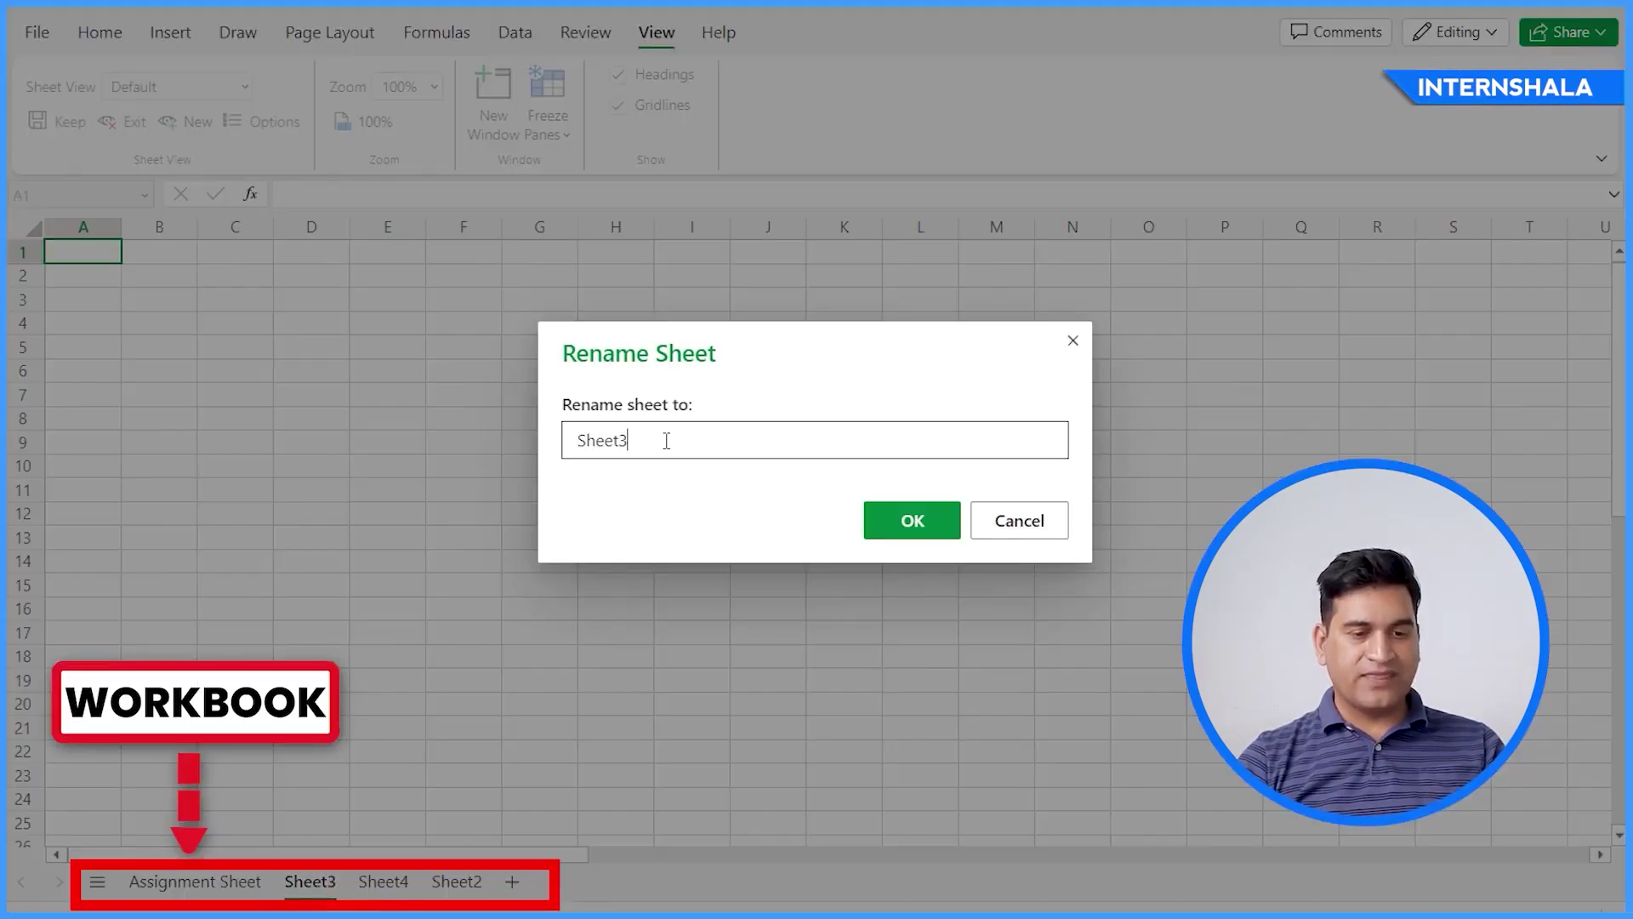
text(Assignment)
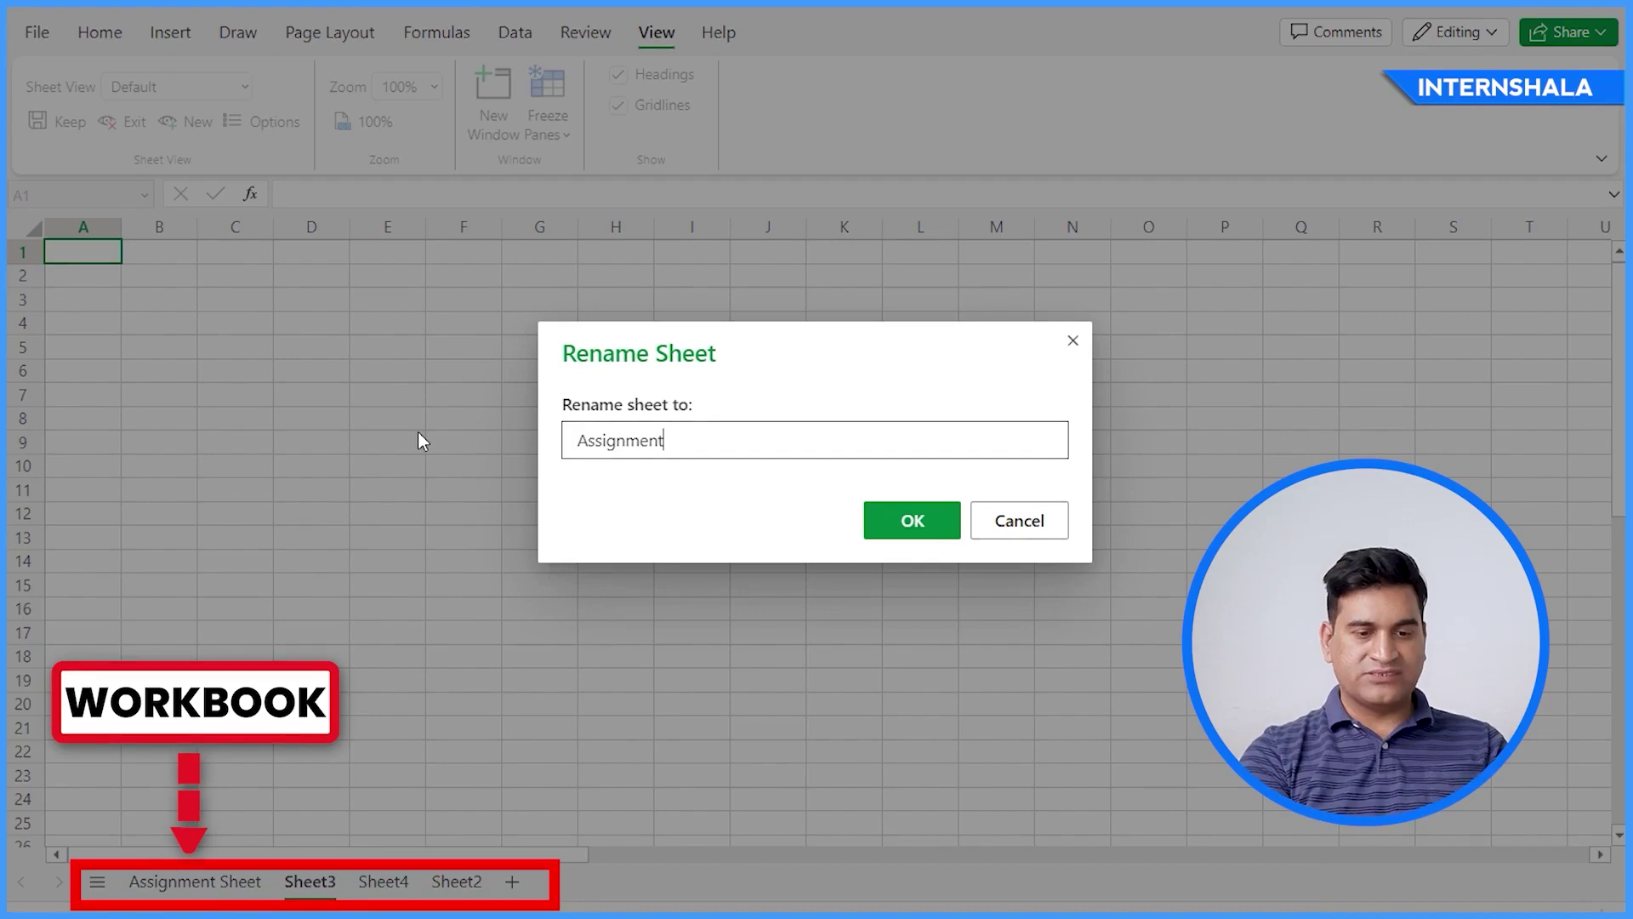
key(Return)
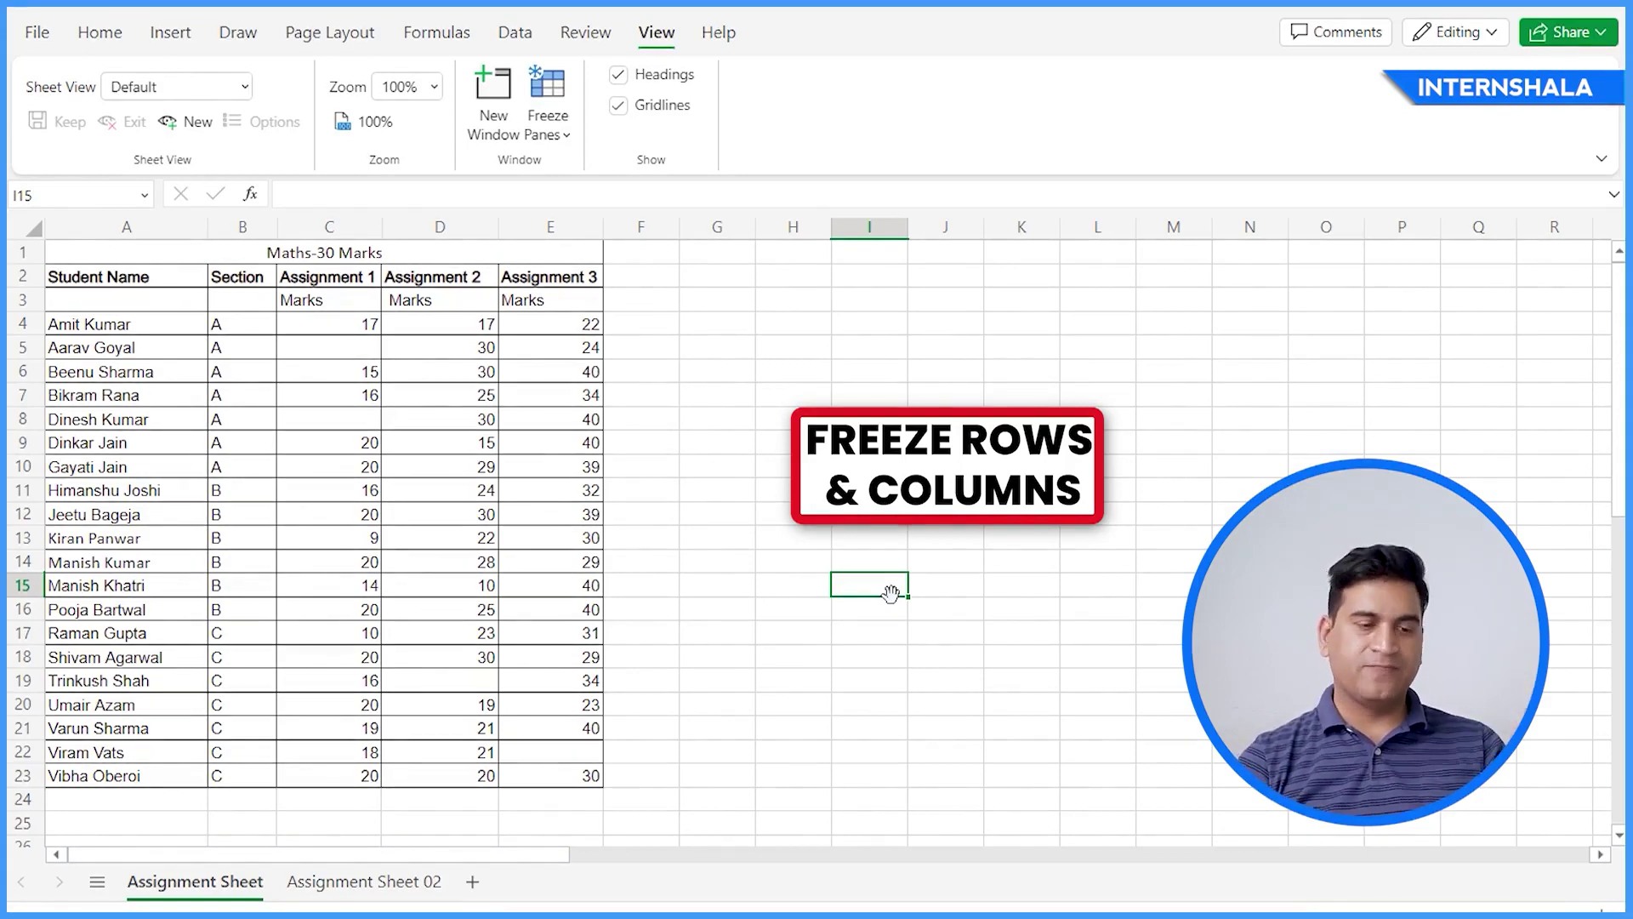
Apply Freeze Top Row to the Maths-30 Marks row 1 and scroll to confirm it stays visible
click(126, 226)
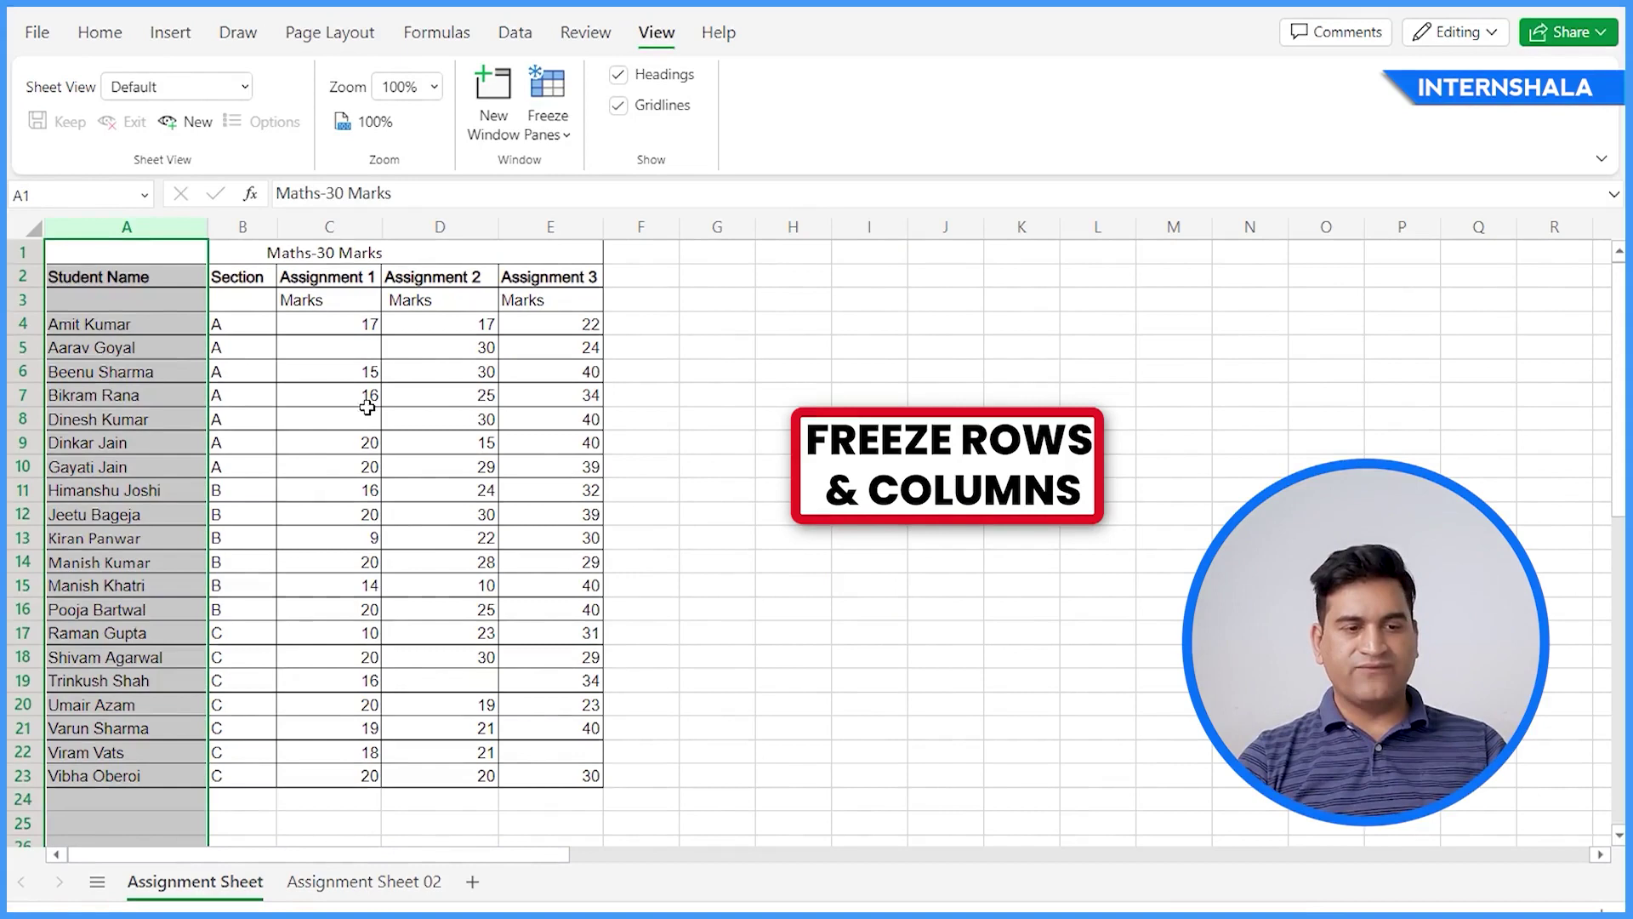
click(770, 490)
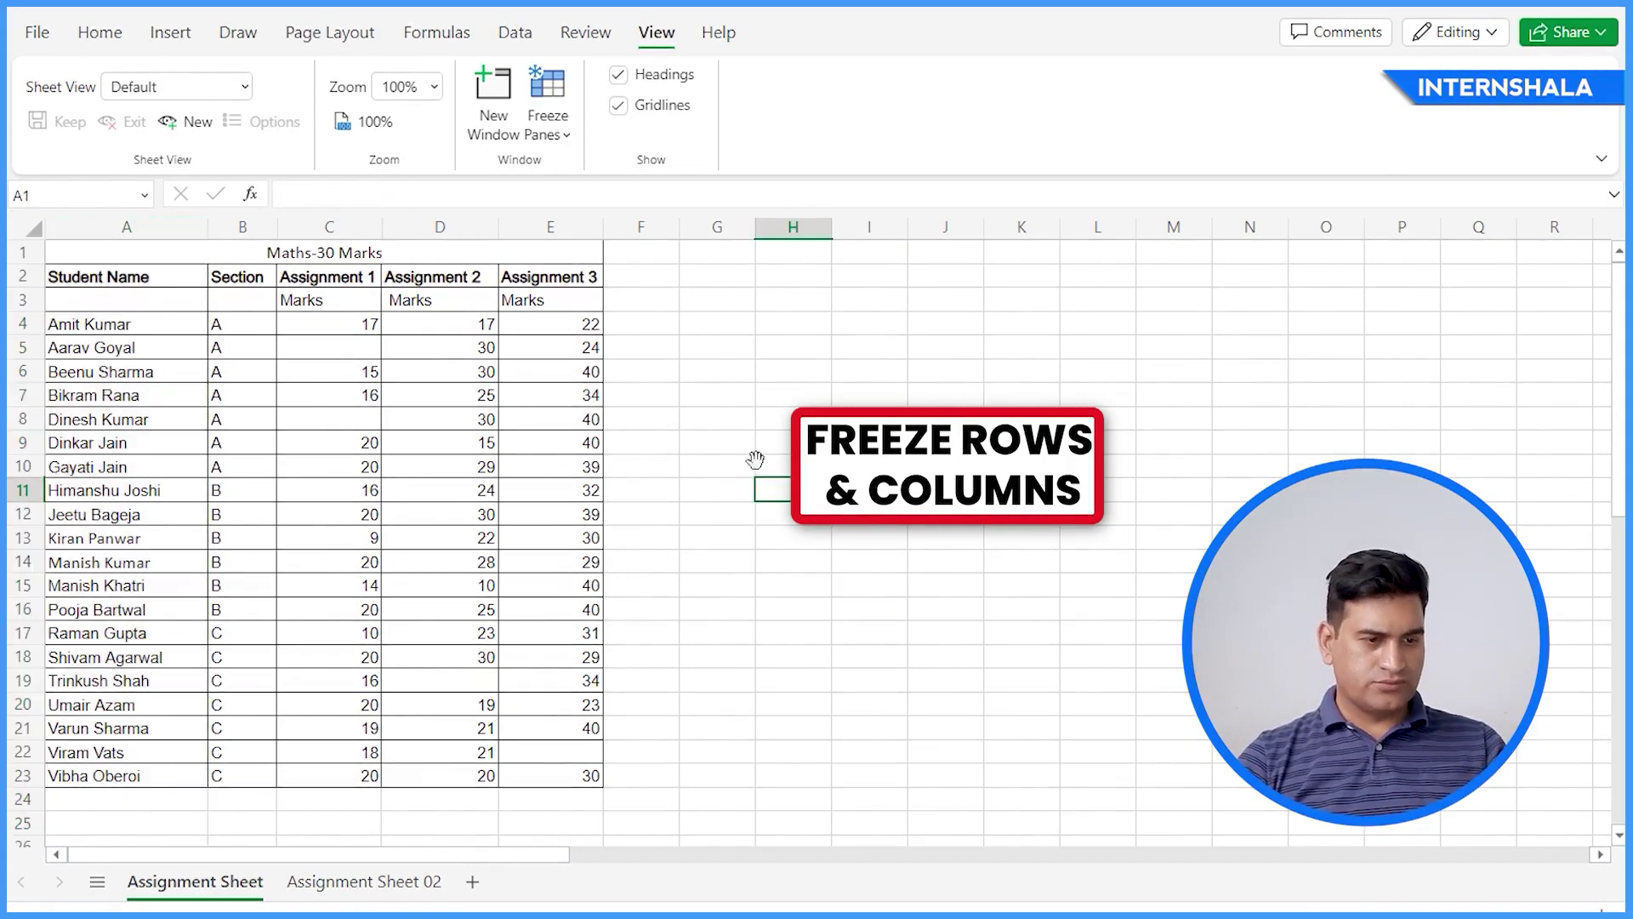
click(26, 256)
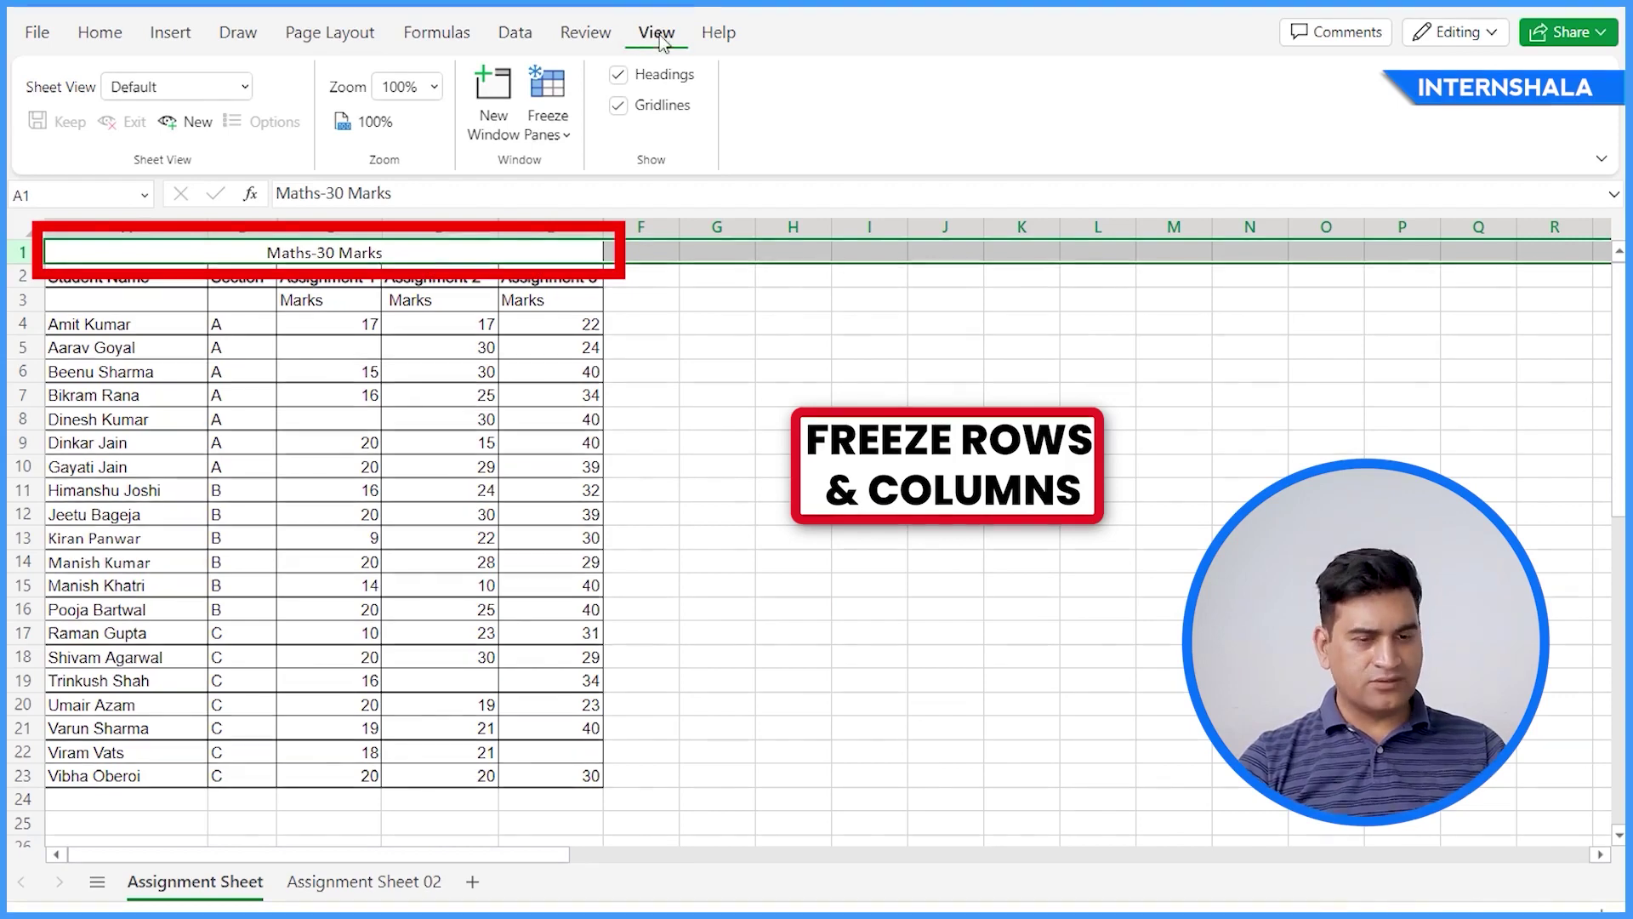
click(567, 139)
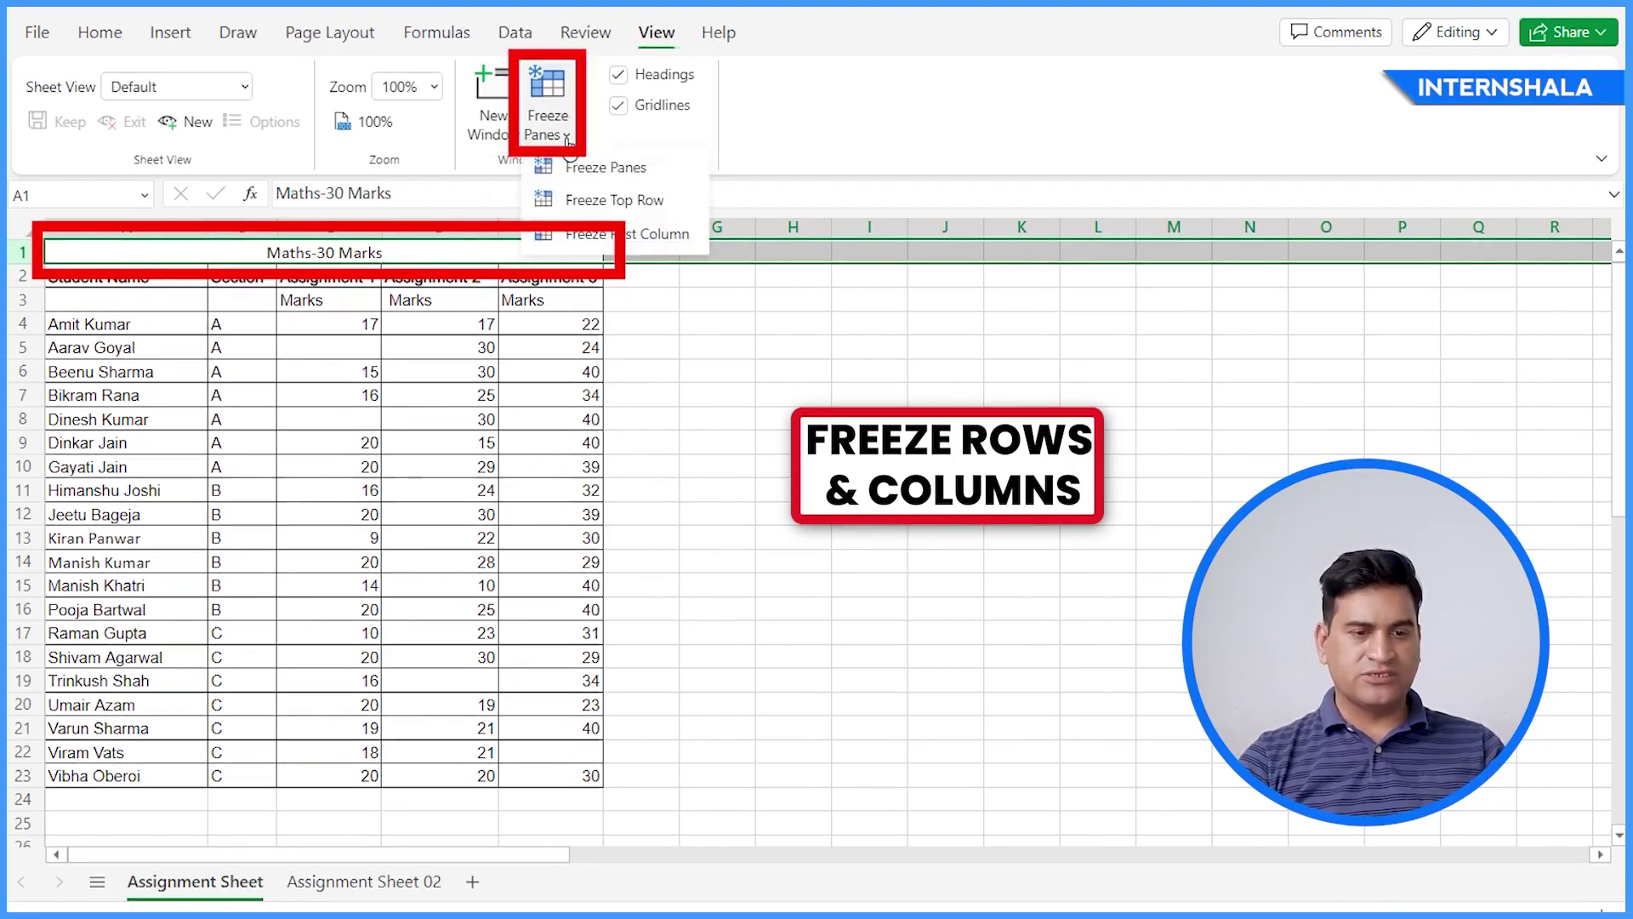
click(622, 200)
click(774, 463)
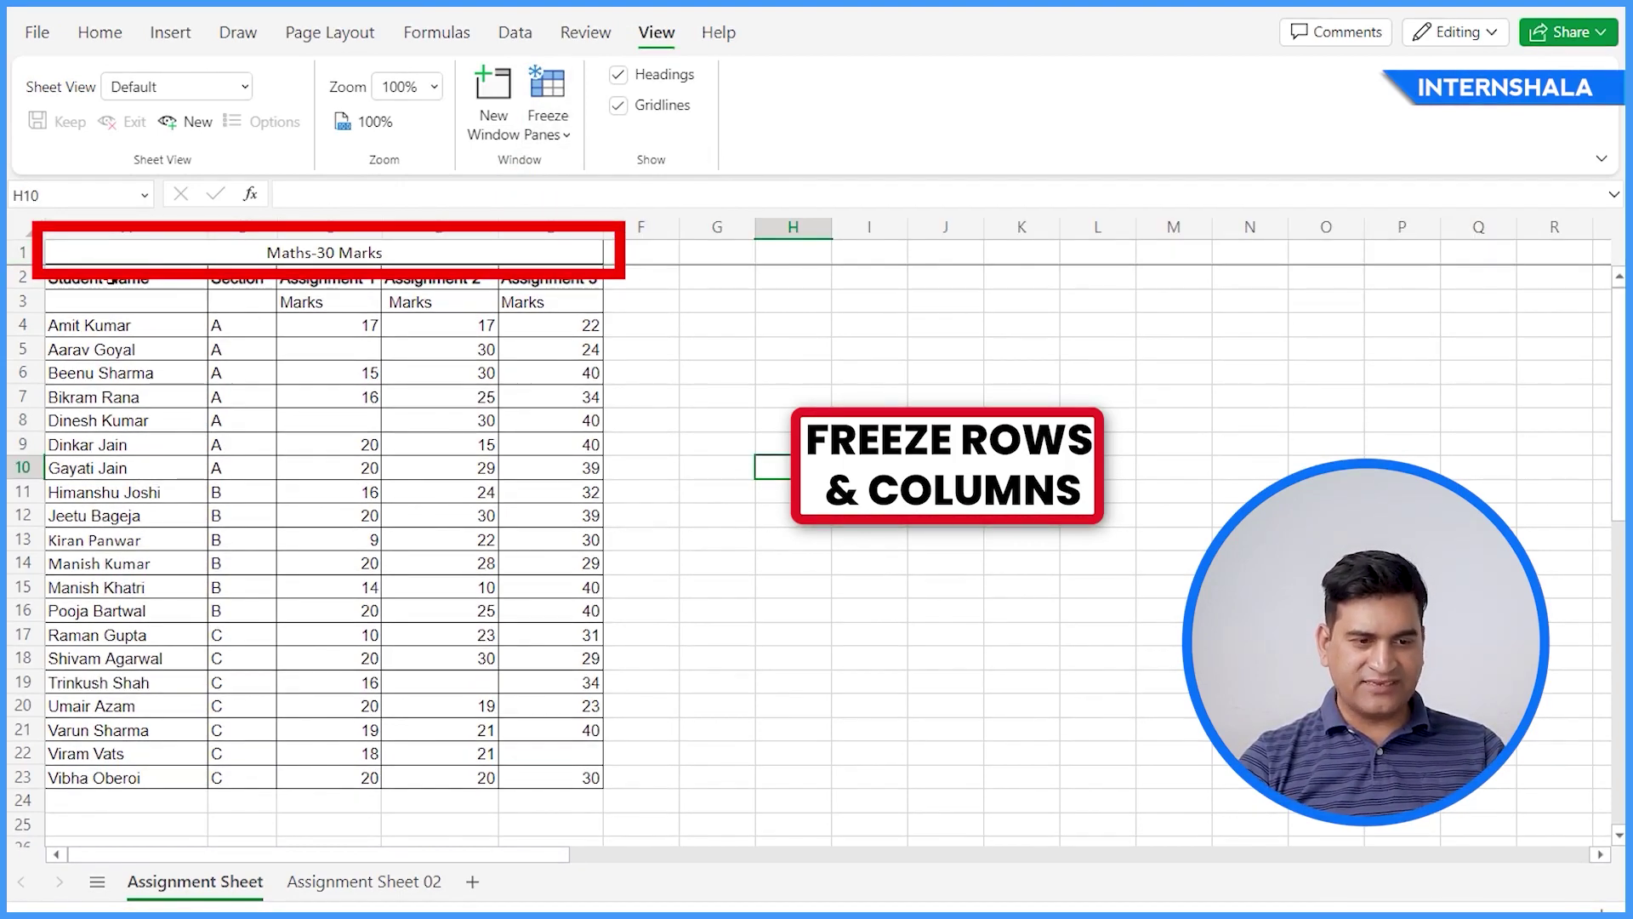
scroll(734, 604, down, 6)
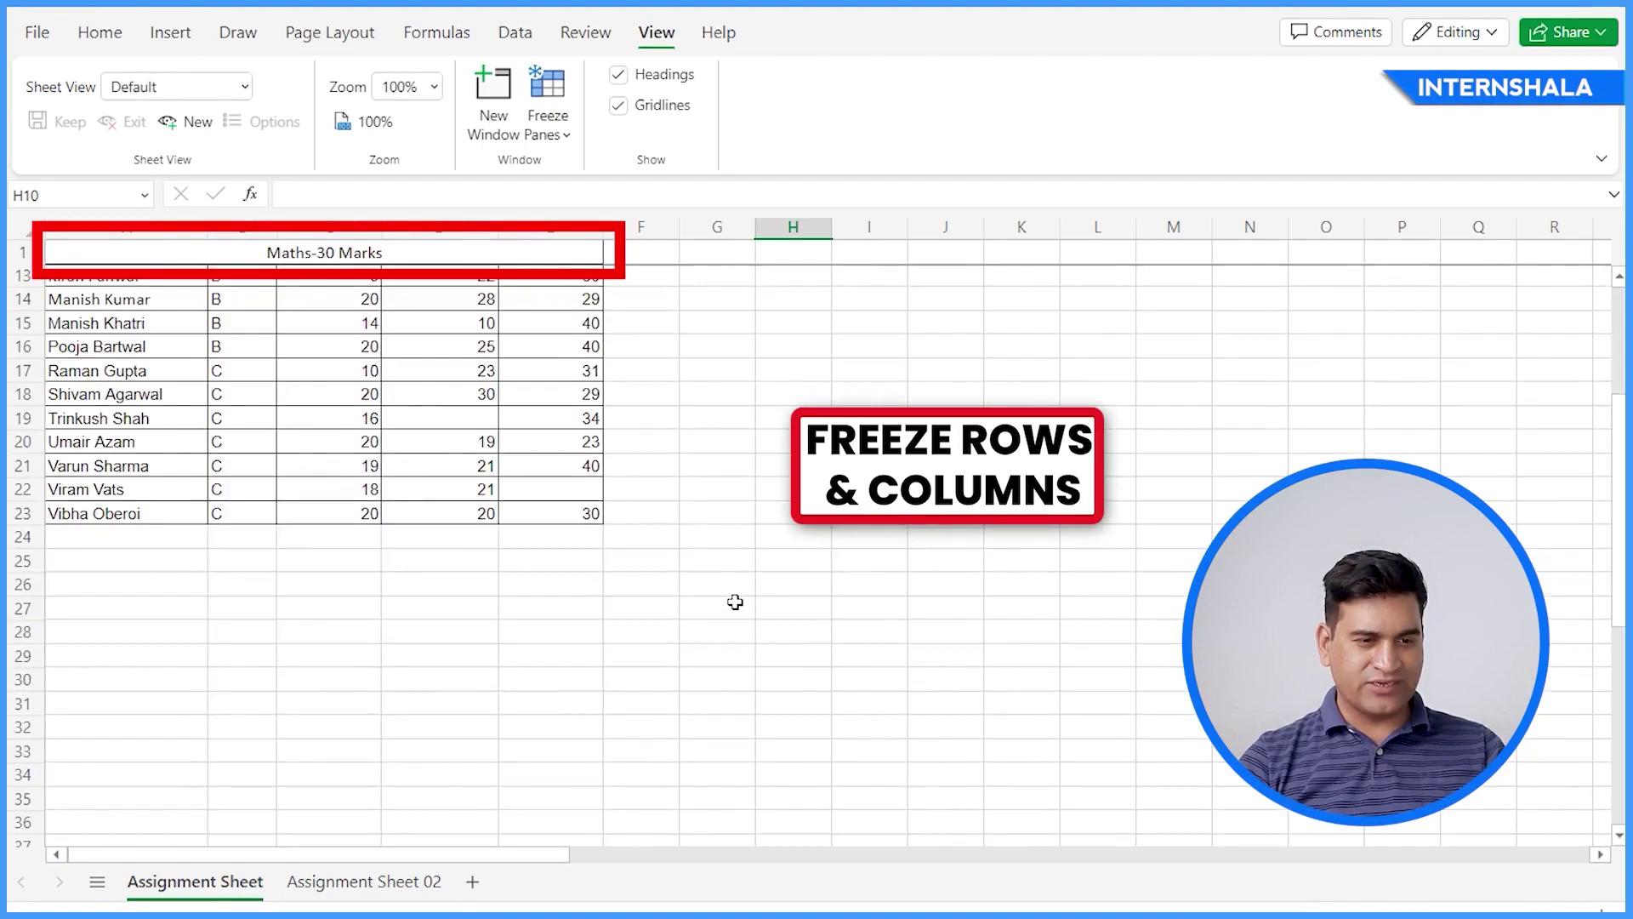
scroll(735, 602, up, 4)
scroll(735, 602, up, 1)
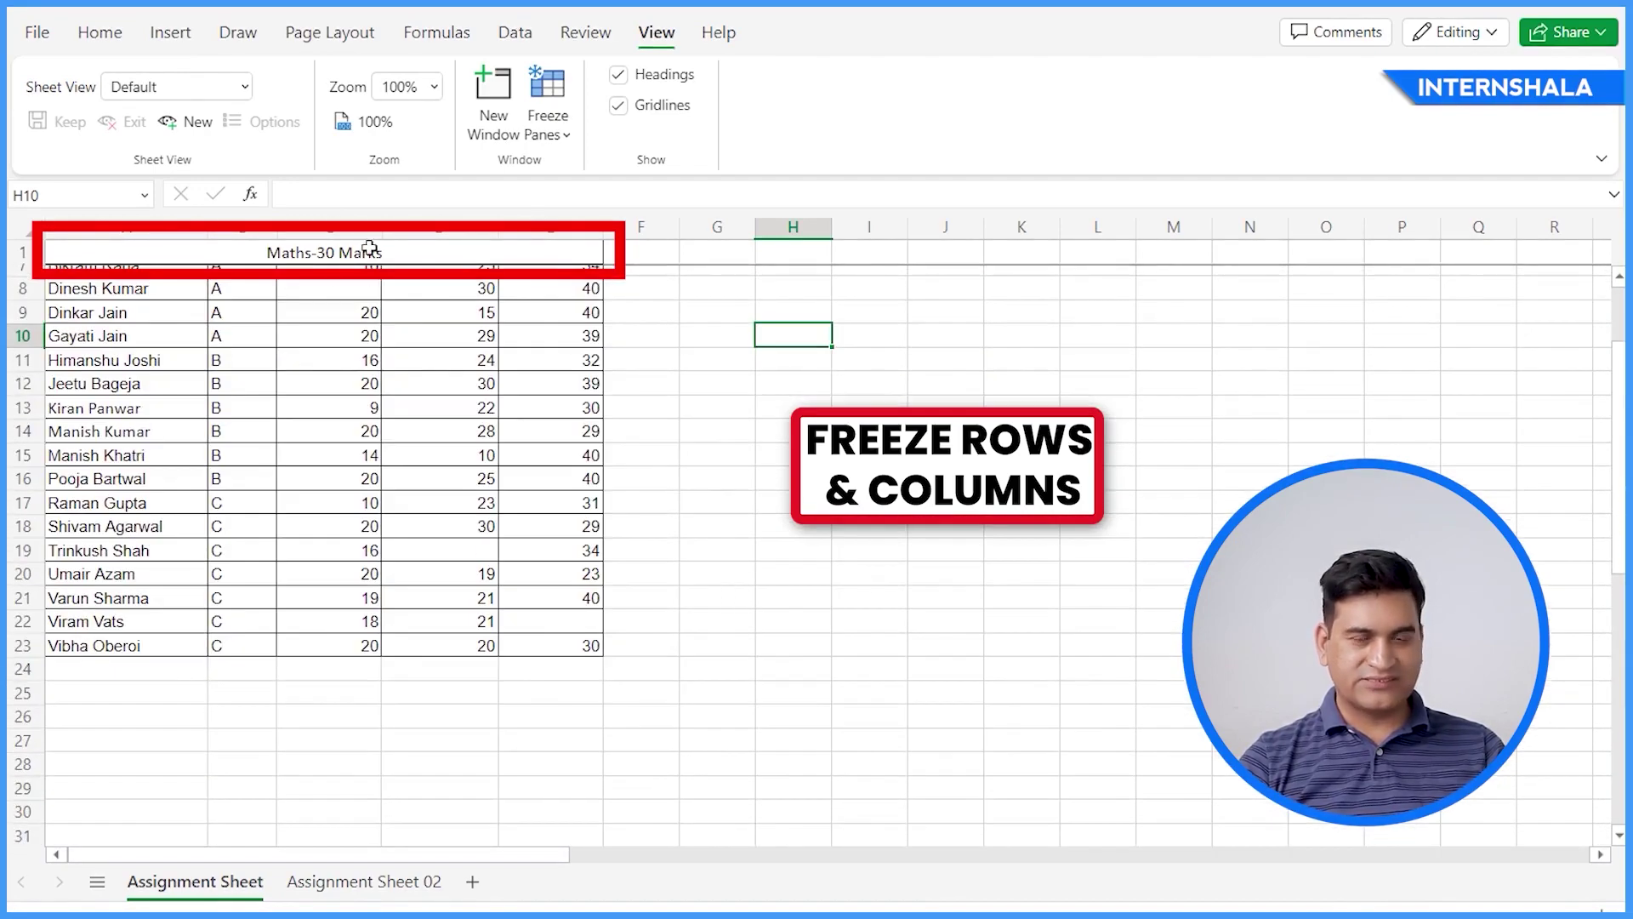
scroll(692, 514, up, 2)
scroll(693, 514, down, 6)
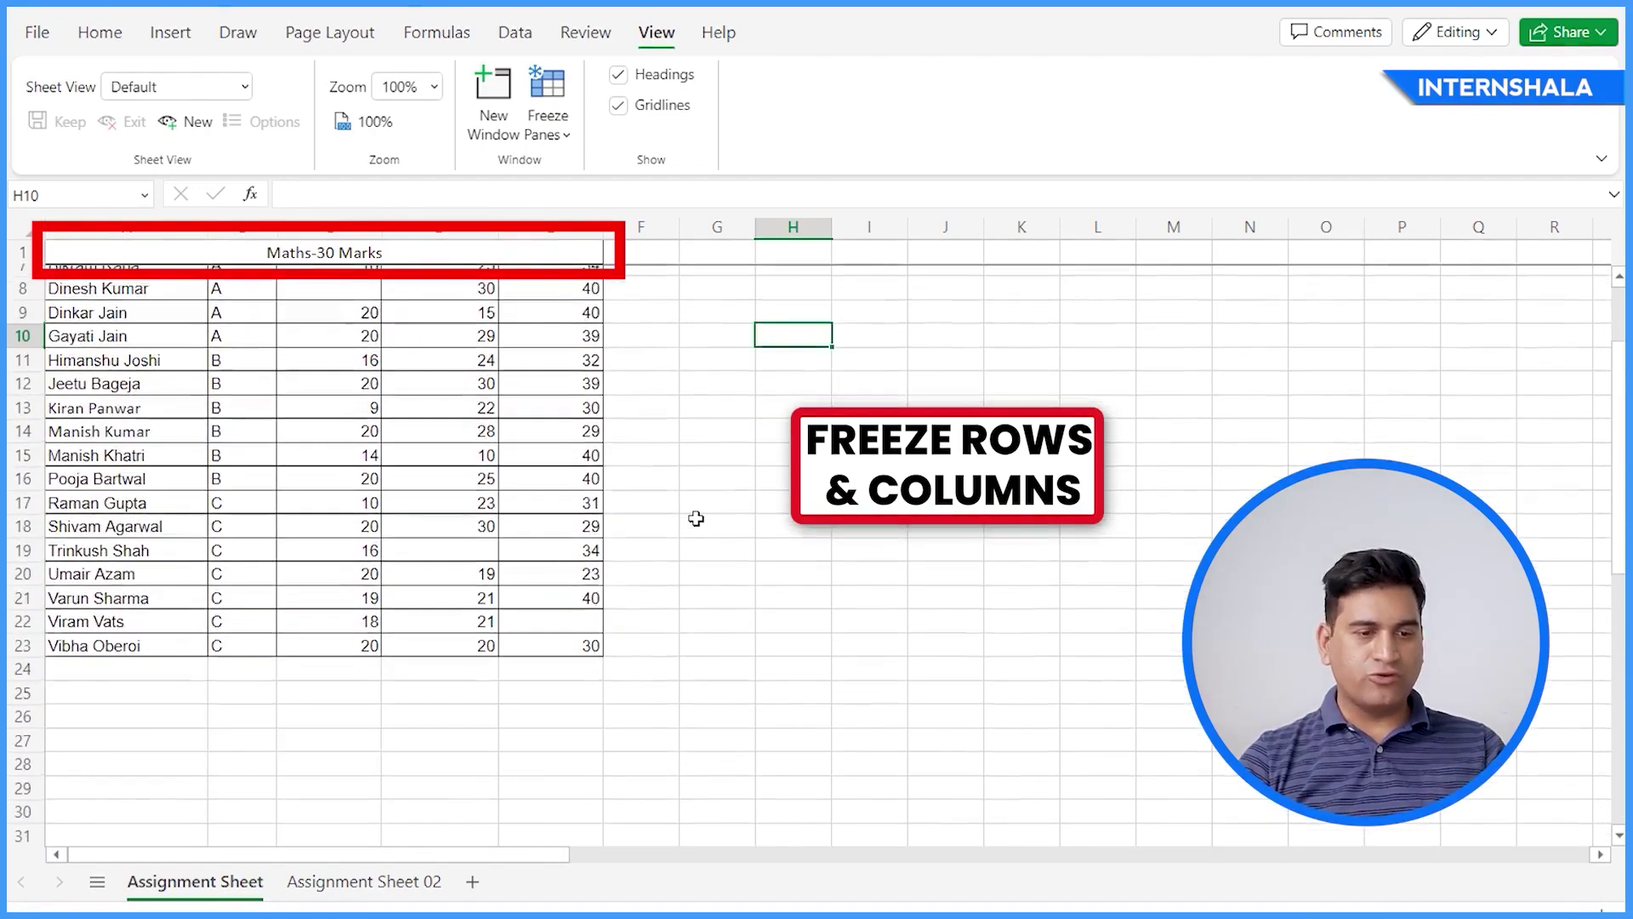
scroll(694, 519, up, 6)
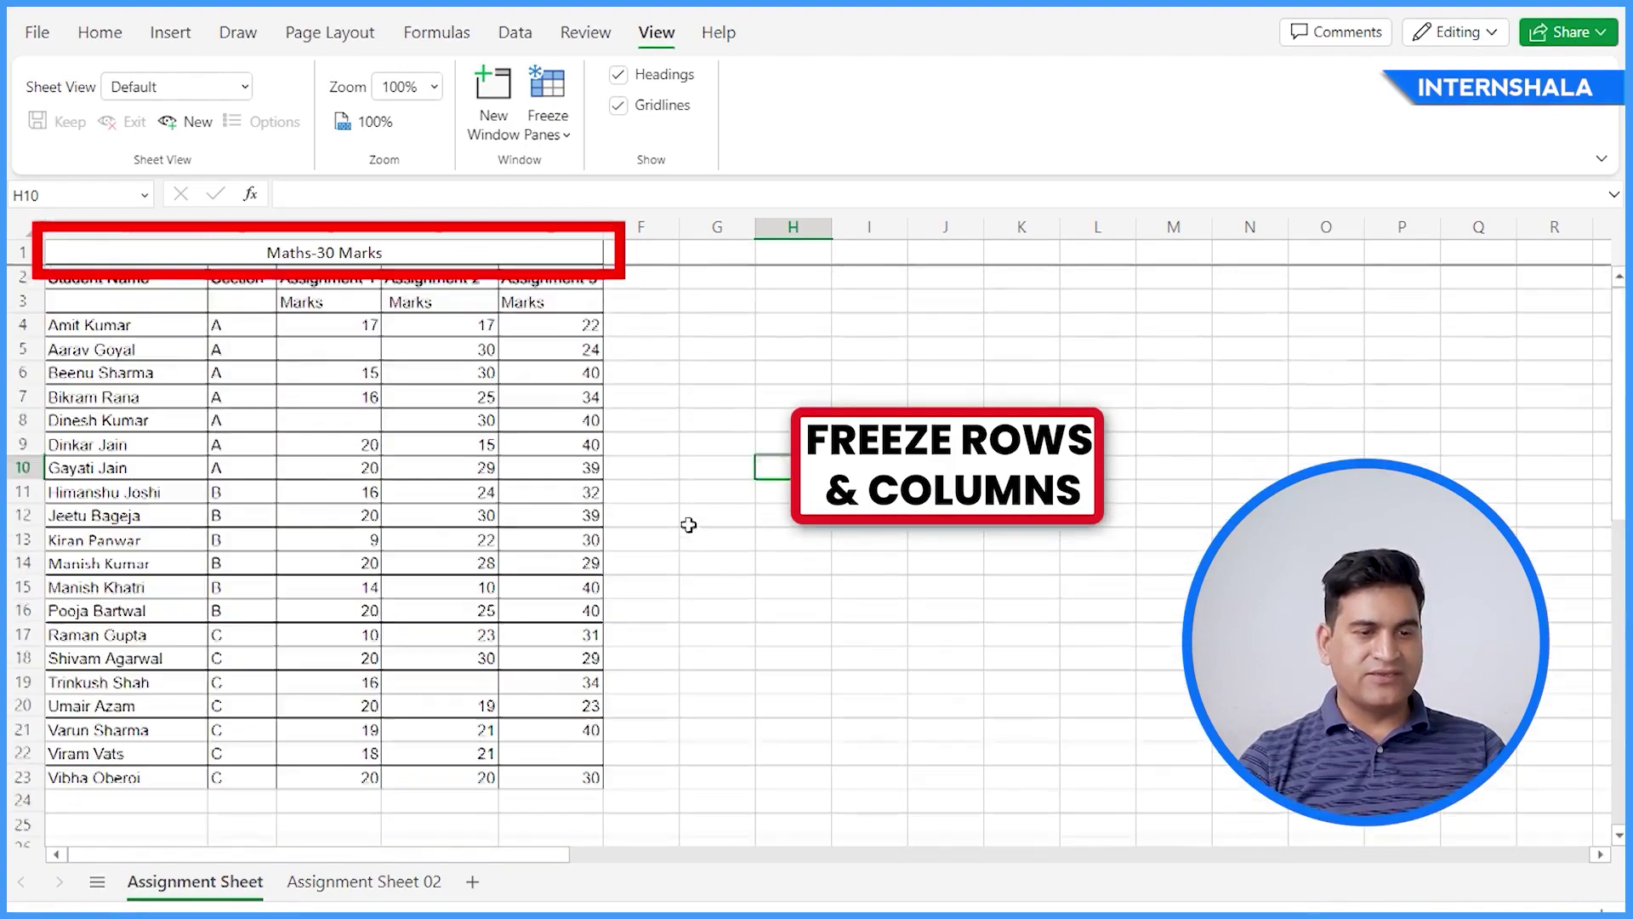
Freeze panes at B2 to lock the title row and Student Name column
click(809, 658)
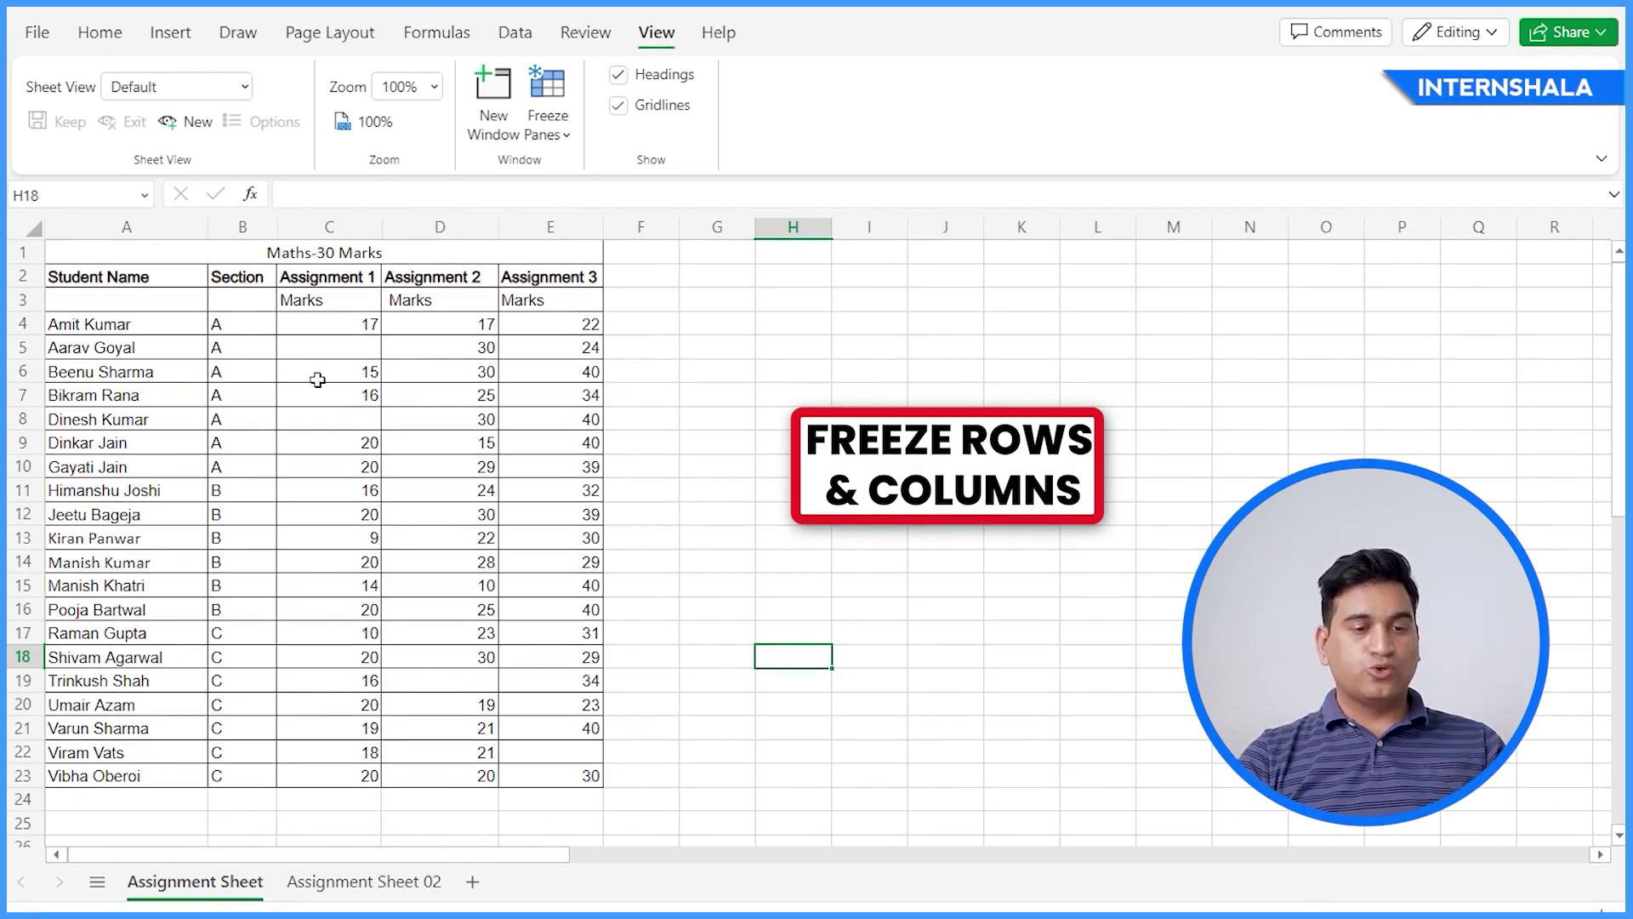
click(237, 283)
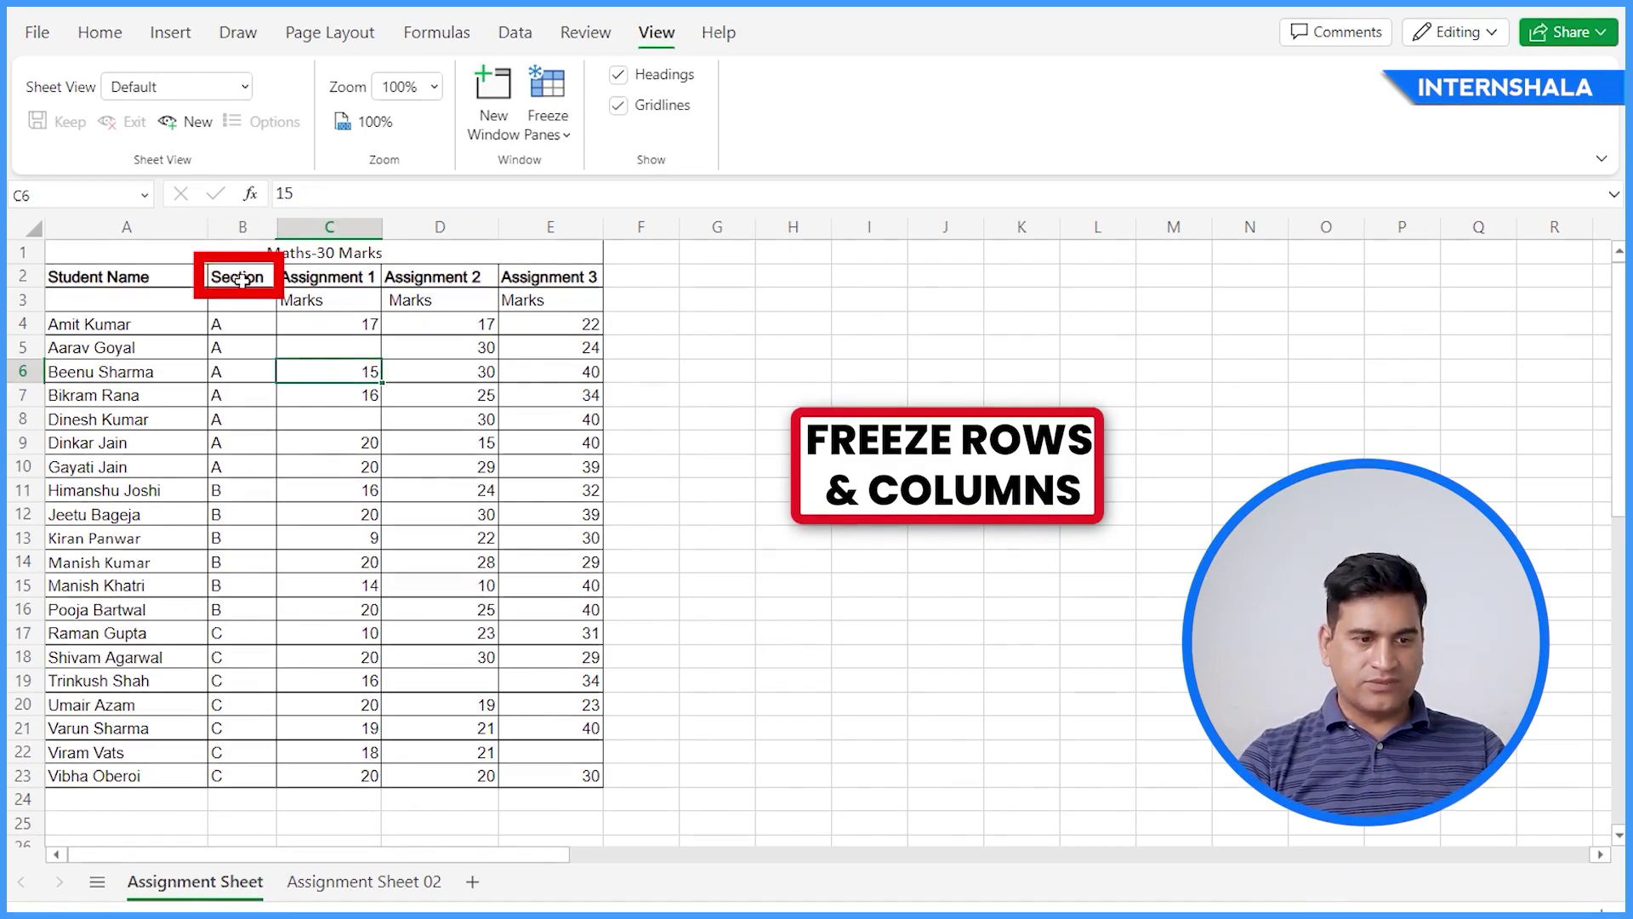
click(568, 138)
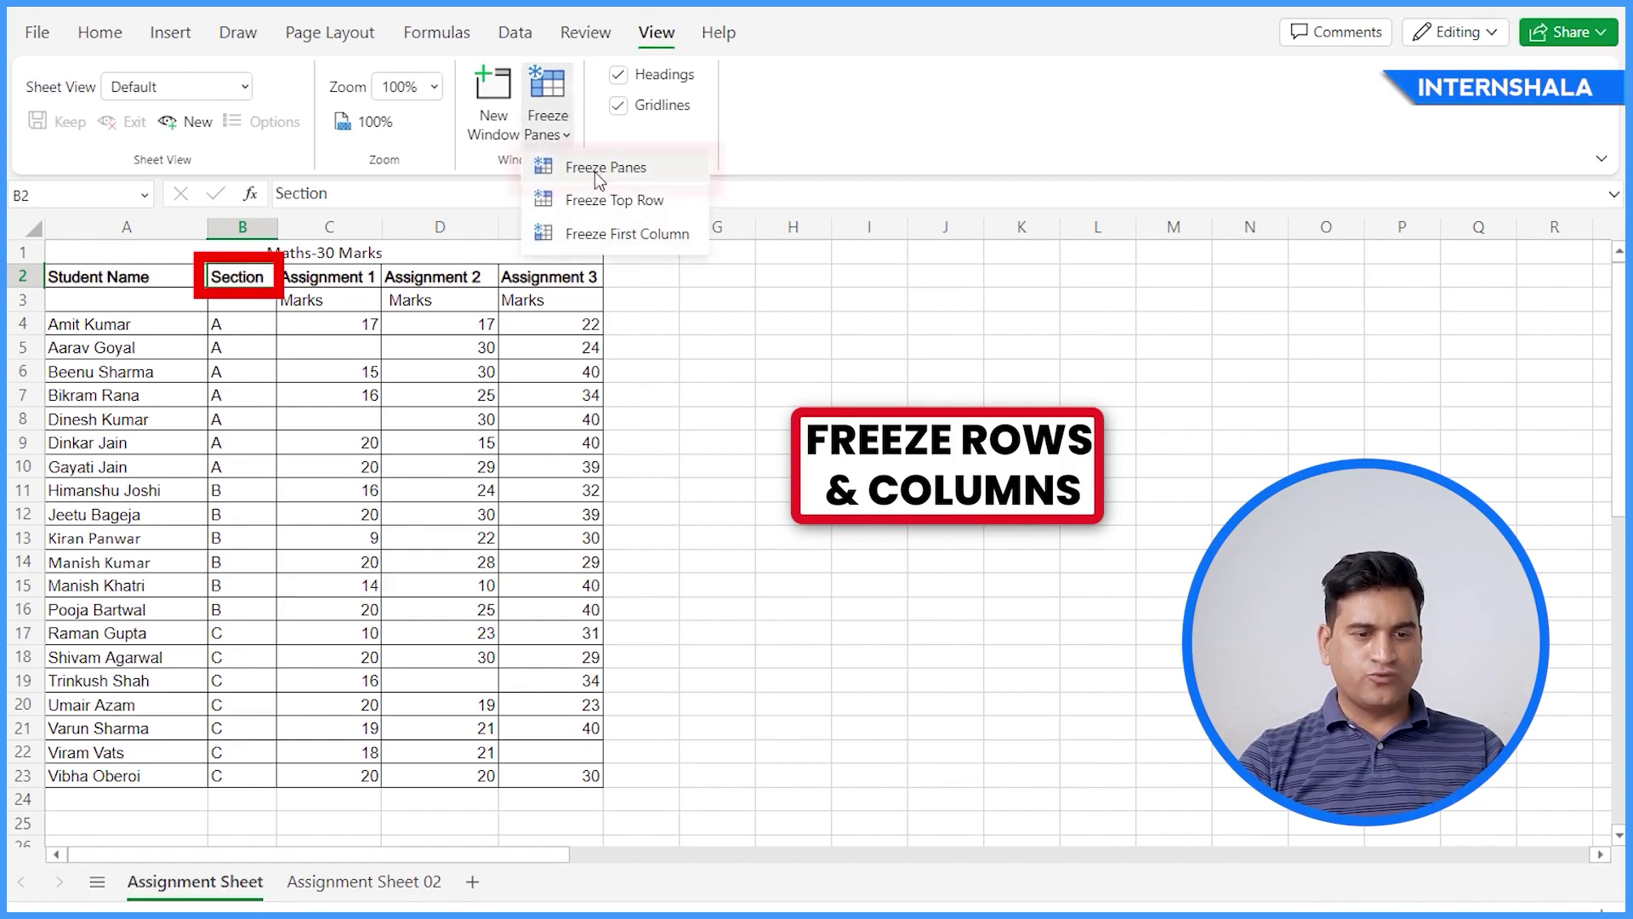
click(587, 165)
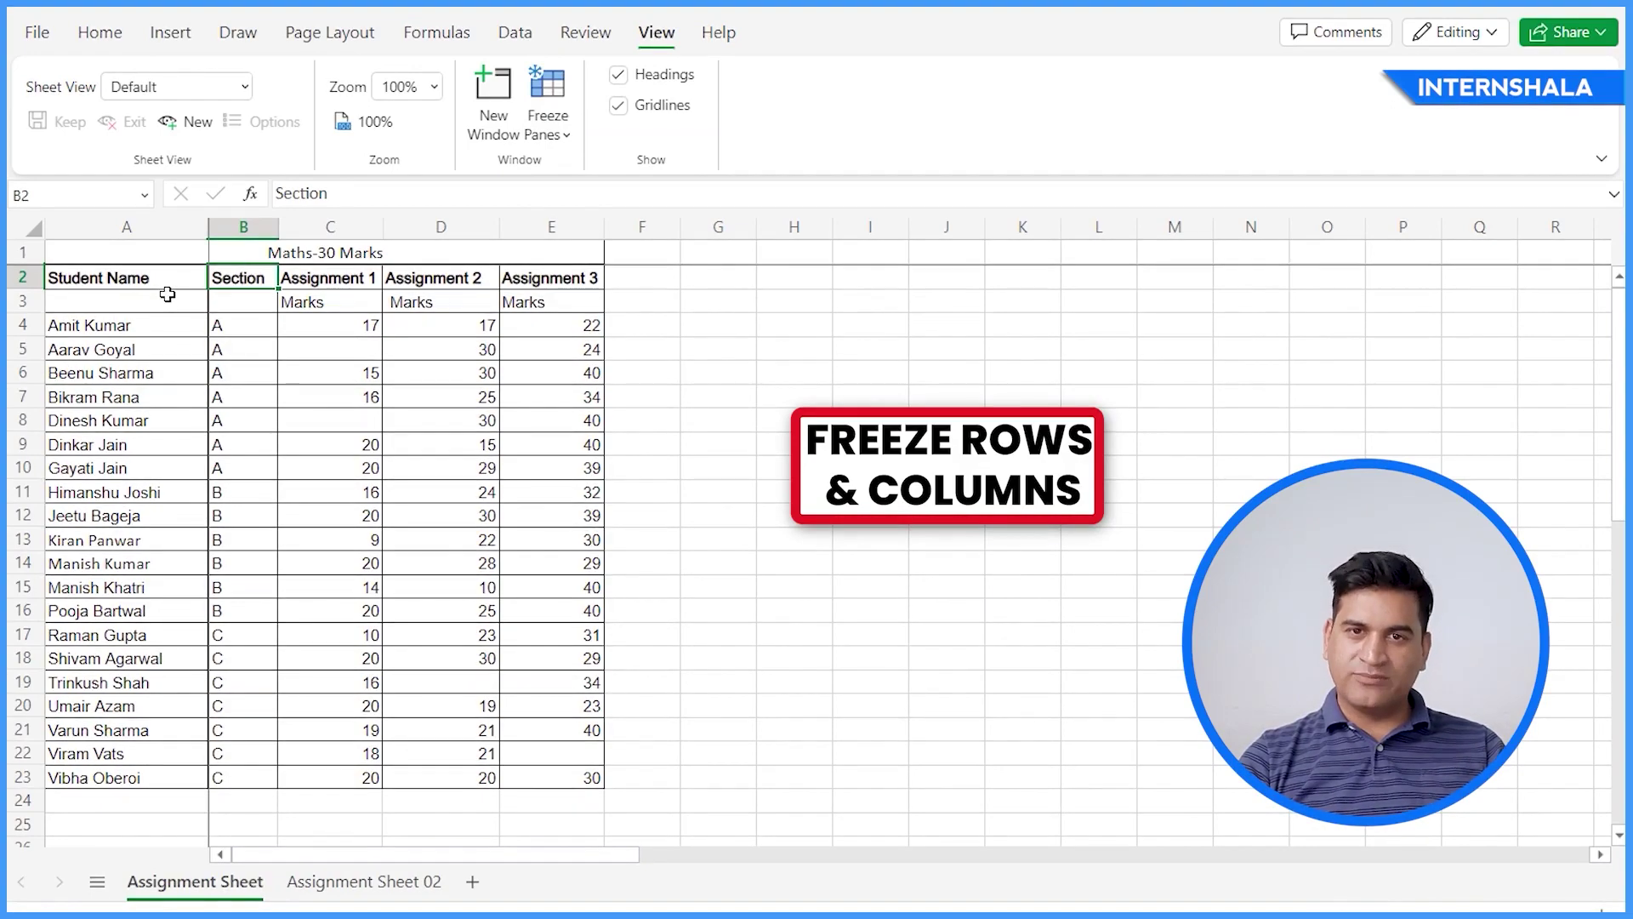
Scroll to check the frozen row and column, then unfreeze all panes
drag(205, 255, 595, 254)
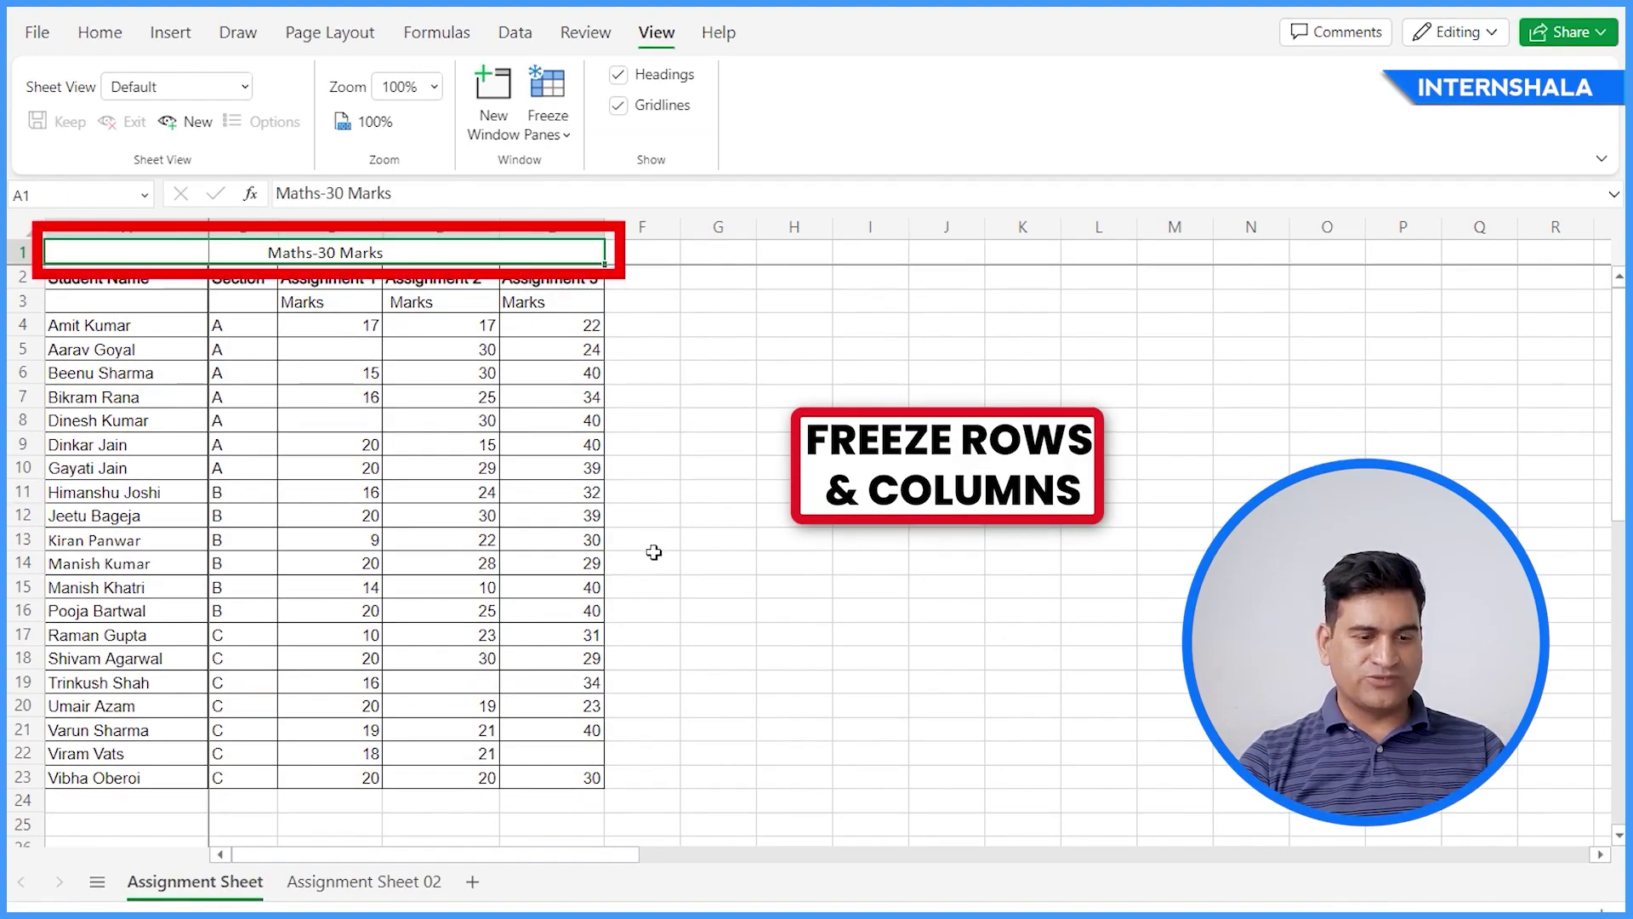
scroll(653, 550, down, 2)
scroll(652, 550, down, 2)
scroll(651, 548, up, 4)
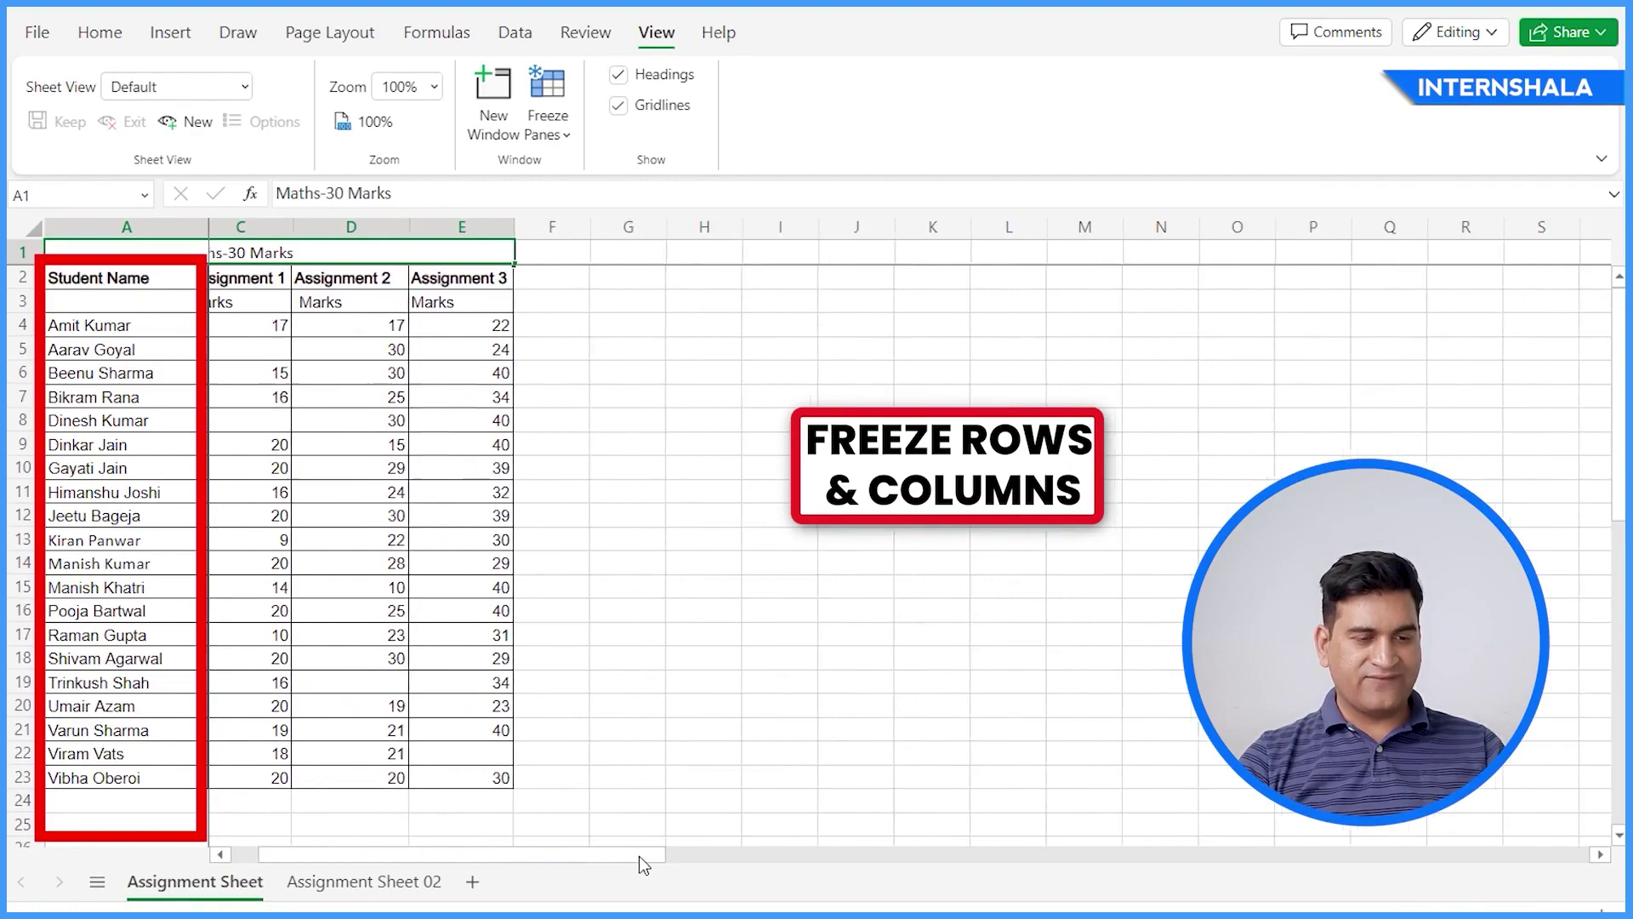
mouse_move(579, 859)
mouse_down()
mouse_move(691, 855)
mouse_move(498, 855)
mouse_move(668, 855)
mouse_move(579, 855)
mouse_up()
click(243, 277)
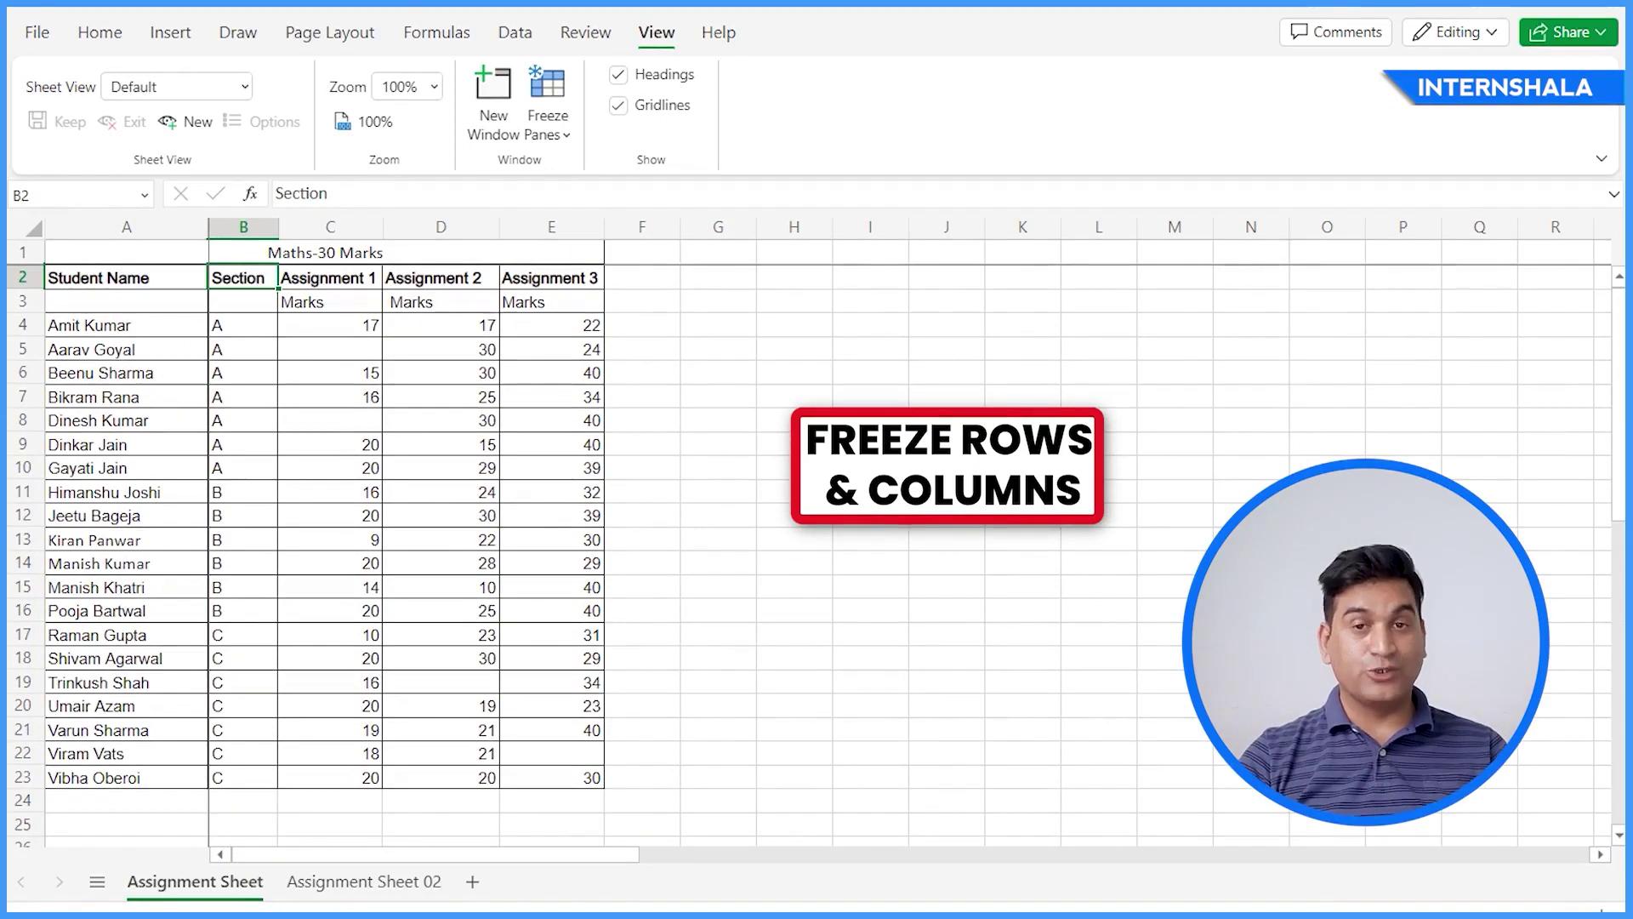
click(547, 127)
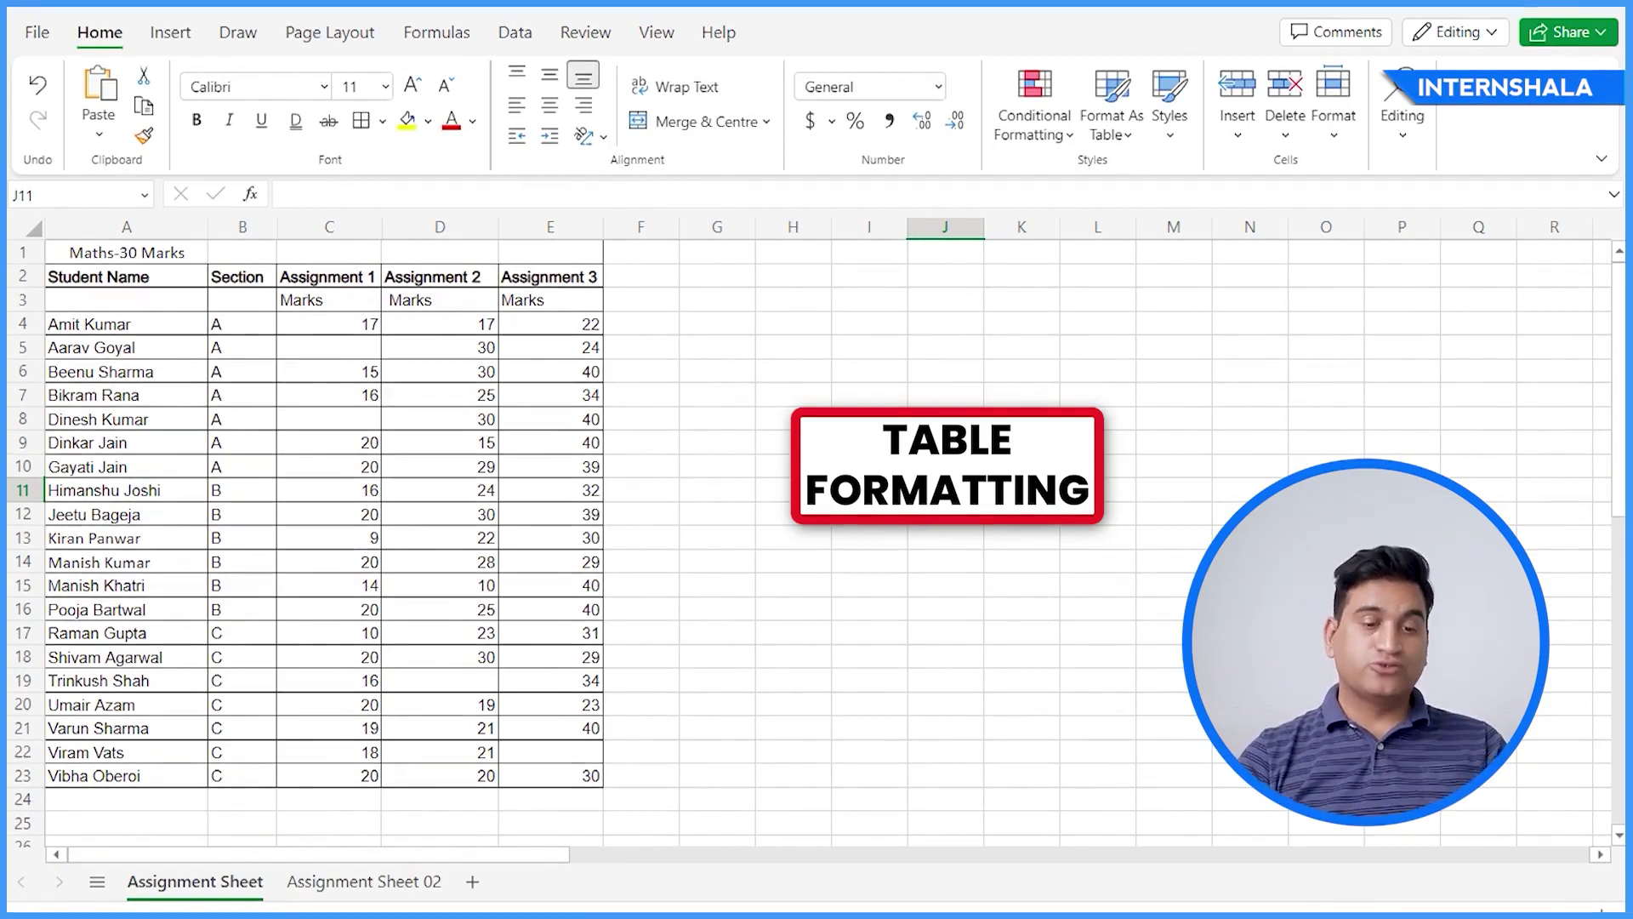
Select A1:E1 and apply Merge & Centre to the Maths-30 Marks title
click(945, 443)
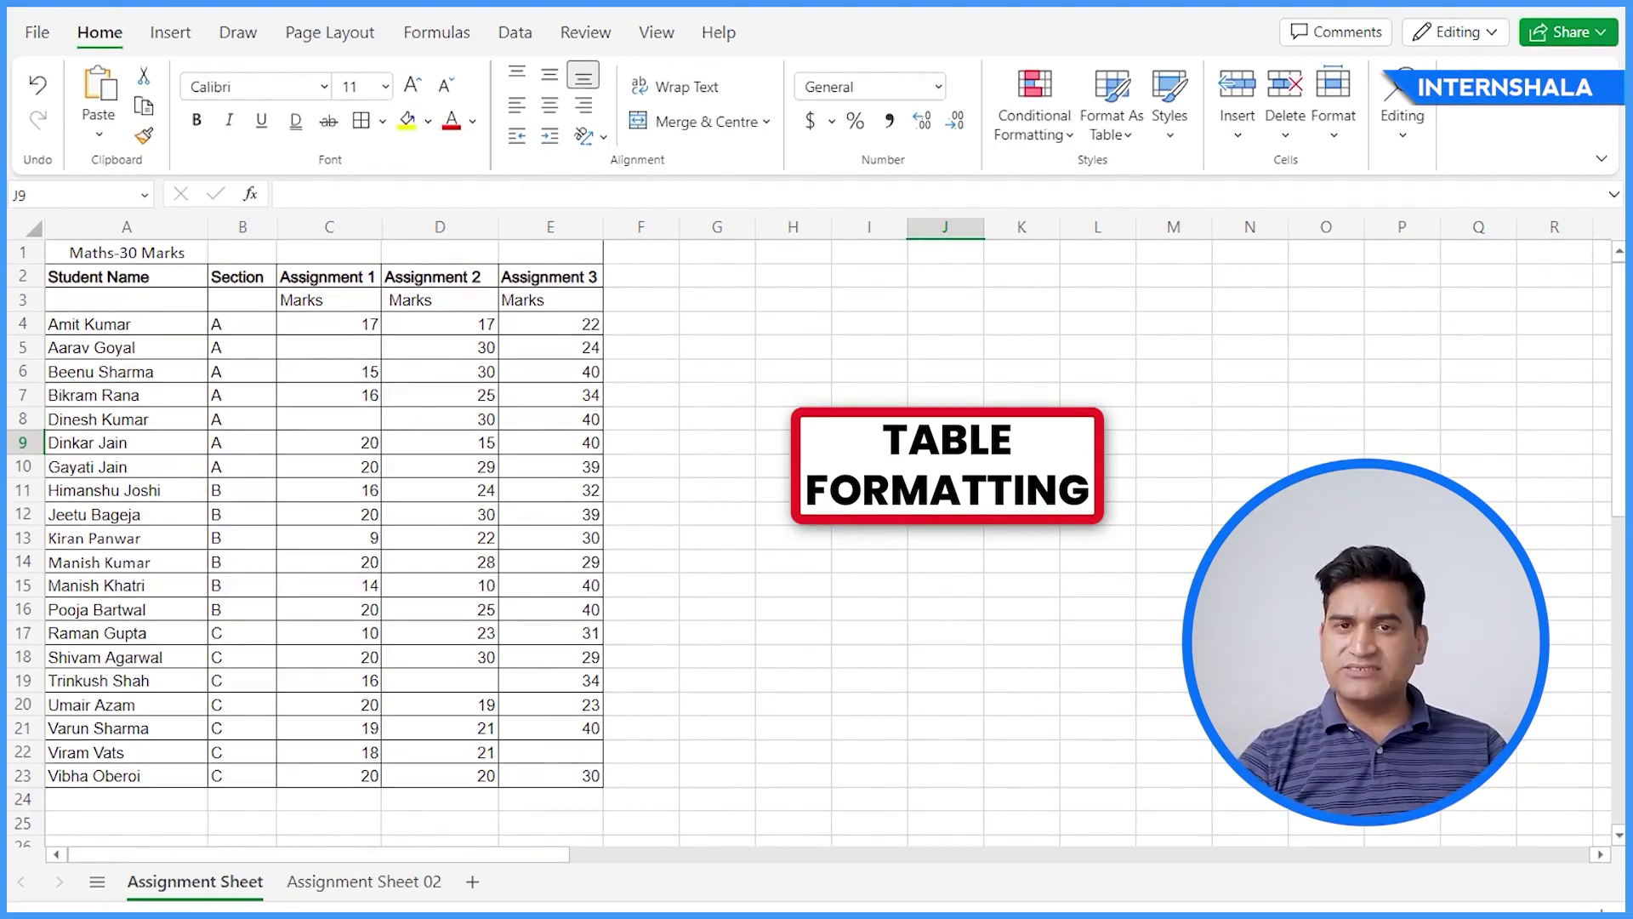
click(174, 254)
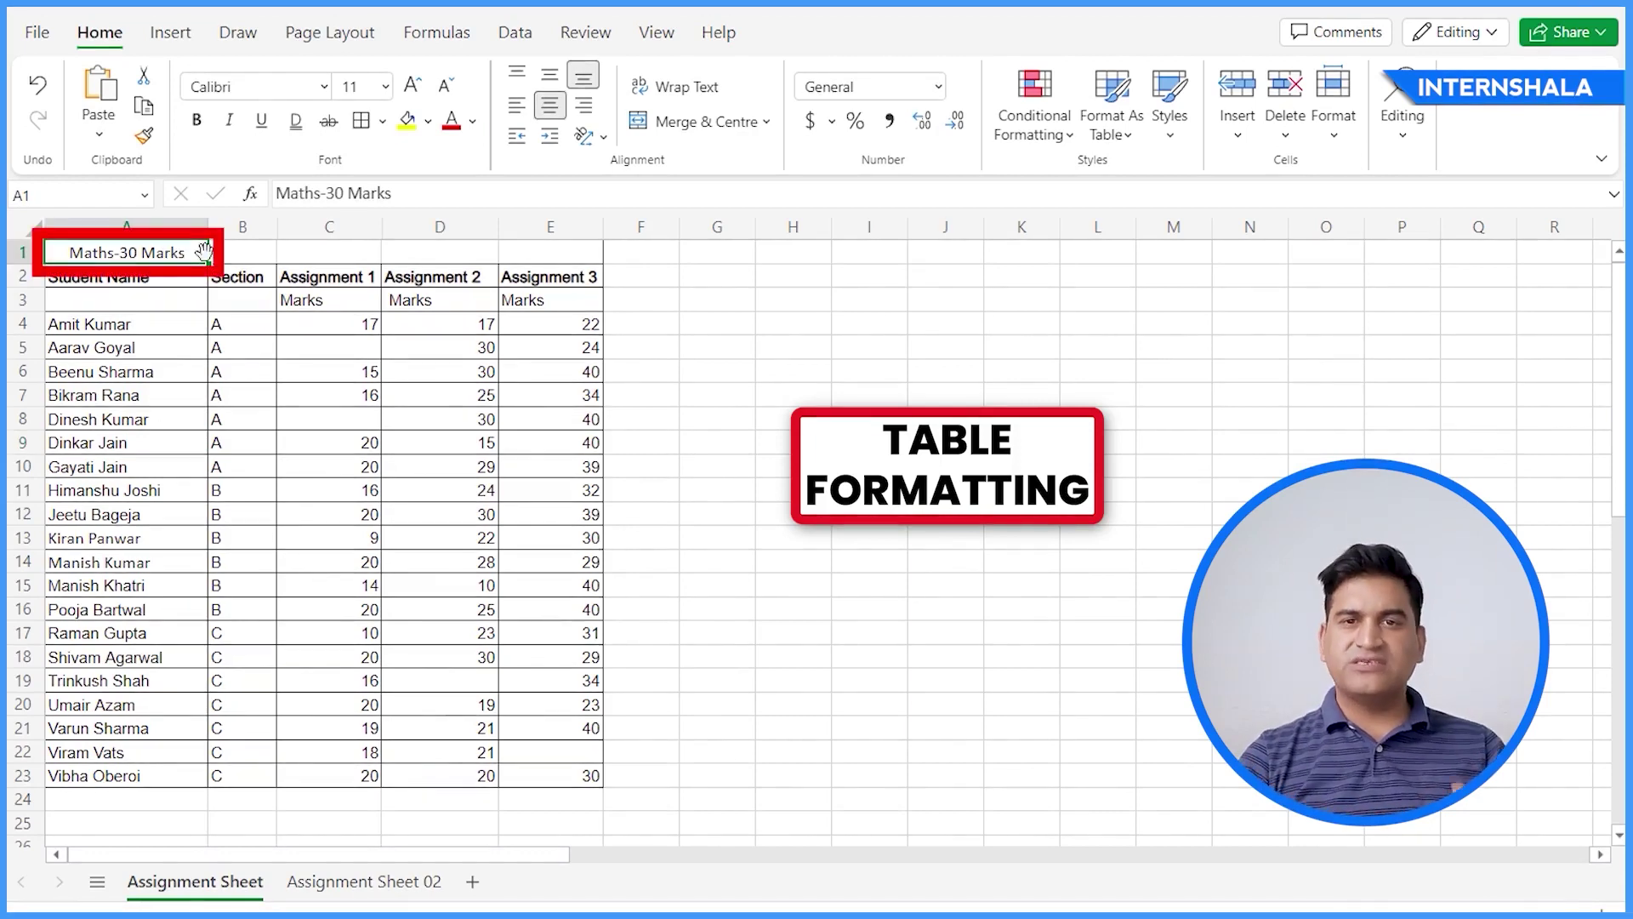
key(shift+Right)
key(shift+Right)
key(shift+Right)
key(shift+Right)
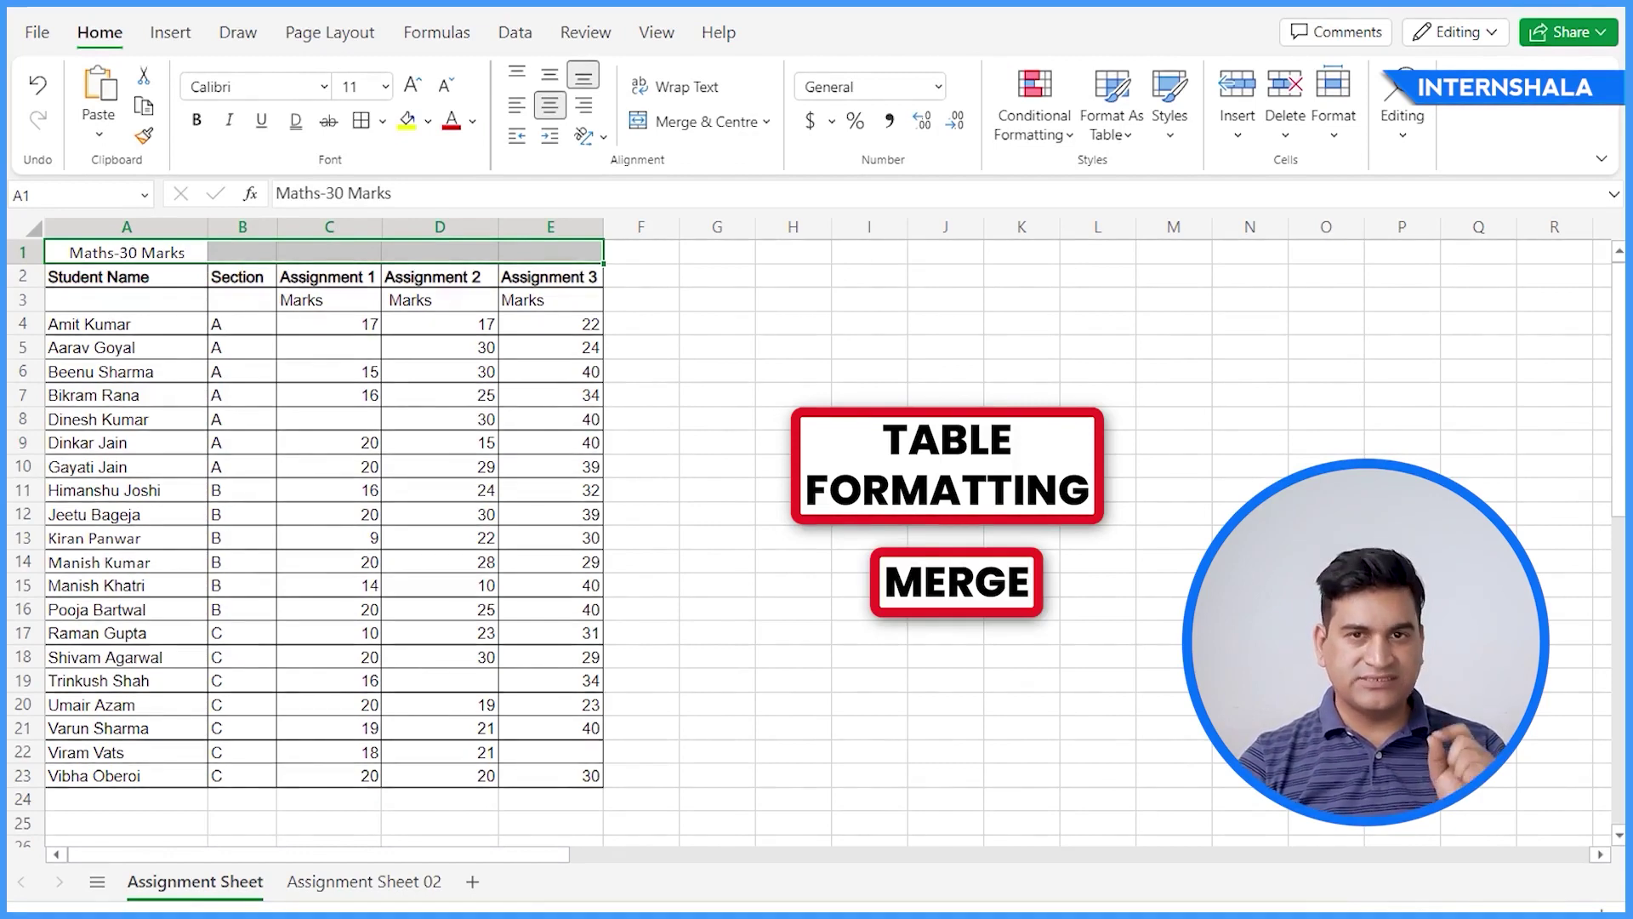
drag(539, 248, 147, 248)
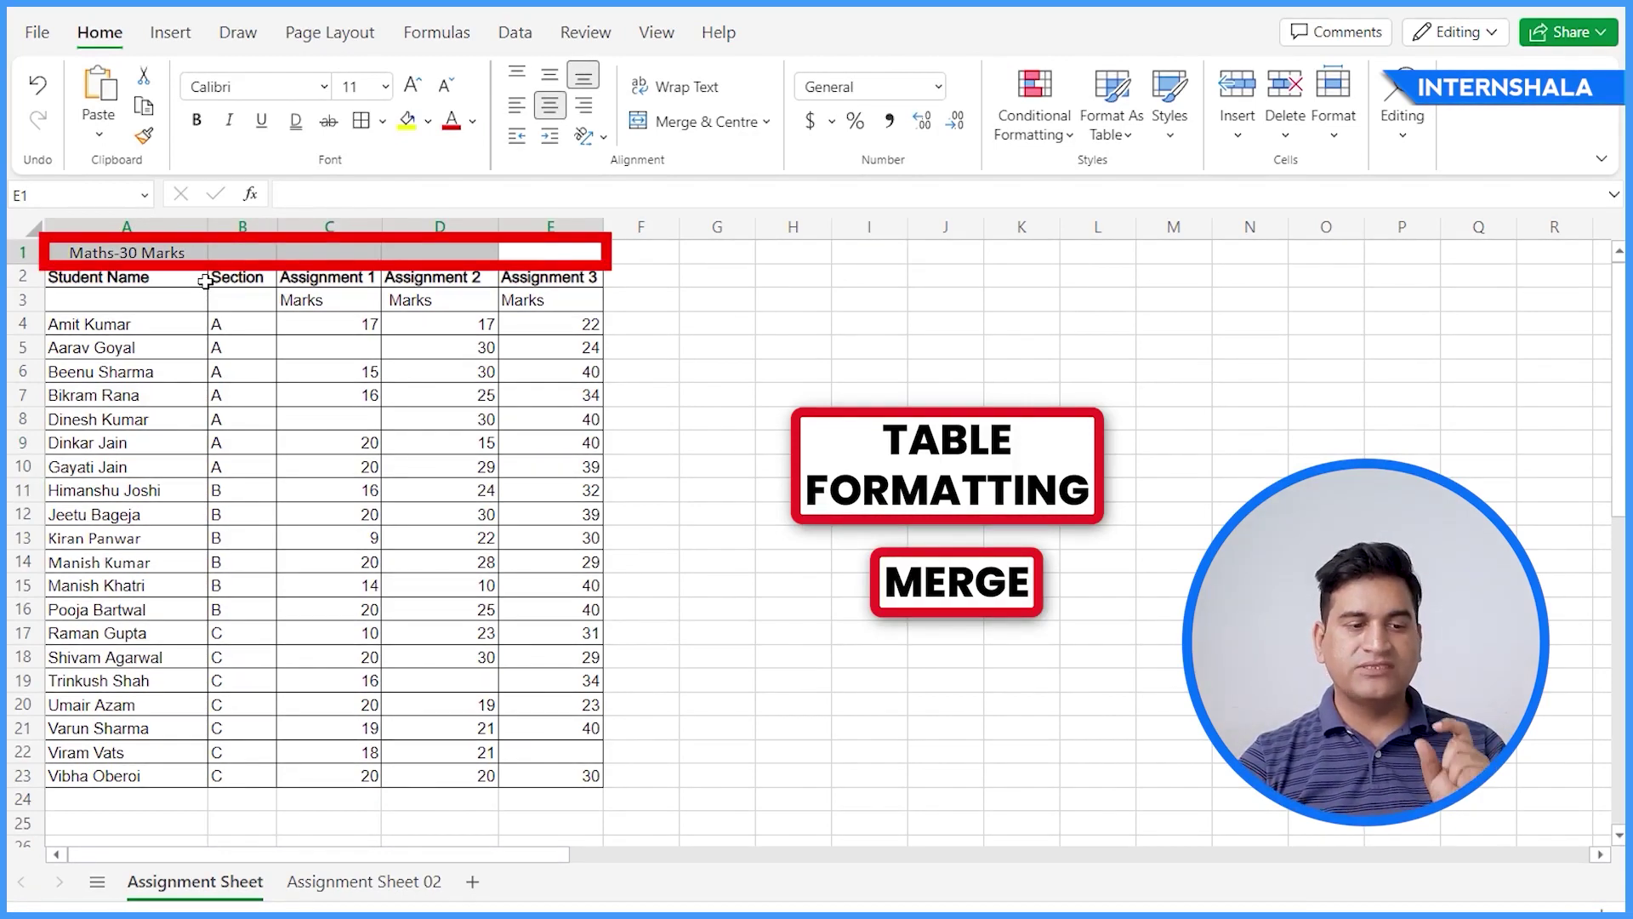
click(793, 252)
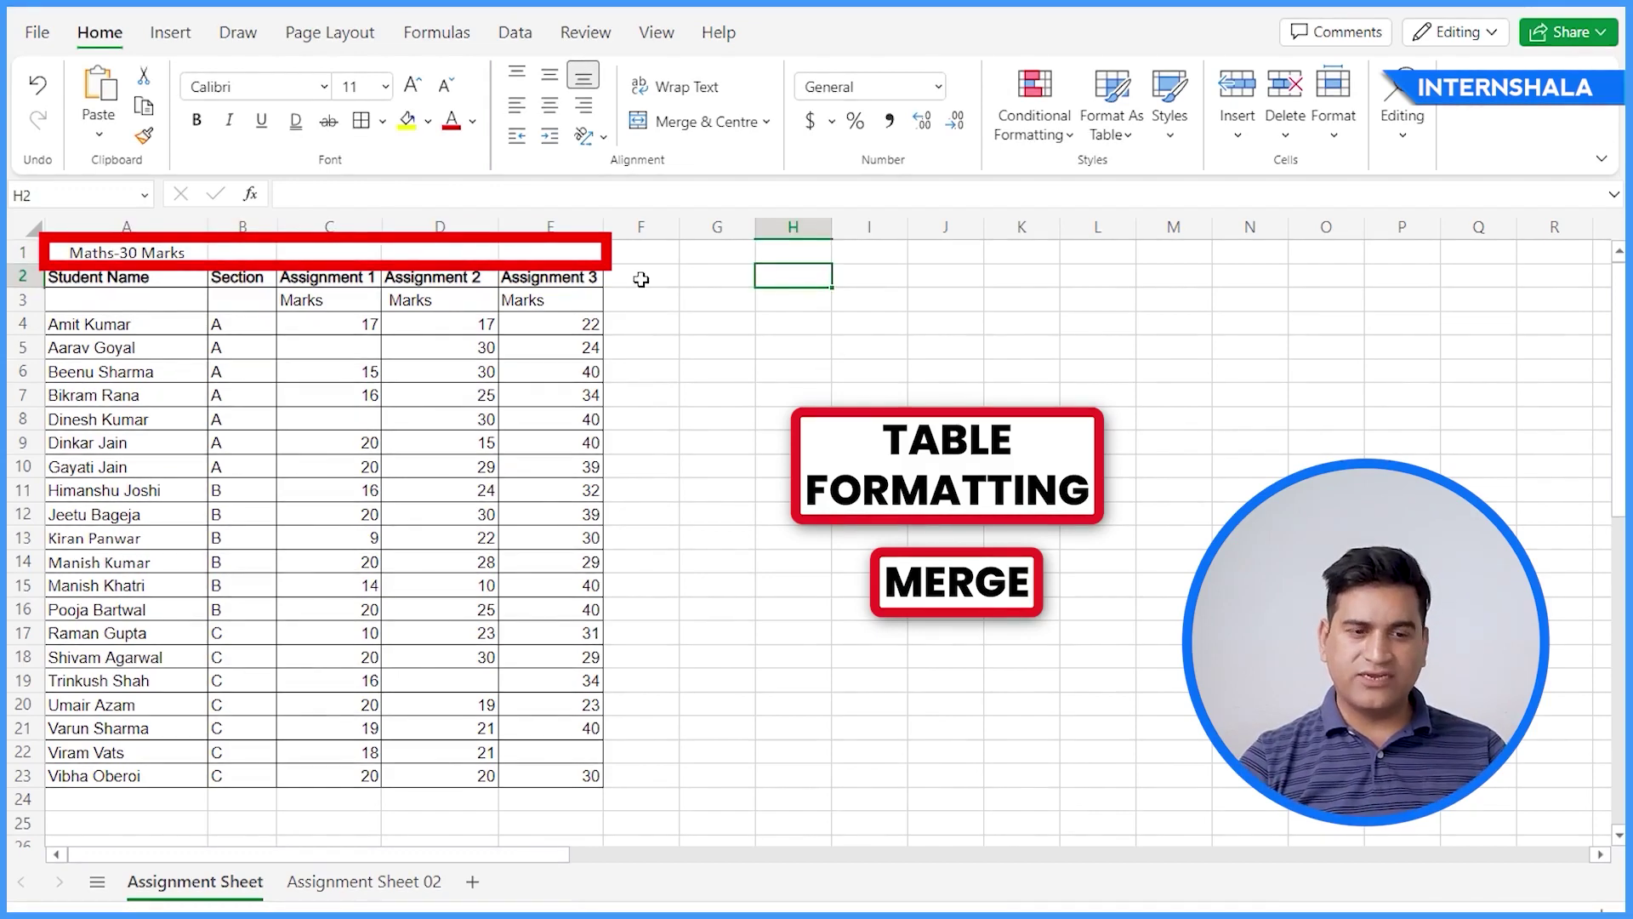
drag(551, 249, 161, 248)
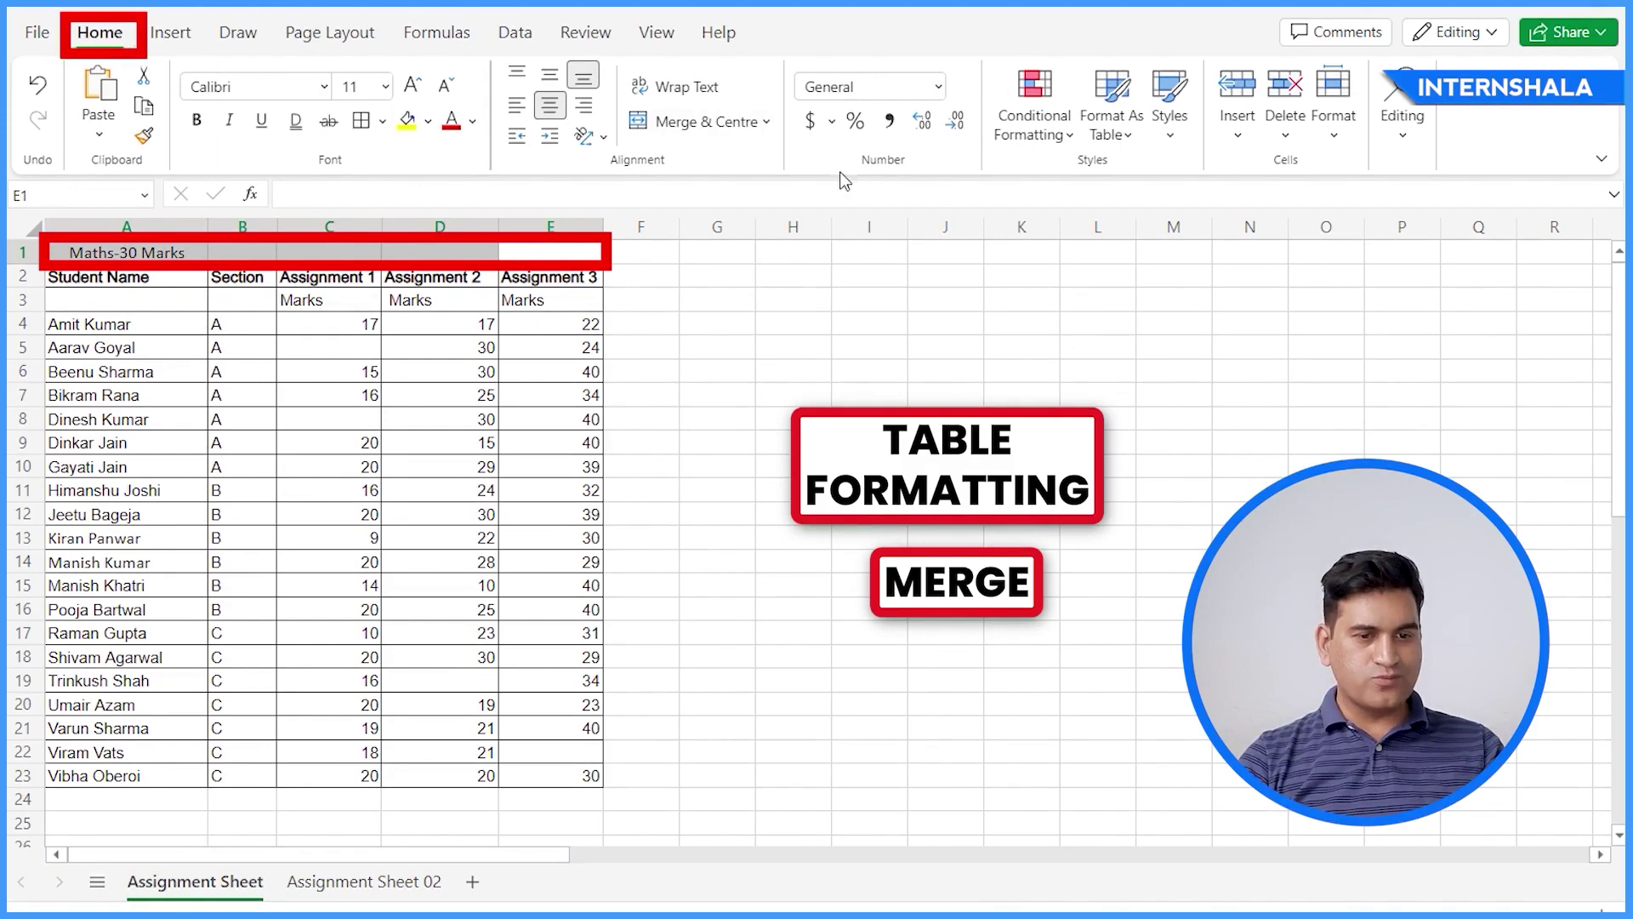
click(765, 123)
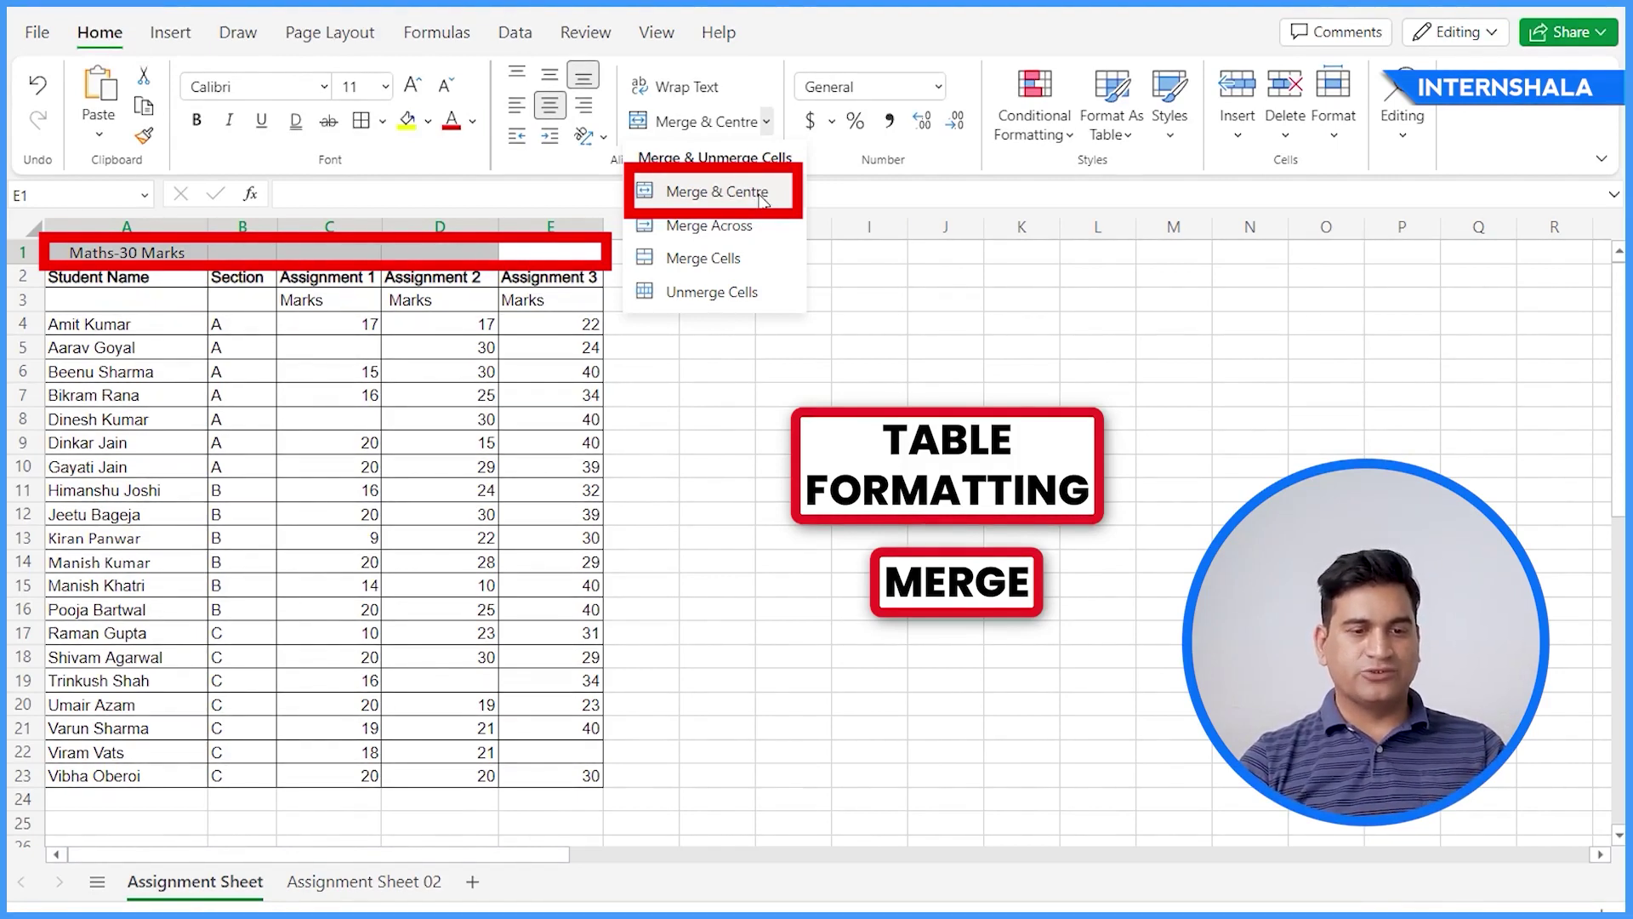
click(761, 197)
click(791, 393)
click(171, 253)
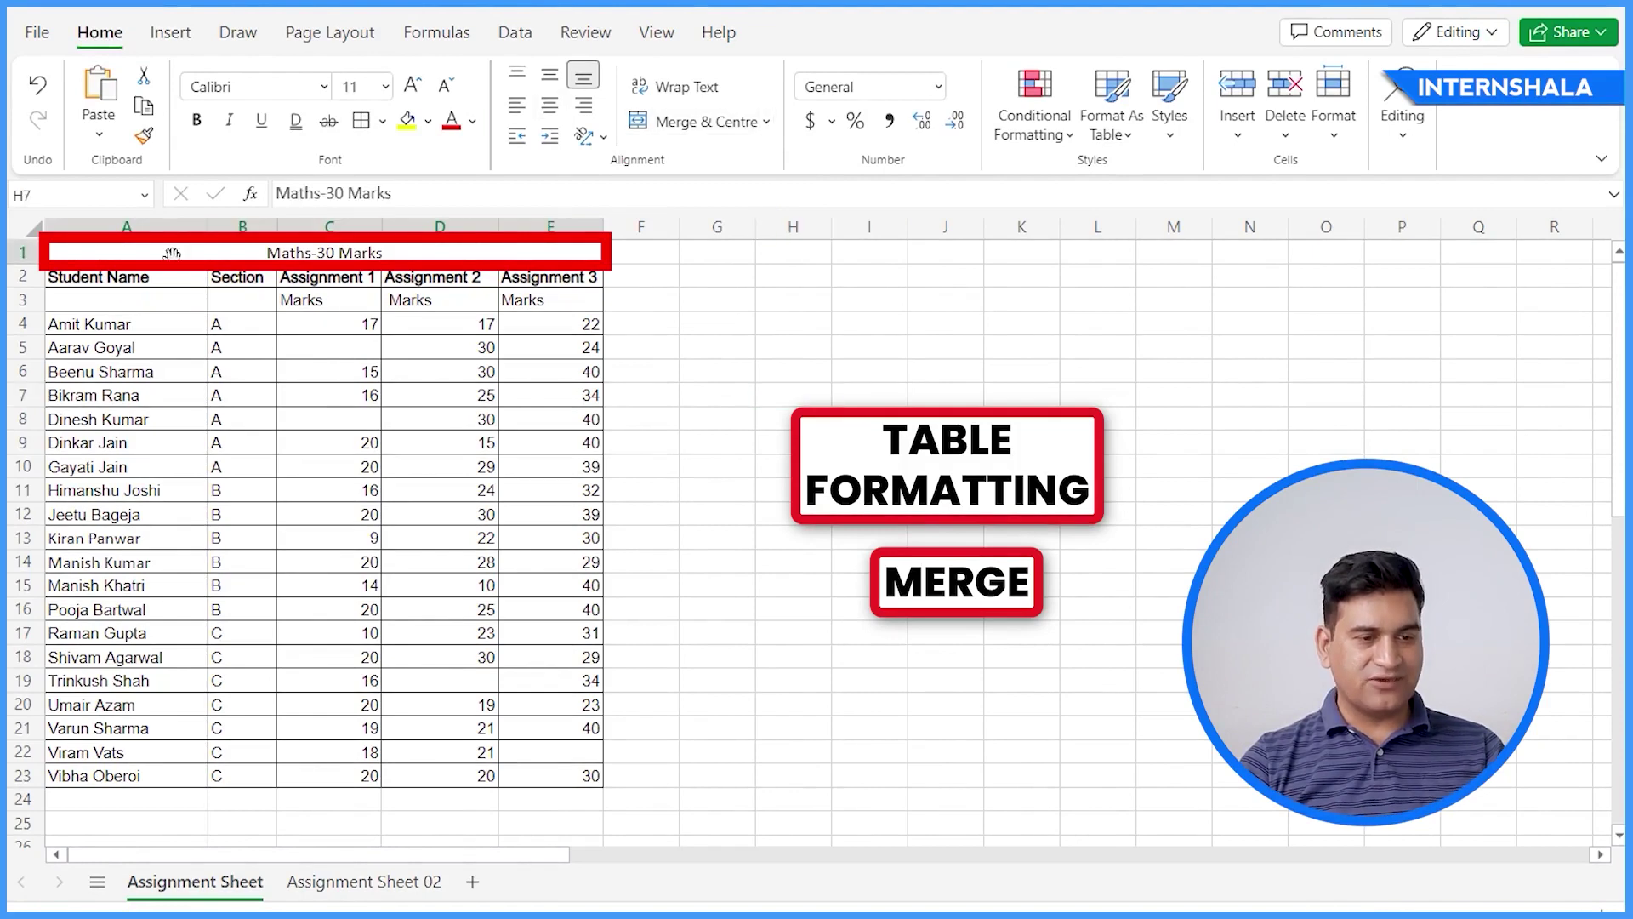
double_click(444, 254)
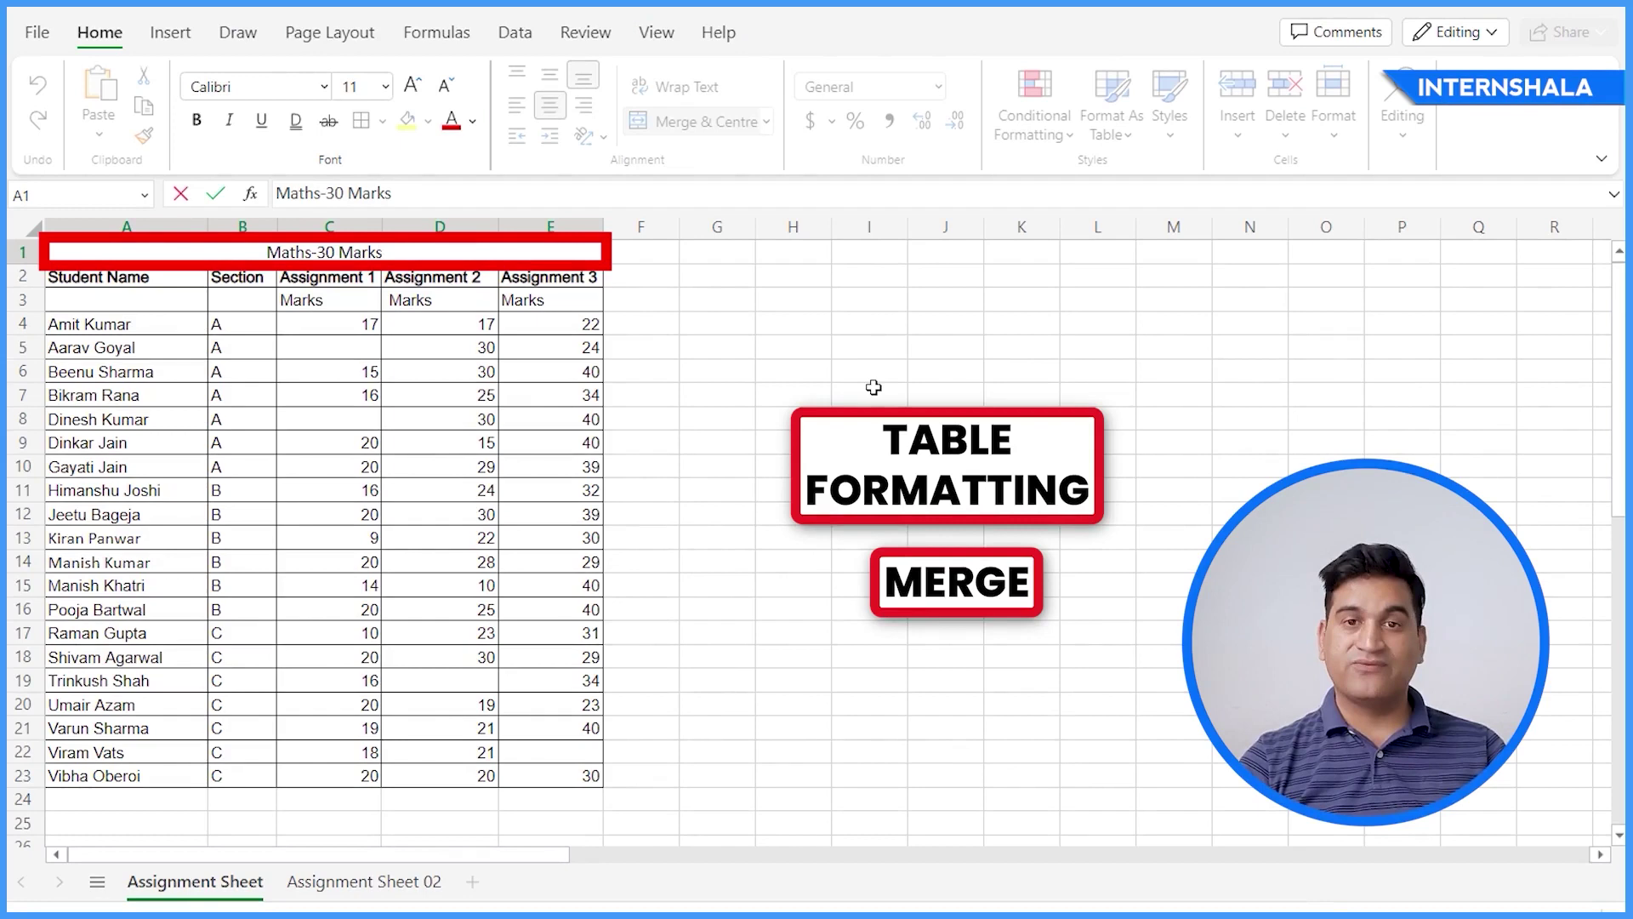
click(829, 348)
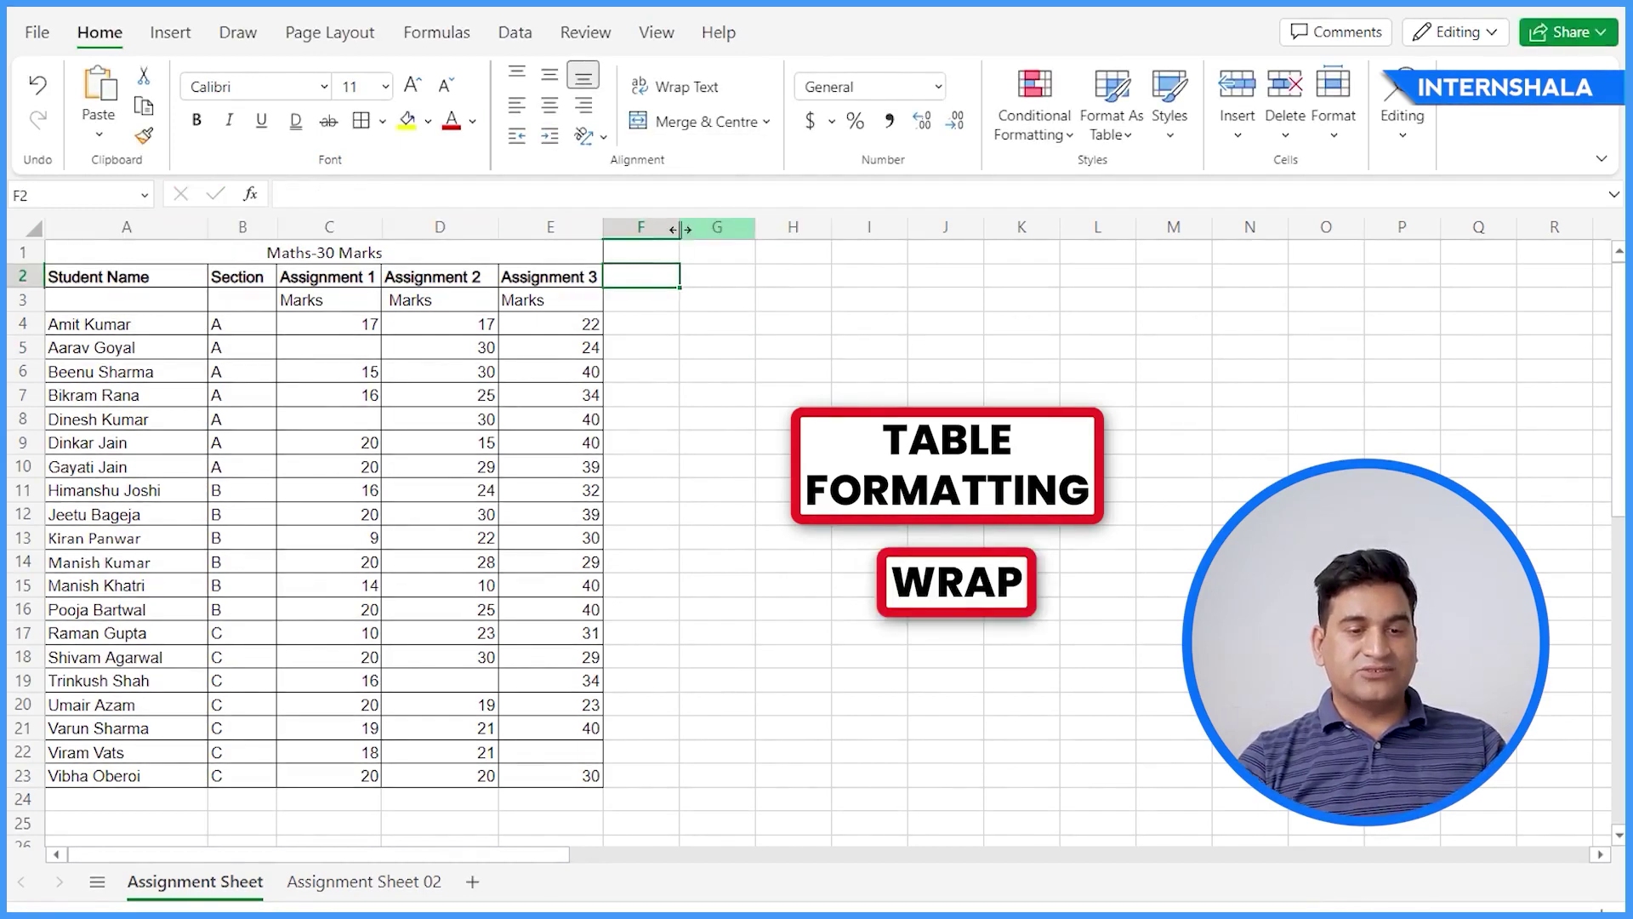
Widen column F and enter in F4 that the student needs to improve on class activities
drag(679, 227, 695, 226)
click(961, 371)
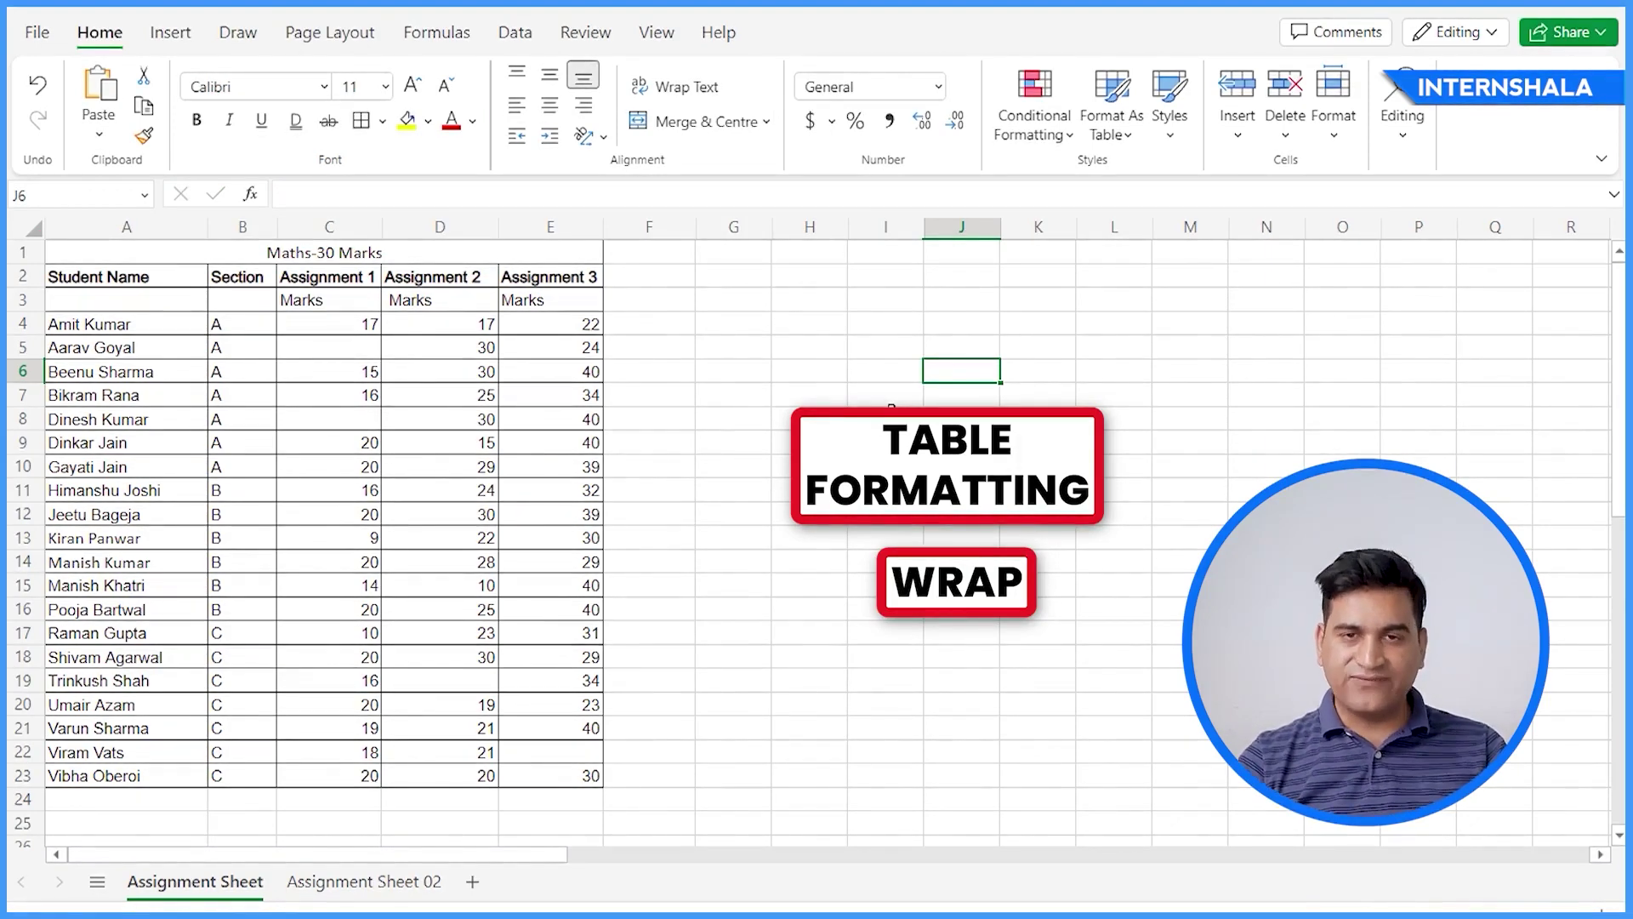
click(649, 323)
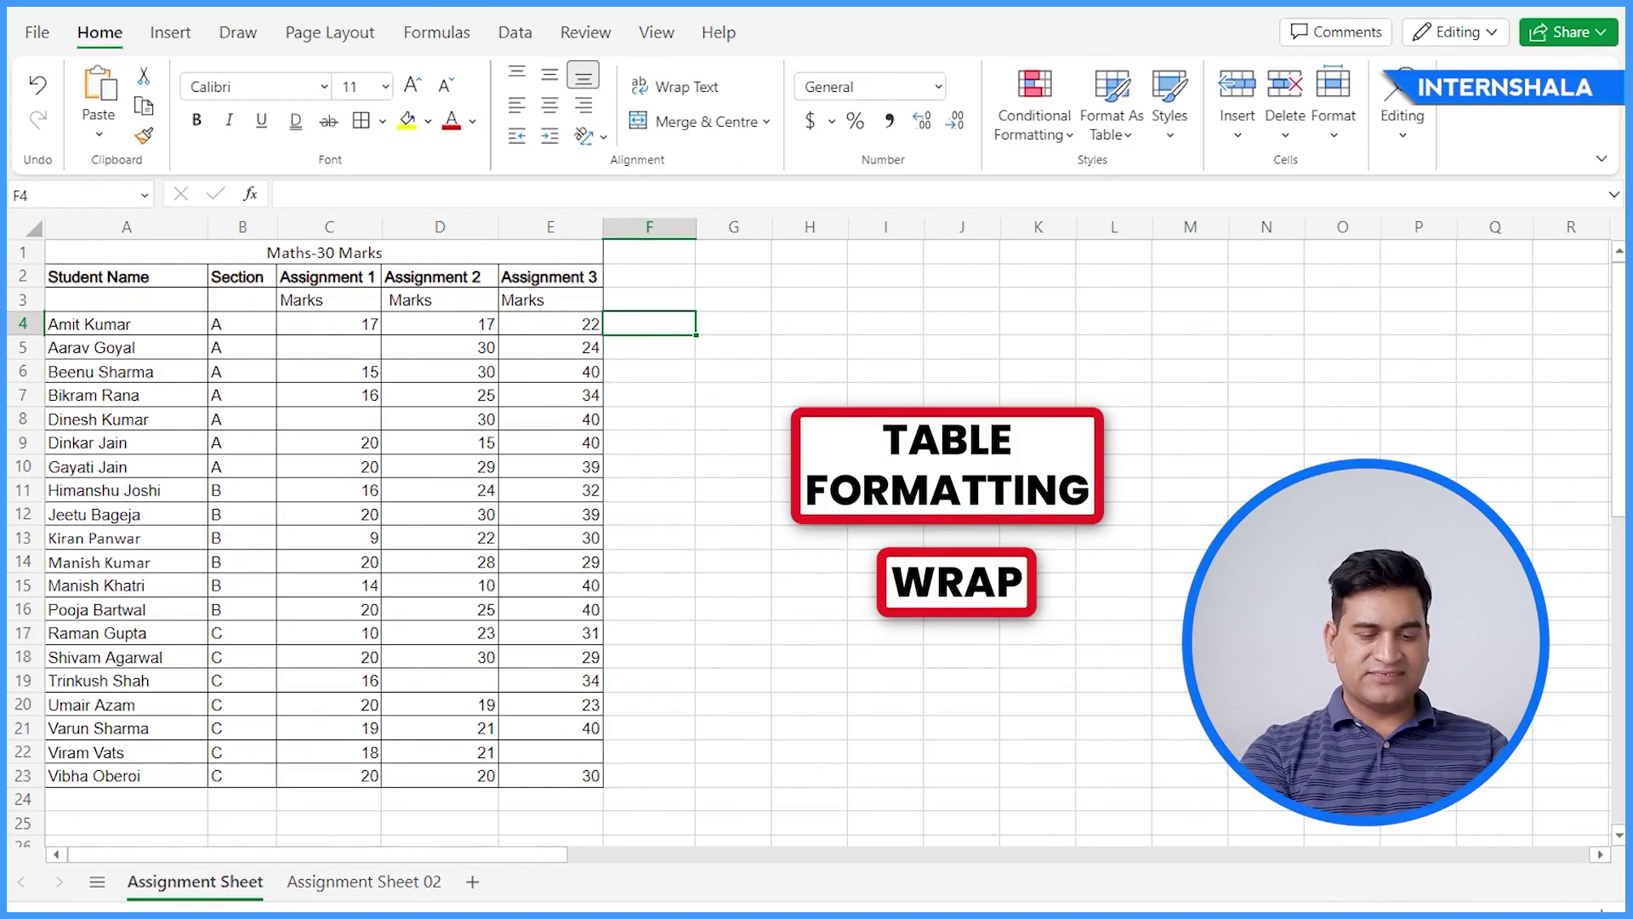
text(Amit needs)
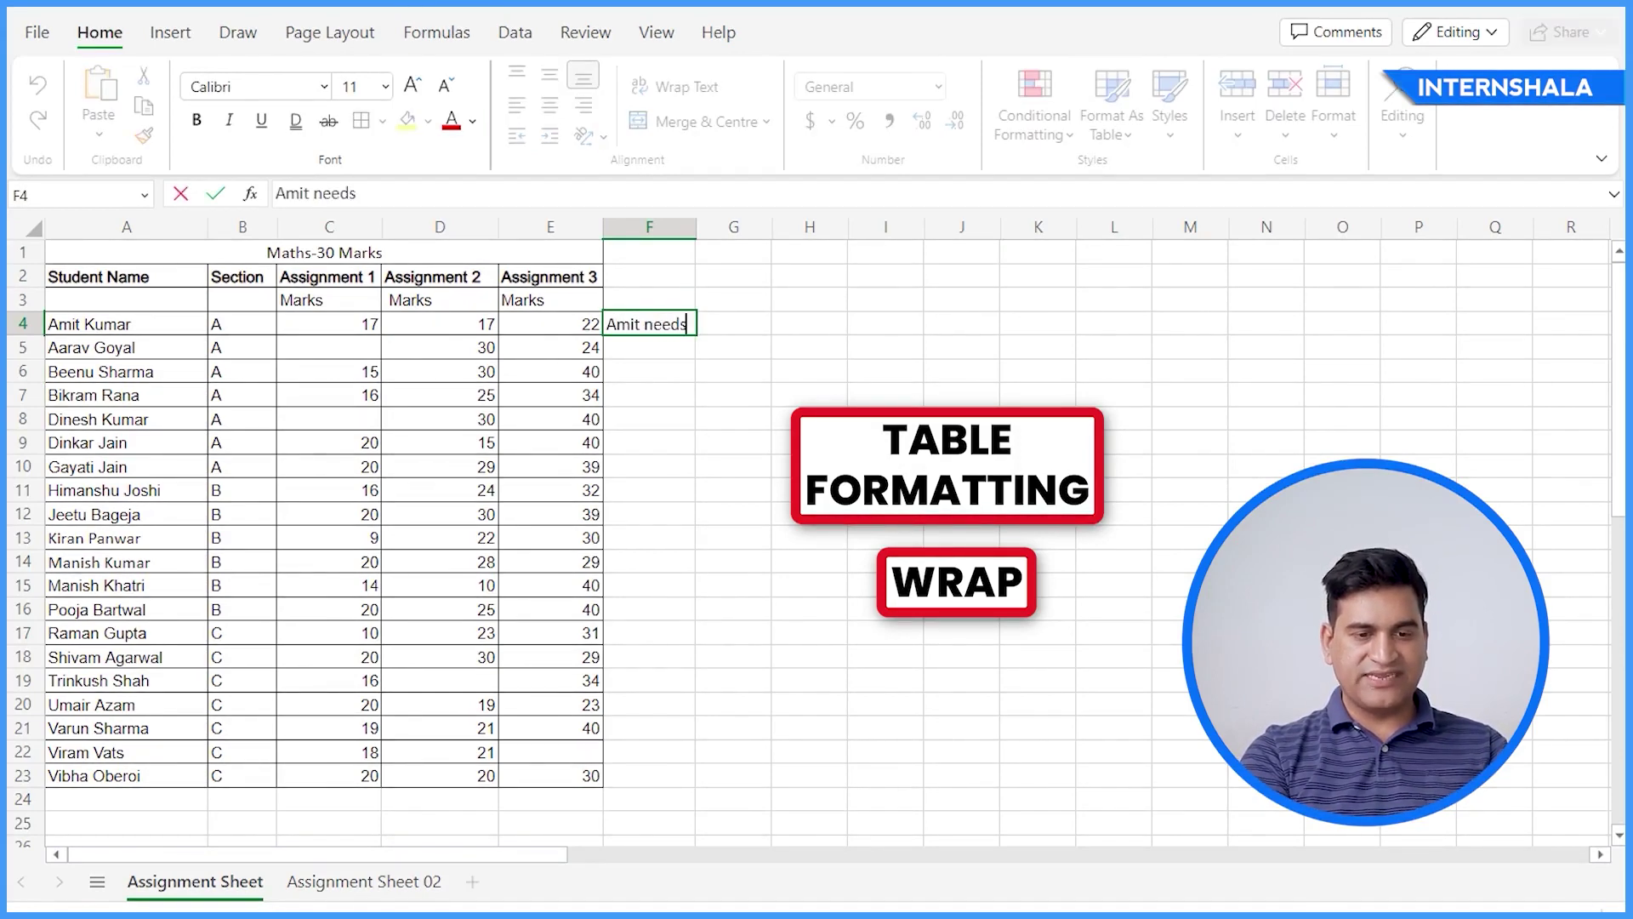
text( to improve on class activities)
click(1038, 442)
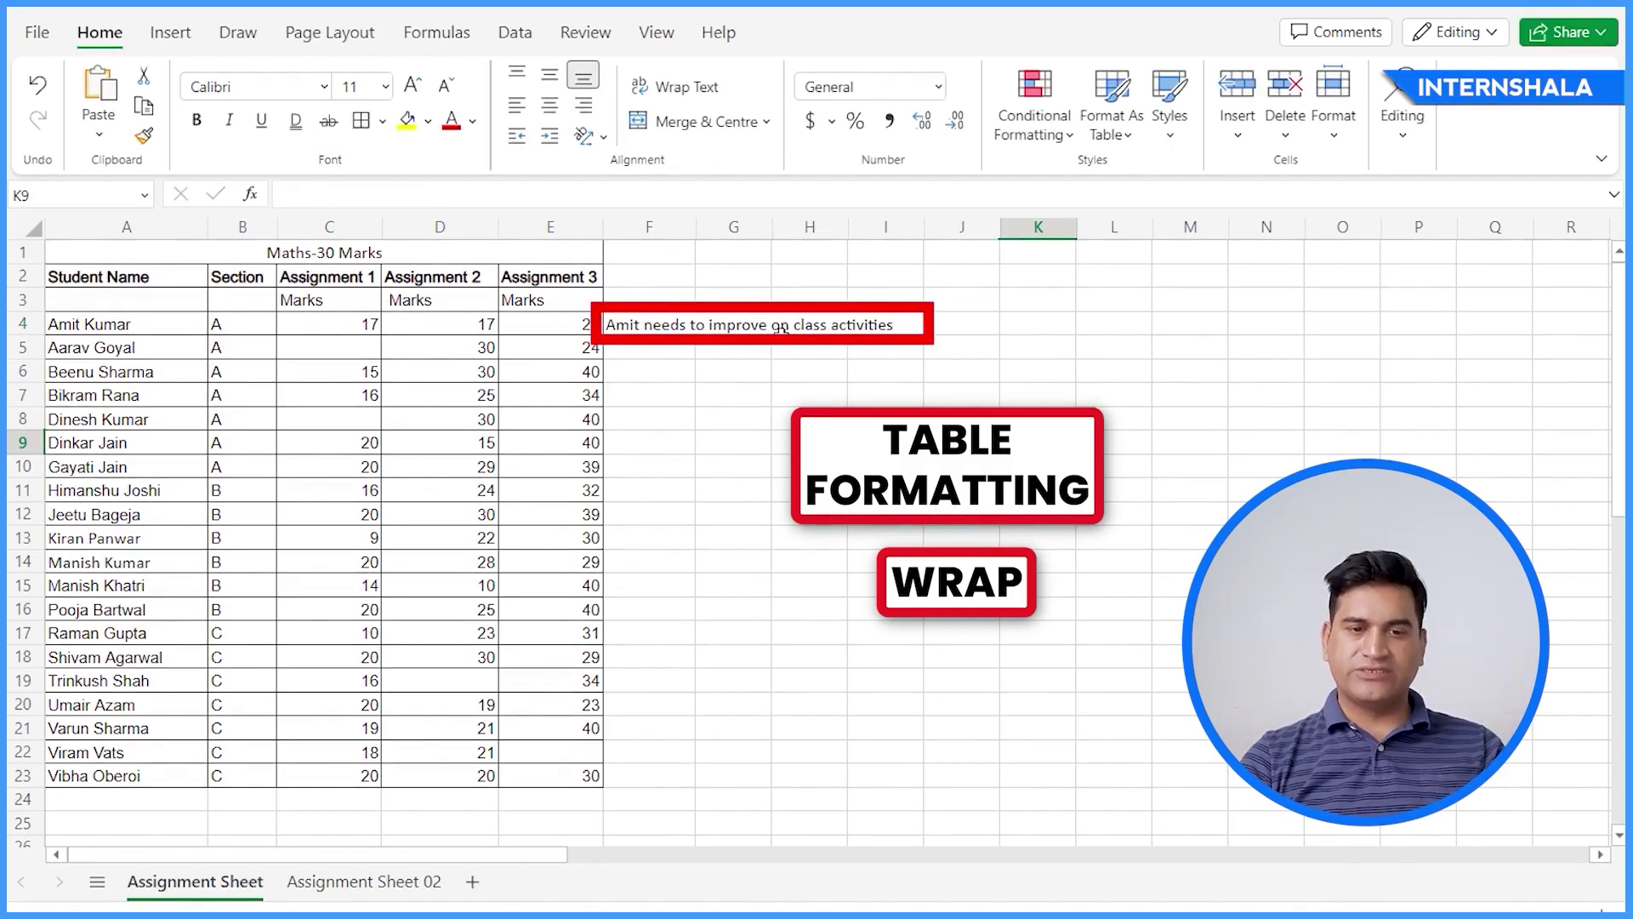
click(808, 418)
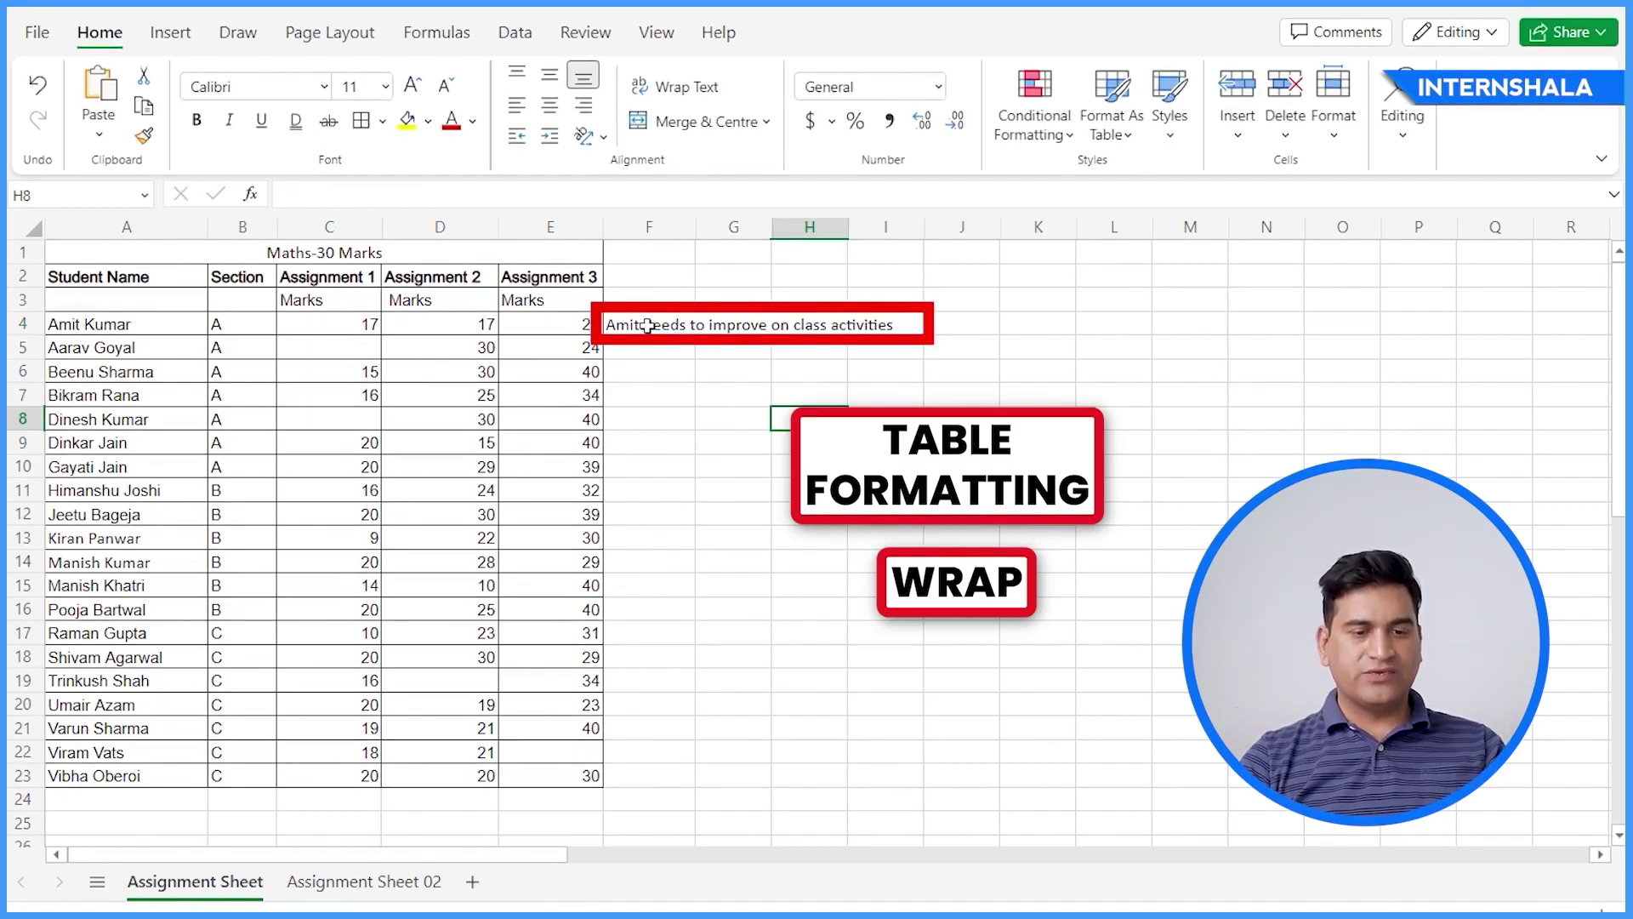
Apply Wrap Text to the remark in F4
click(648, 325)
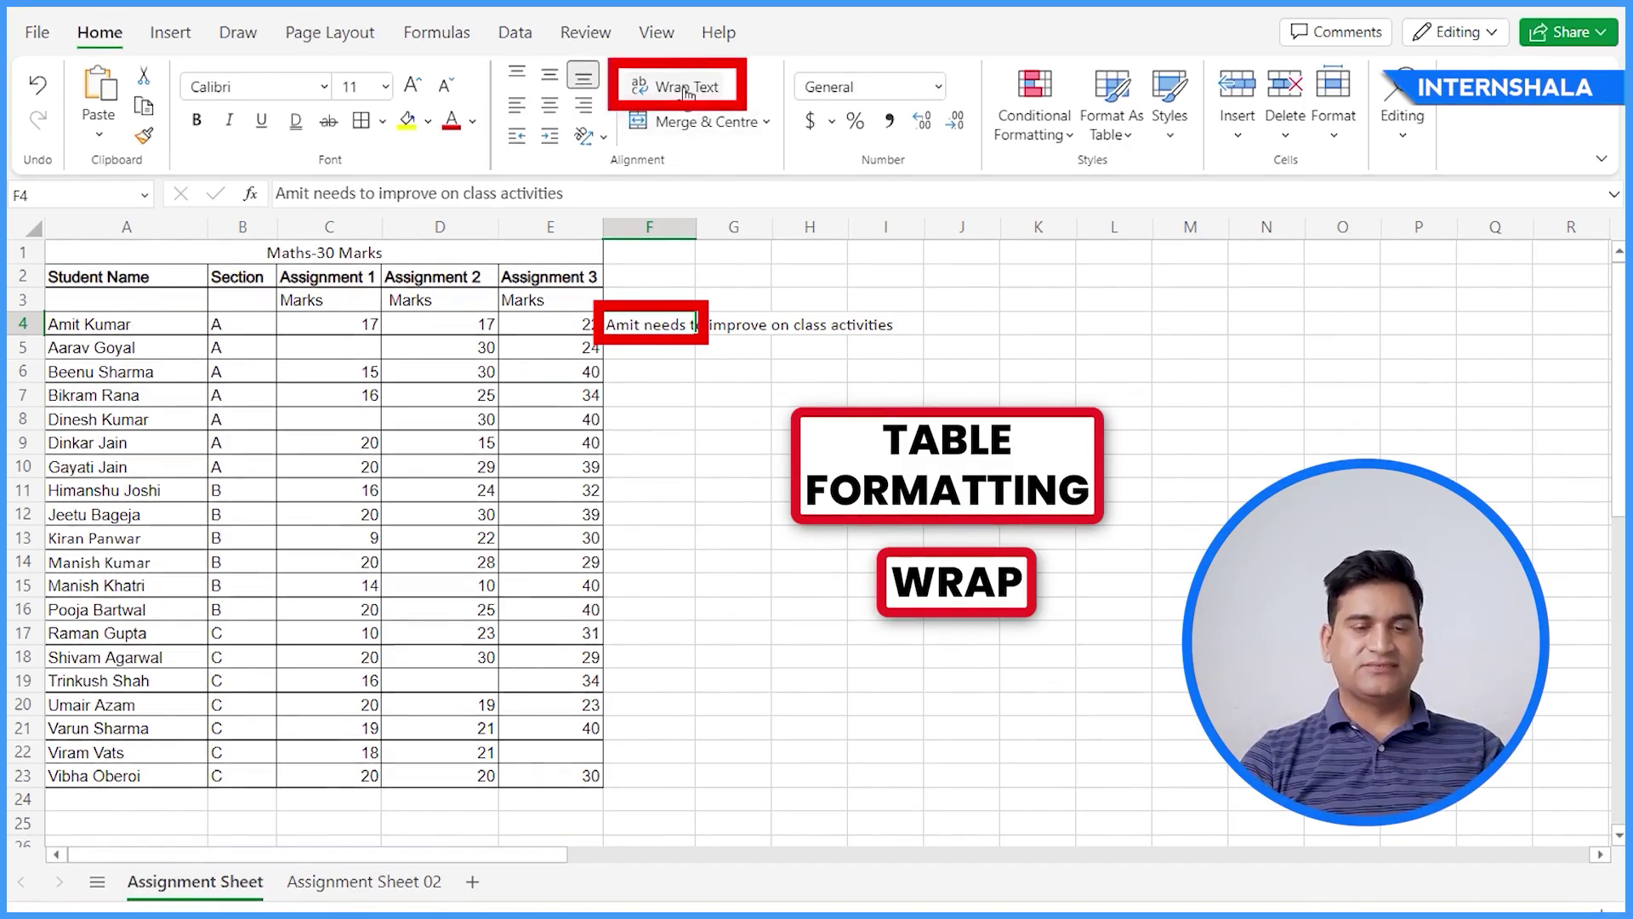
click(782, 406)
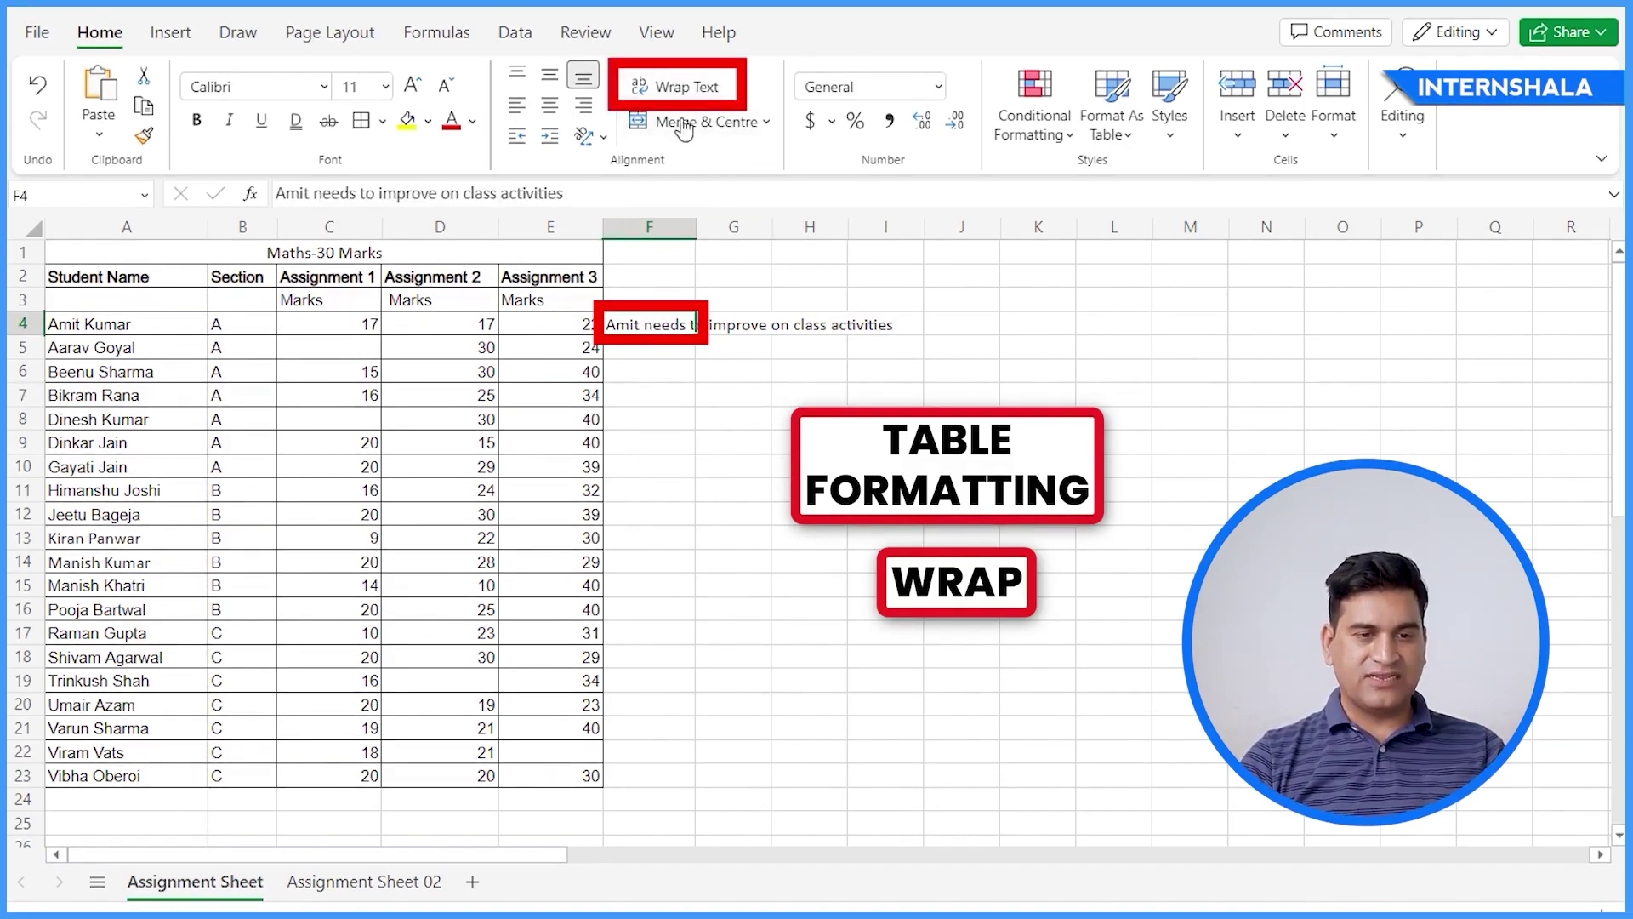
click(678, 87)
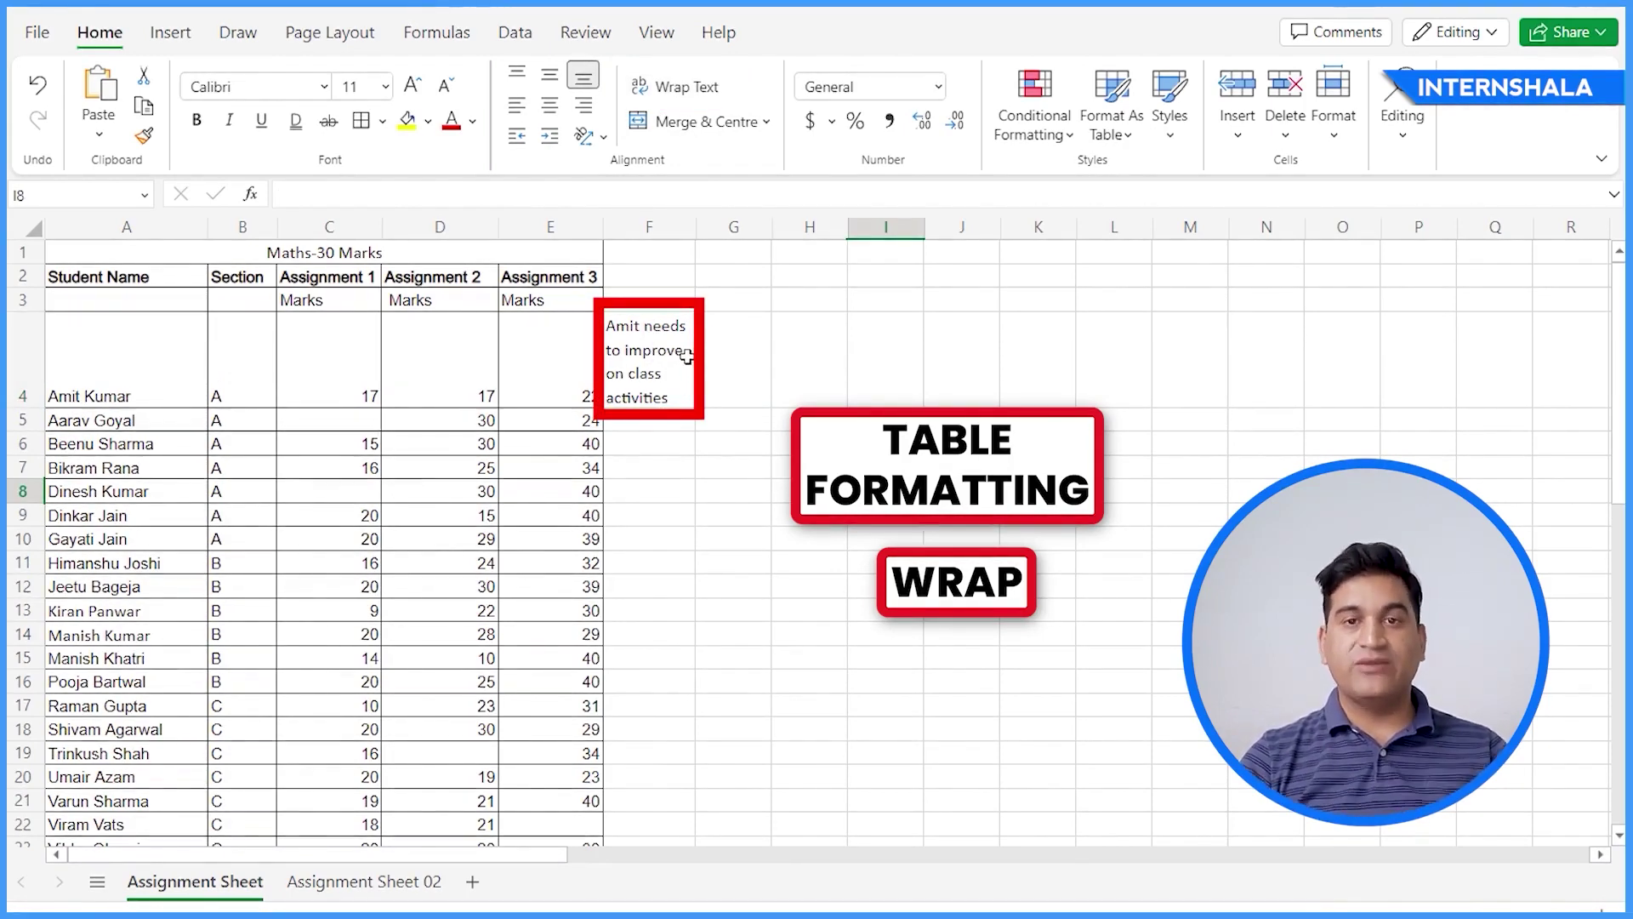
click(686, 355)
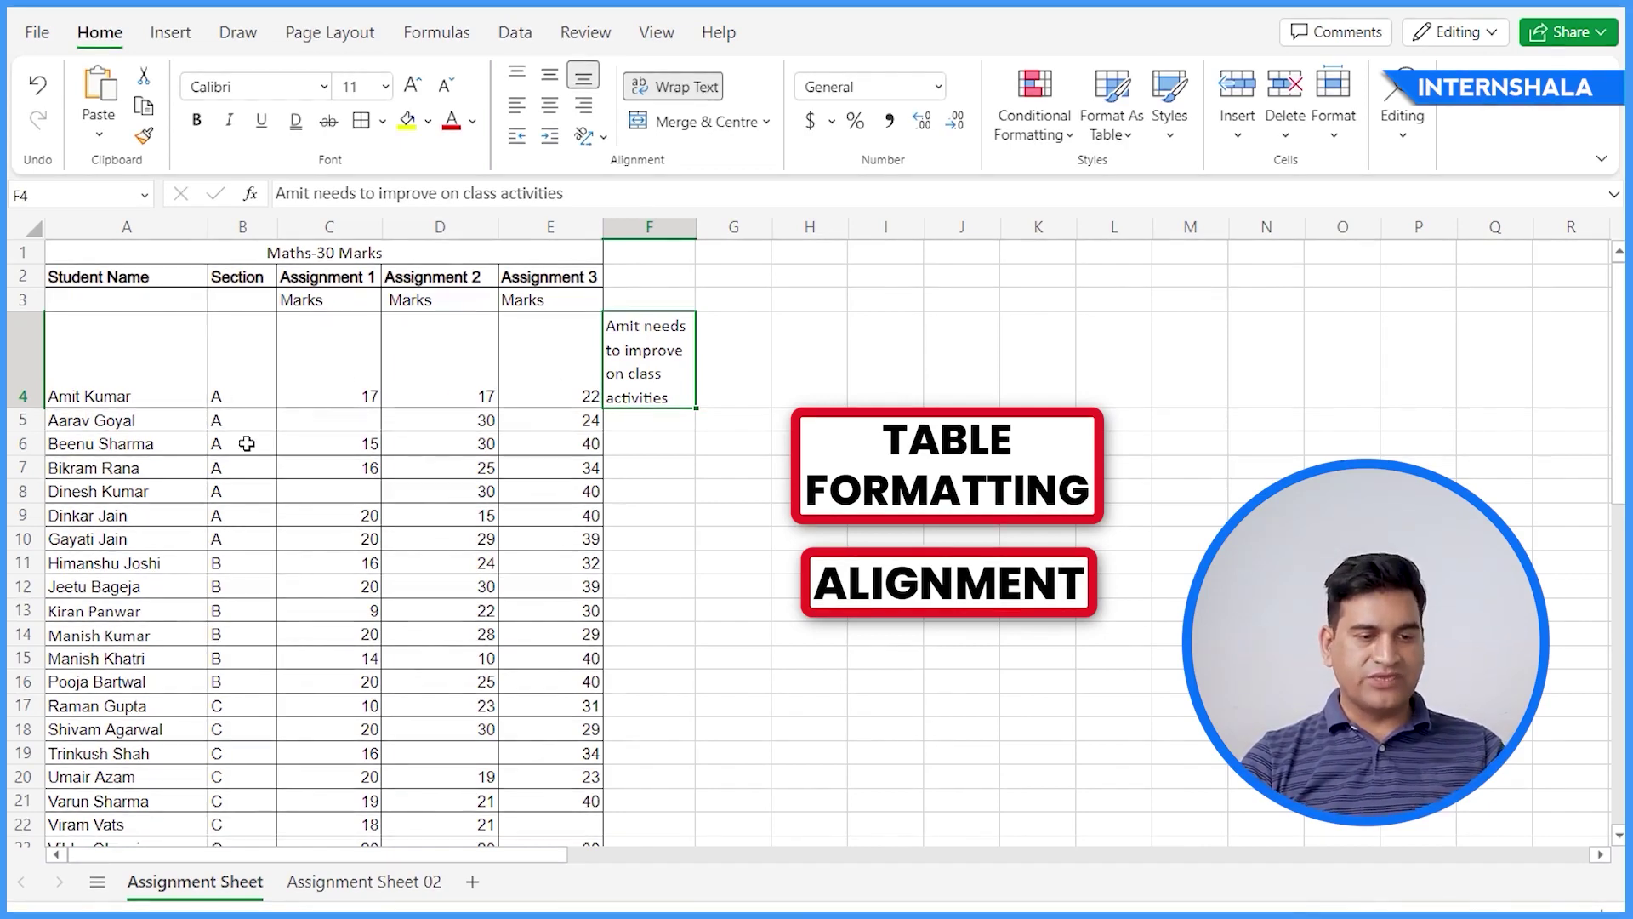
Apply Middle Align and Centre to the Section and Assignment 1–3 values in columns B–E
click(247, 392)
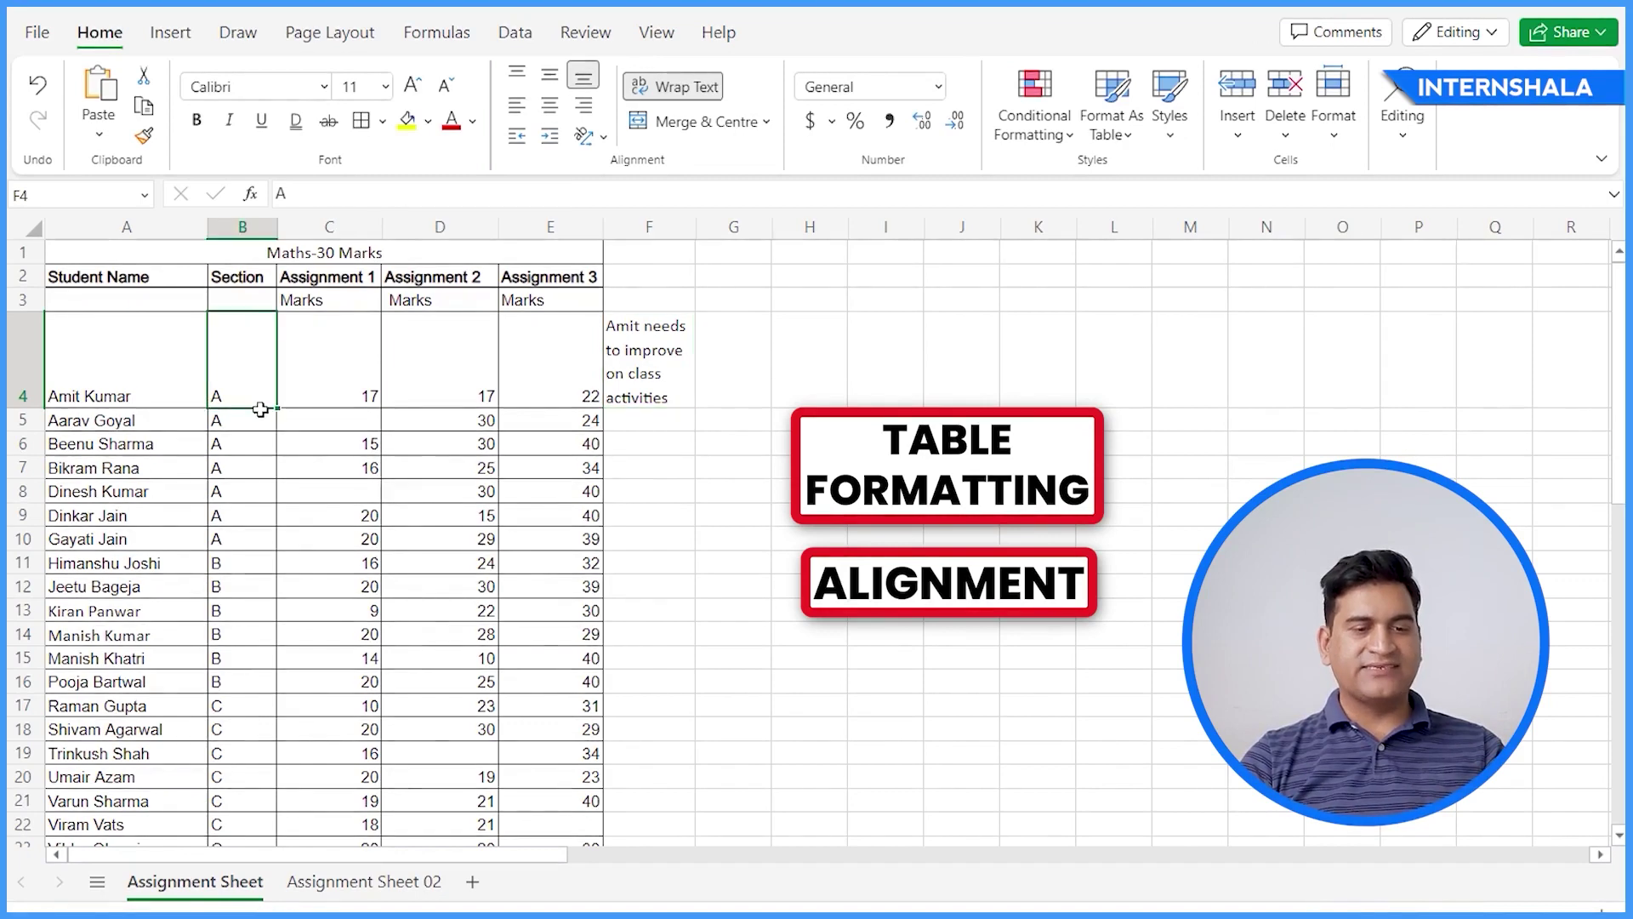
click(889, 620)
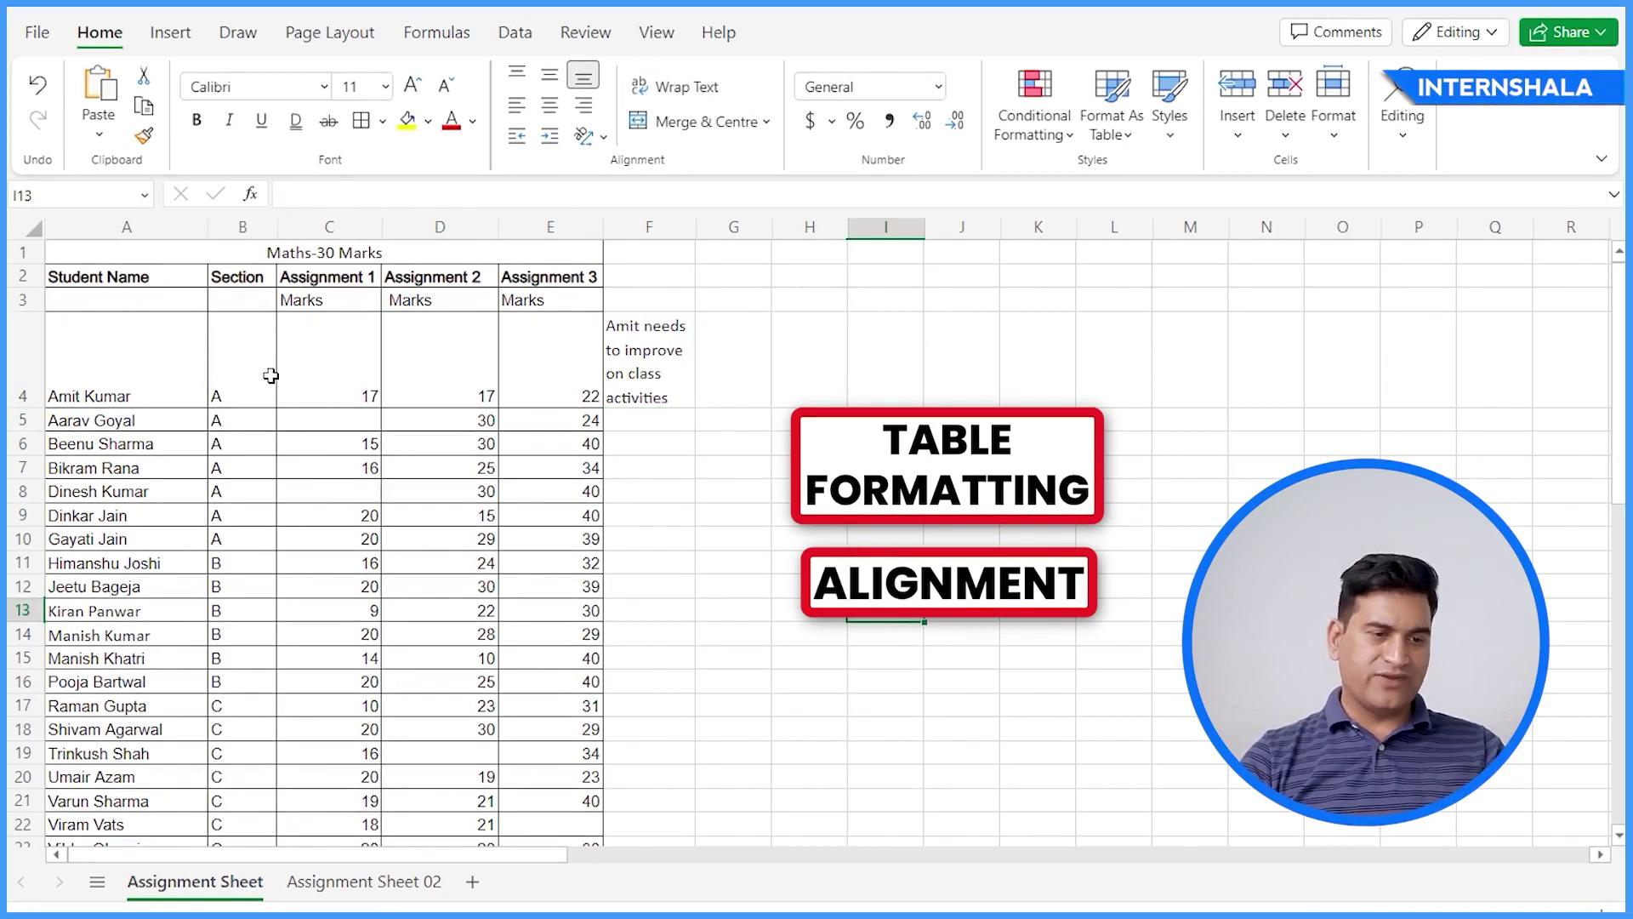
drag(246, 374, 521, 664)
drag(242, 226, 526, 242)
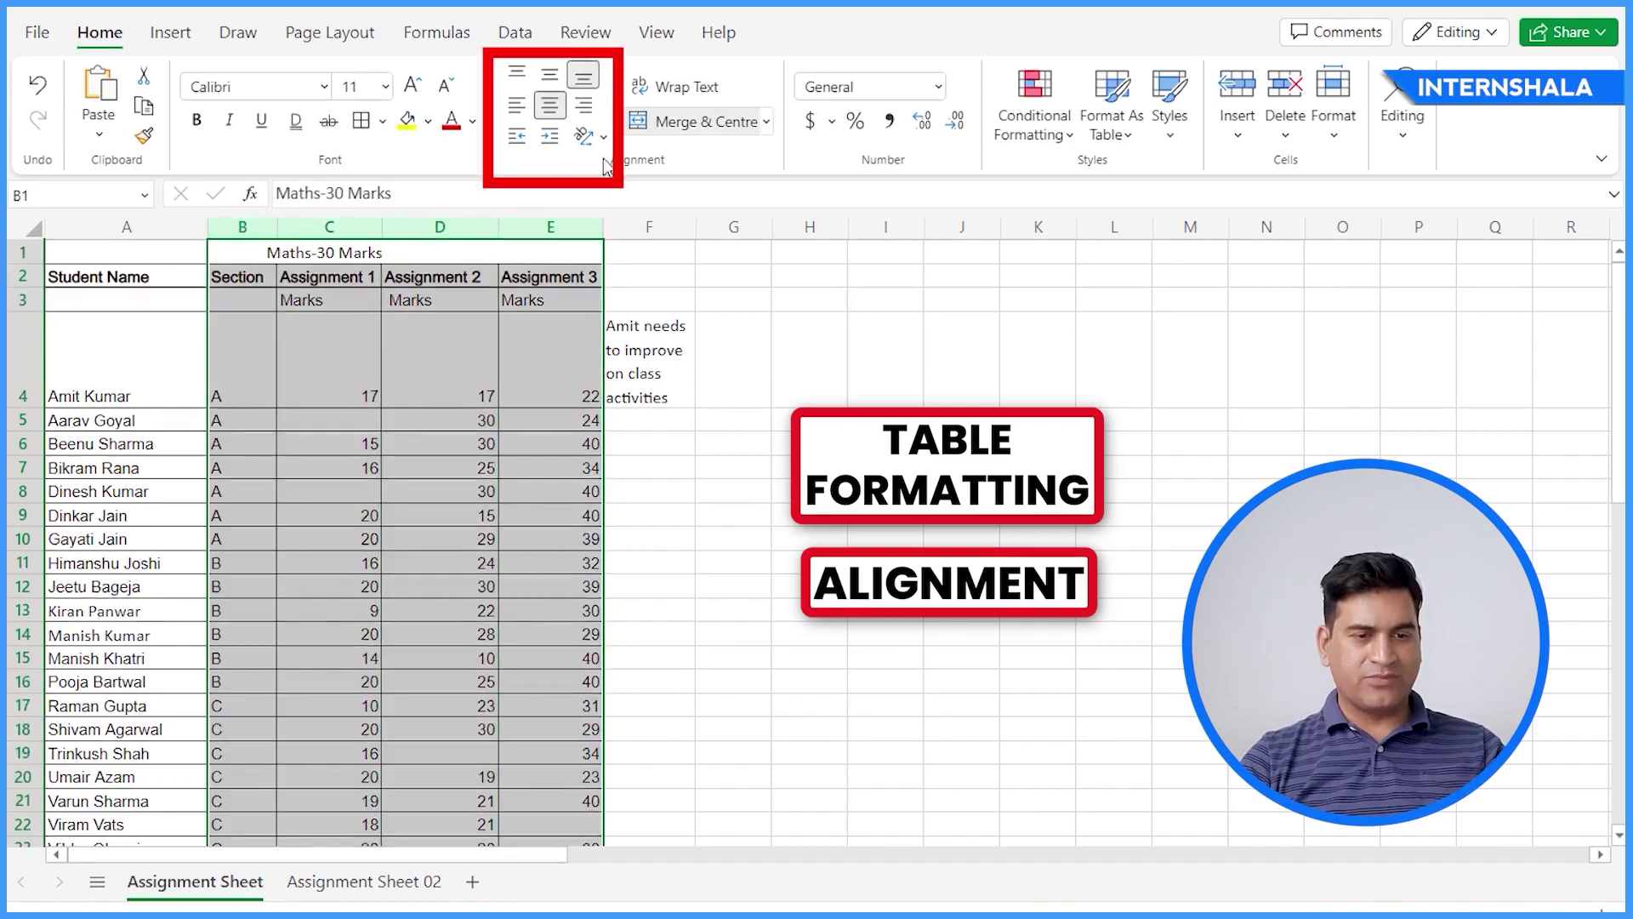
click(551, 82)
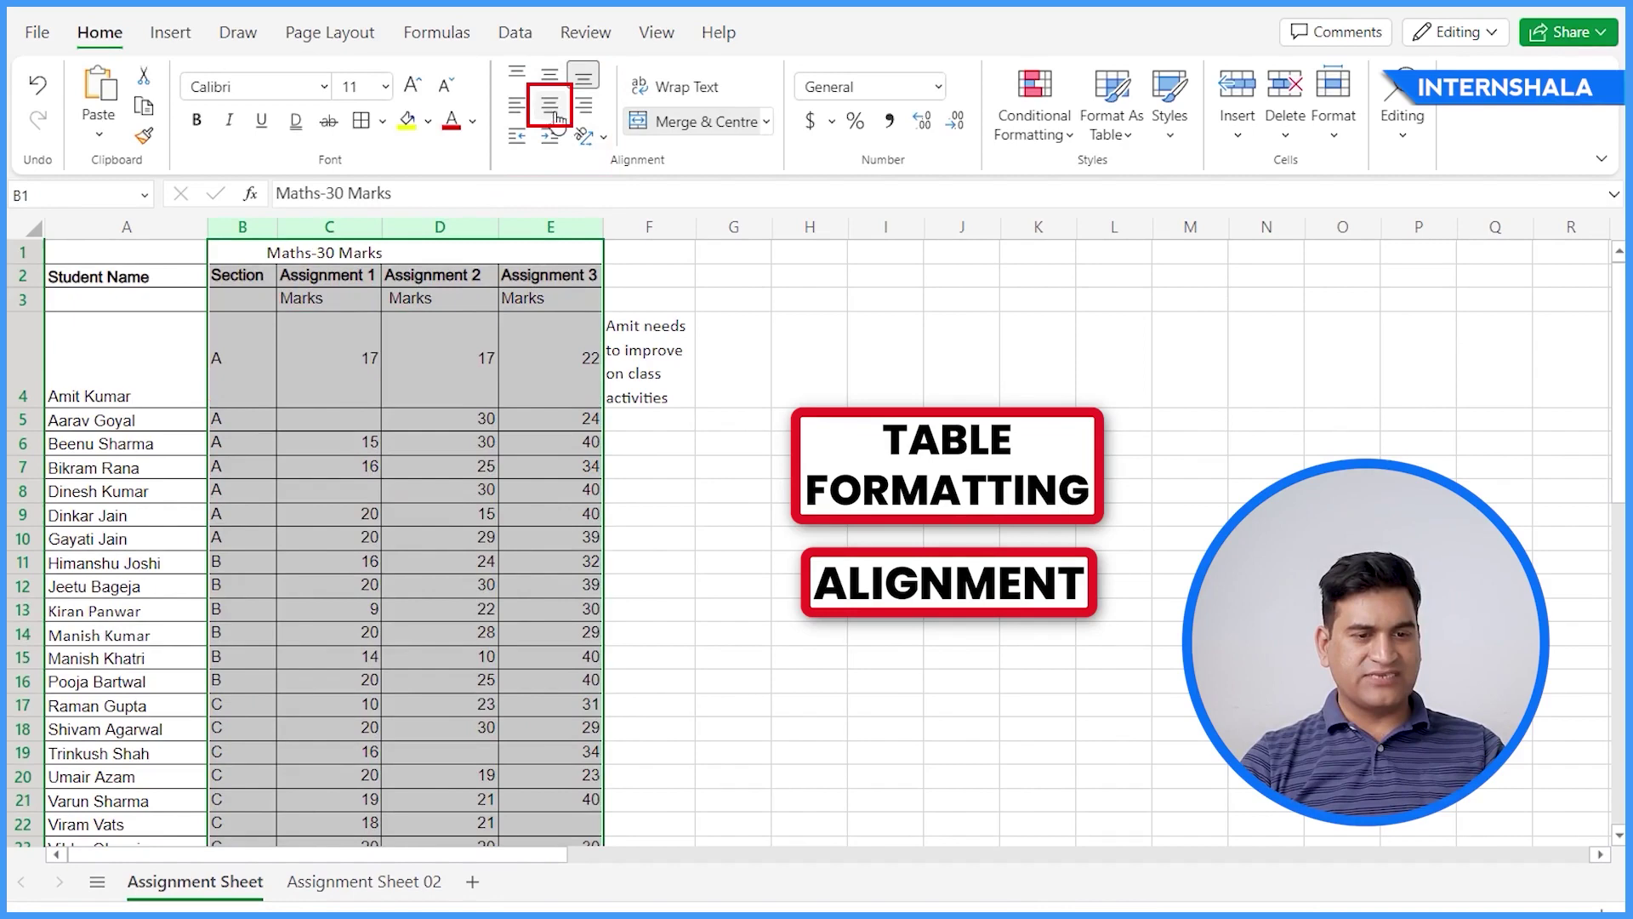
click(517, 79)
click(549, 105)
click(731, 537)
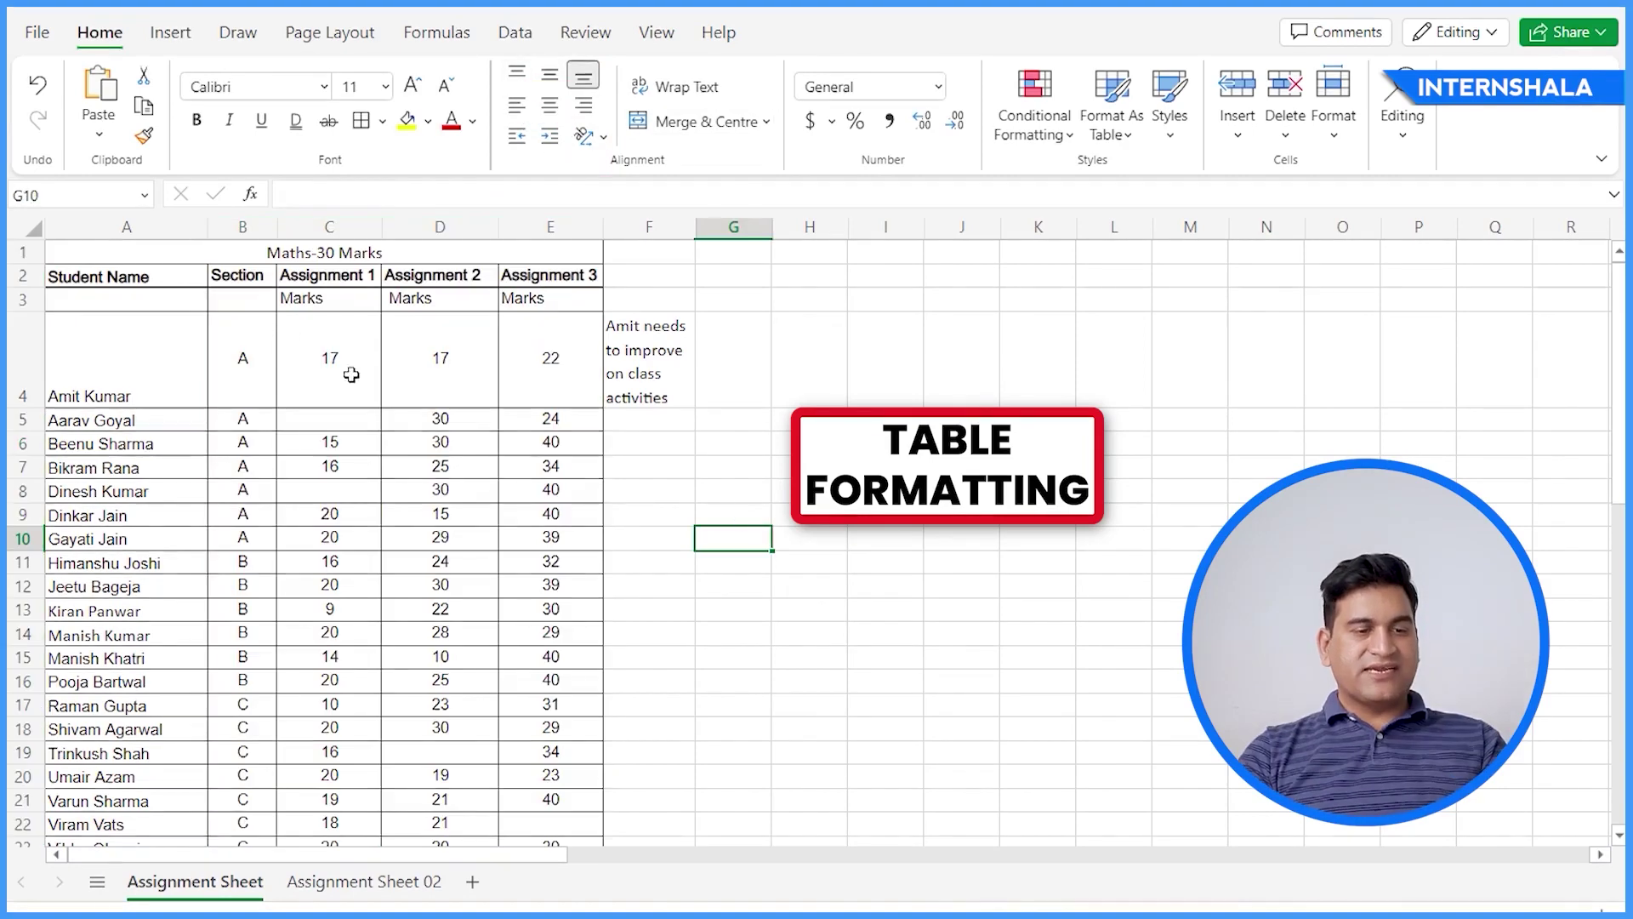
Fill the title and header rows A1:E2 with a light lavender-blue colour
drag(106, 271, 174, 264)
click(474, 255)
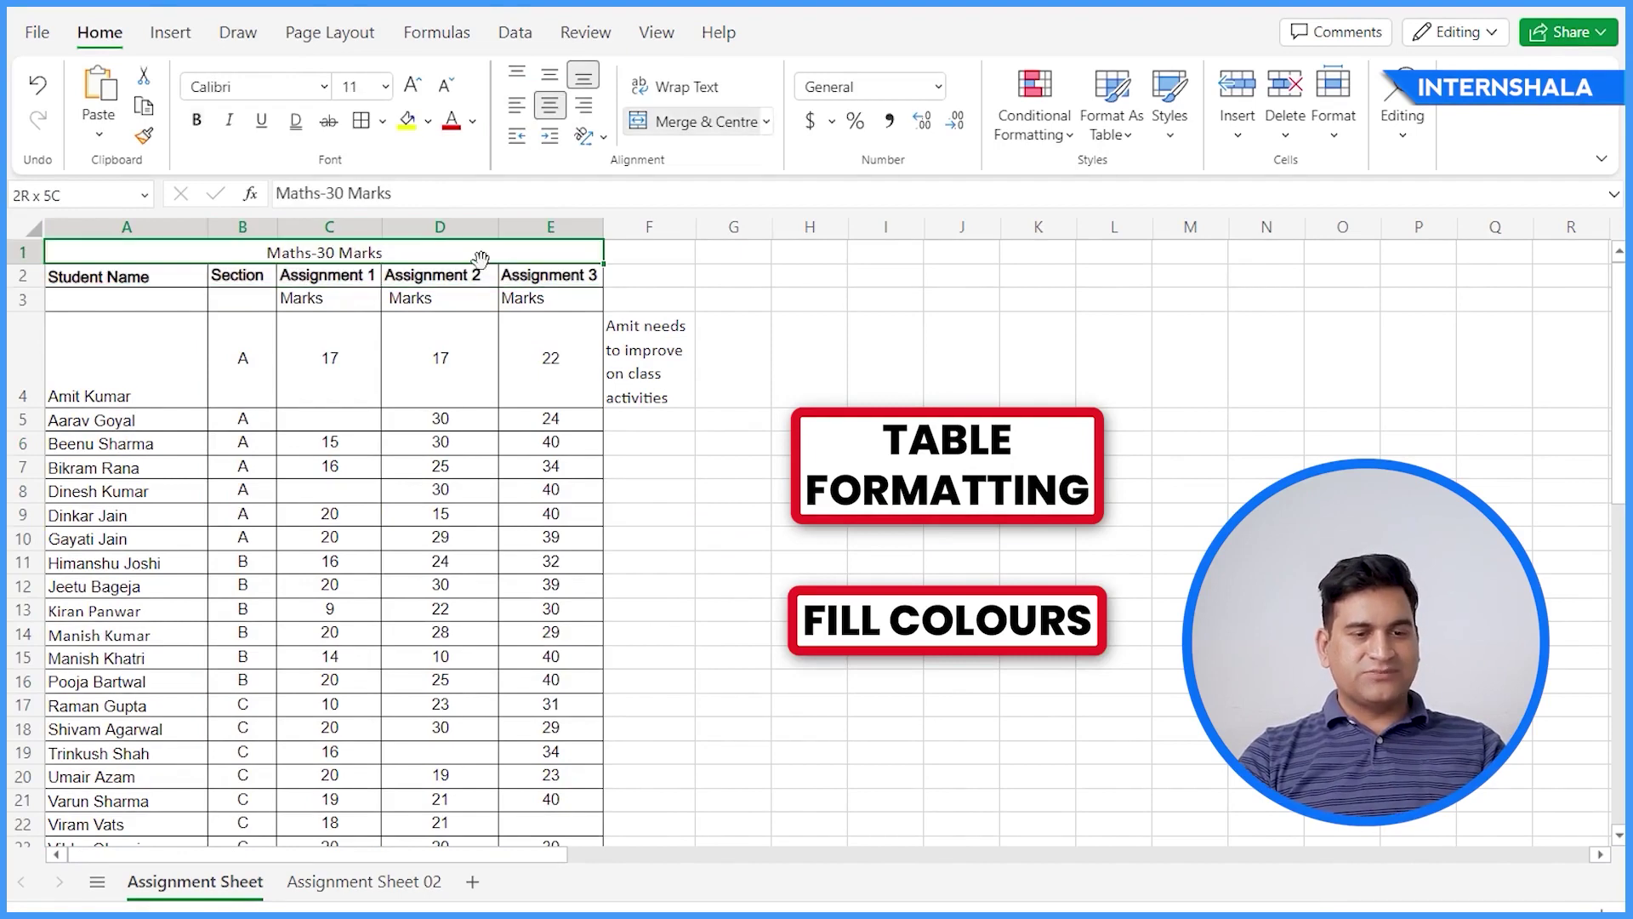
click(732, 297)
click(550, 275)
drag(328, 278, 113, 262)
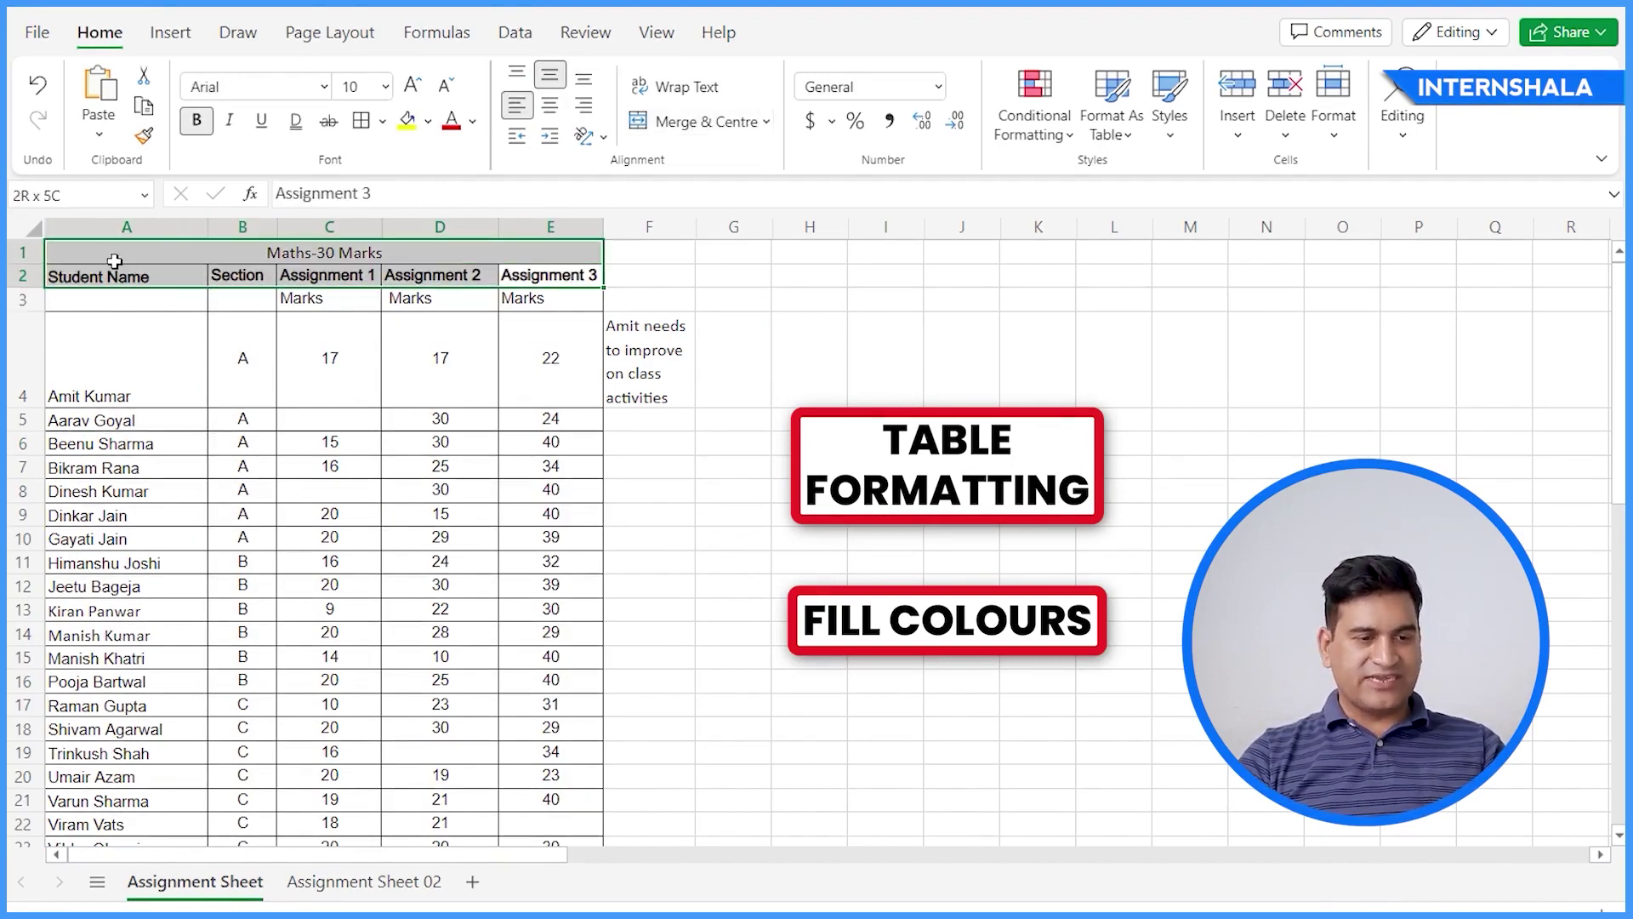
click(428, 124)
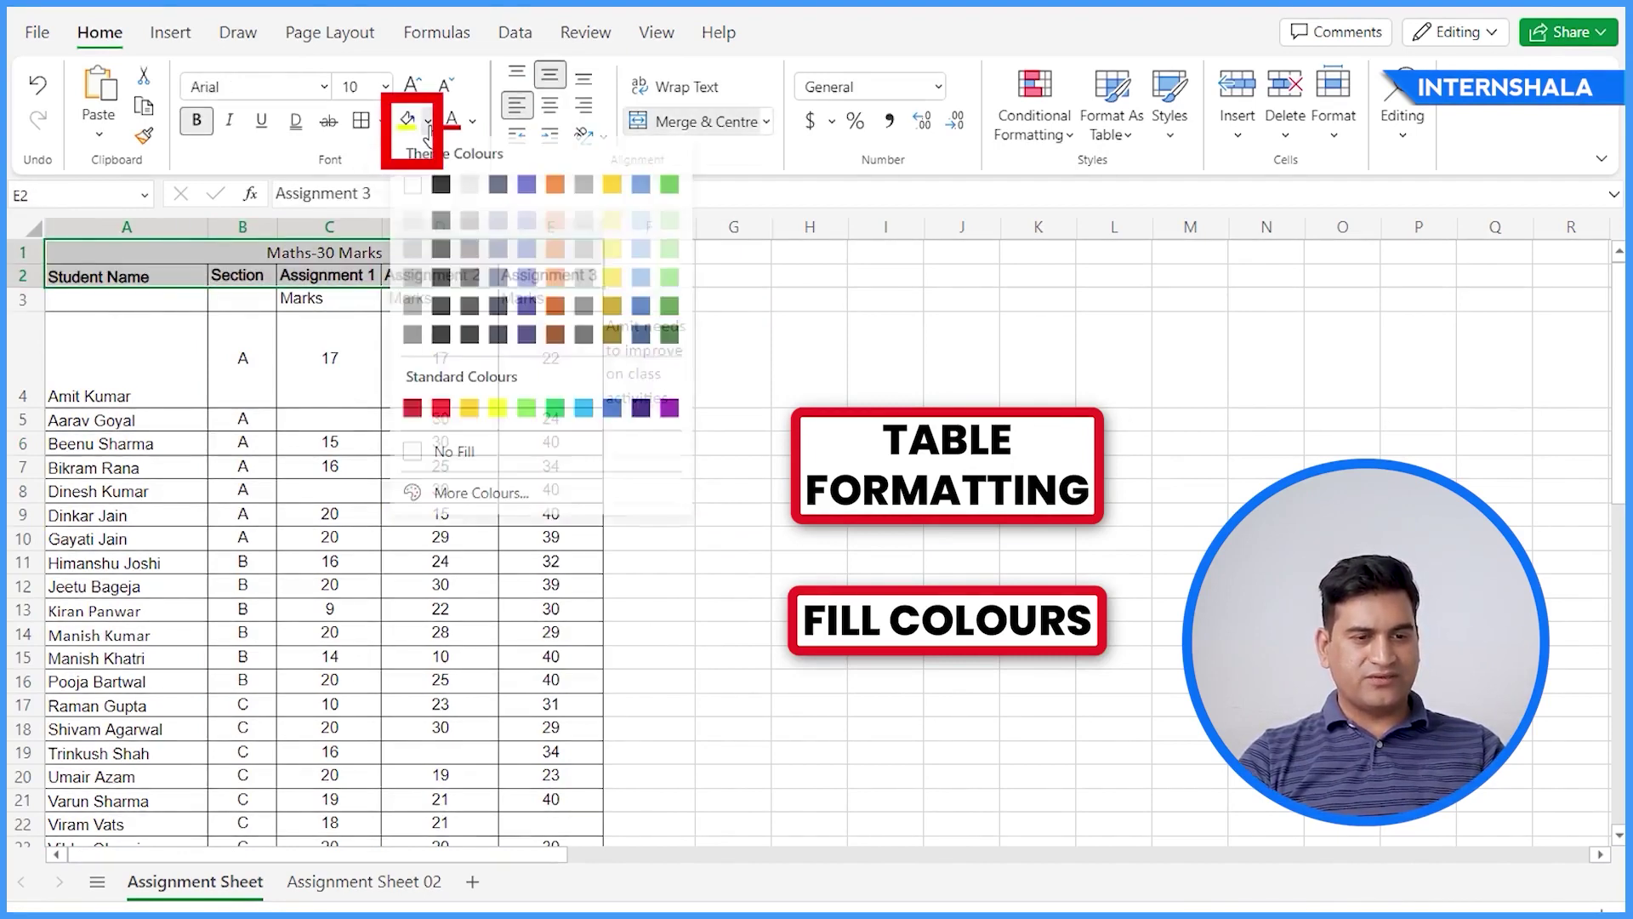
click(526, 252)
click(808, 491)
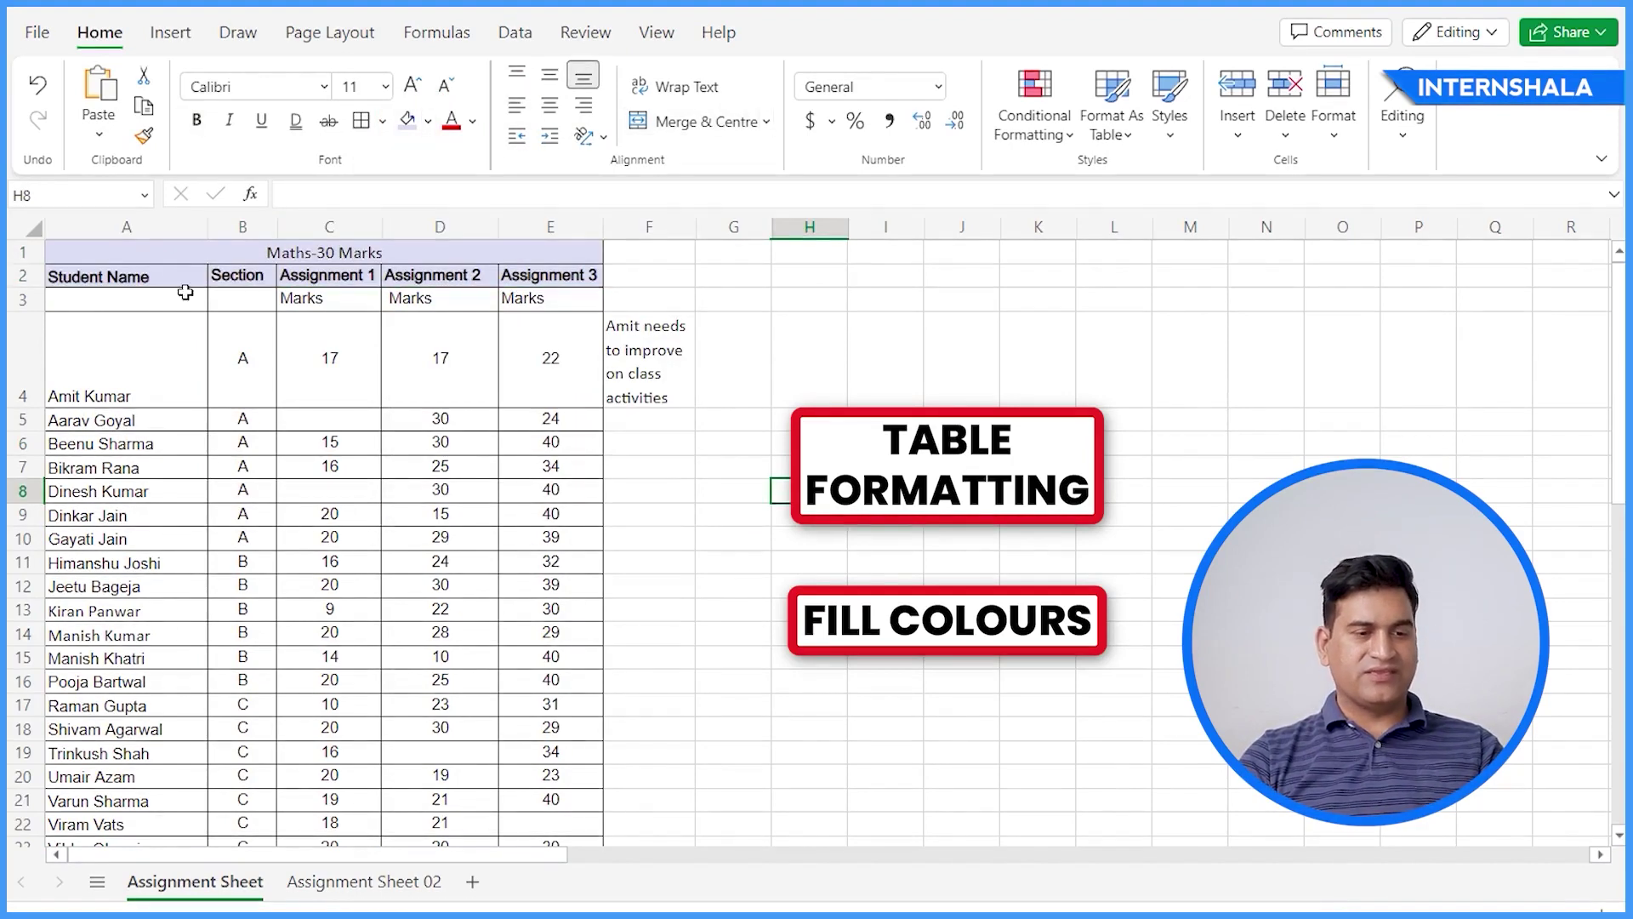
Apply All Borders to the whole table A1:E23
drag(157, 255, 500, 666)
scroll(468, 297, up, 2)
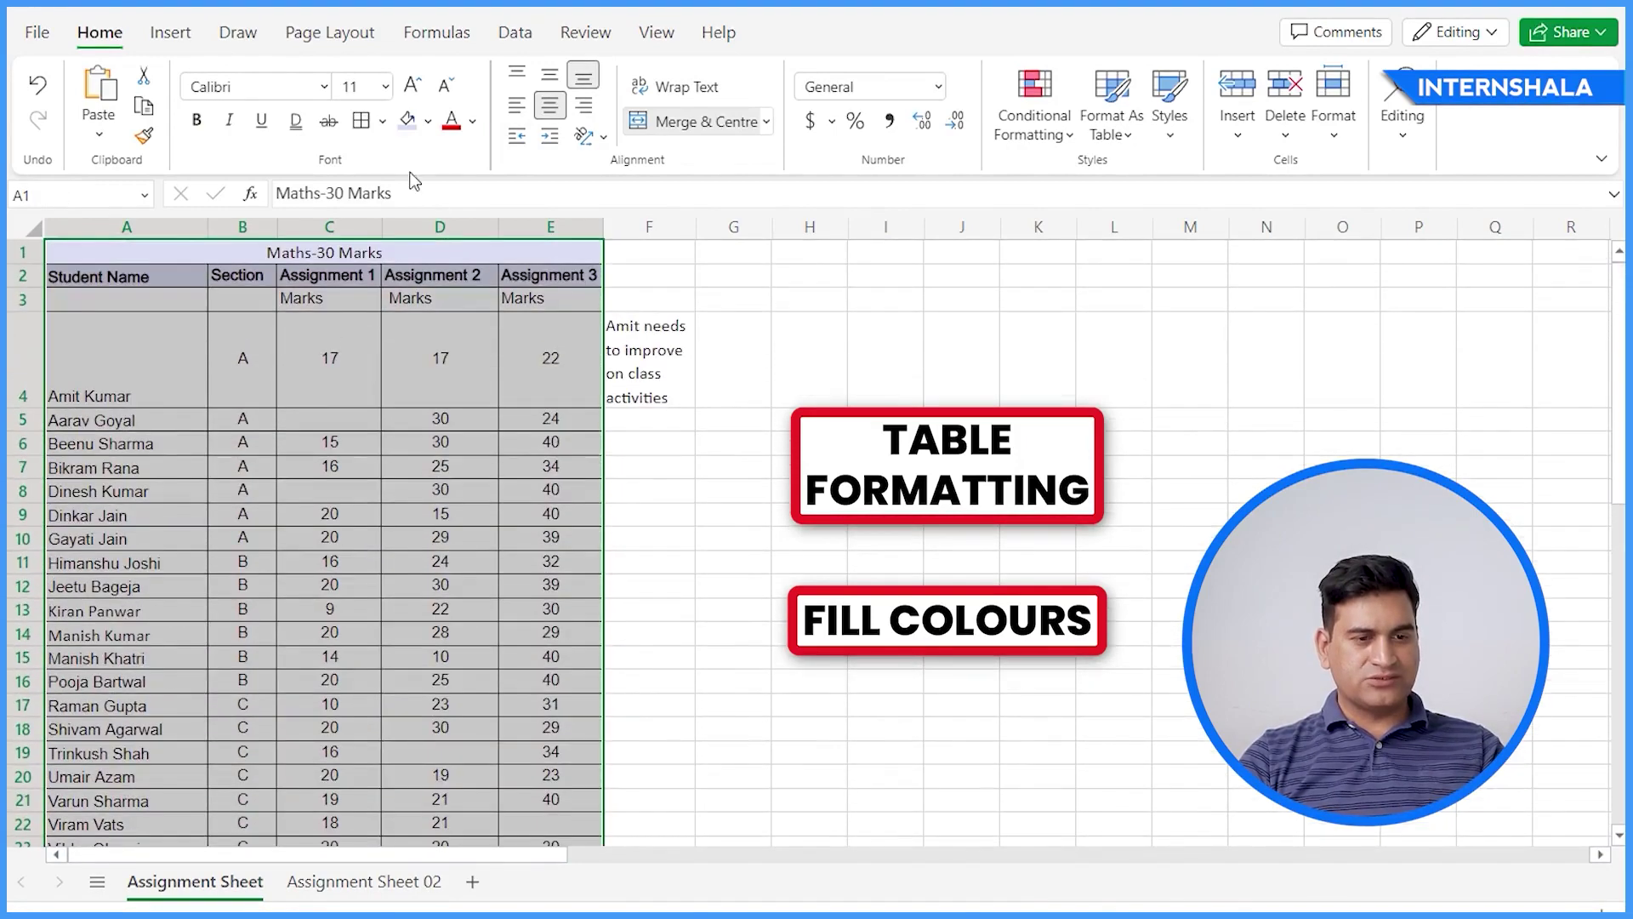
click(382, 121)
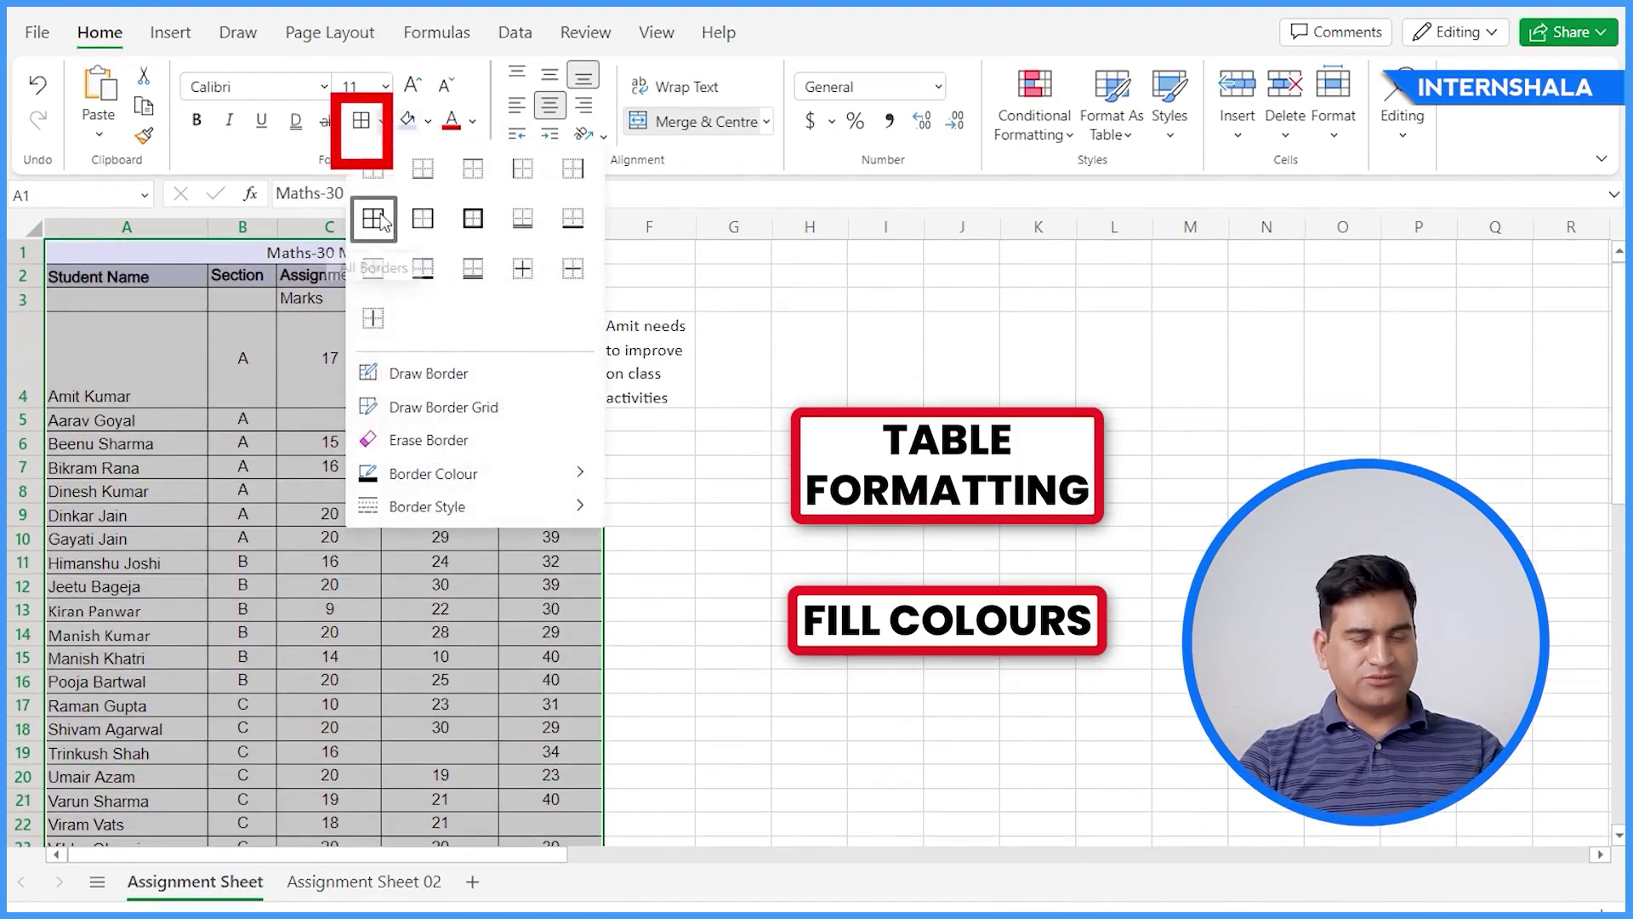
click(375, 216)
click(382, 121)
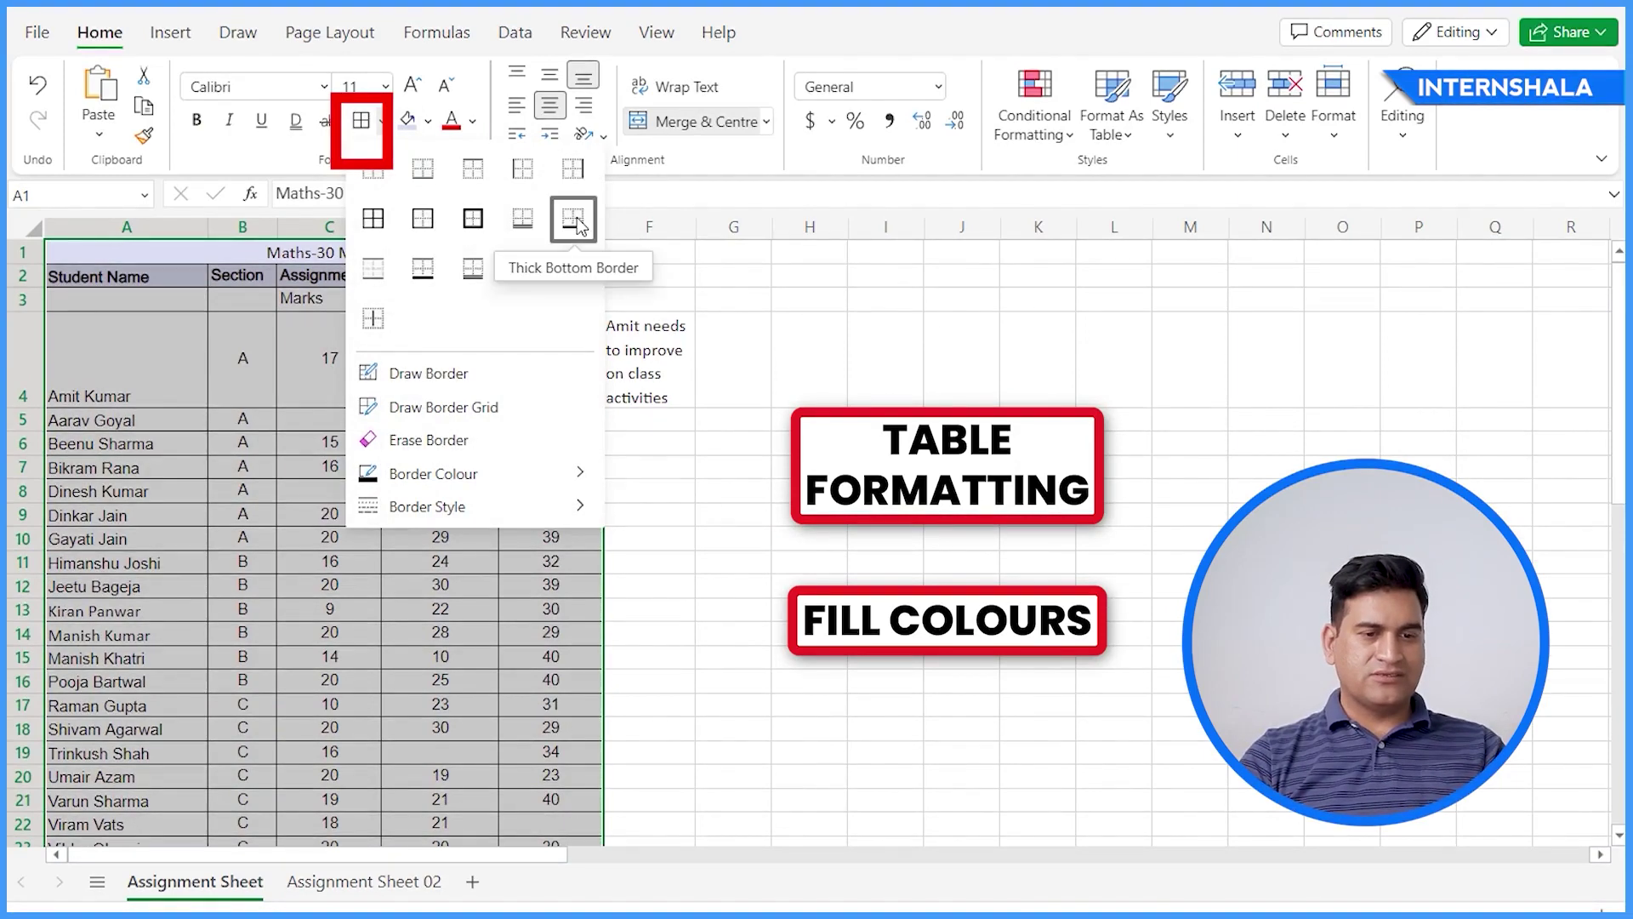
click(373, 219)
click(778, 443)
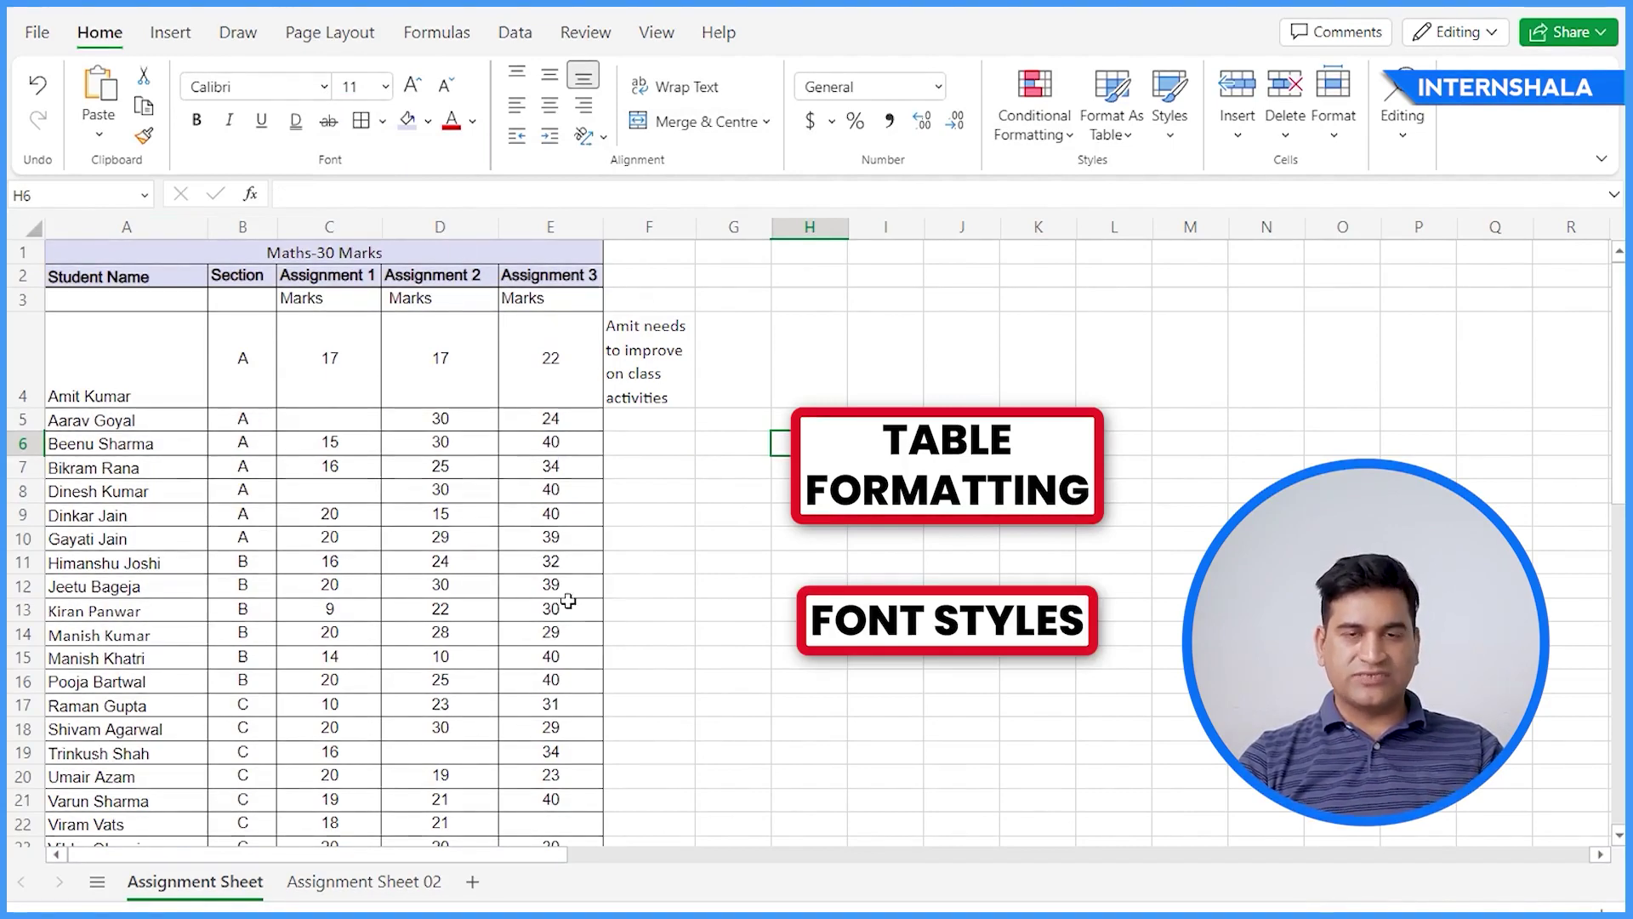
Set the whole worksheet's font to Arial
click(28, 222)
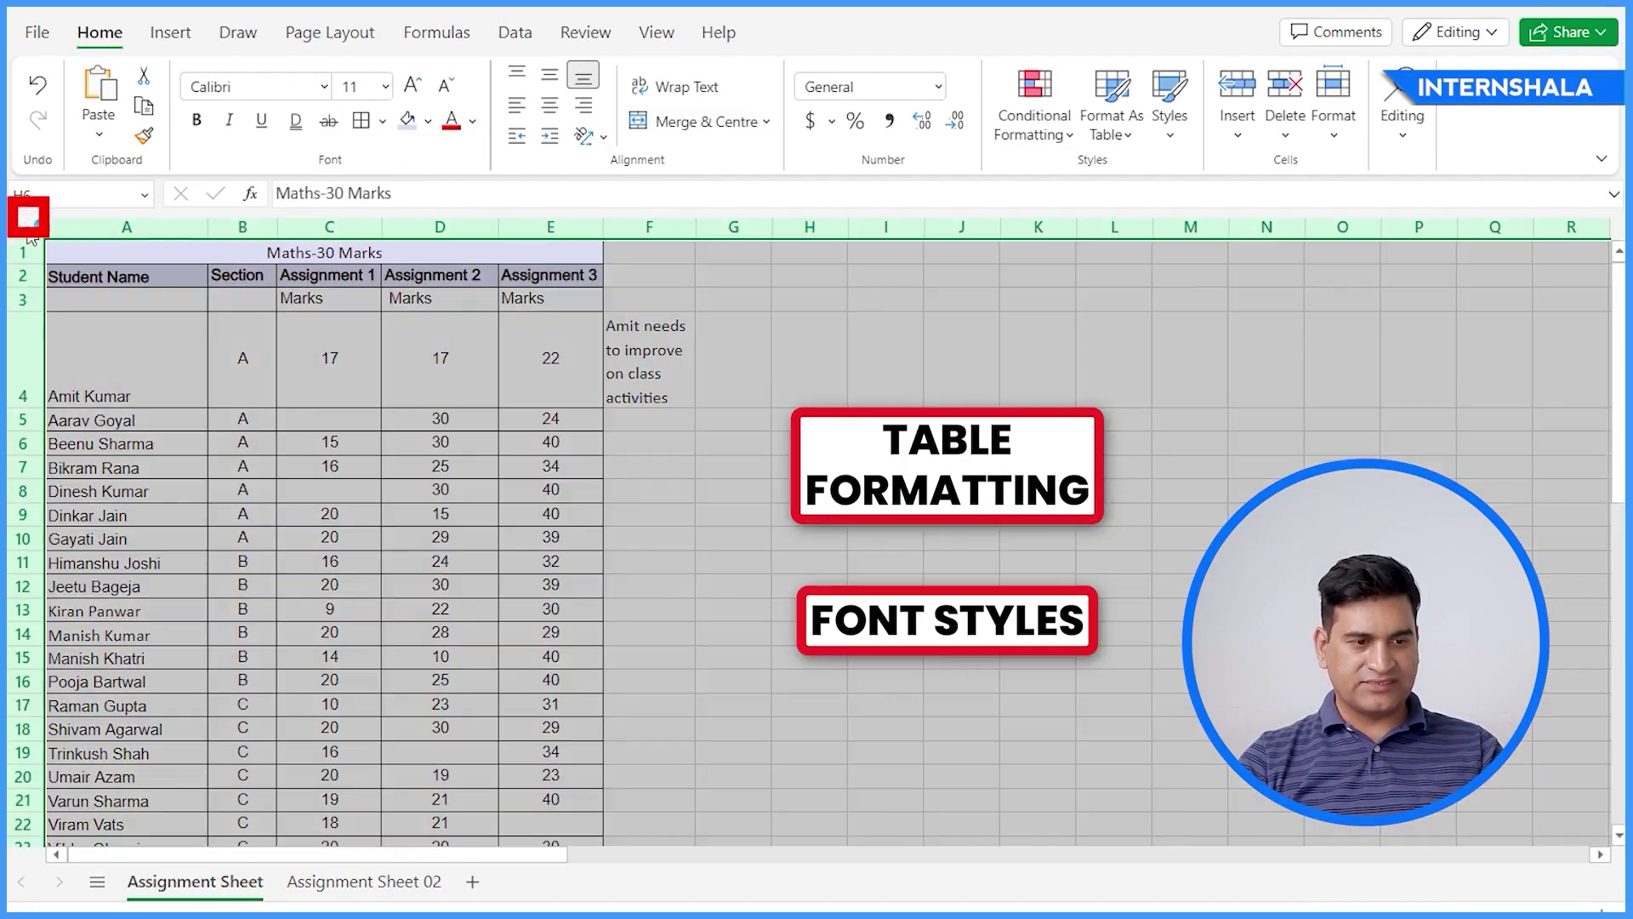
click(325, 88)
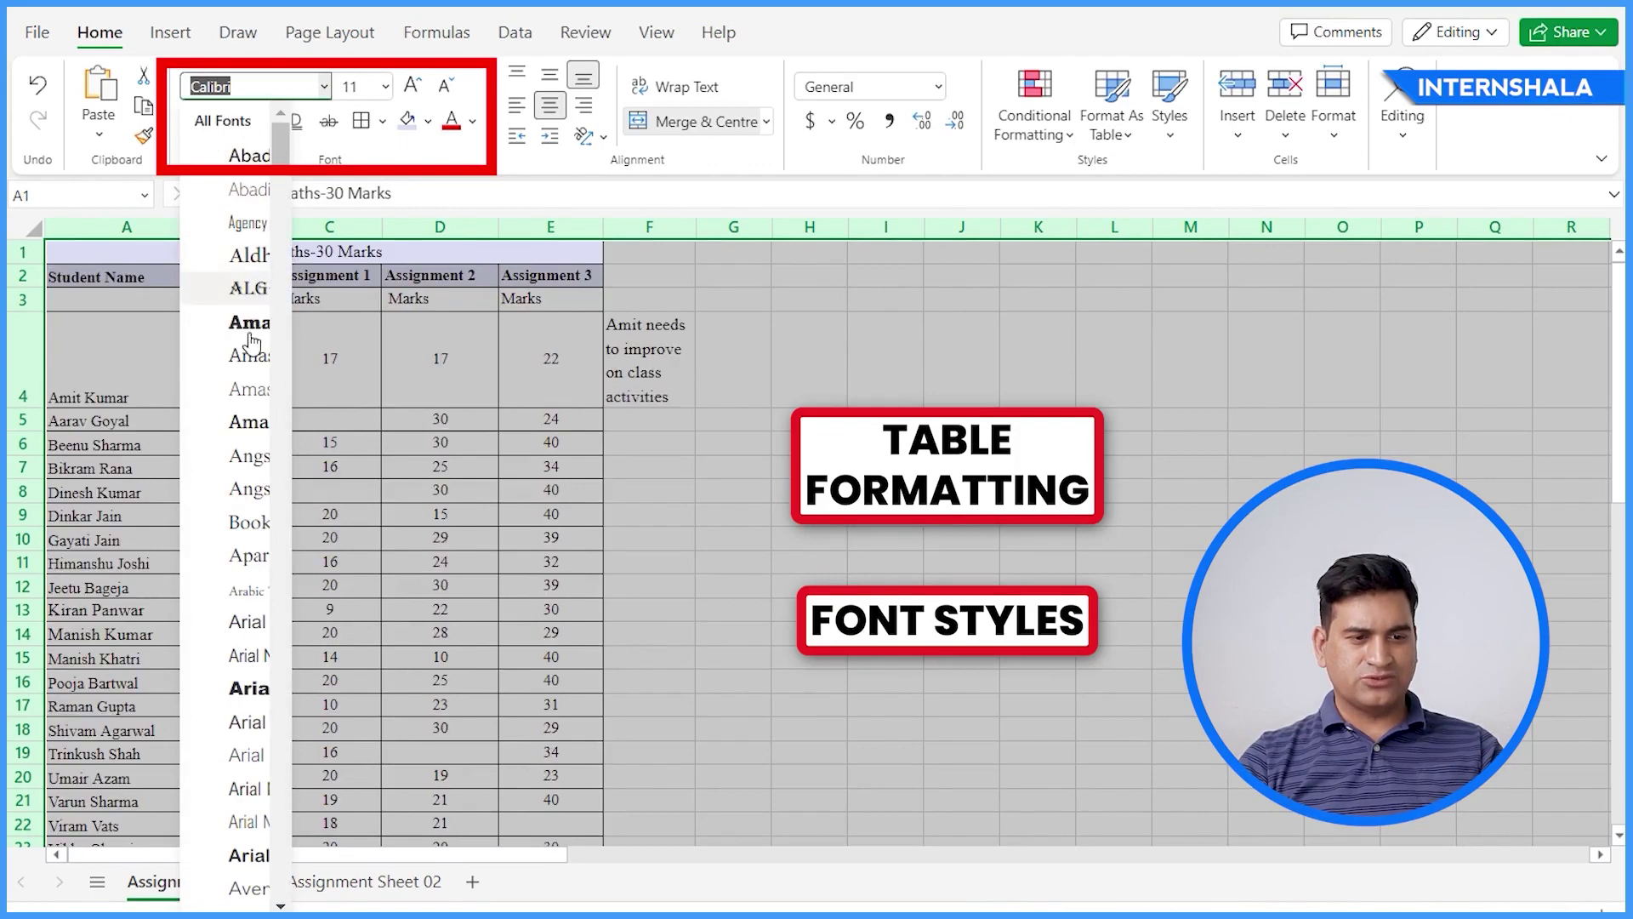
click(247, 621)
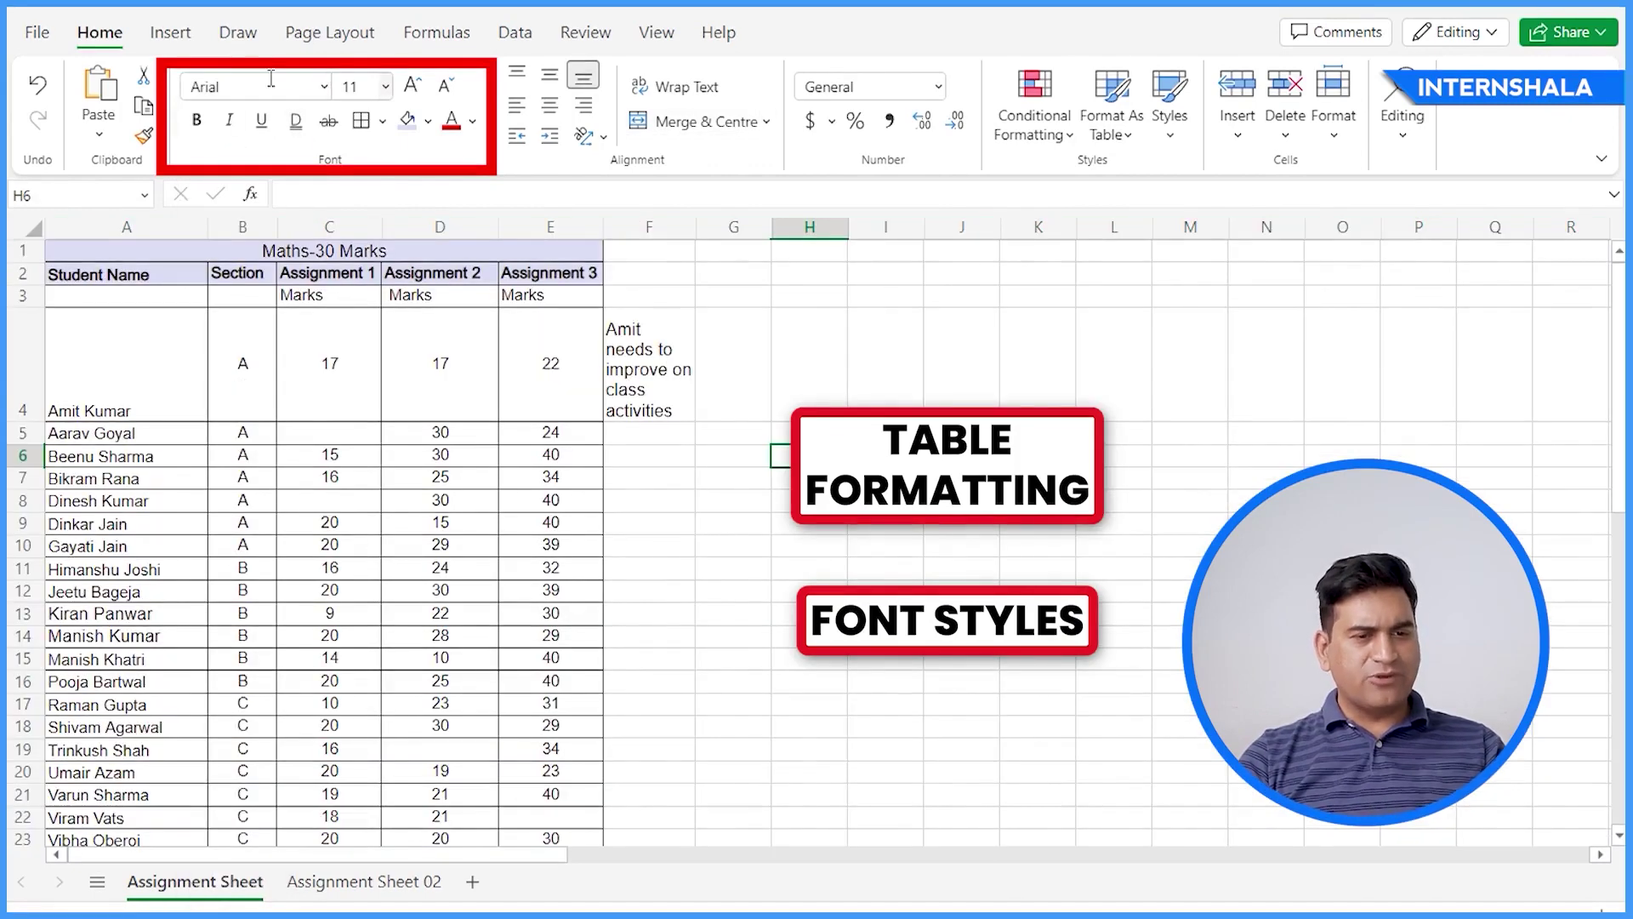
click(229, 122)
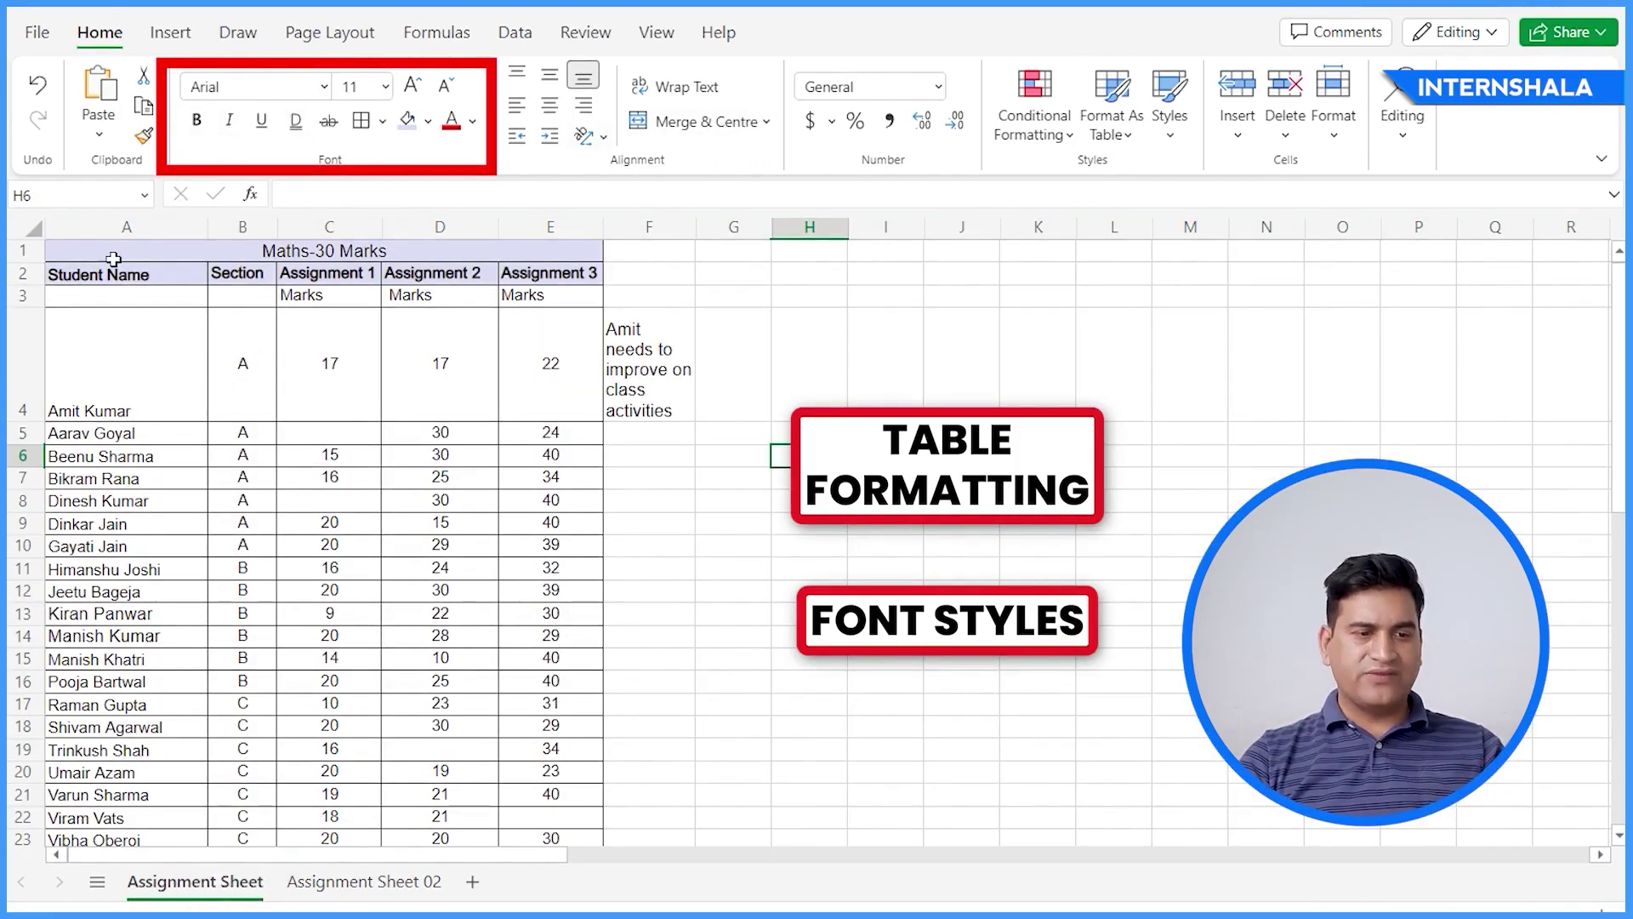
Bold the title and header rows A1:E2, then remove the bold again
drag(113, 259, 562, 273)
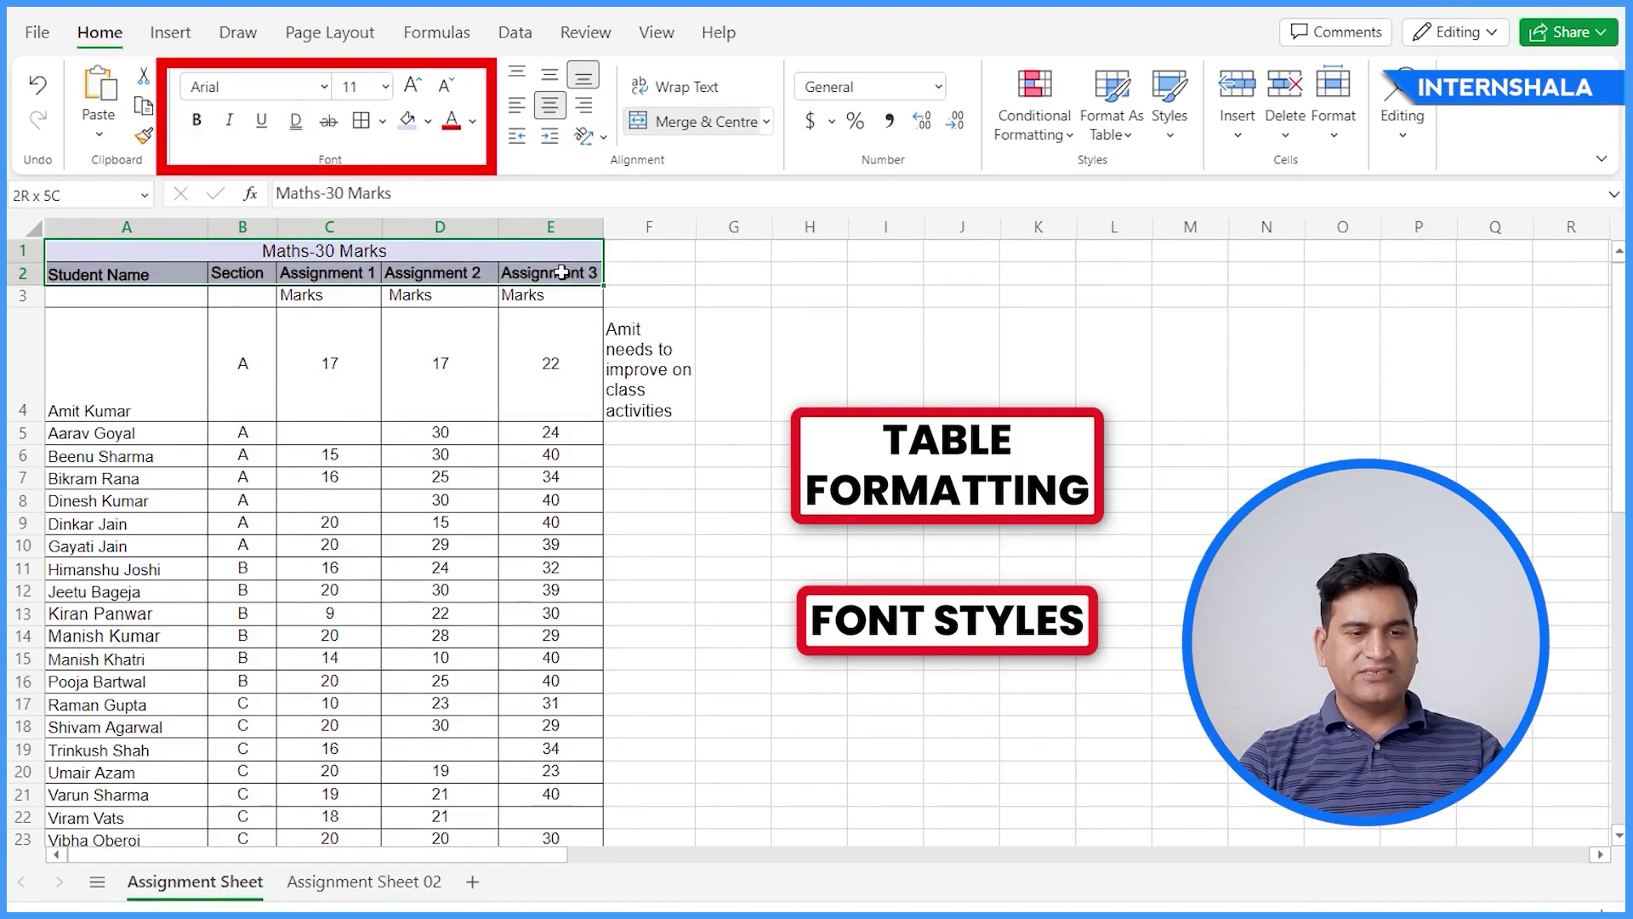
click(196, 123)
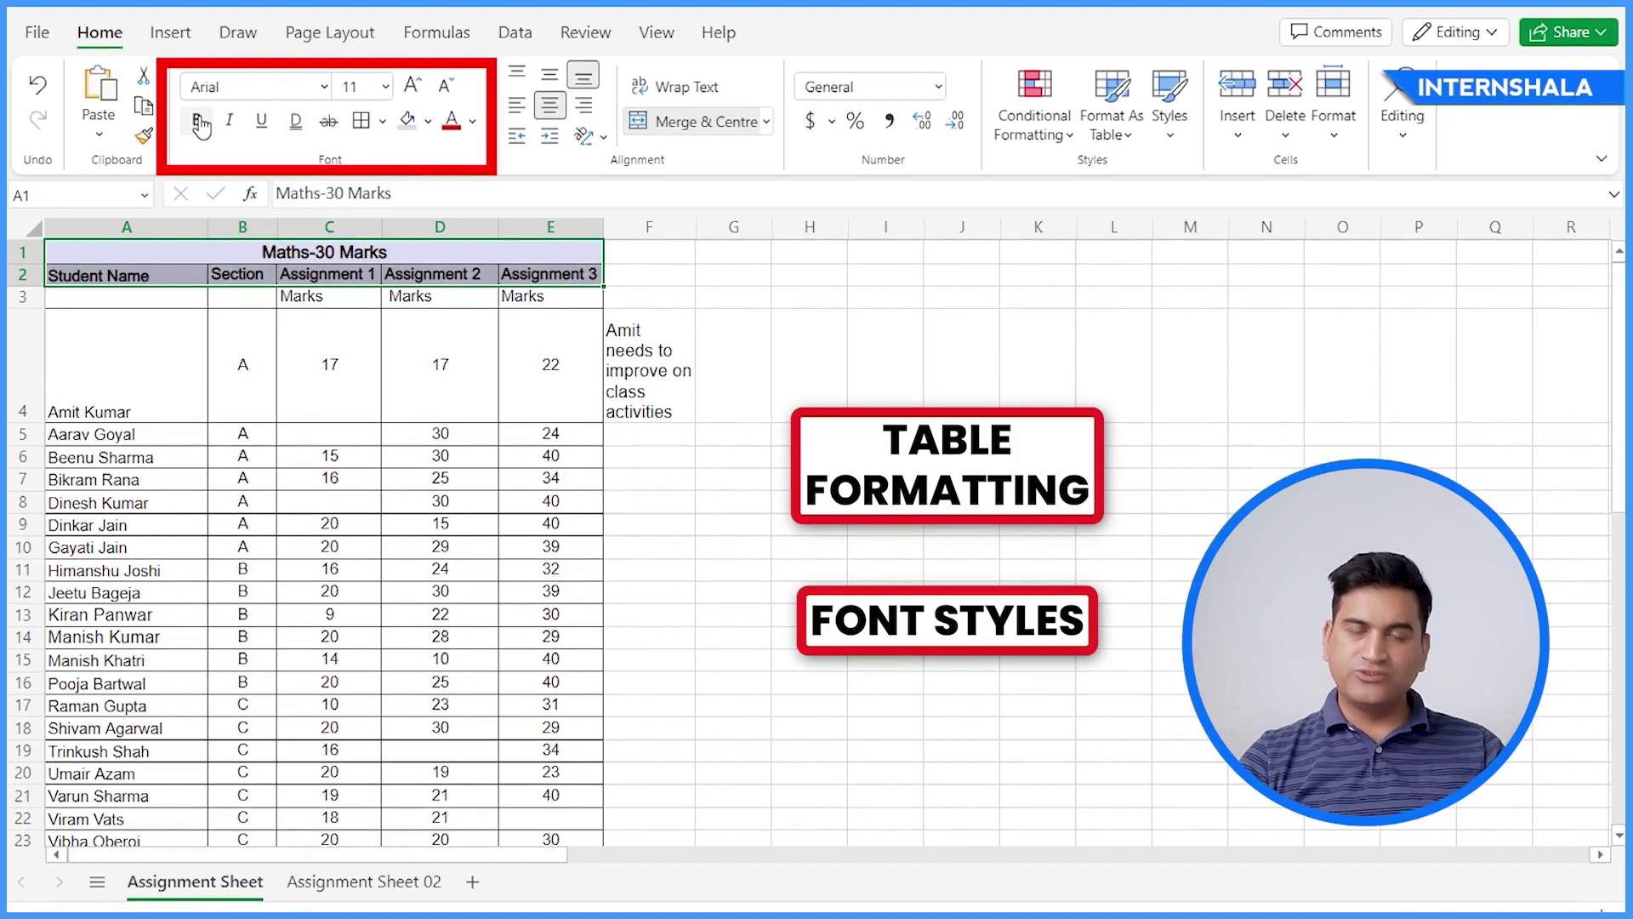
click(199, 123)
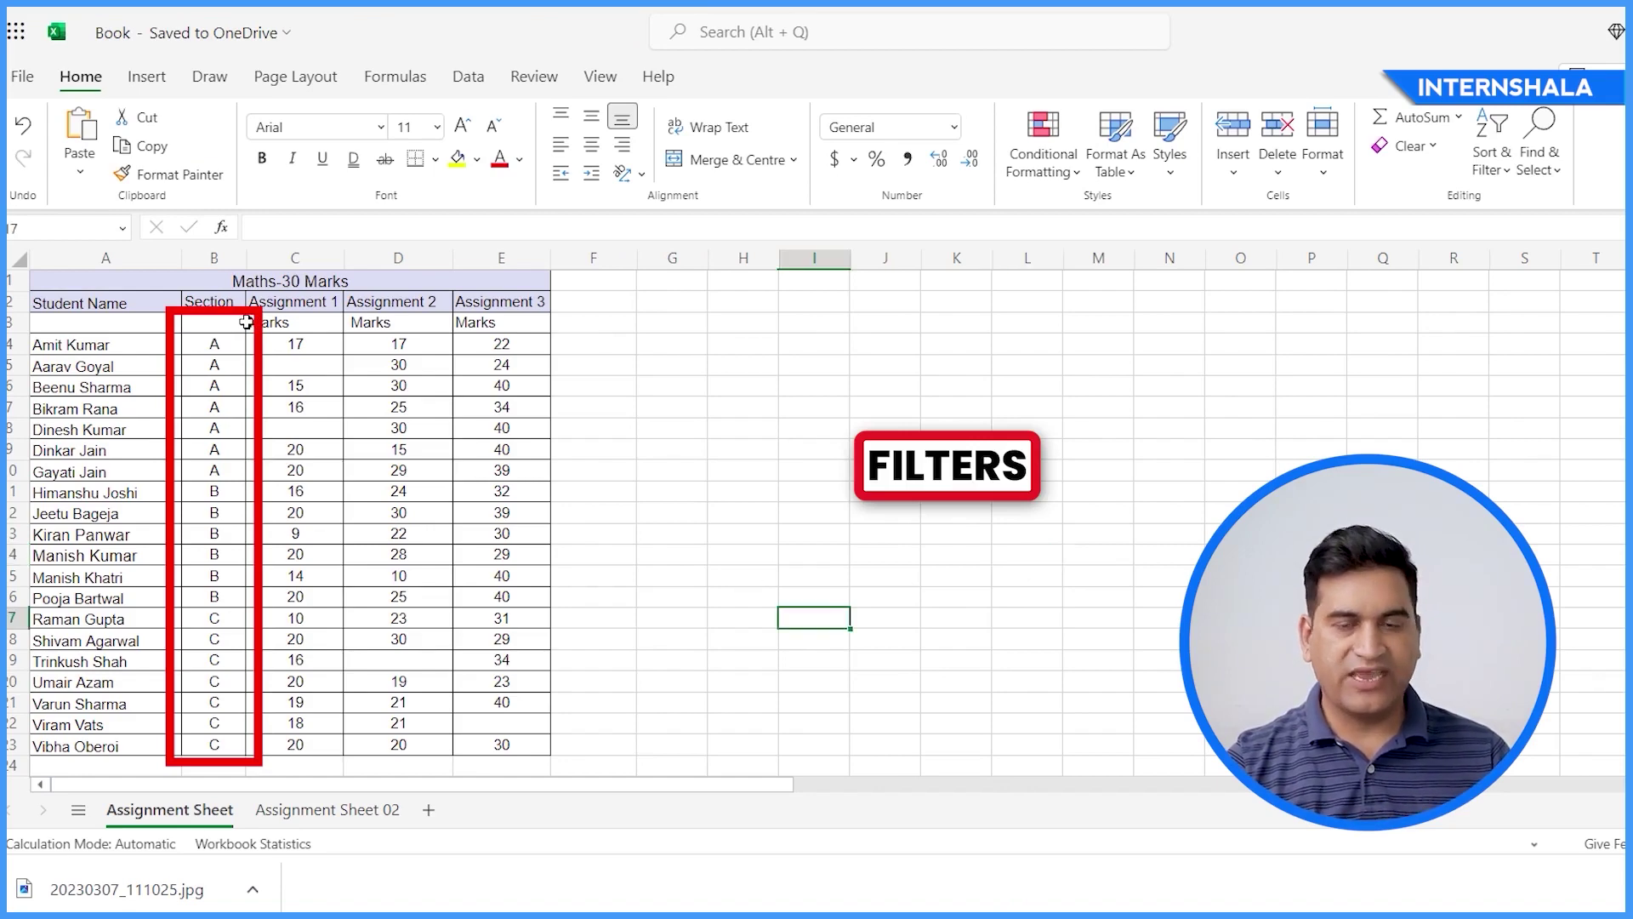
Turn on filtering for the Section values in B3:B23
drag(218, 329, 219, 746)
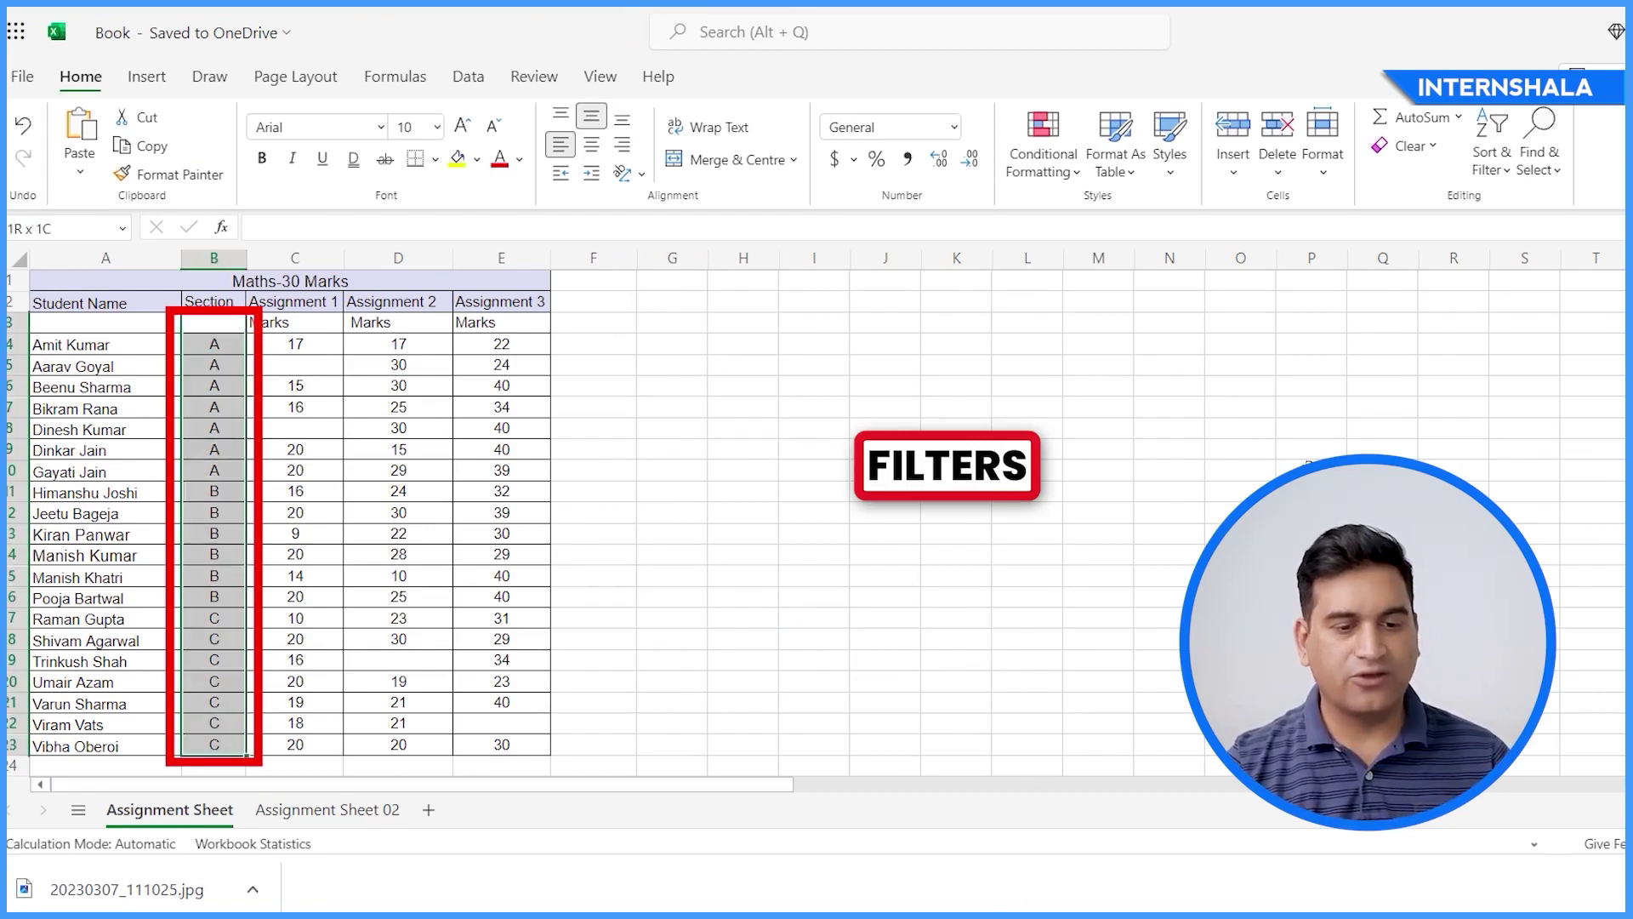
click(1493, 162)
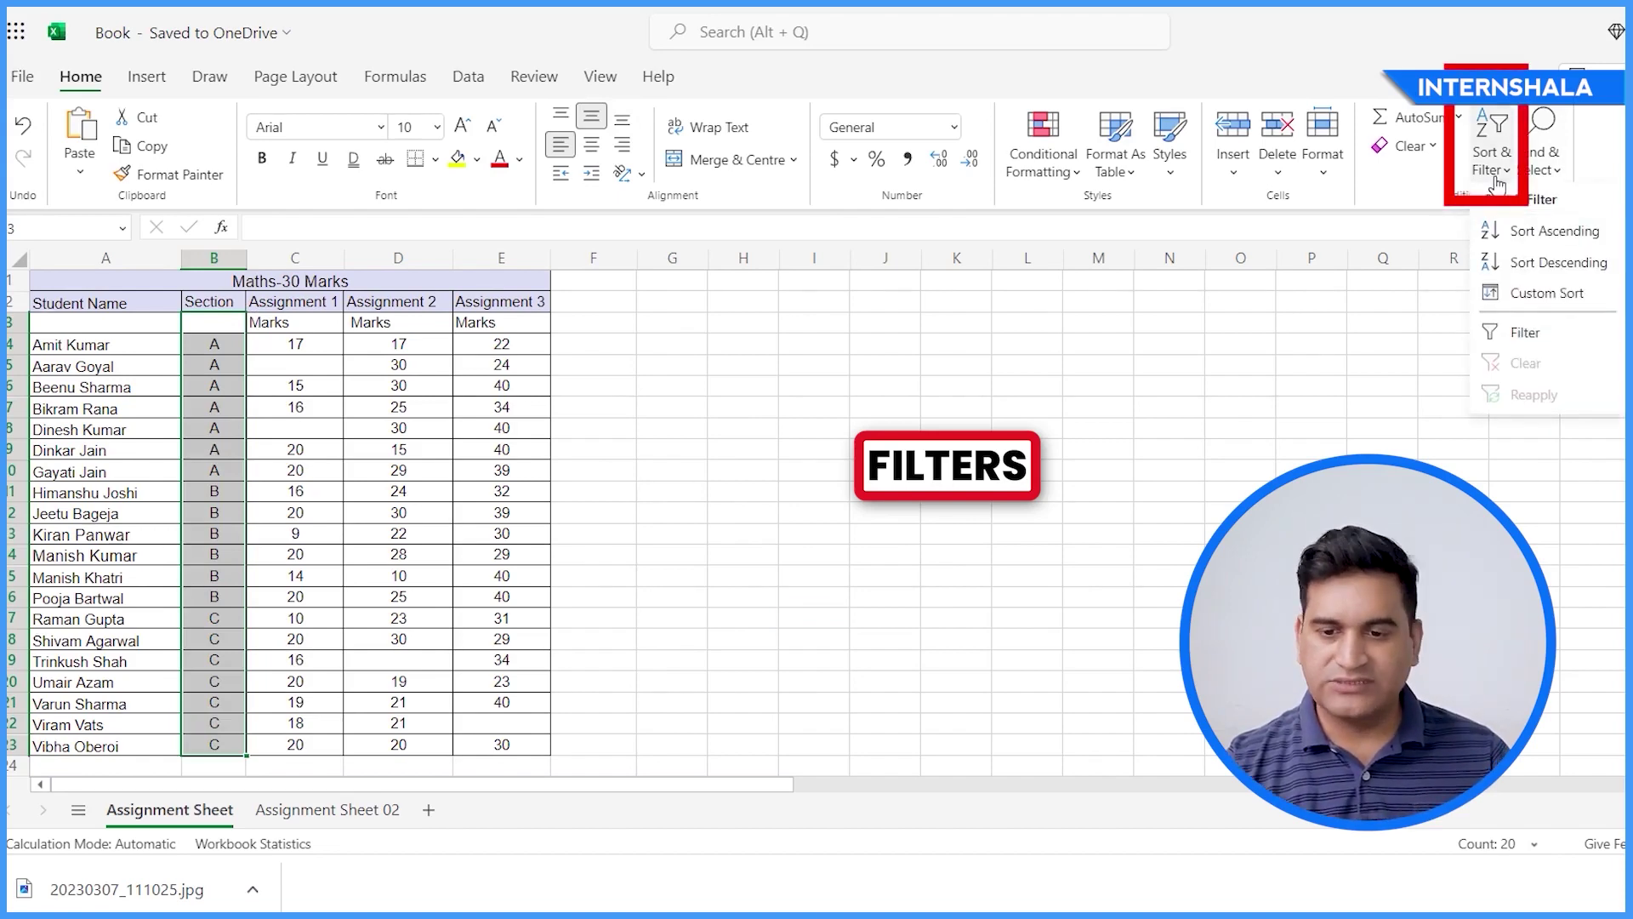
click(1525, 333)
click(966, 513)
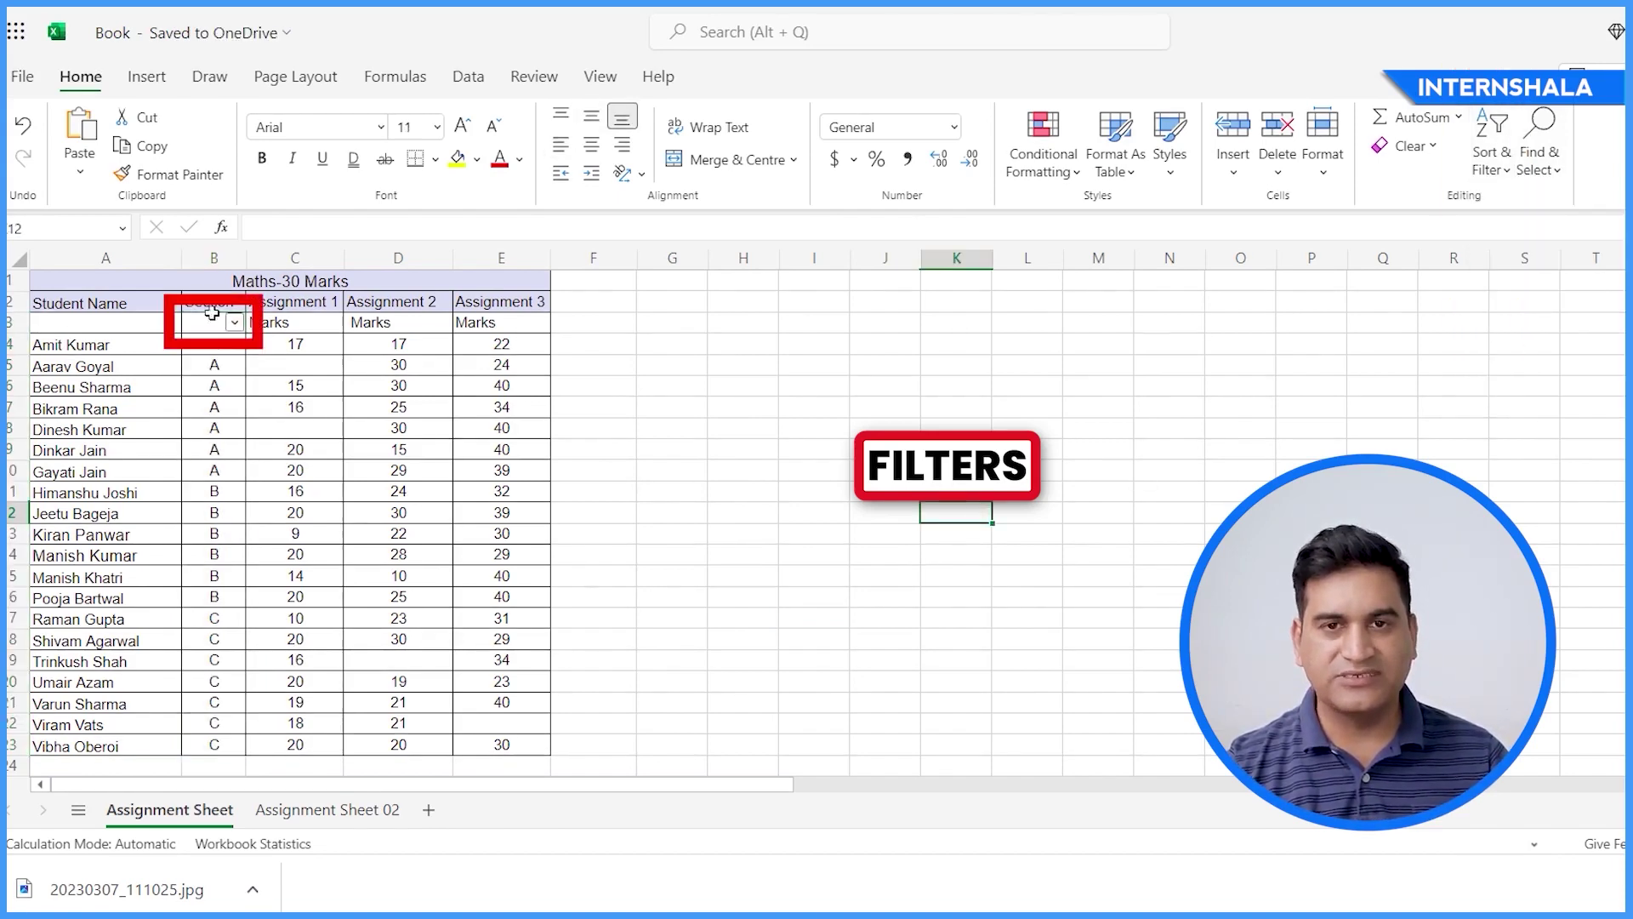
Filter the Section column to show only Section A, then only Section C
click(237, 326)
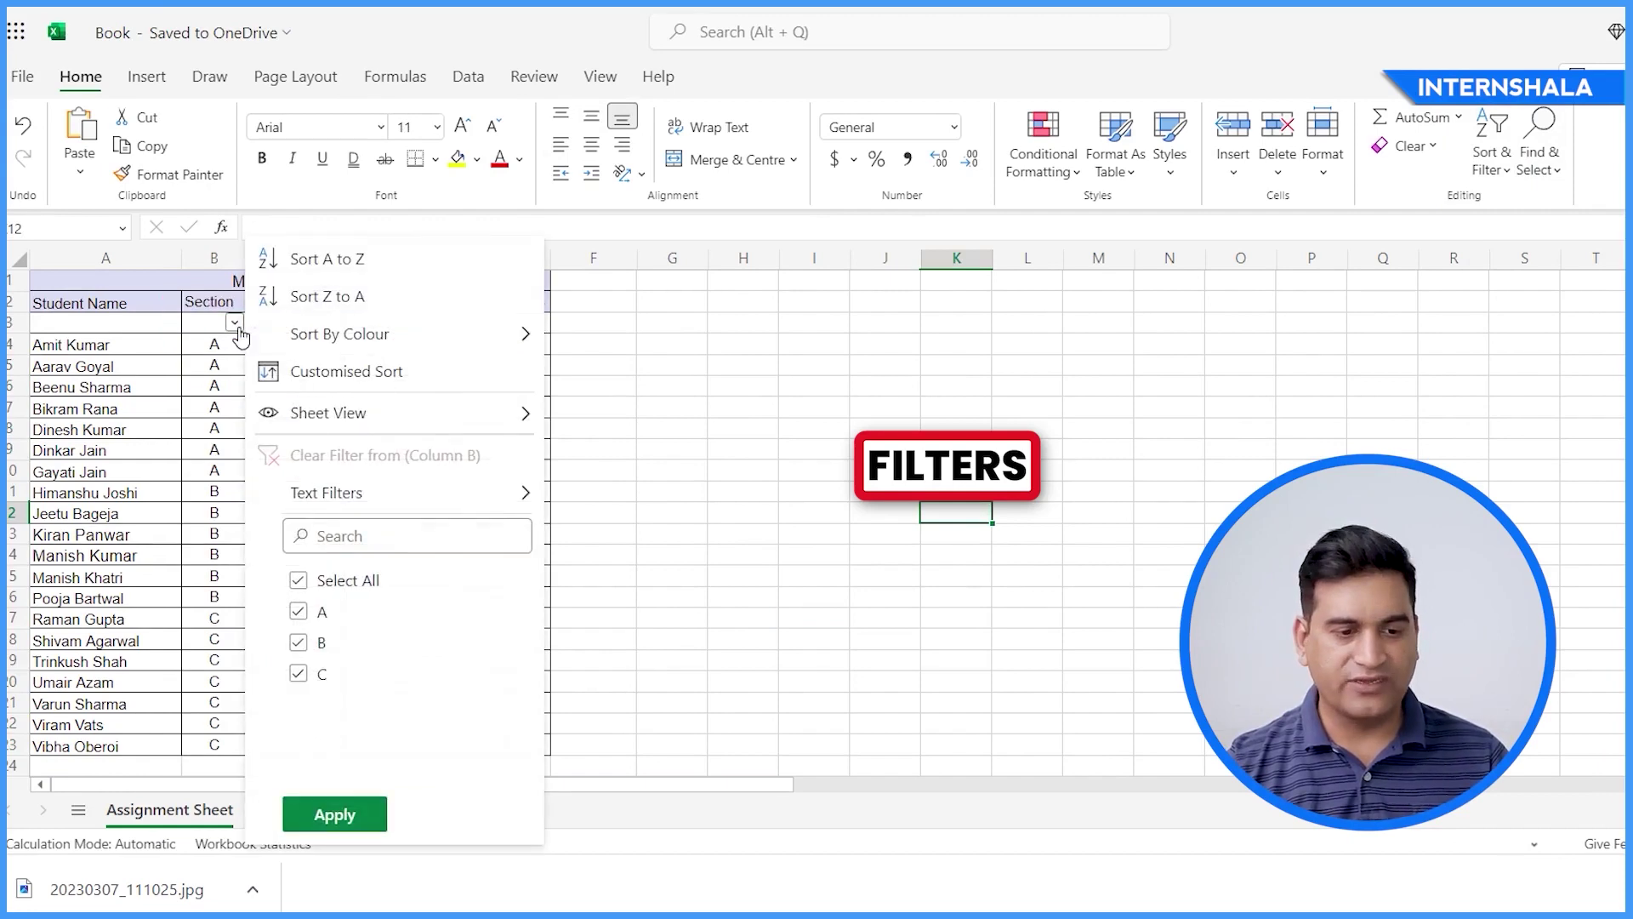
click(299, 644)
click(347, 808)
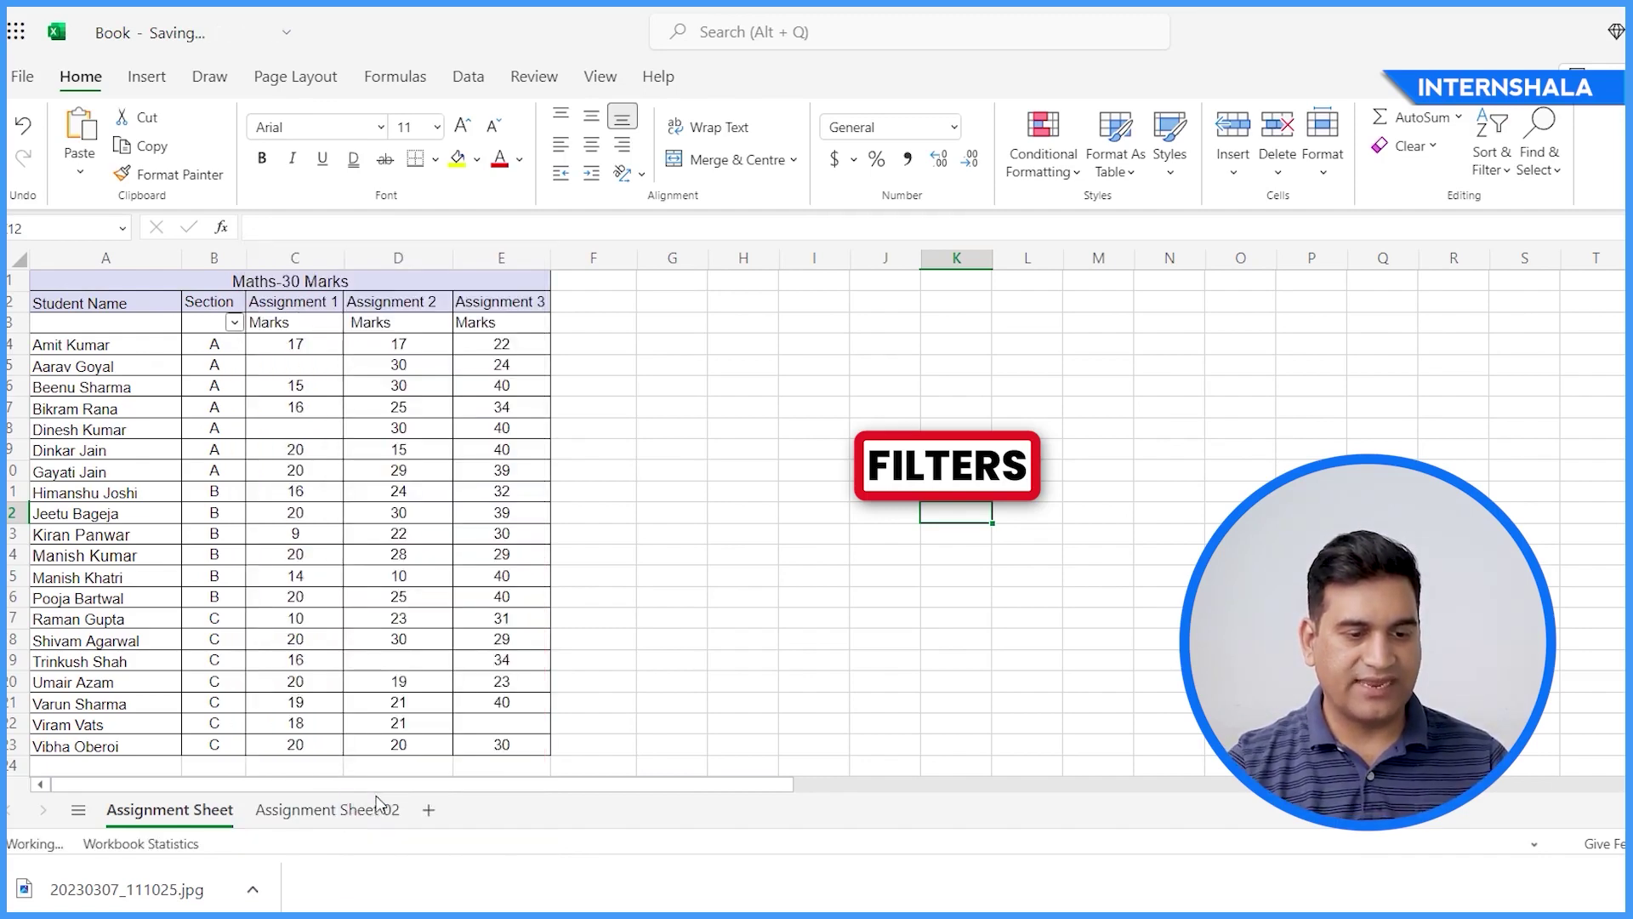
click(782, 519)
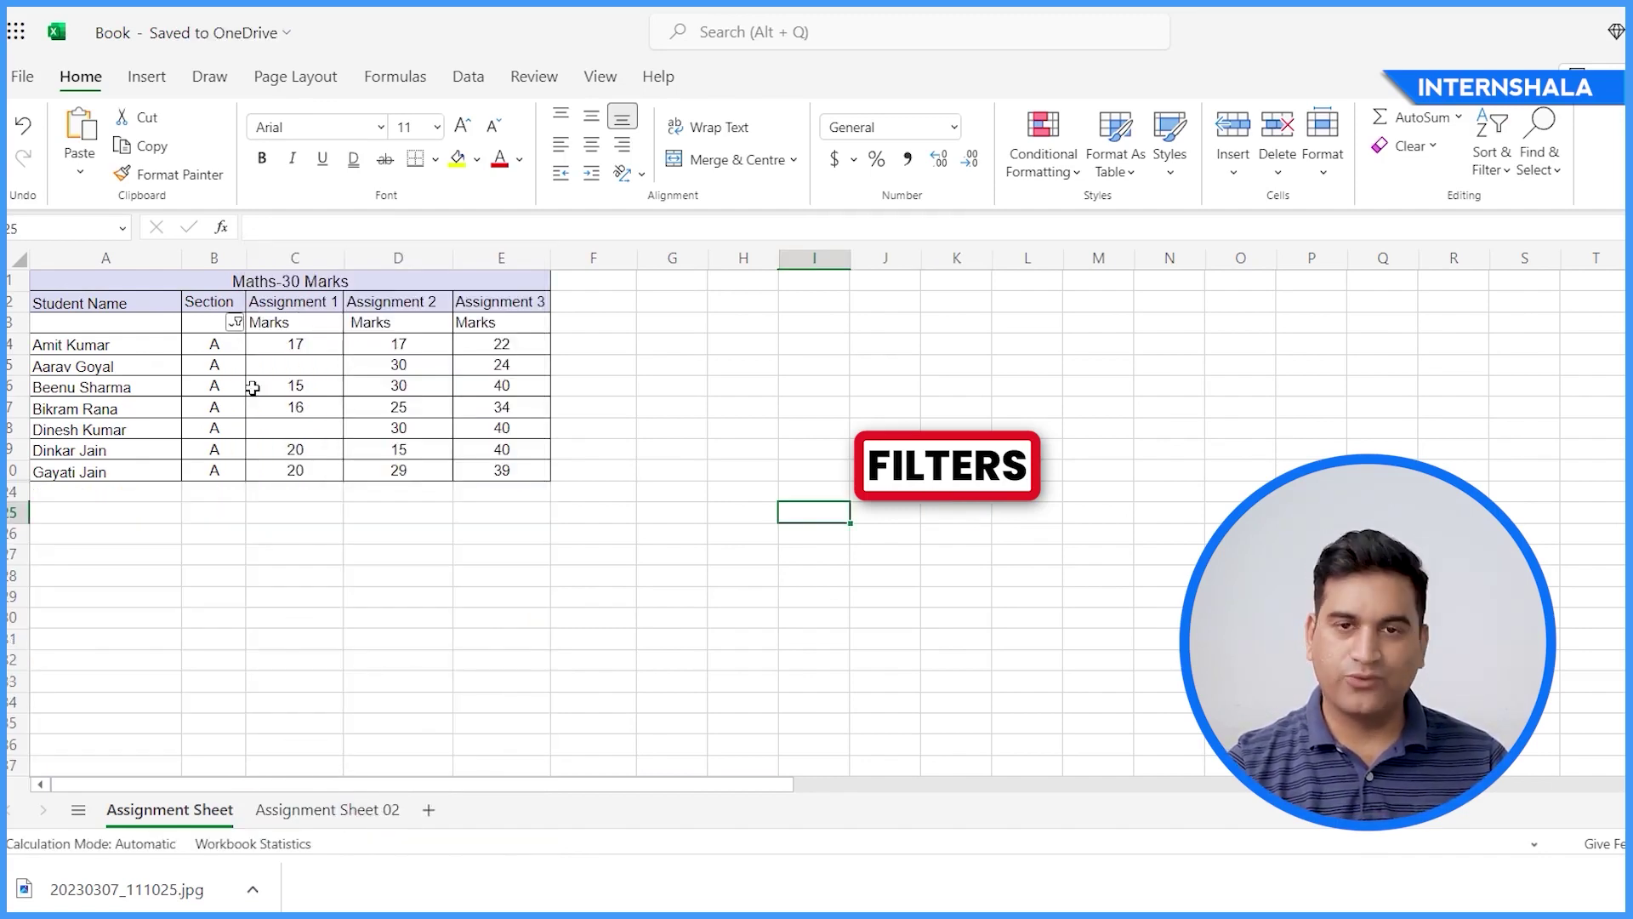
click(235, 323)
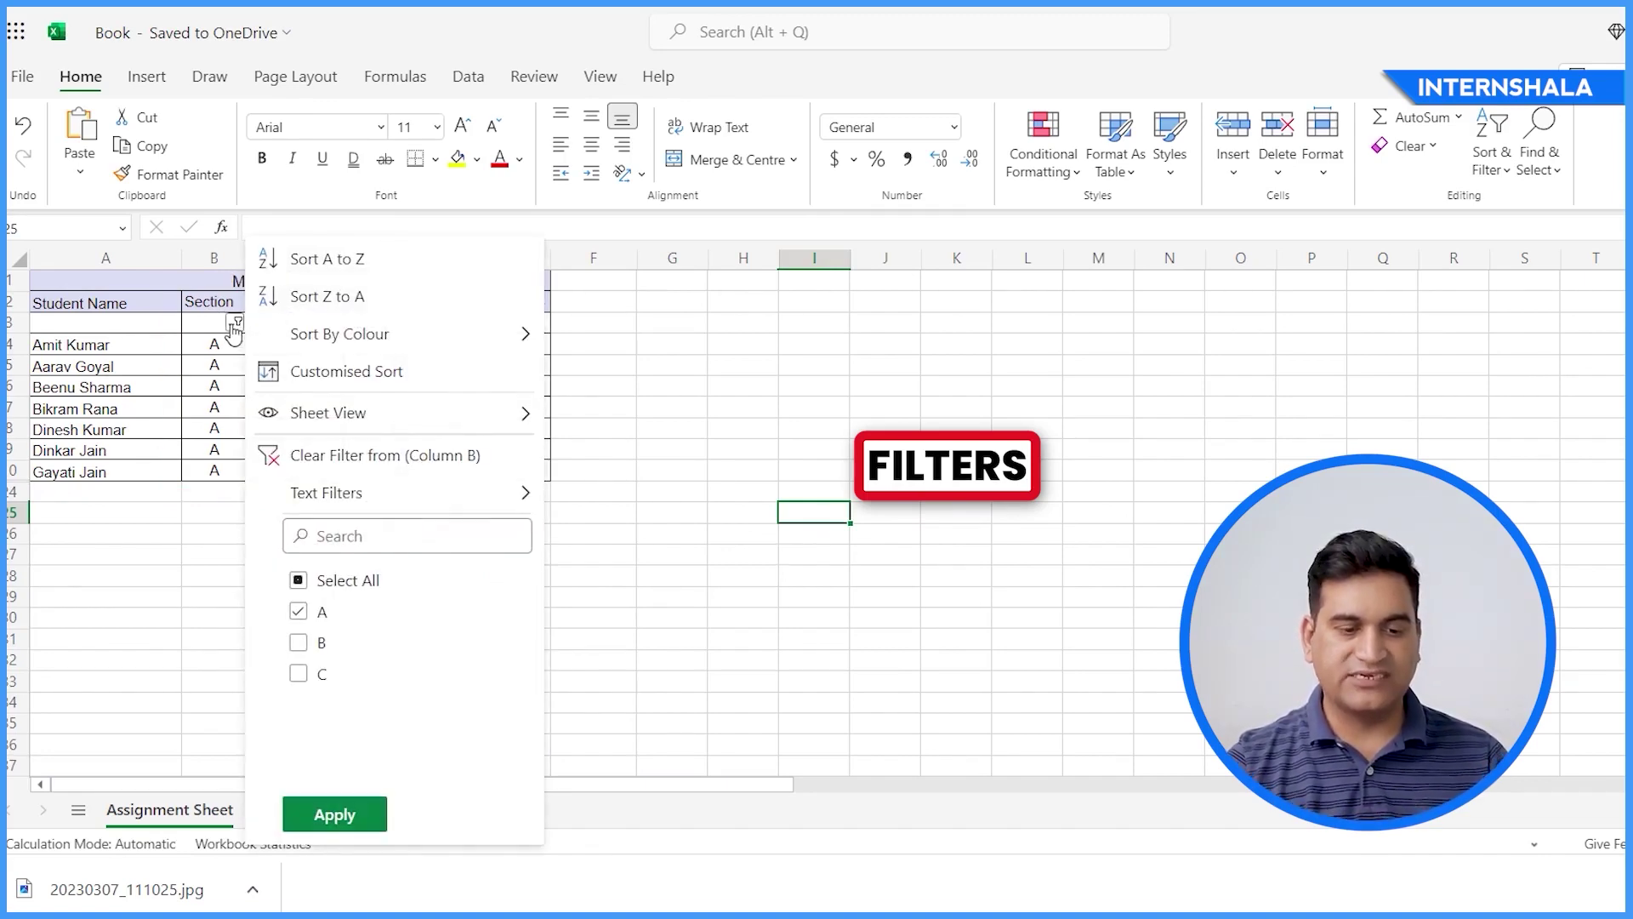
click(296, 614)
click(298, 673)
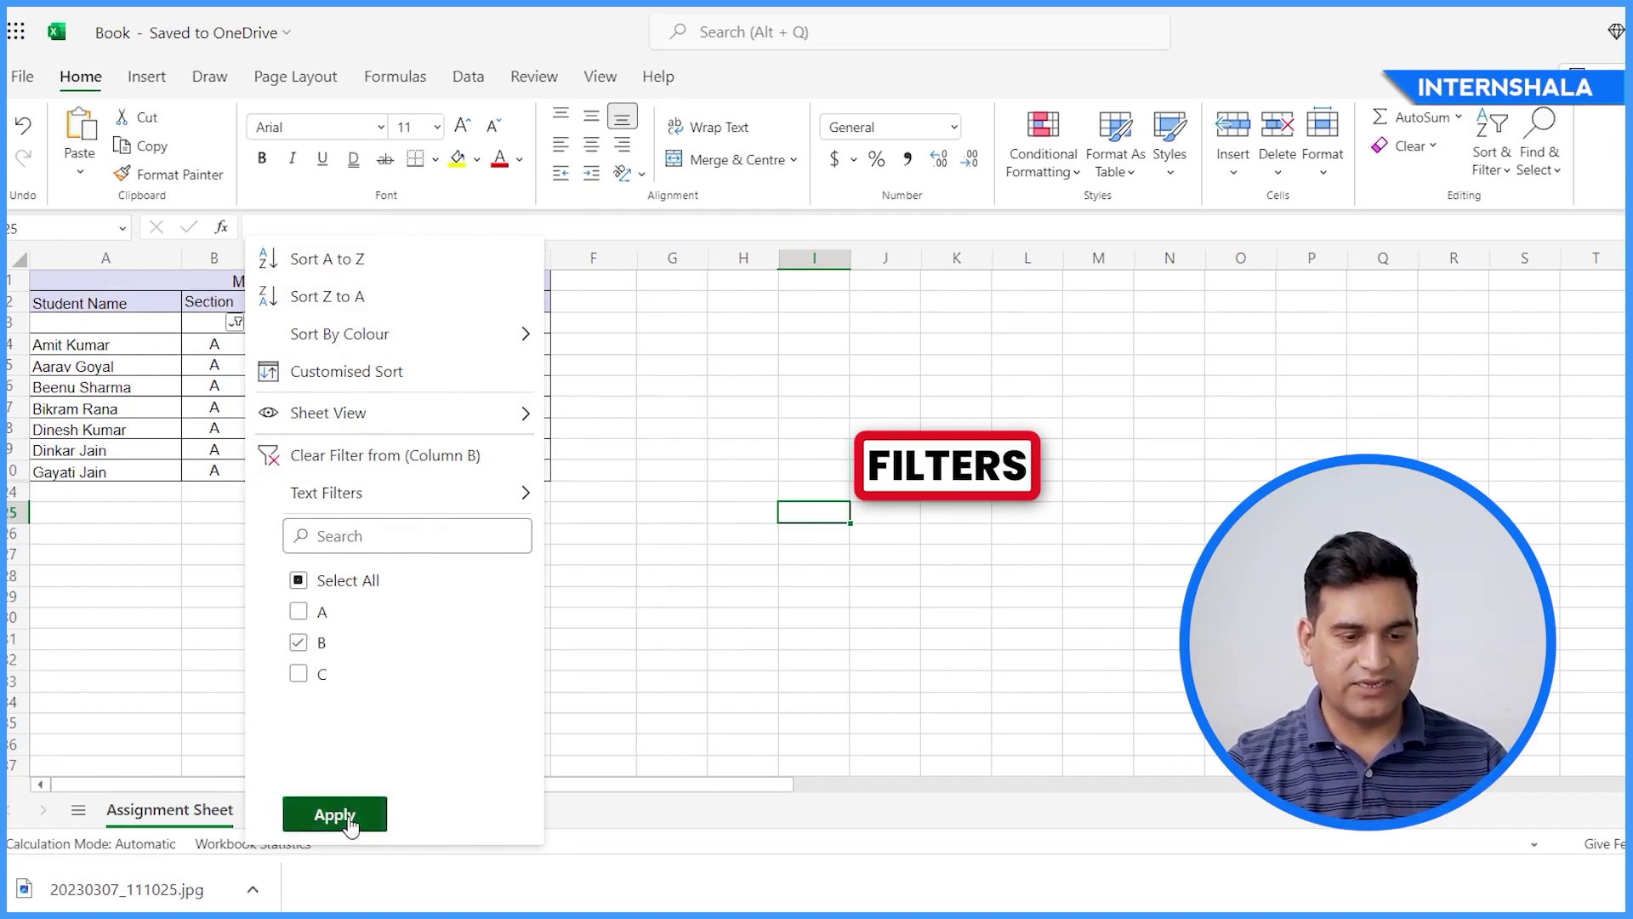
click(333, 815)
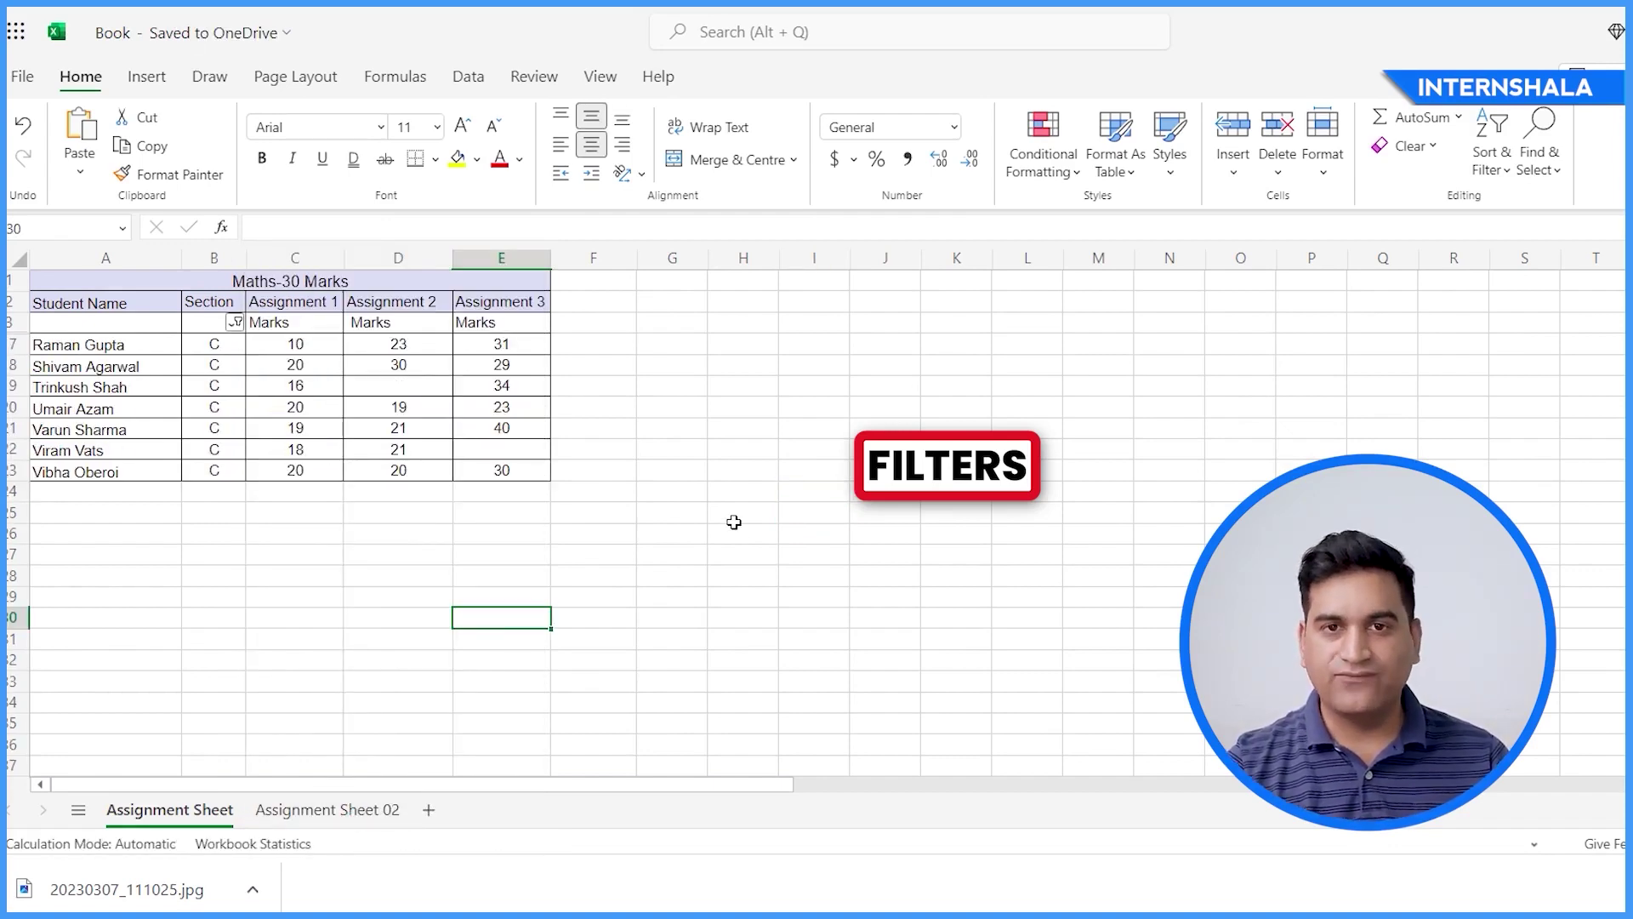
Clear the Section filter so all students show again
click(213, 324)
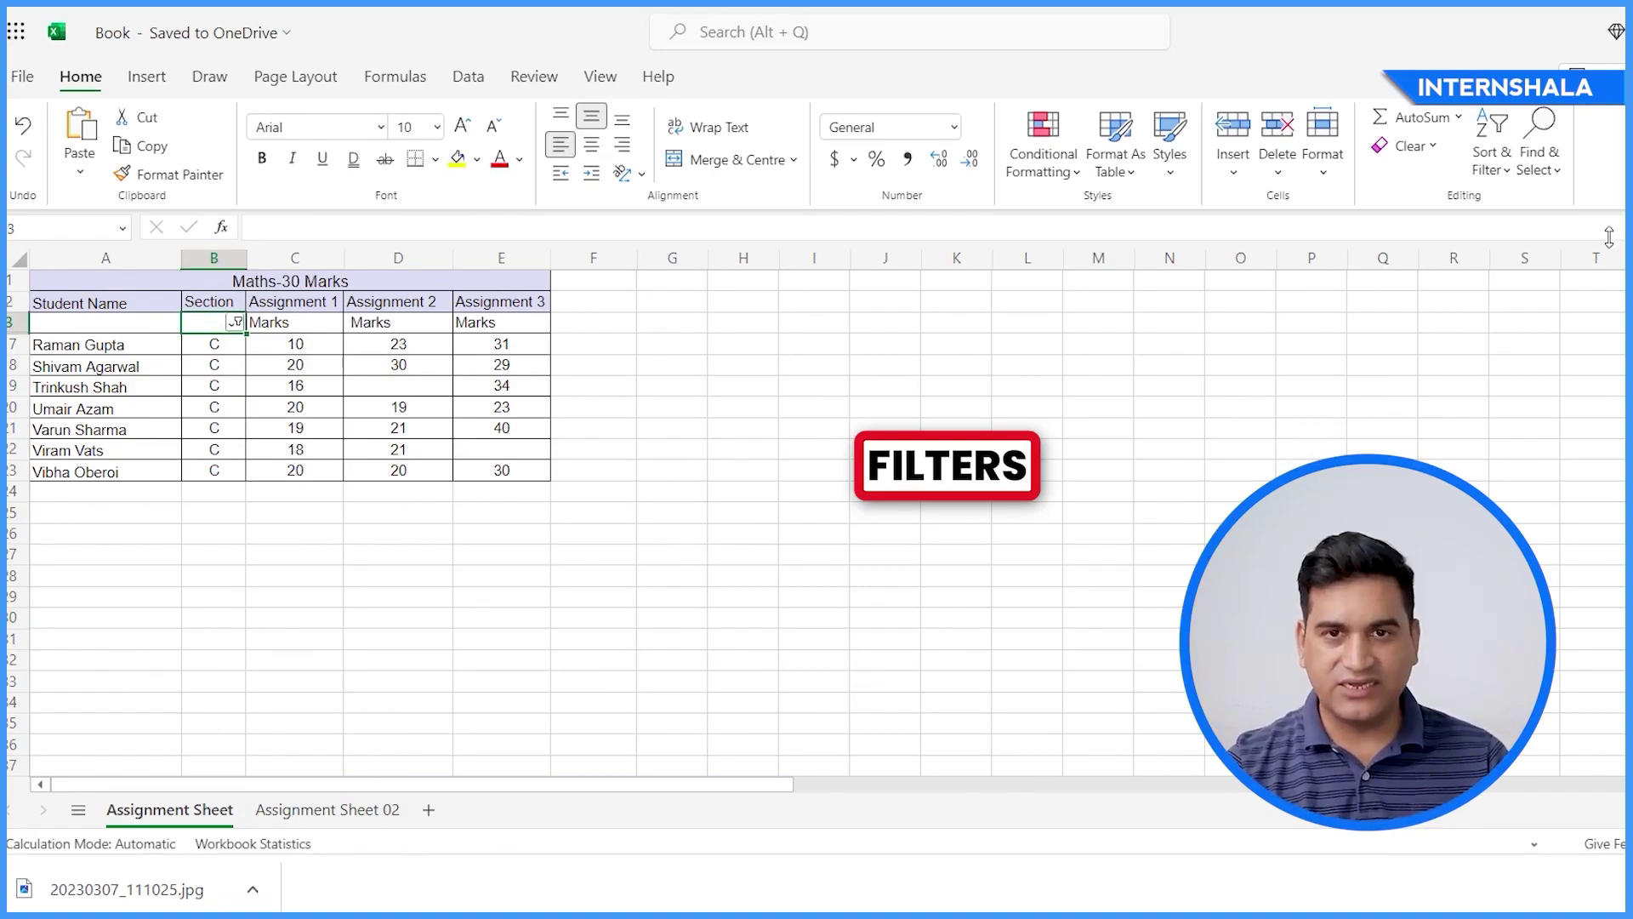
click(1492, 149)
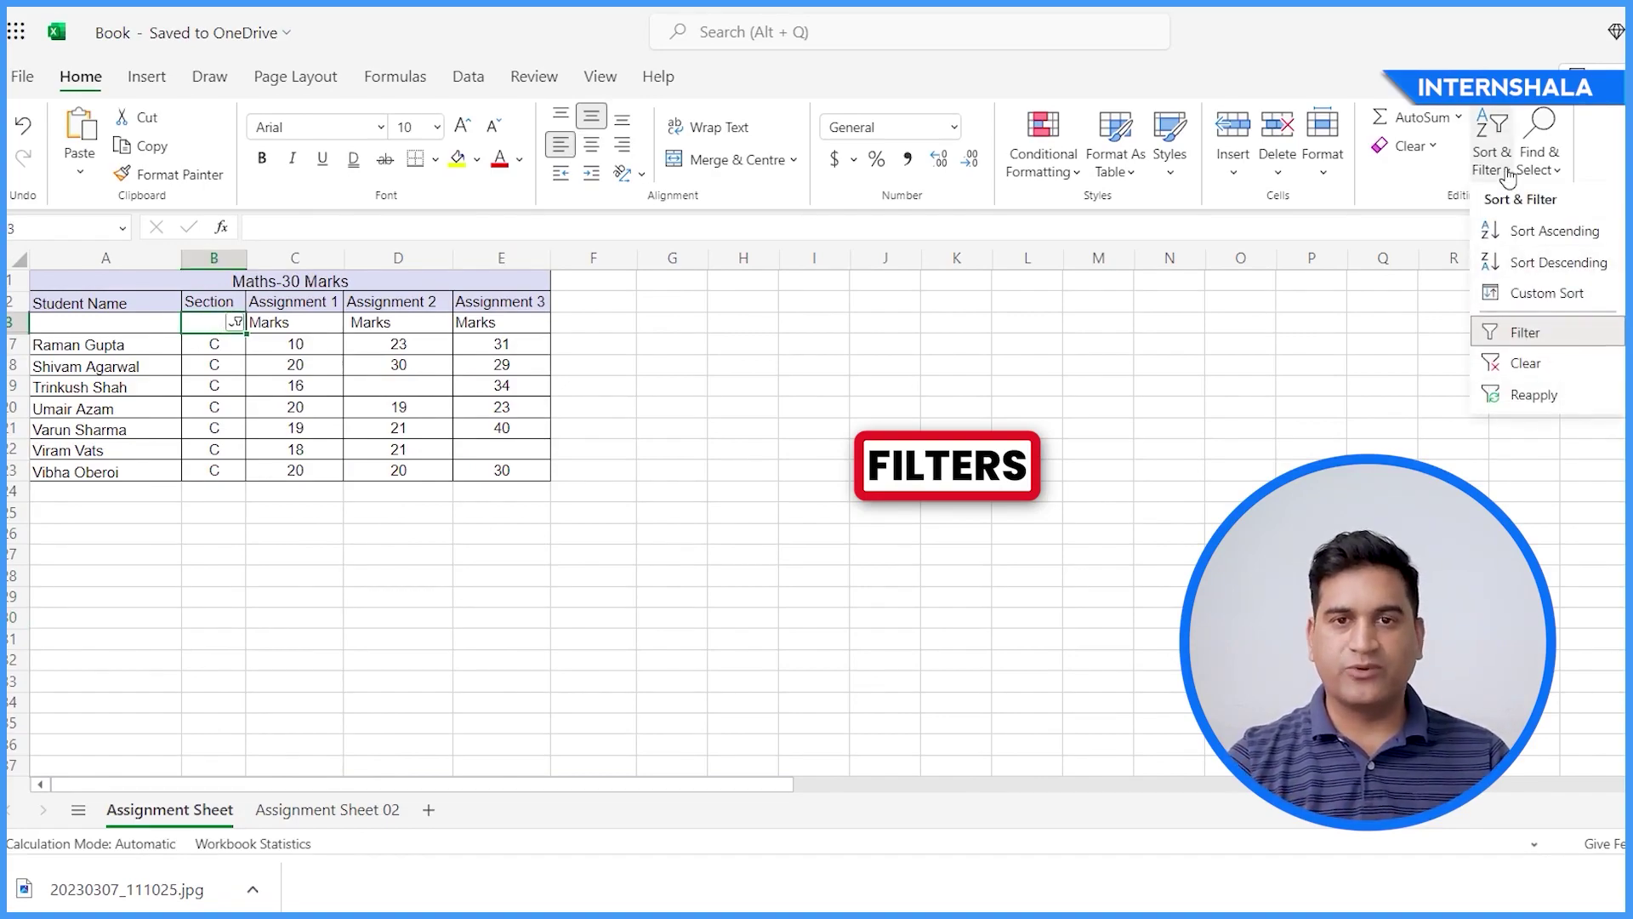
click(1525, 364)
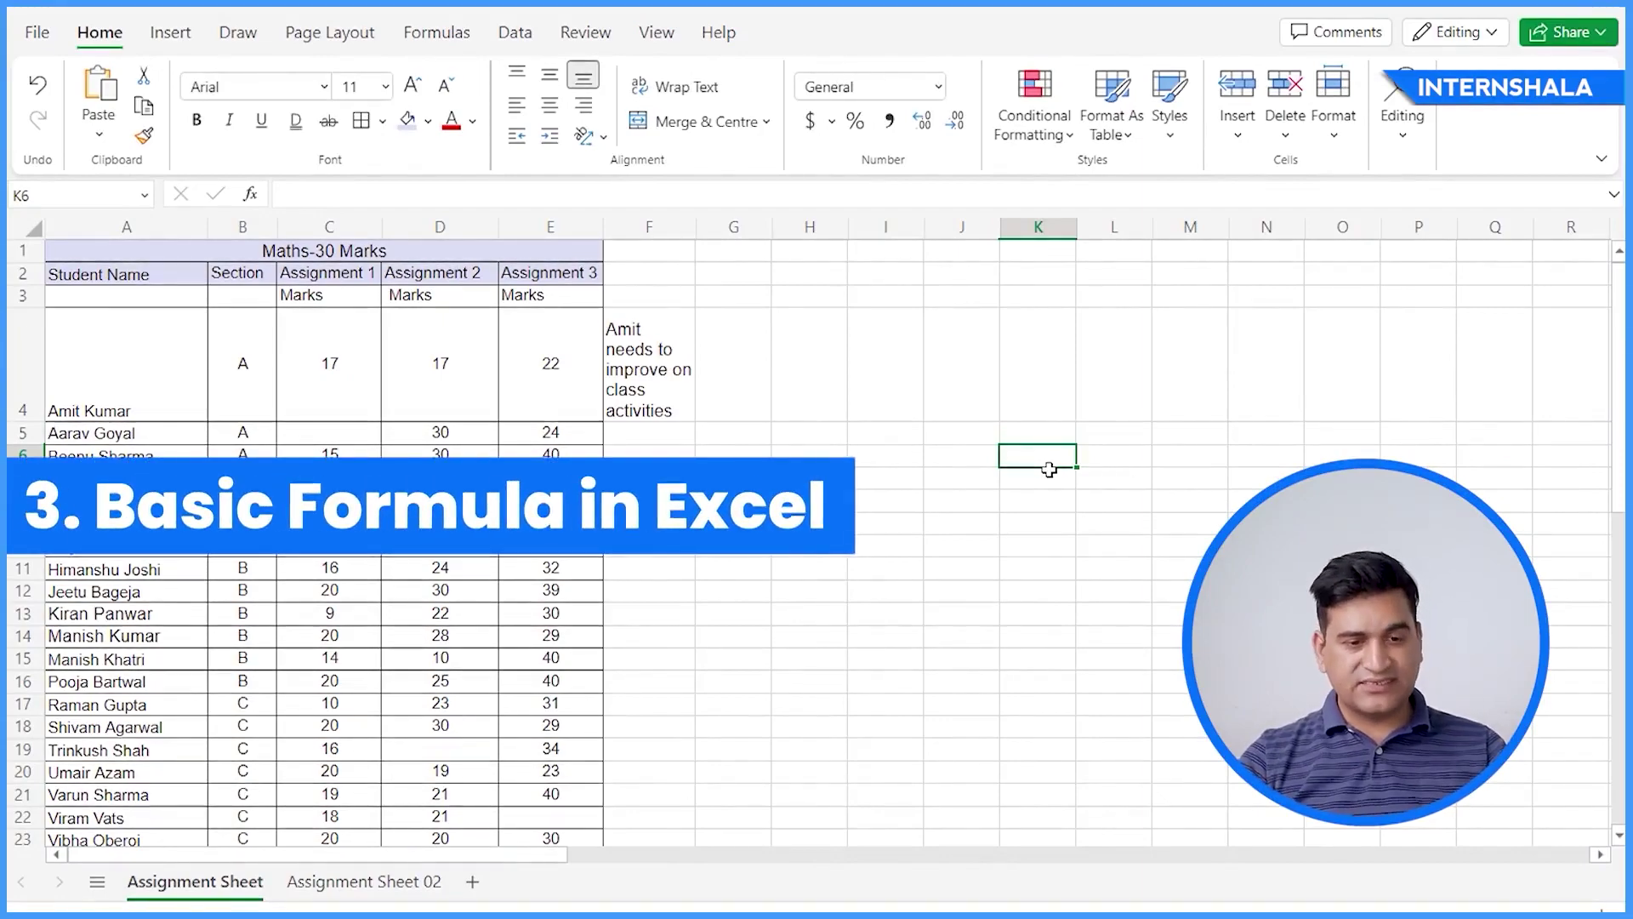
AutoSum row 6's marks C6:E6 into F6
click(914, 505)
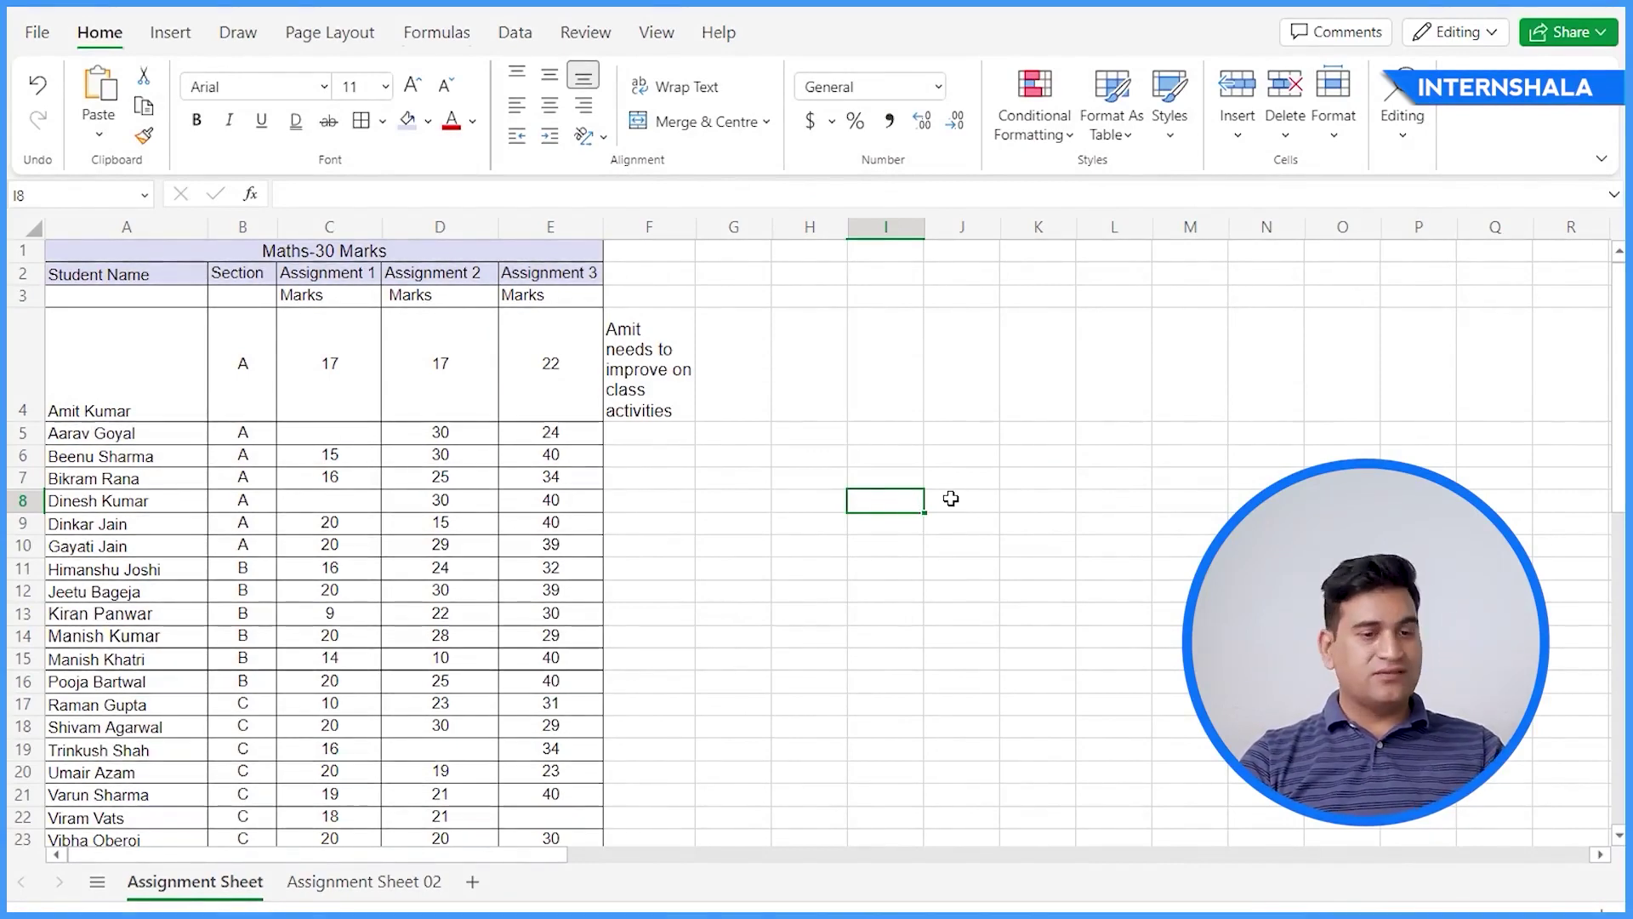
click(905, 609)
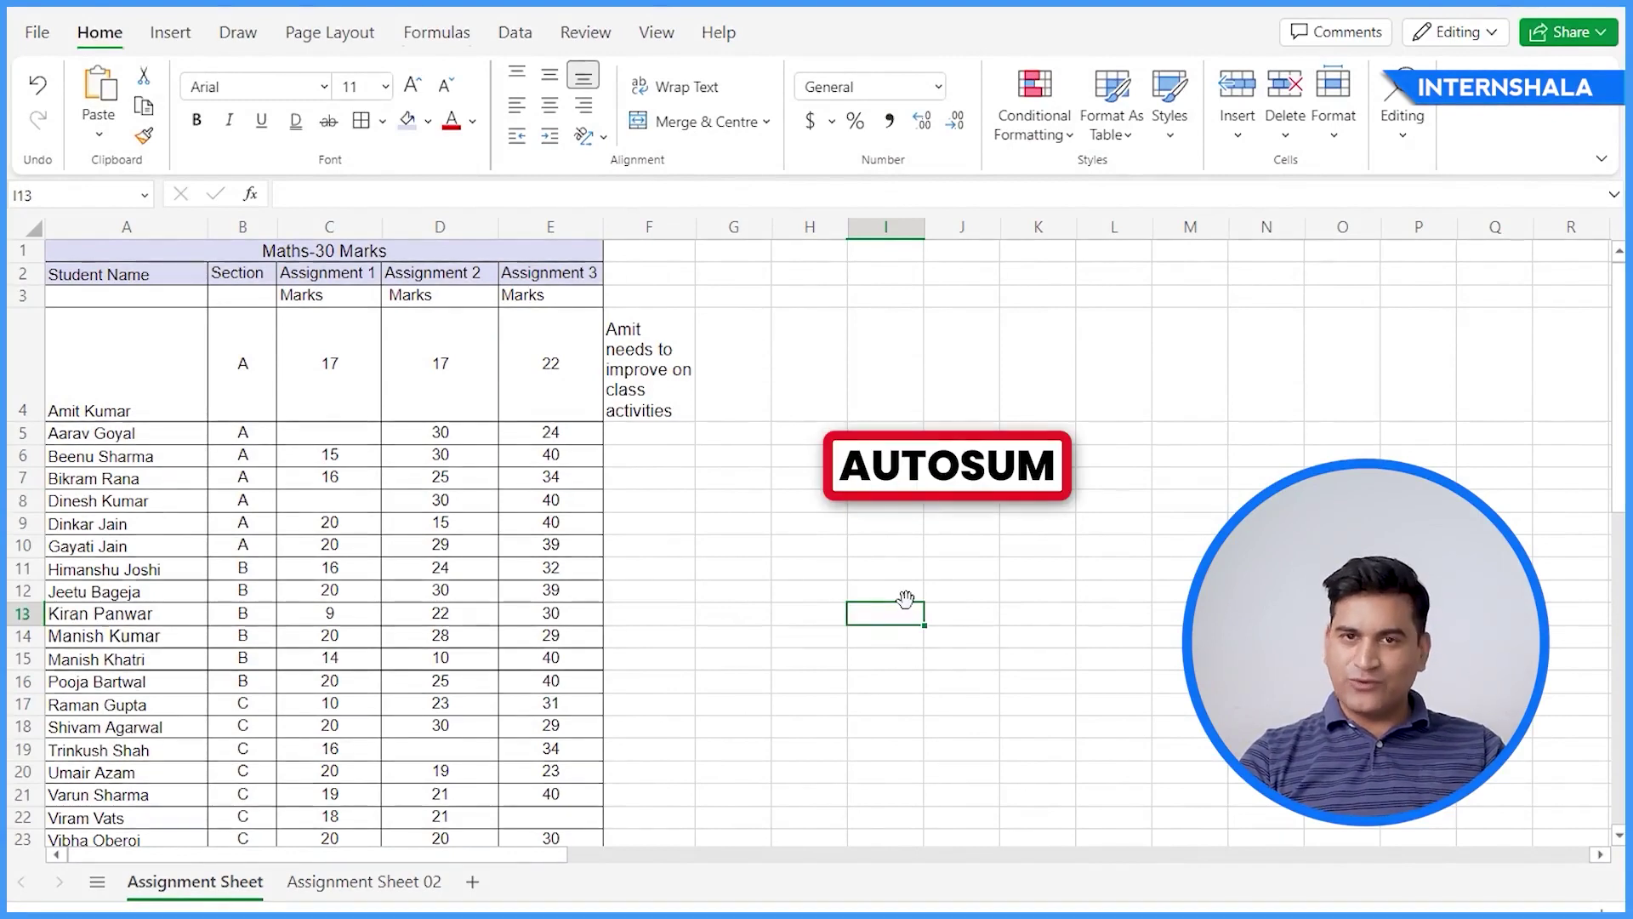
click(838, 649)
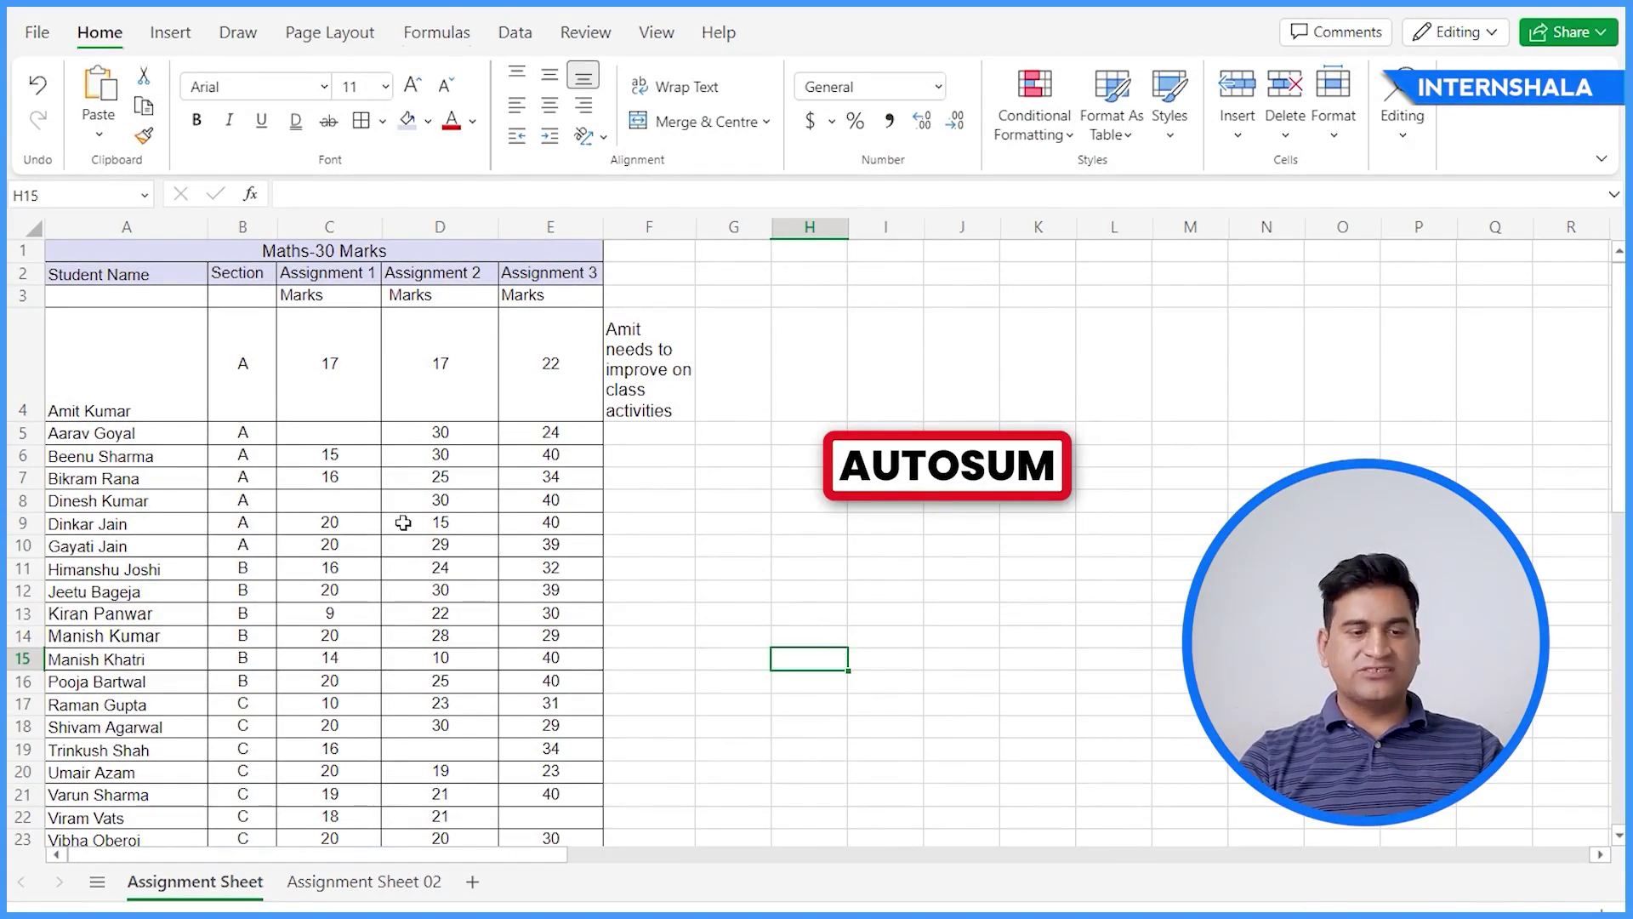
drag(339, 459, 598, 459)
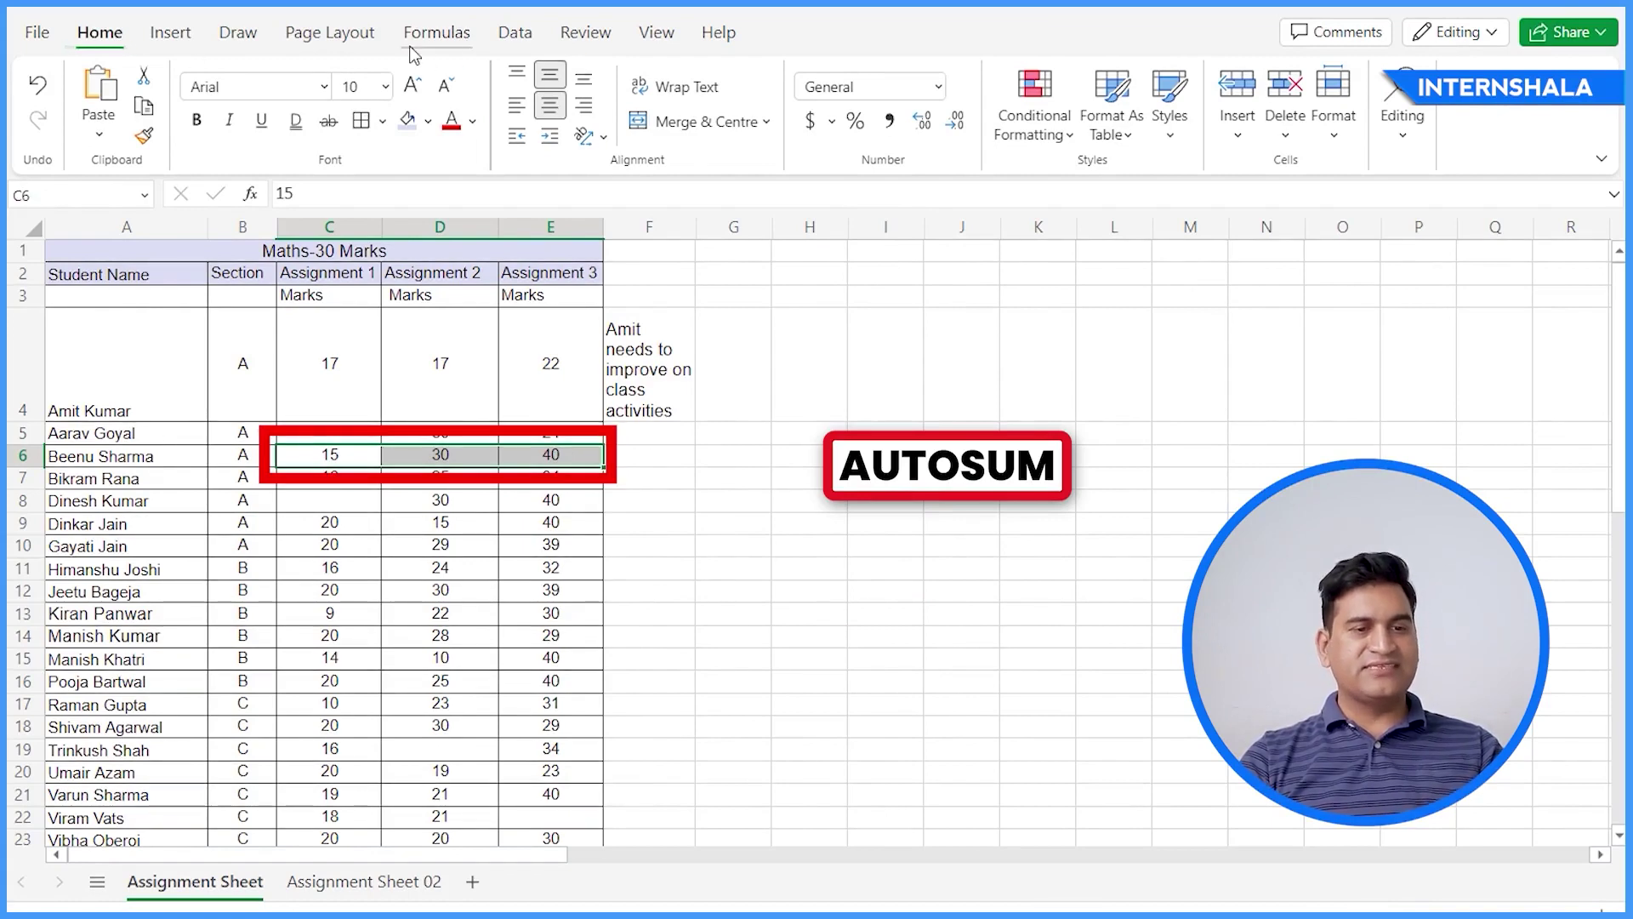
click(459, 36)
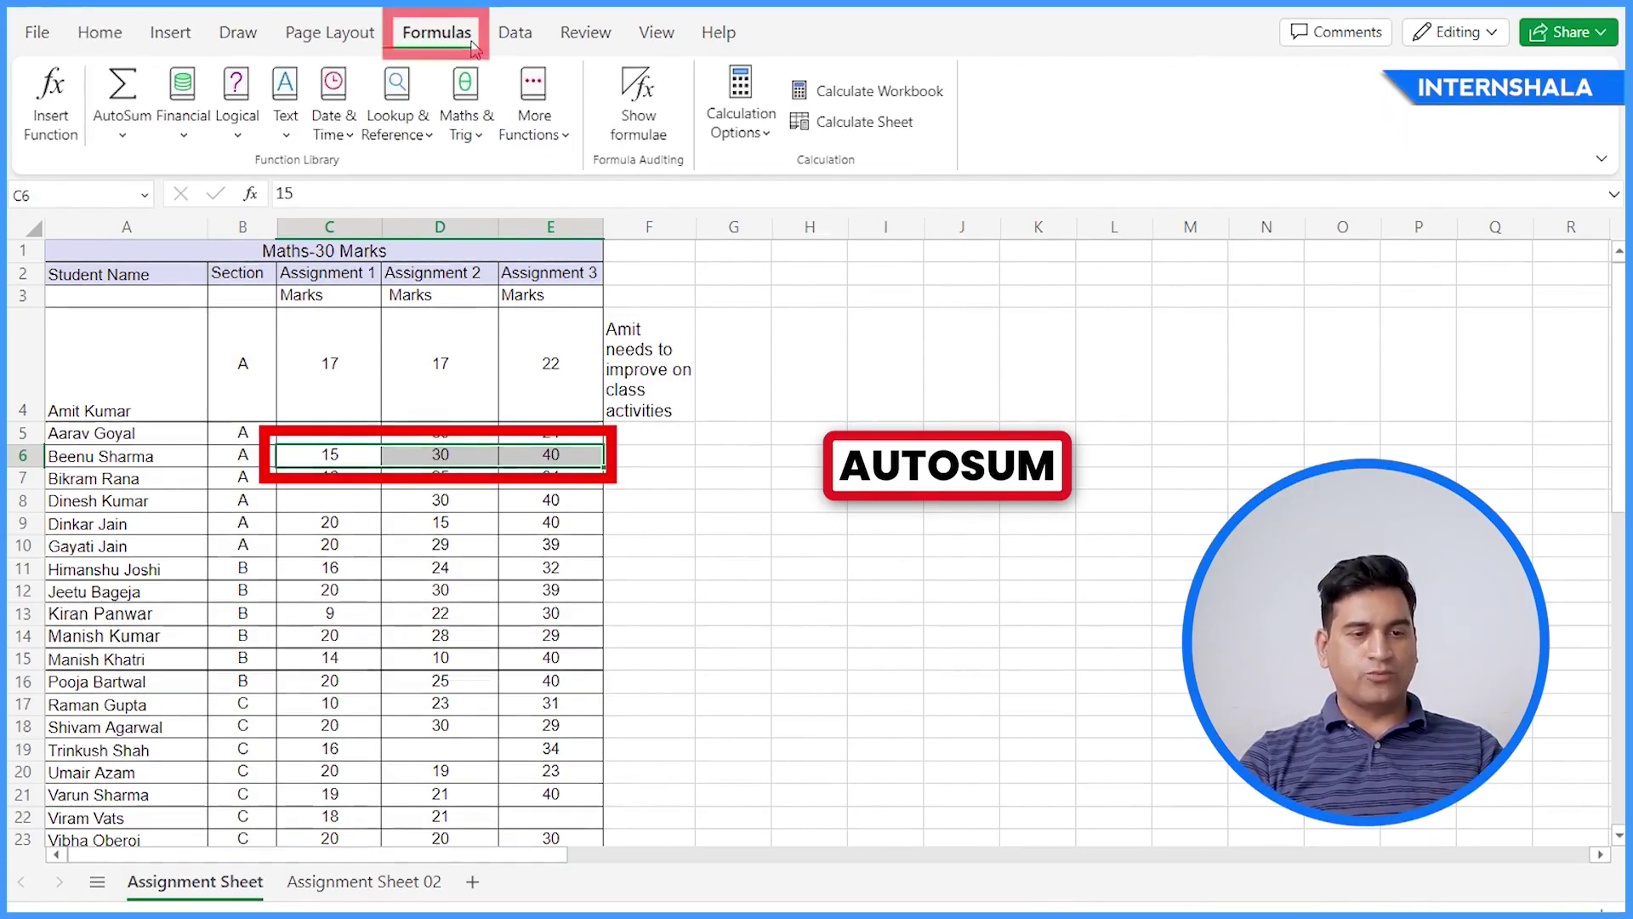
click(122, 93)
Fill F6's =SUM total down to F23 and check the copied formulas
click(851, 614)
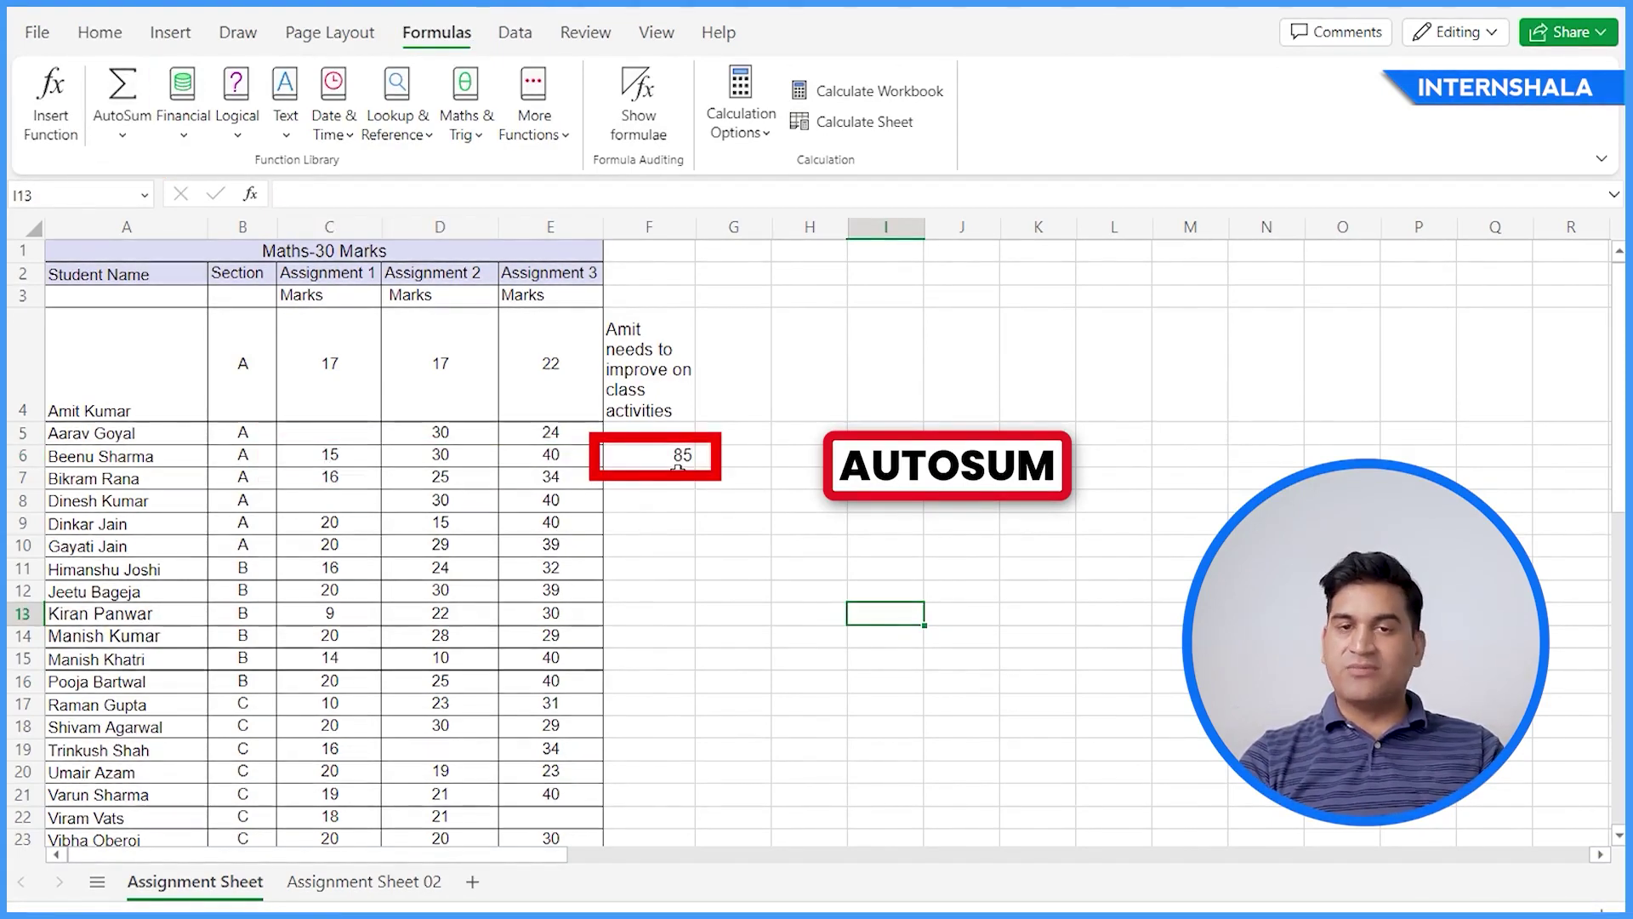
click(788, 500)
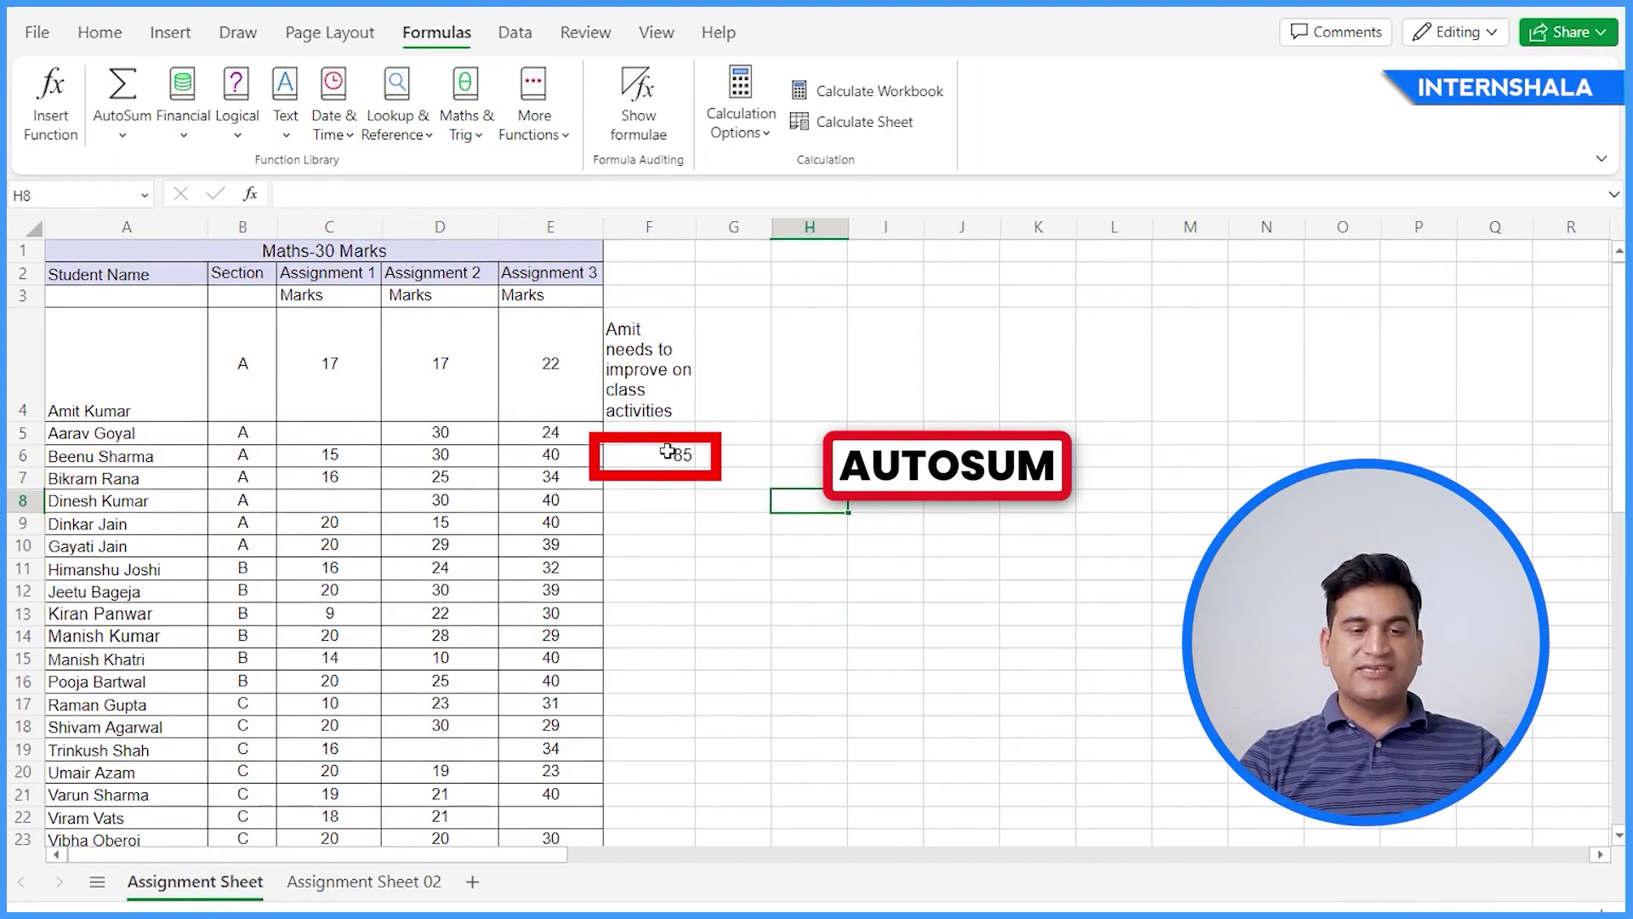
click(668, 452)
drag(696, 467, 678, 590)
scroll(849, 583, up, 3)
click(851, 568)
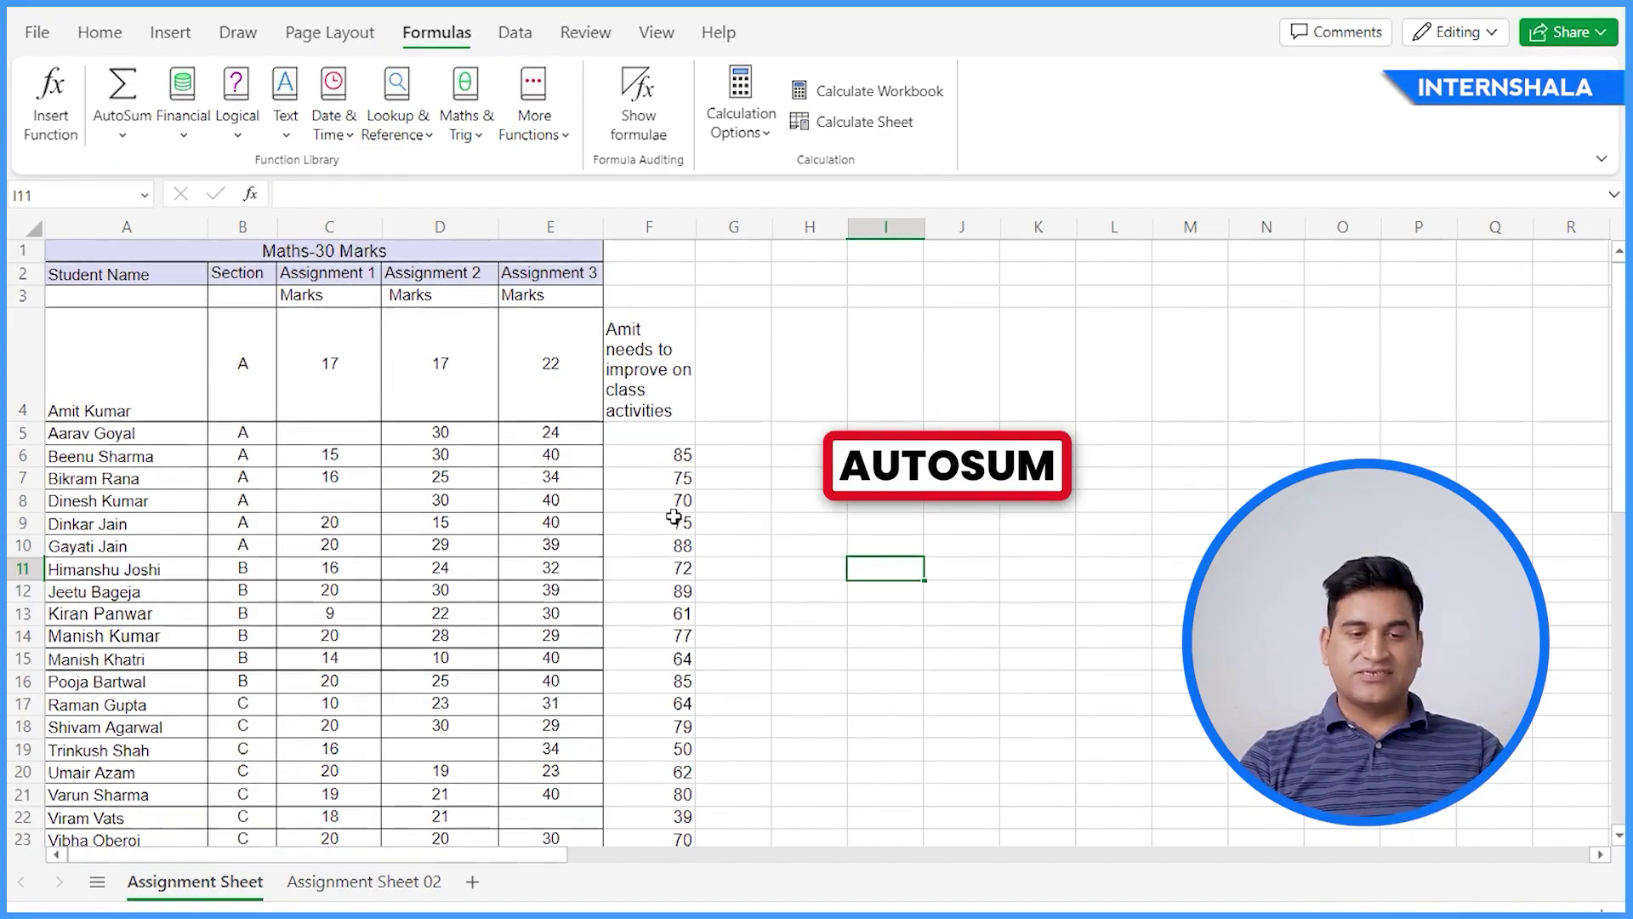
click(681, 479)
click(677, 453)
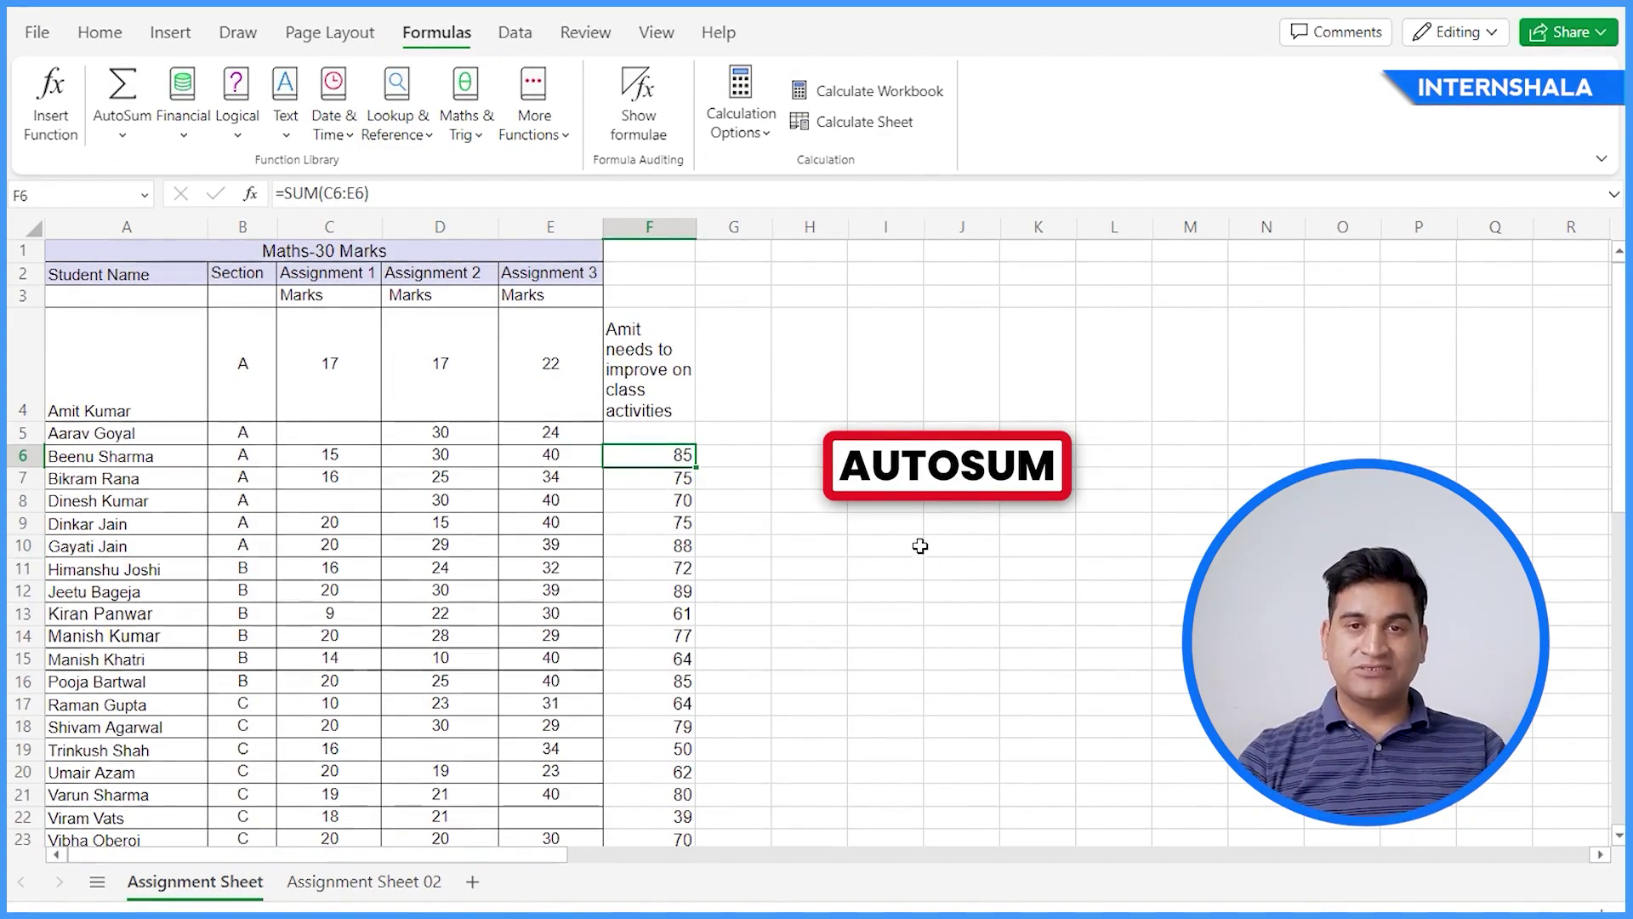
click(918, 544)
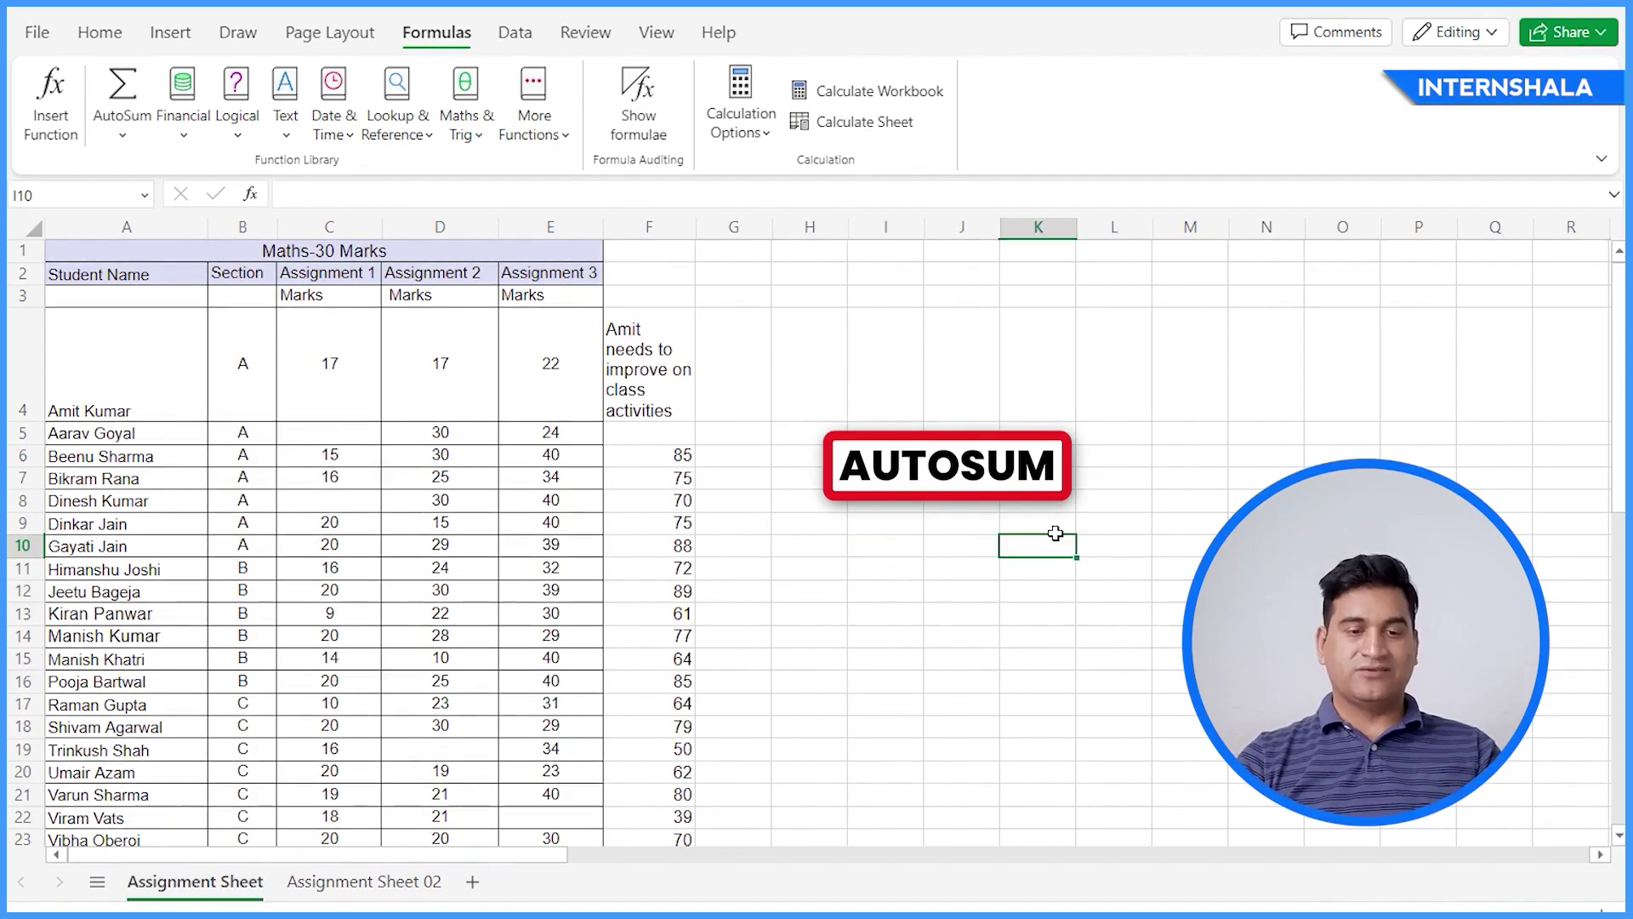
Undo the column F totals and AutoSum row 7's marks C7:E7 into F7
click(810, 567)
key(ctrl+z)
key(ctrl+z)
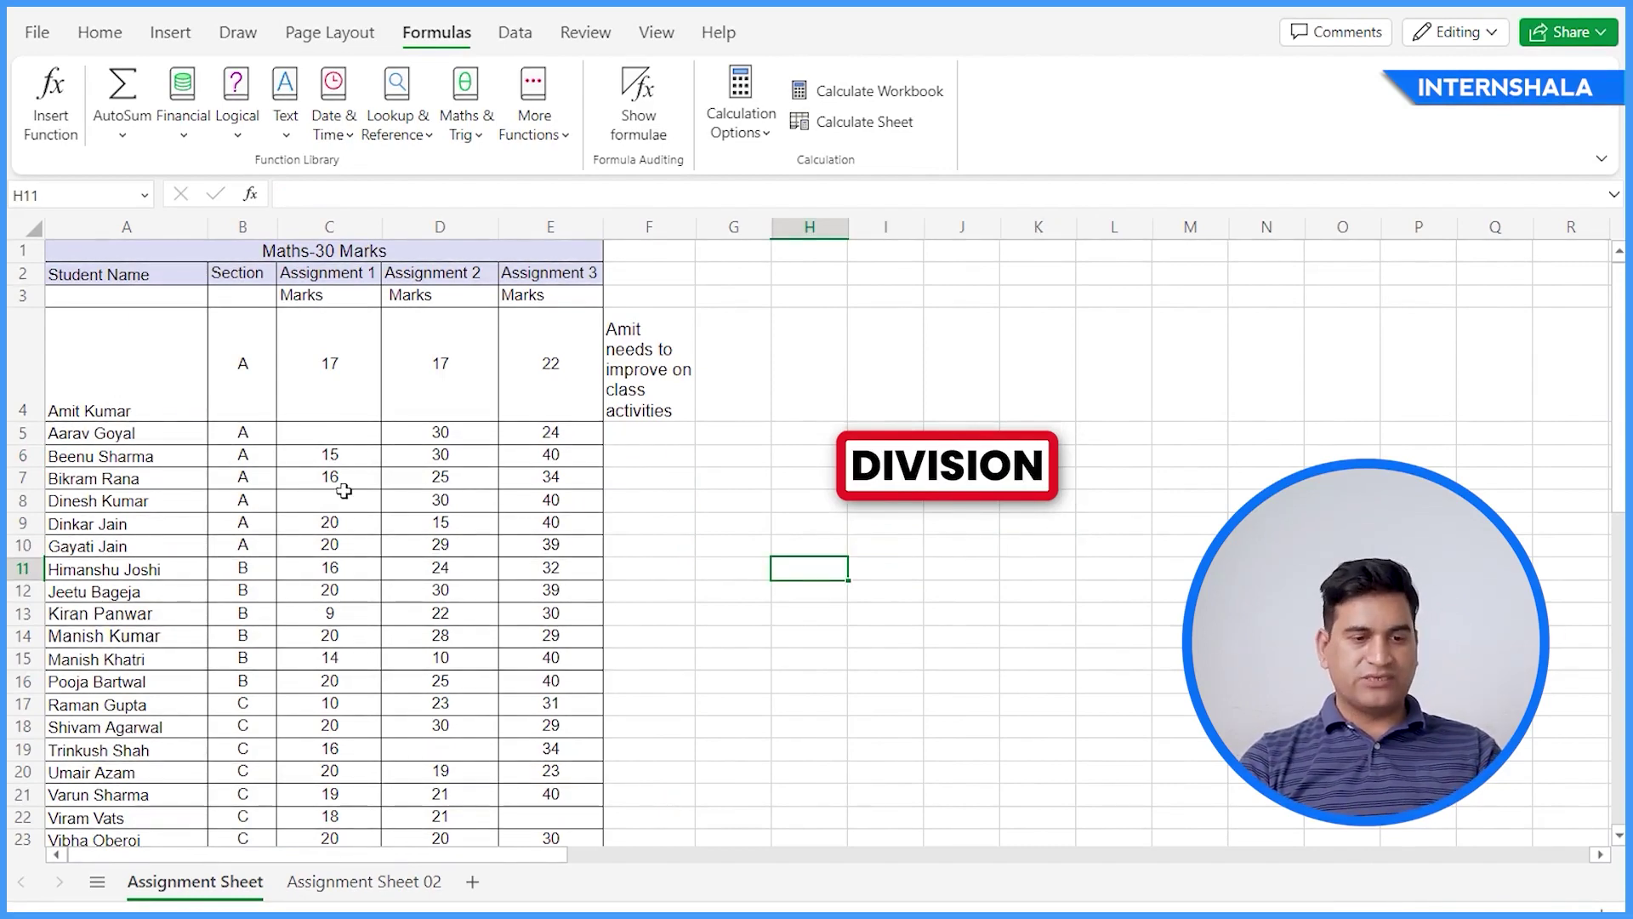
drag(341, 478, 459, 482)
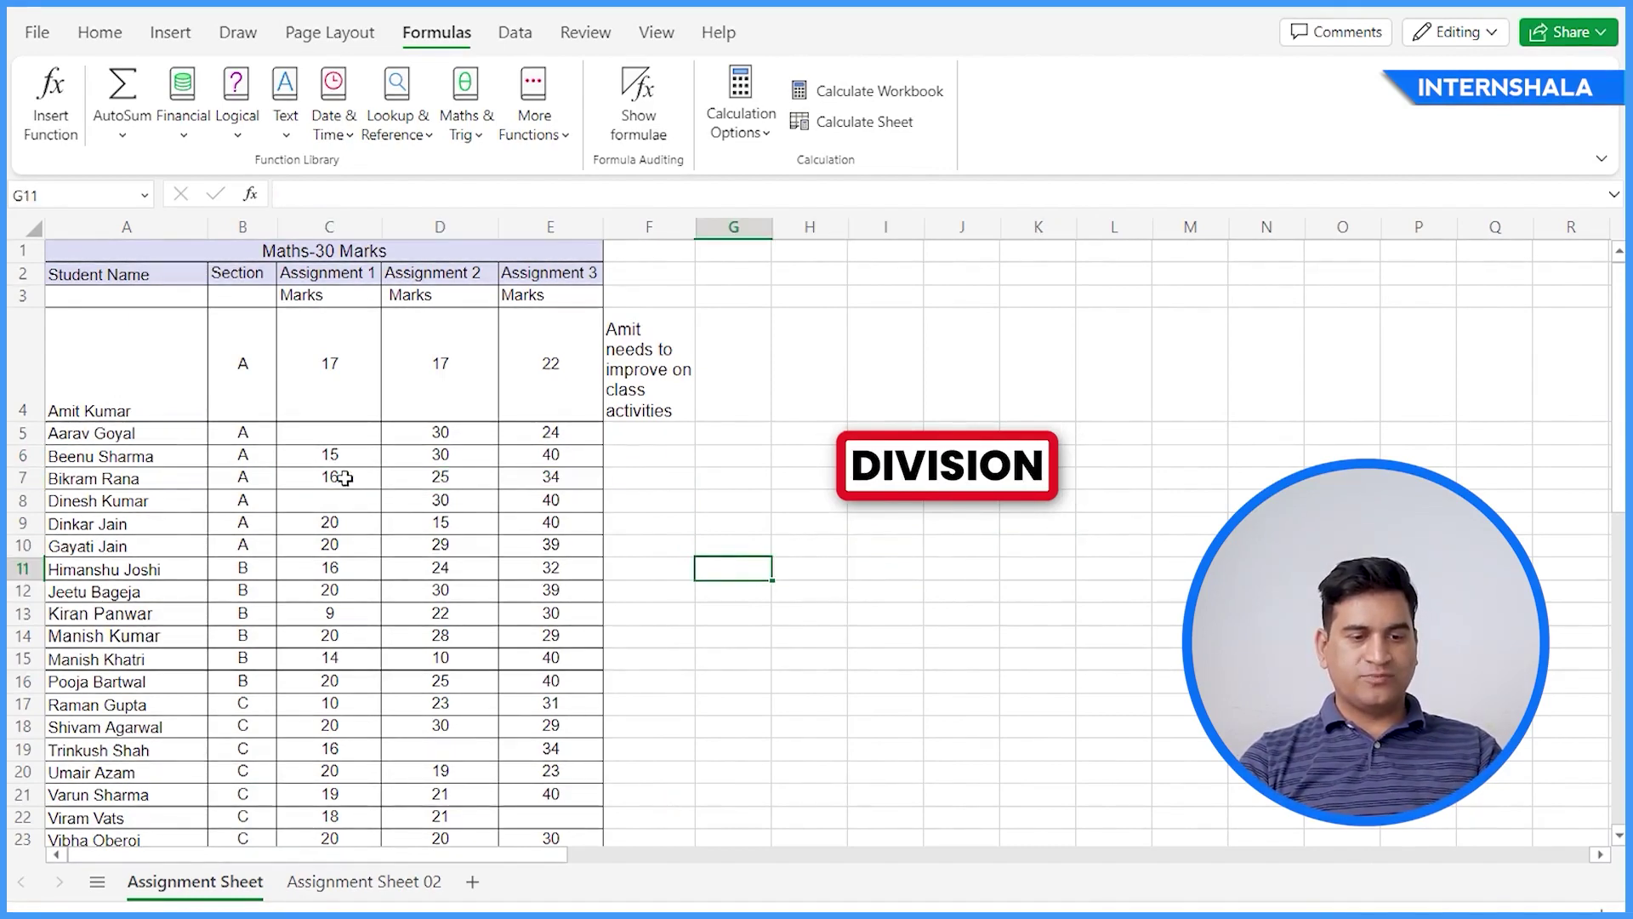
drag(333, 477, 547, 482)
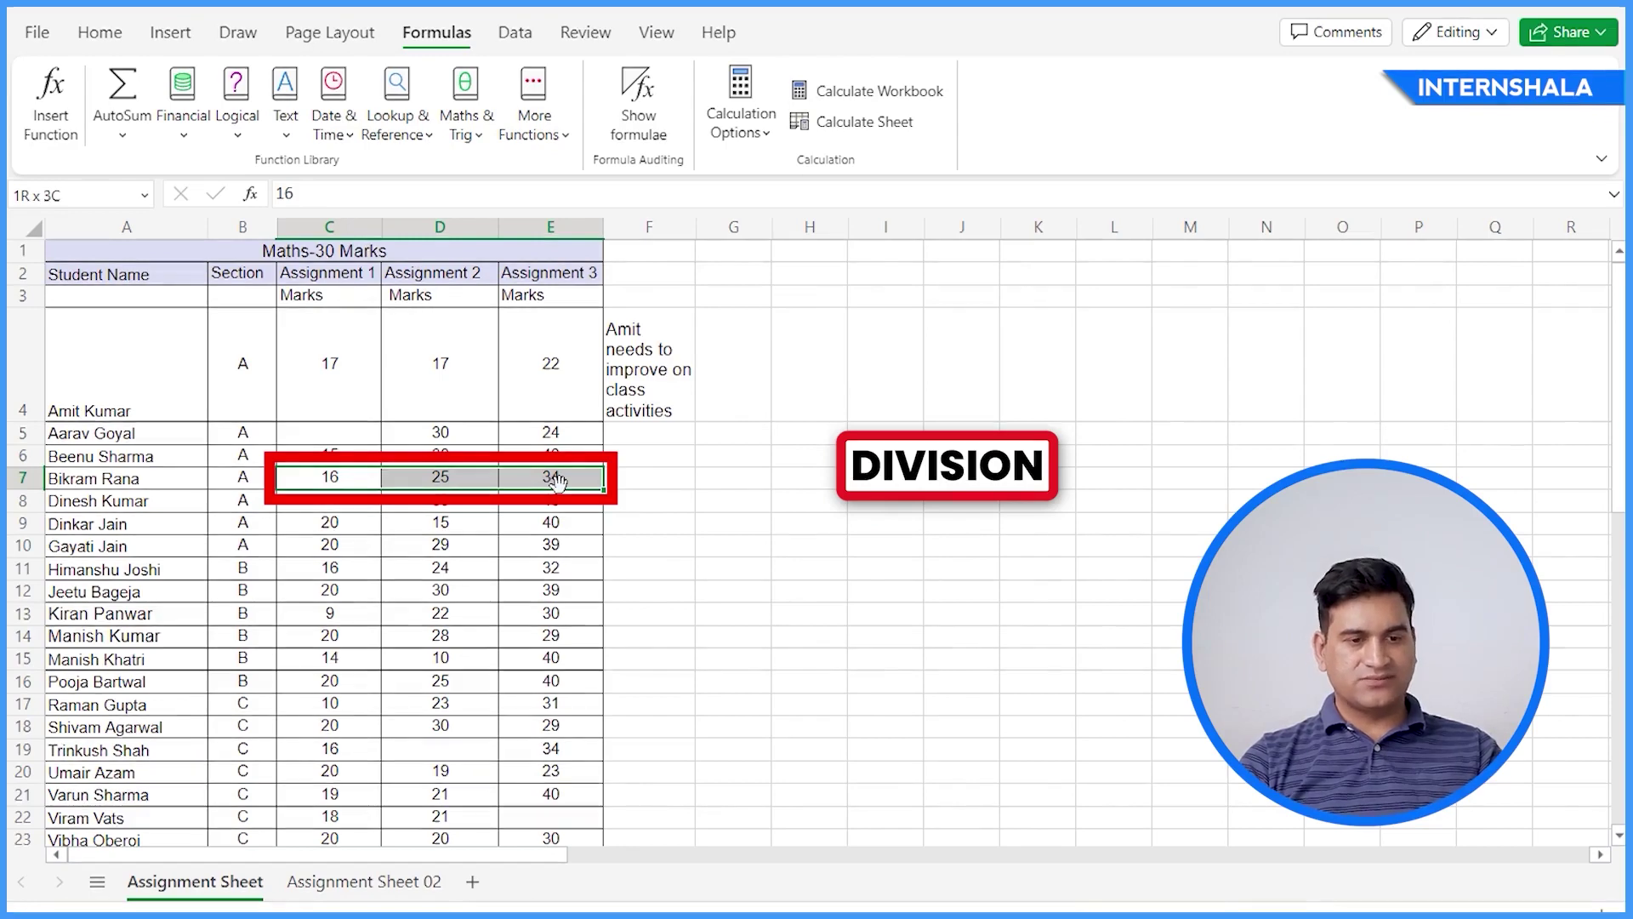
click(122, 95)
click(767, 551)
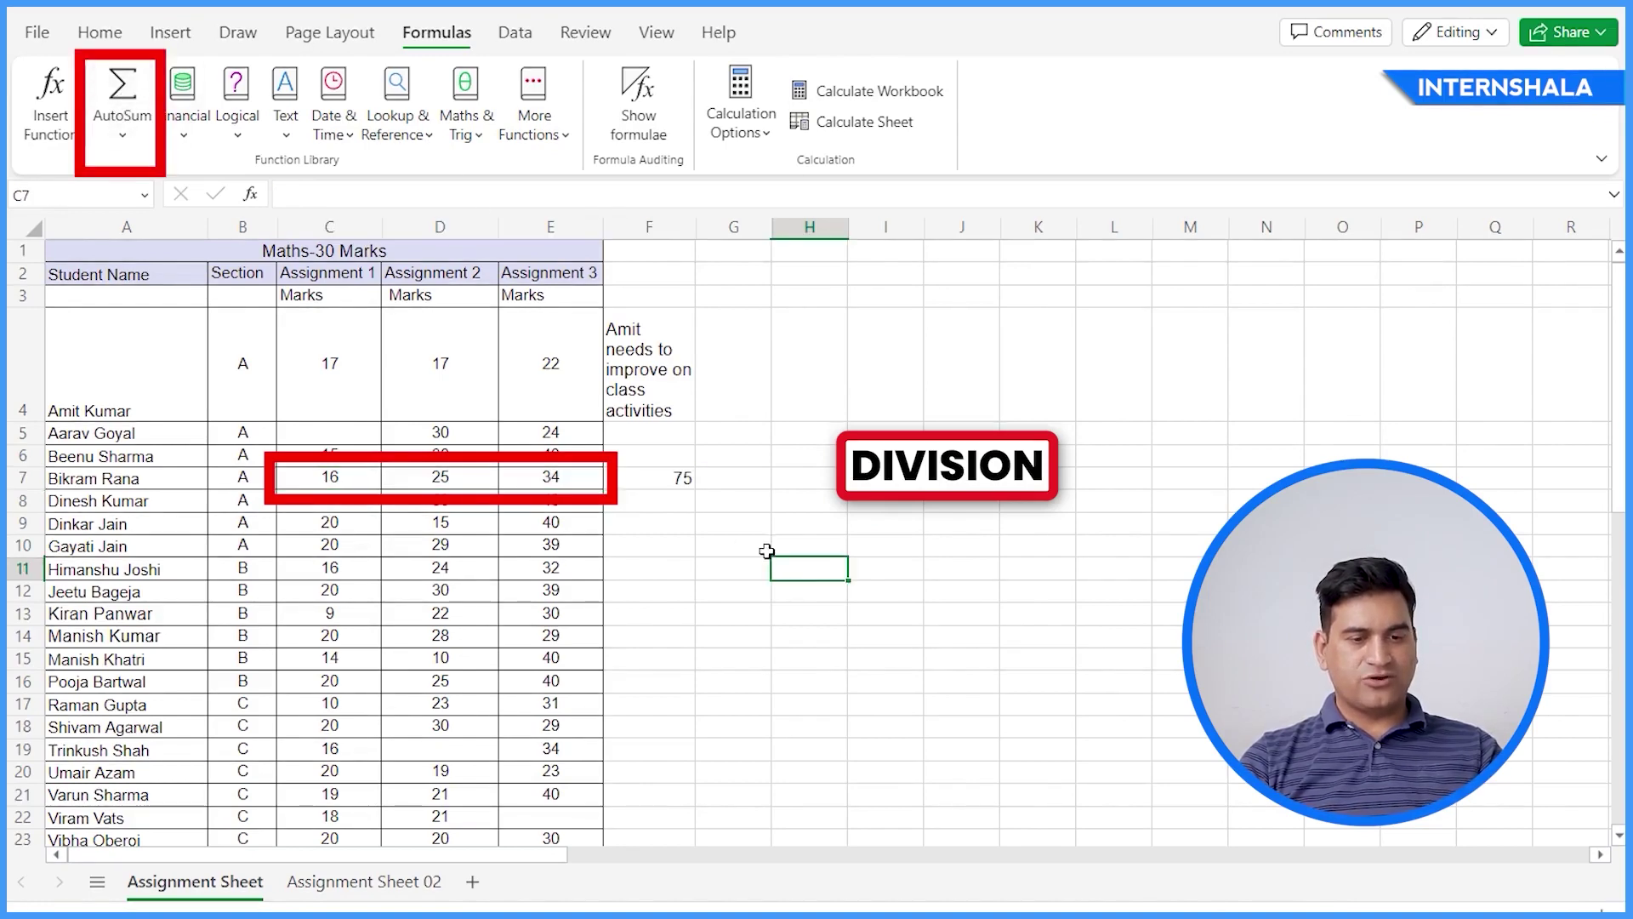
Change F7 to the average =SUM(C7:E7)/3, then delete it
double_click(676, 477)
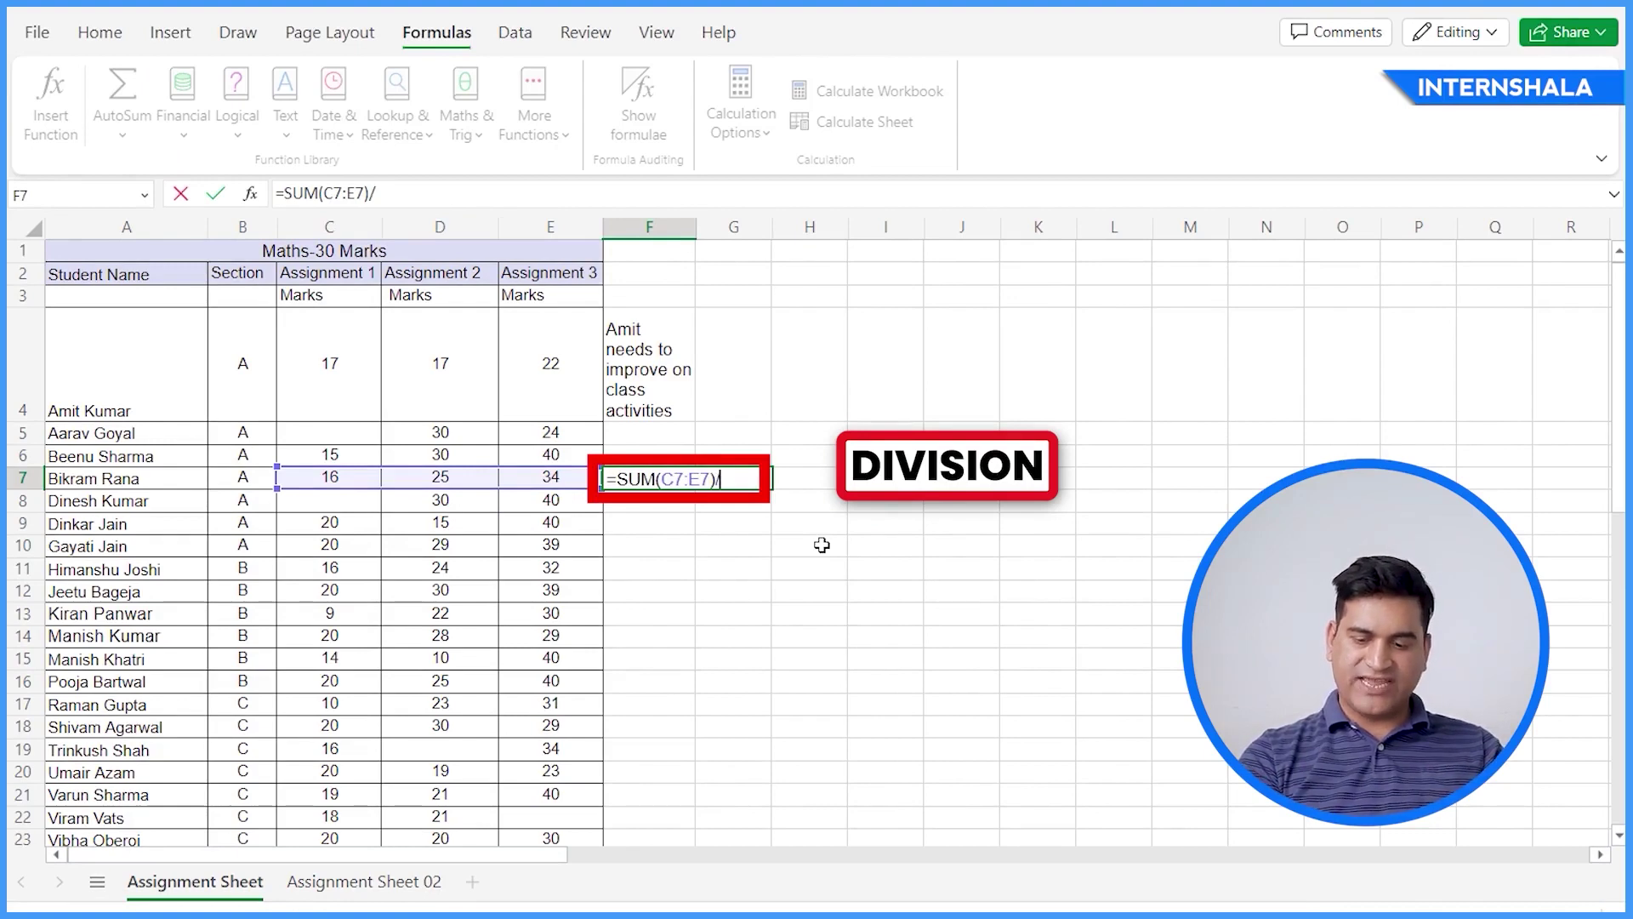
text(/3)
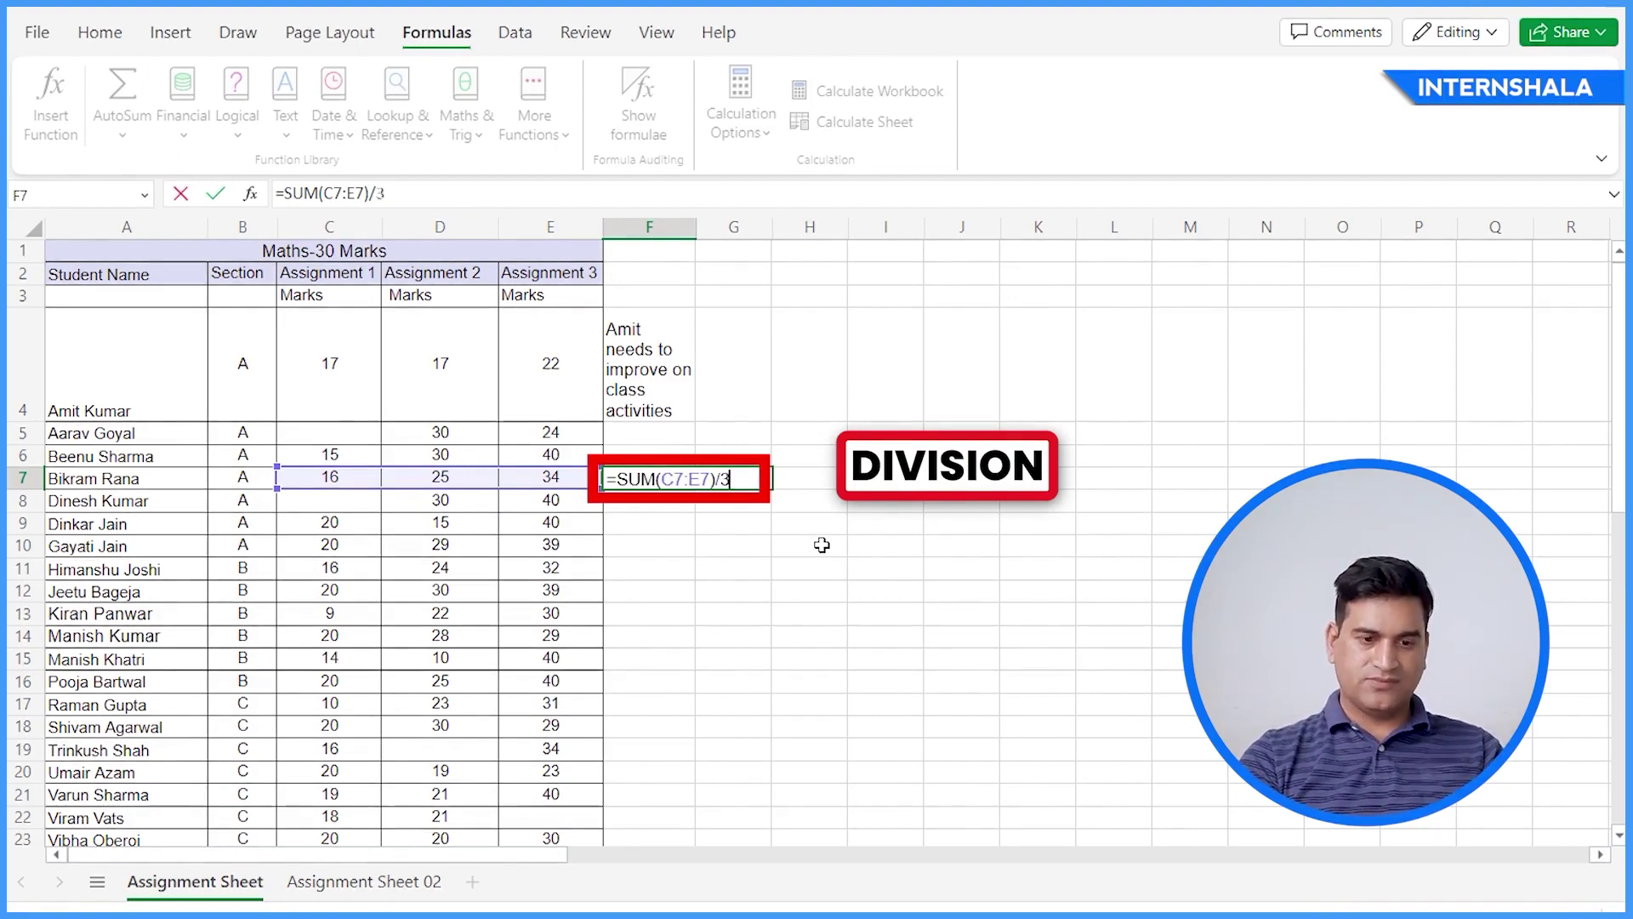
key(Return)
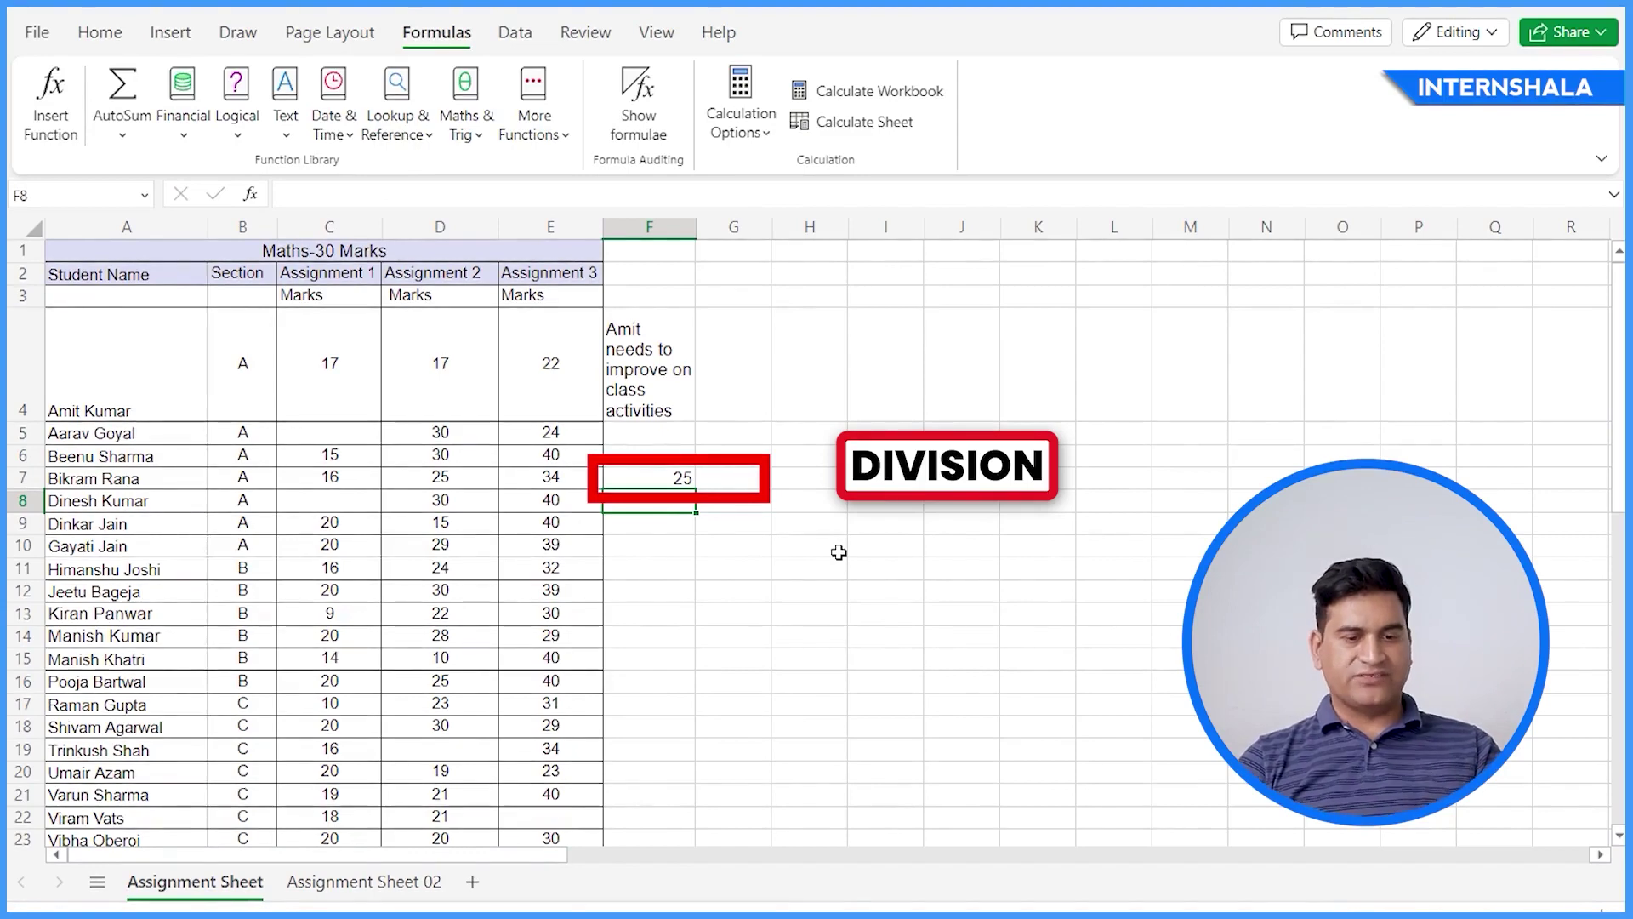
key(Up)
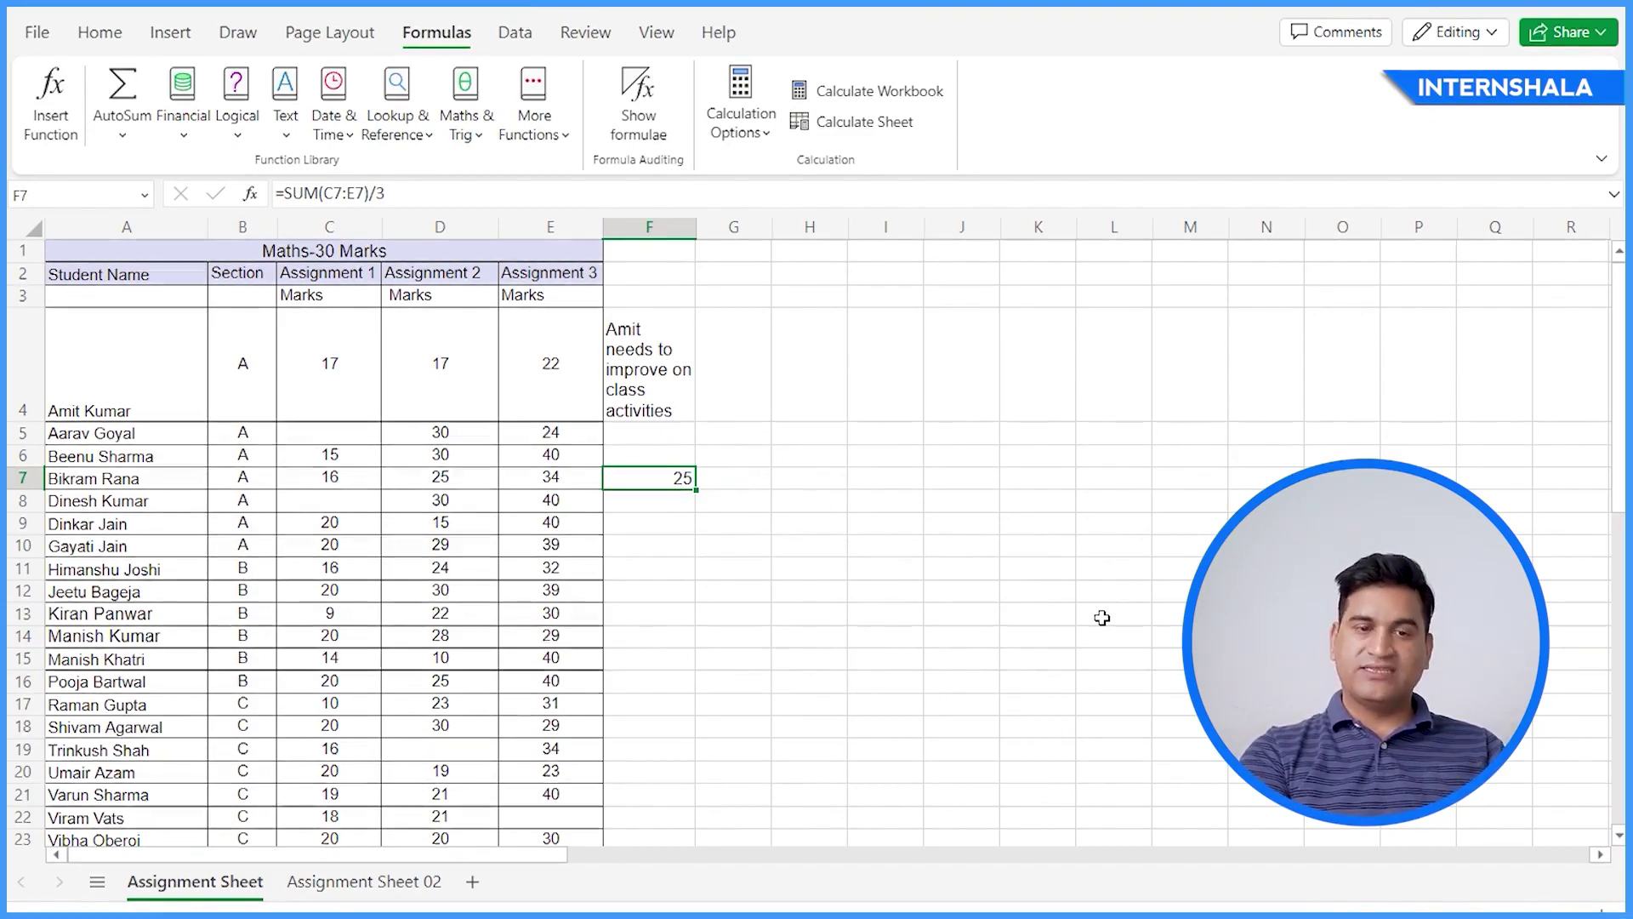
key(Delete)
click(714, 545)
click(653, 481)
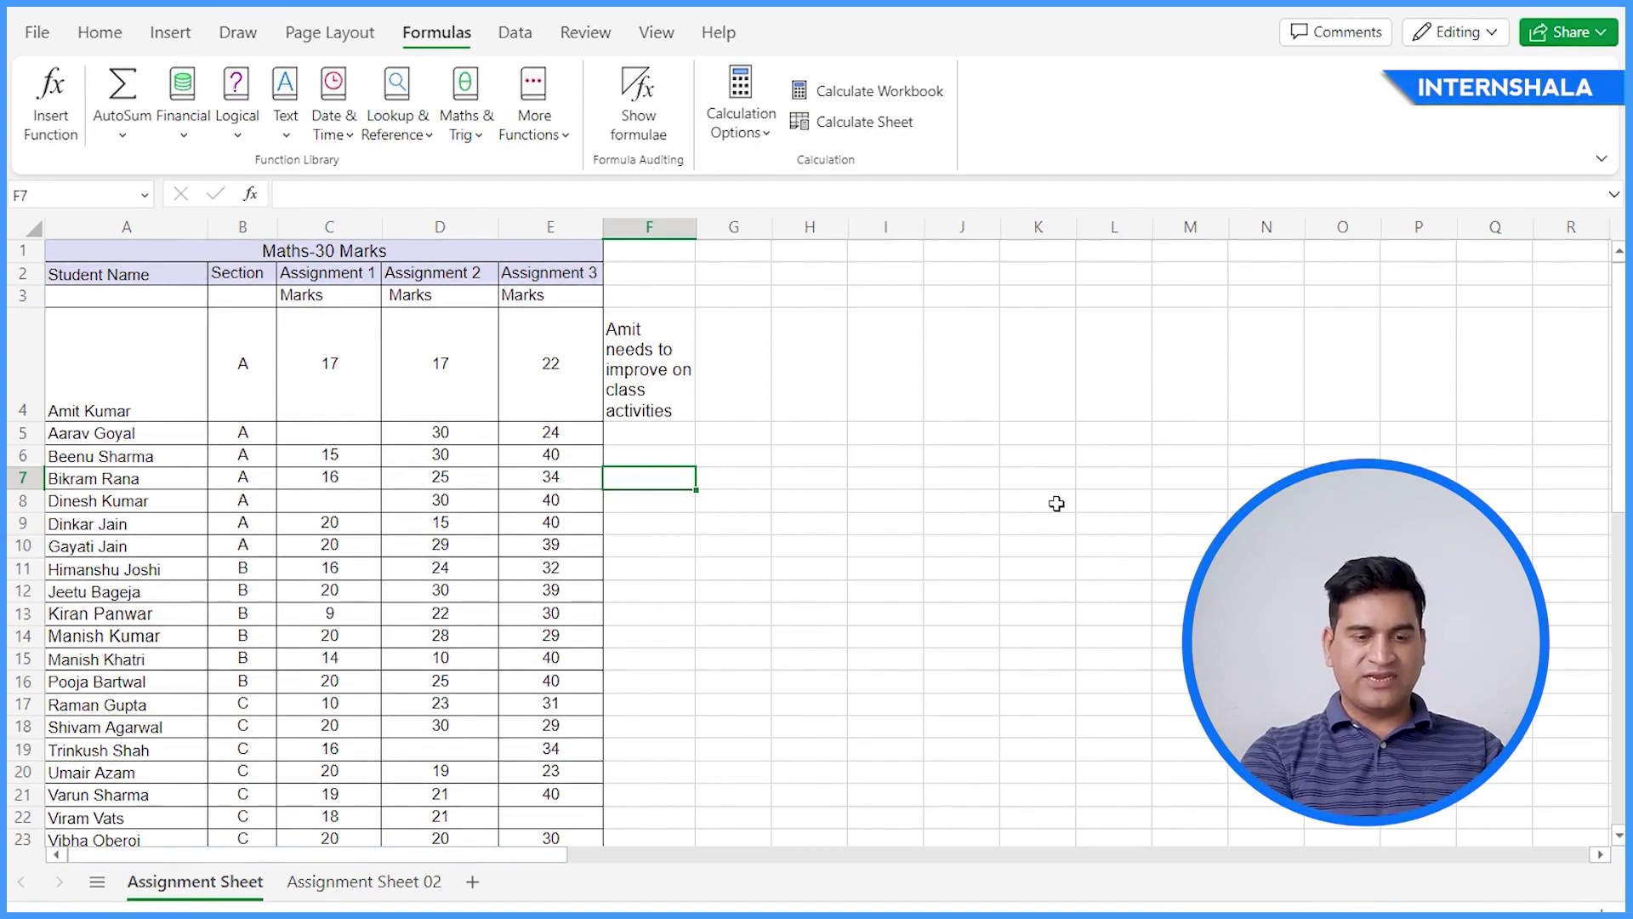
Enter =(C7+D7+E7) in F7 to total row 7's three marks
text(=)
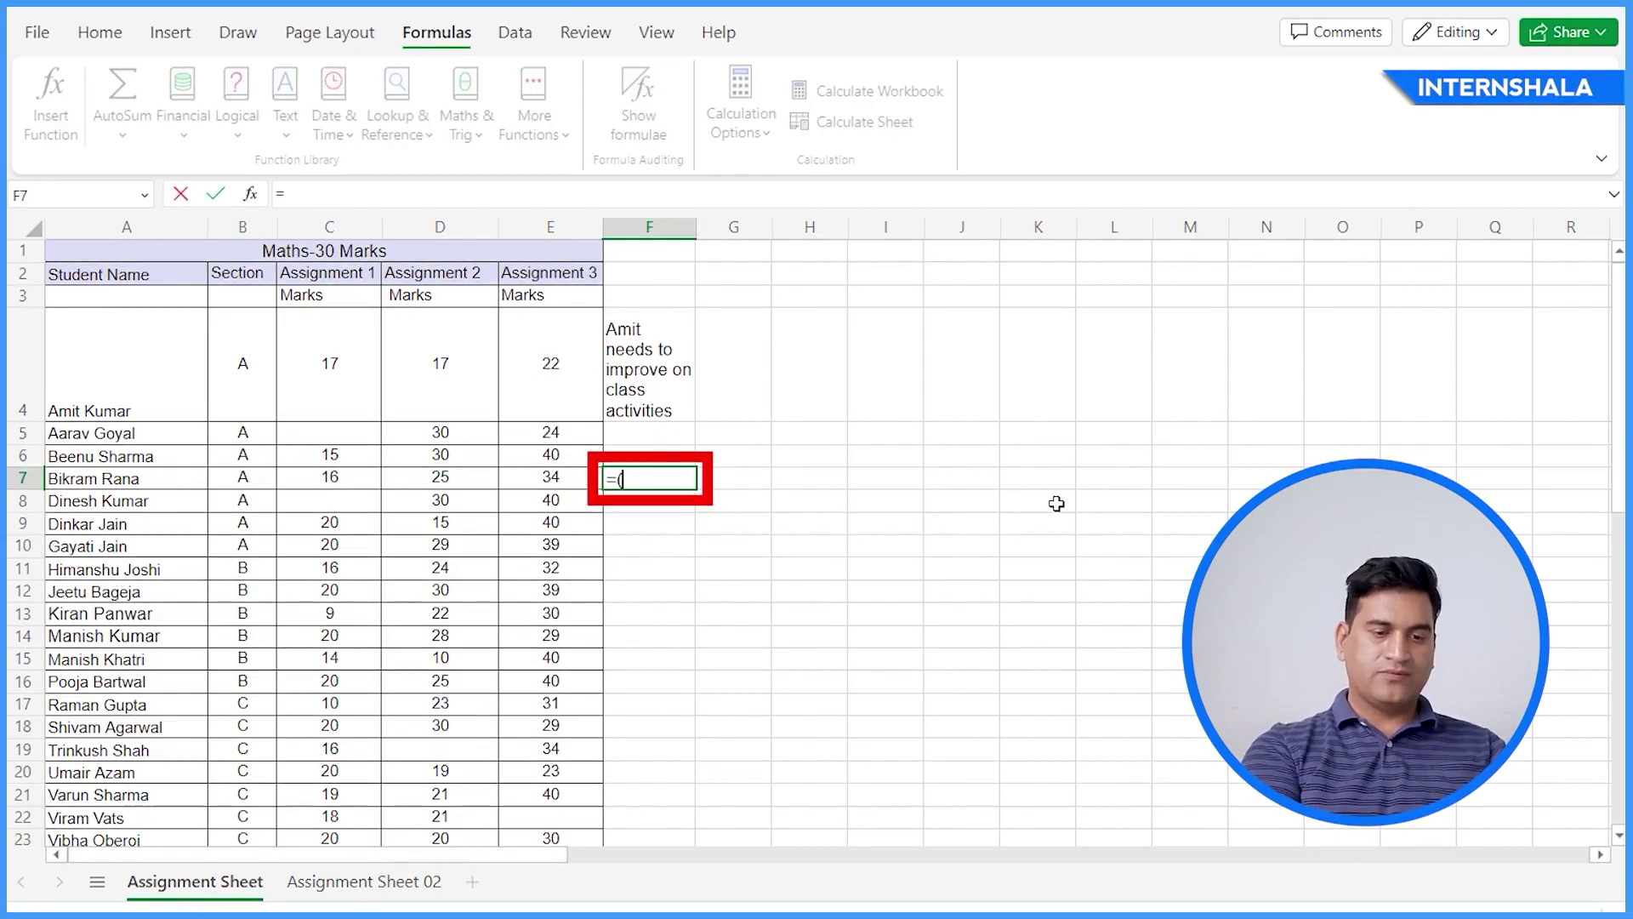
text(()
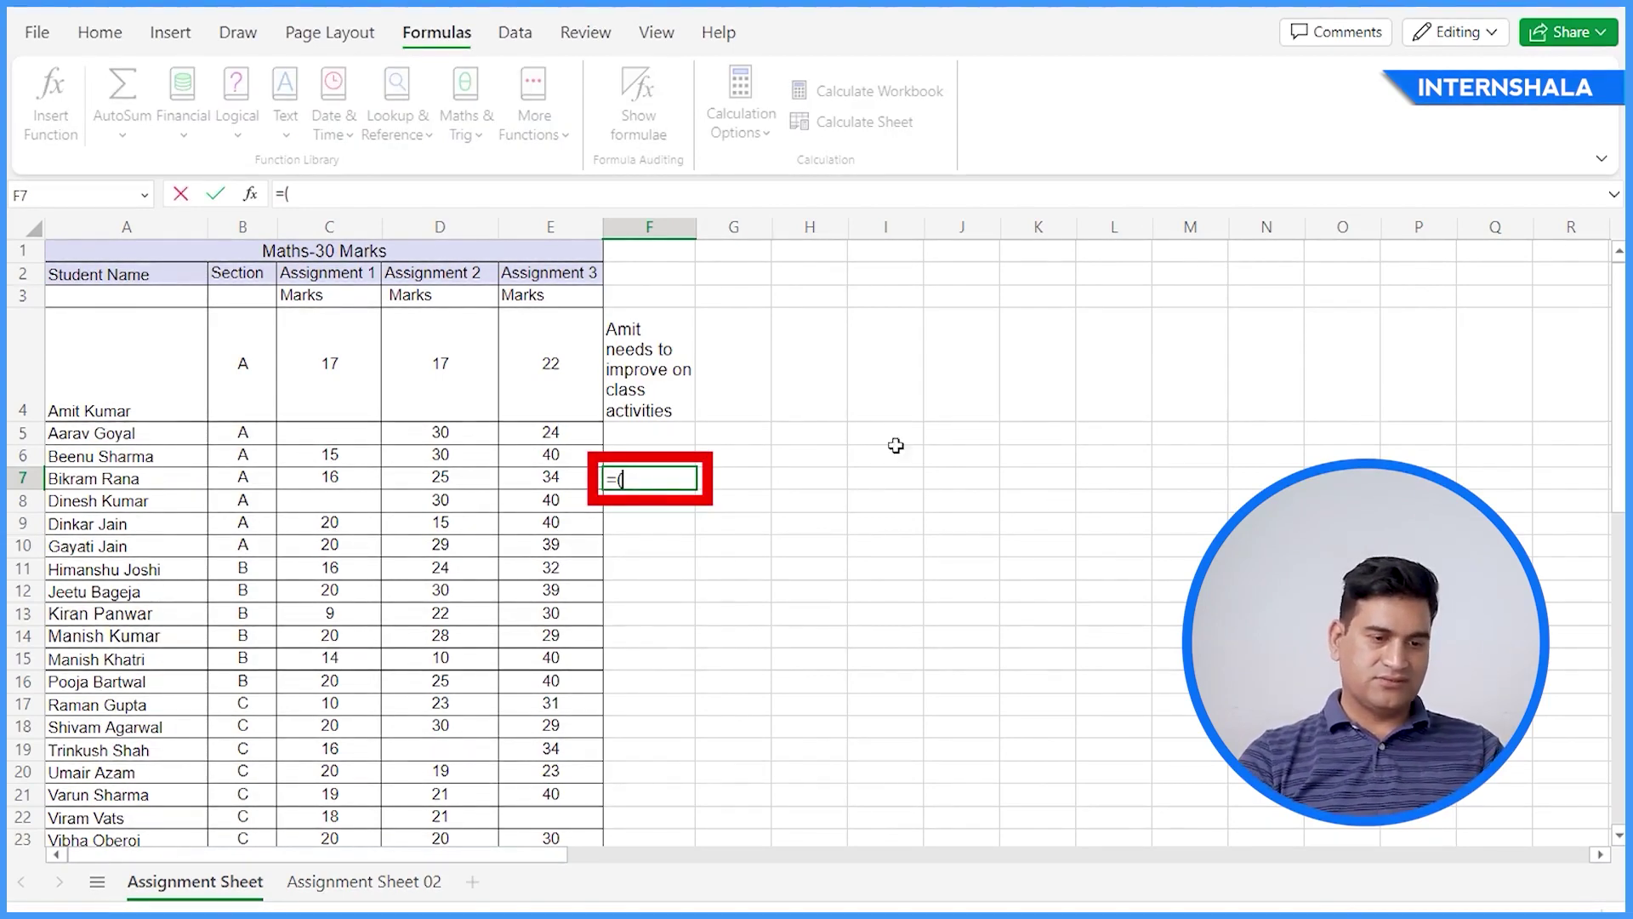
click(358, 477)
text(+)
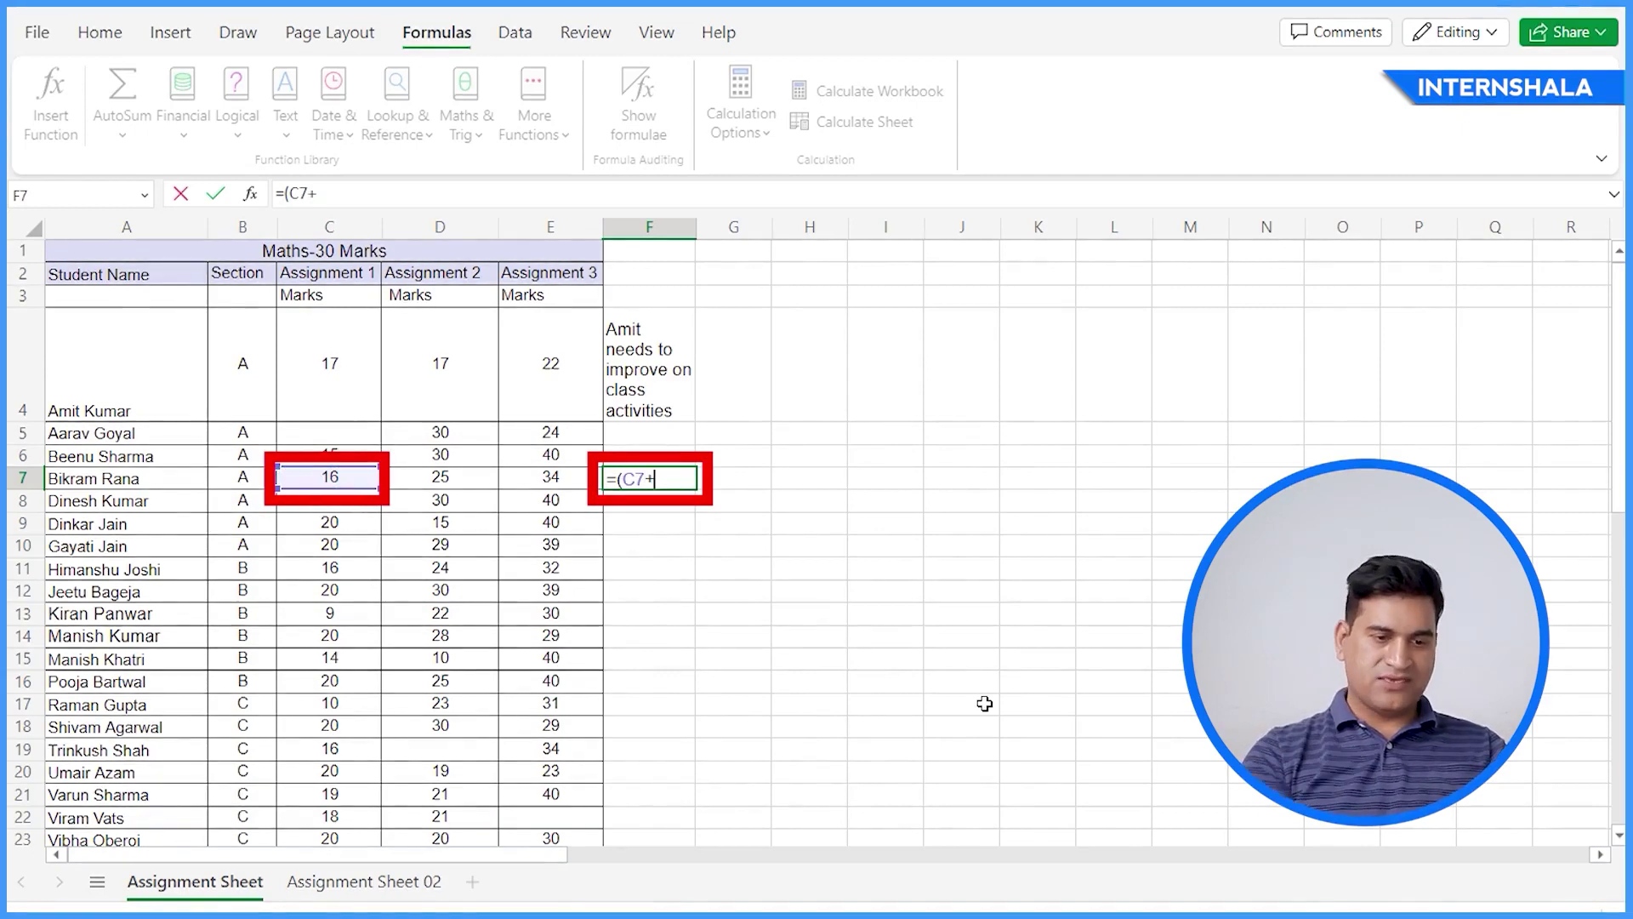
click(437, 475)
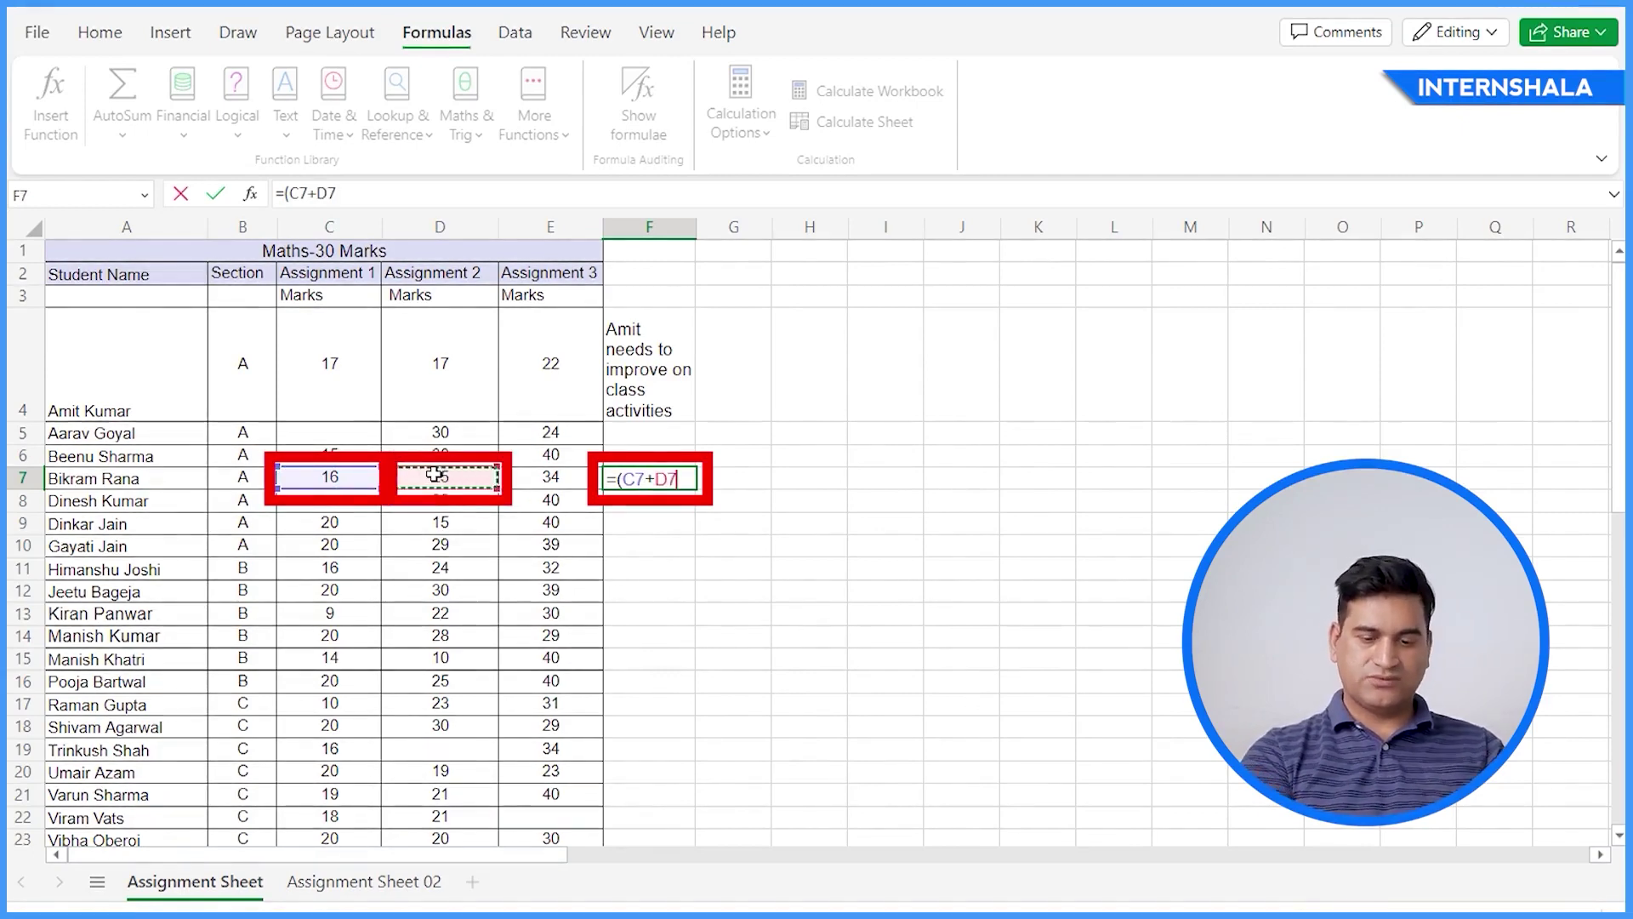
text(+)
click(563, 478)
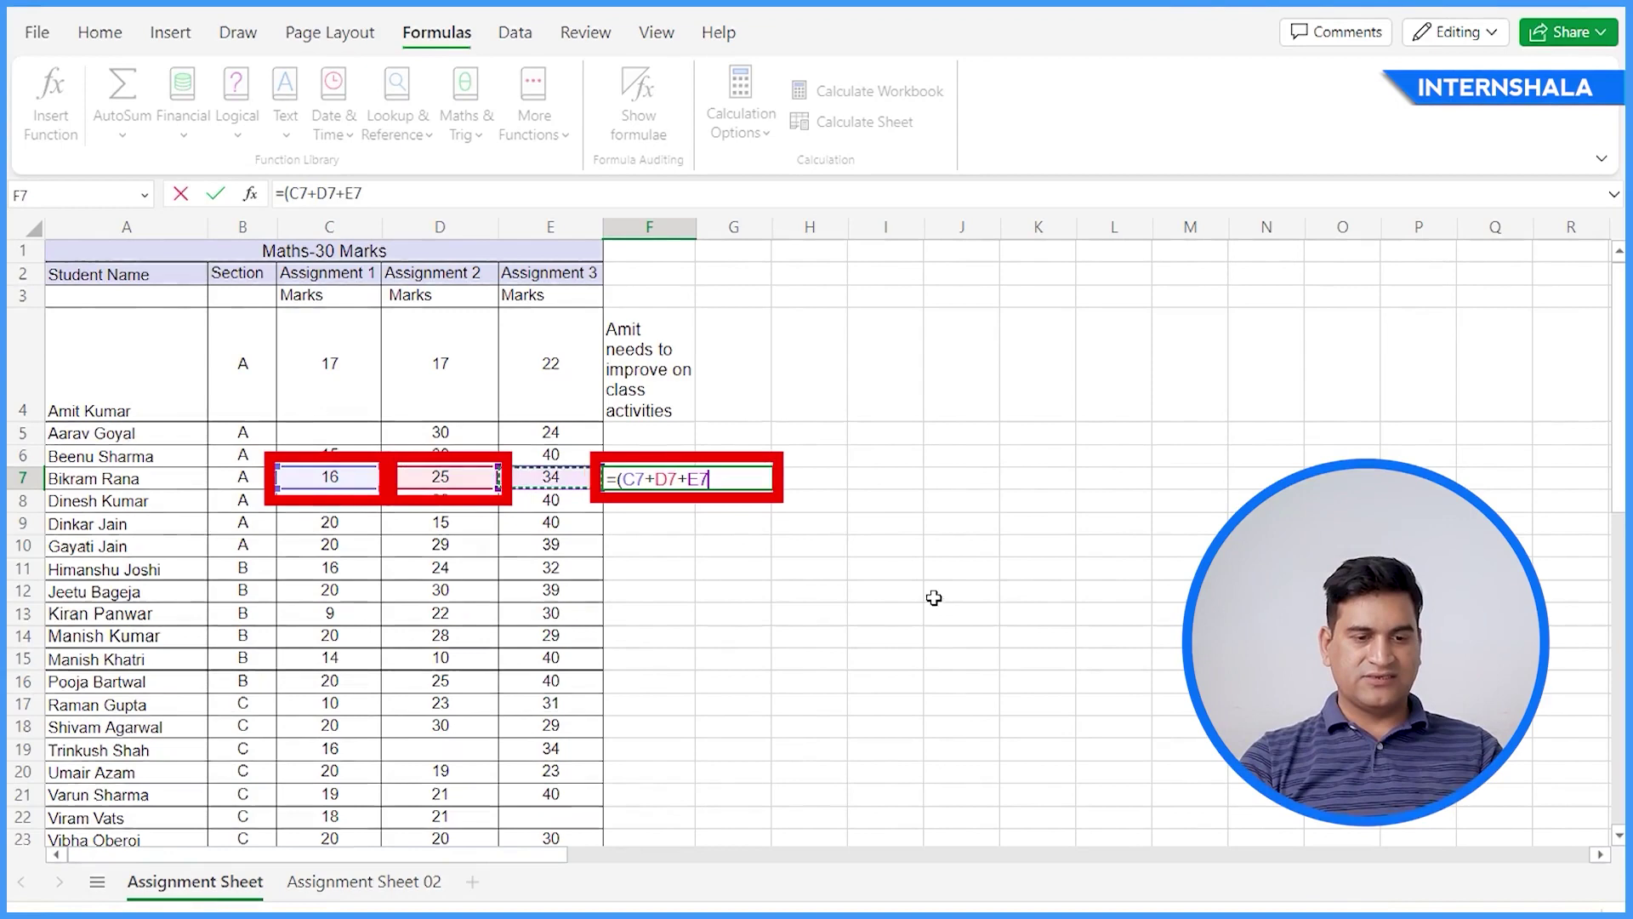
text())
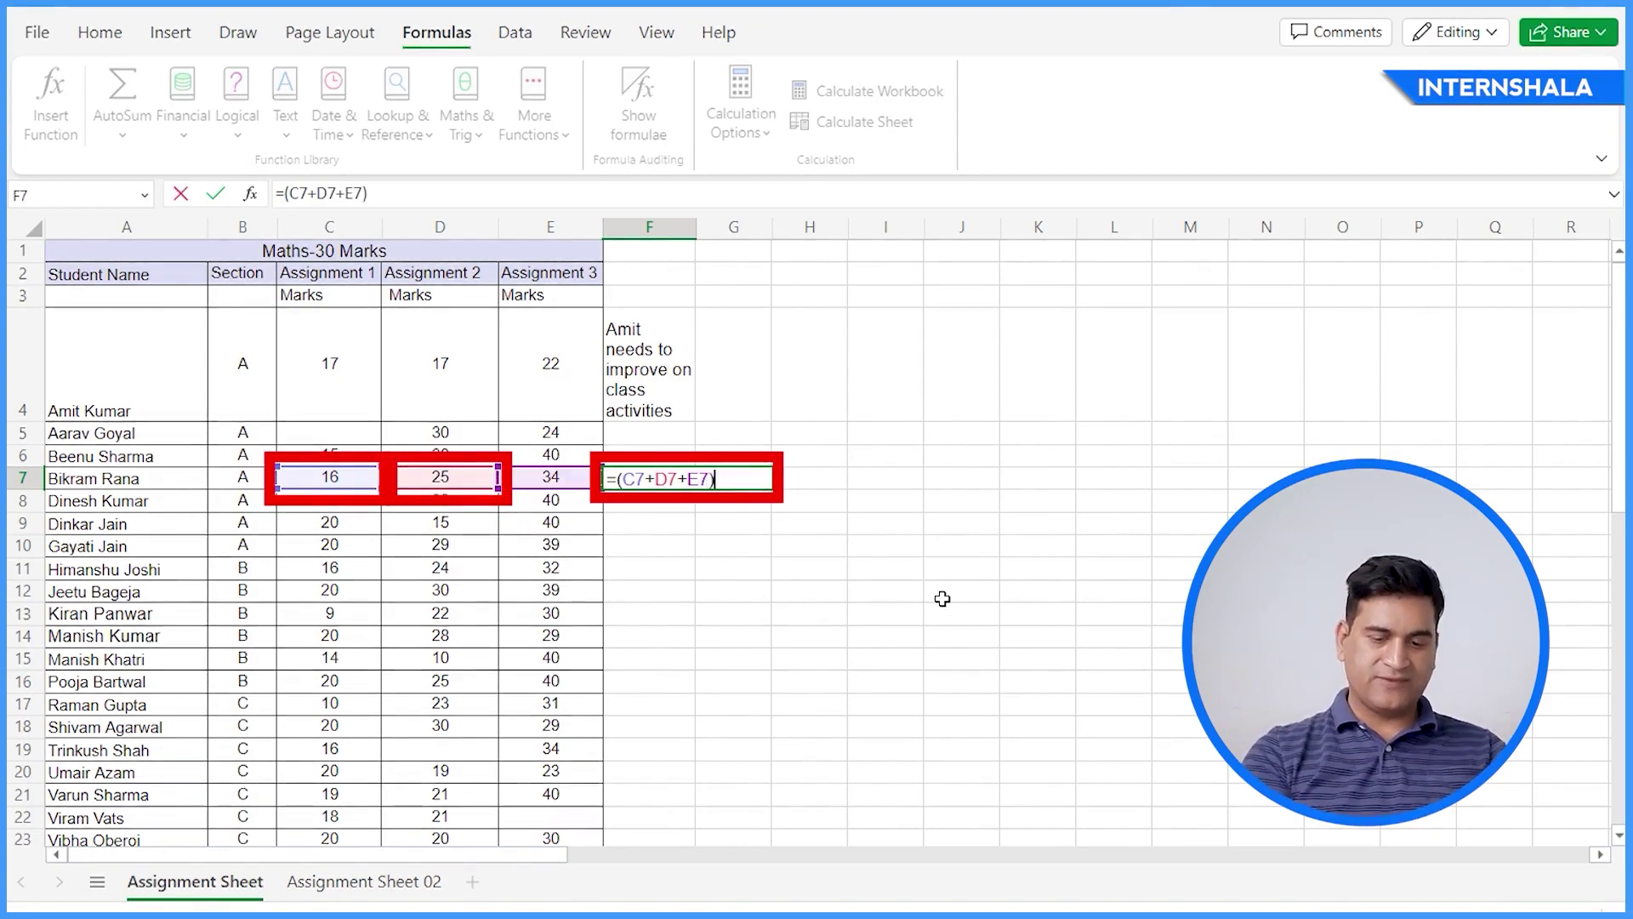
key(Return)
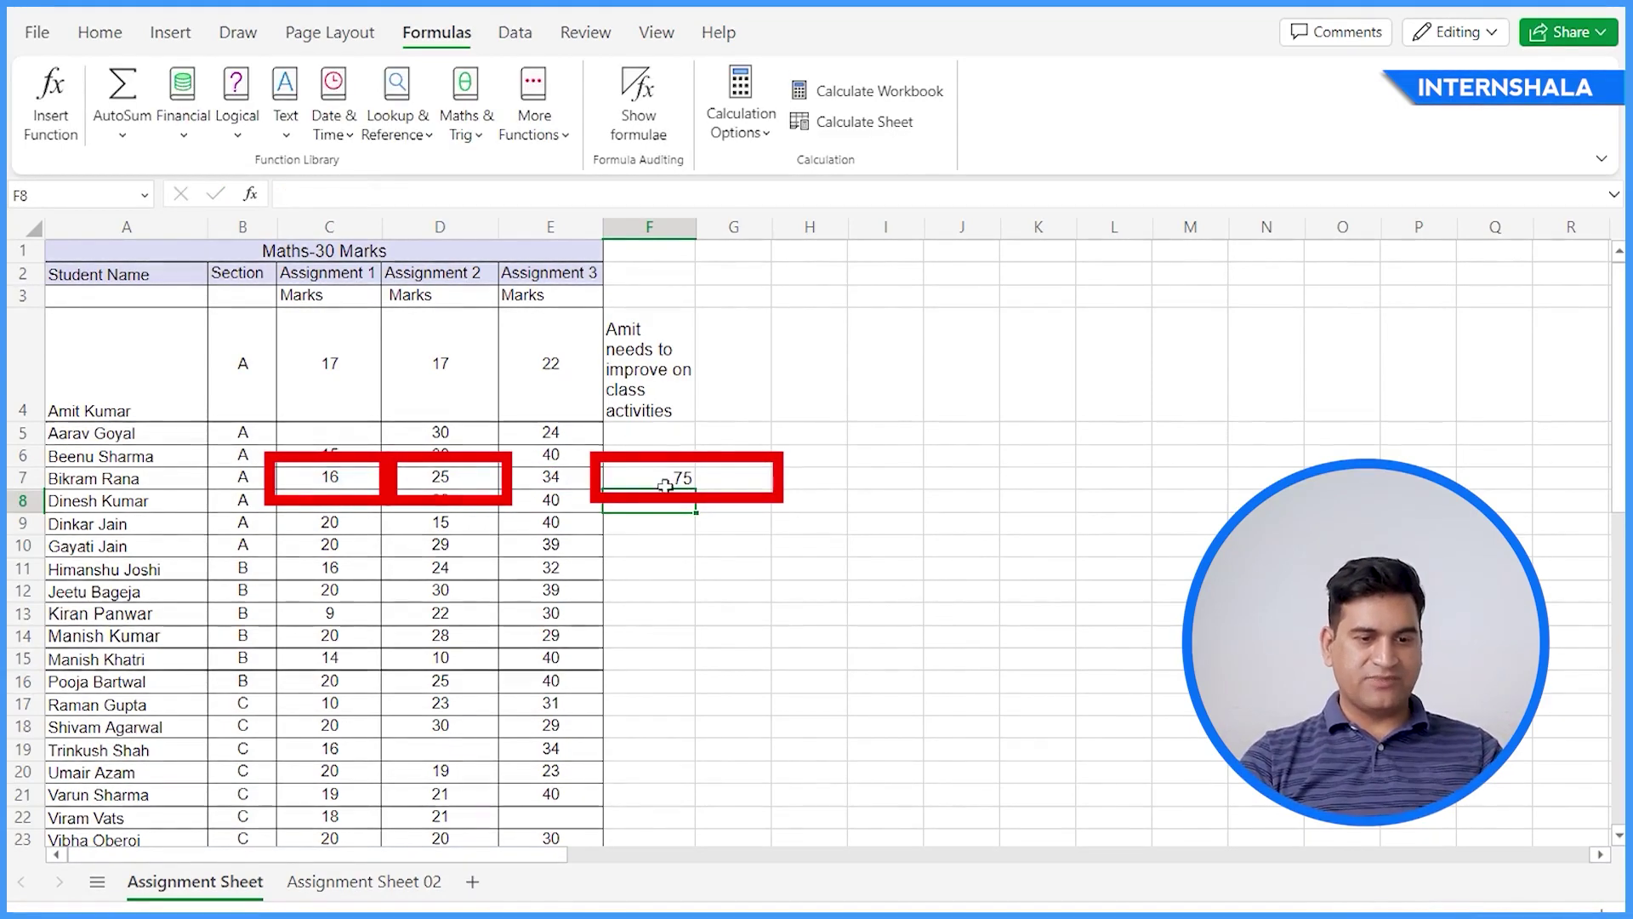
Edit F7's formula to divide by 3, giving the average 25
click(666, 481)
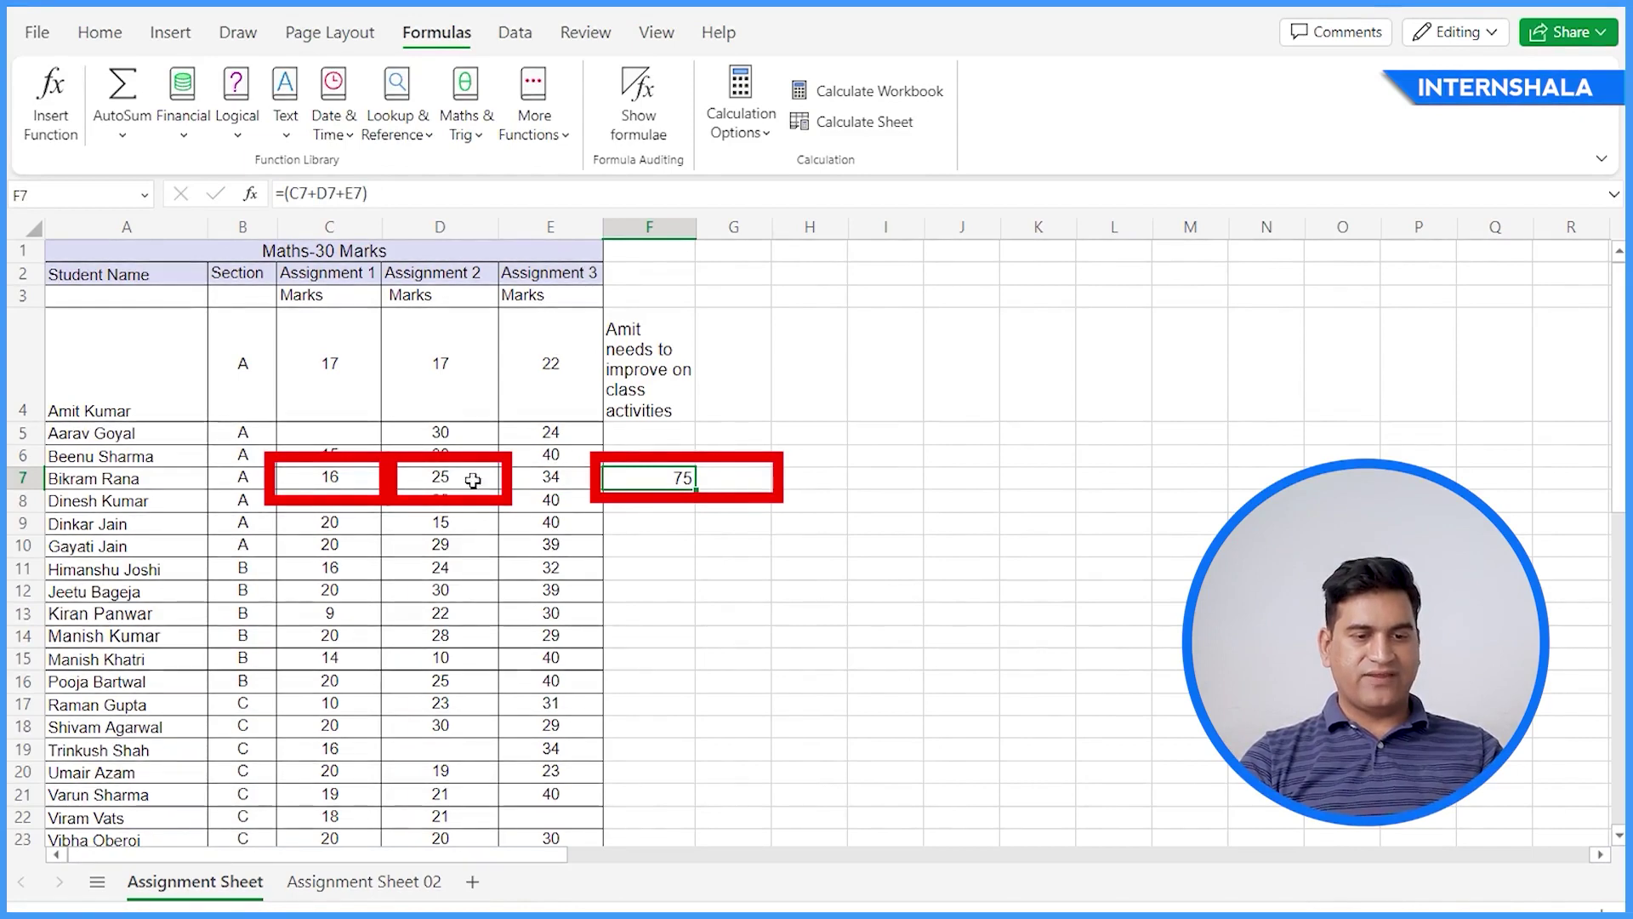
key(F2)
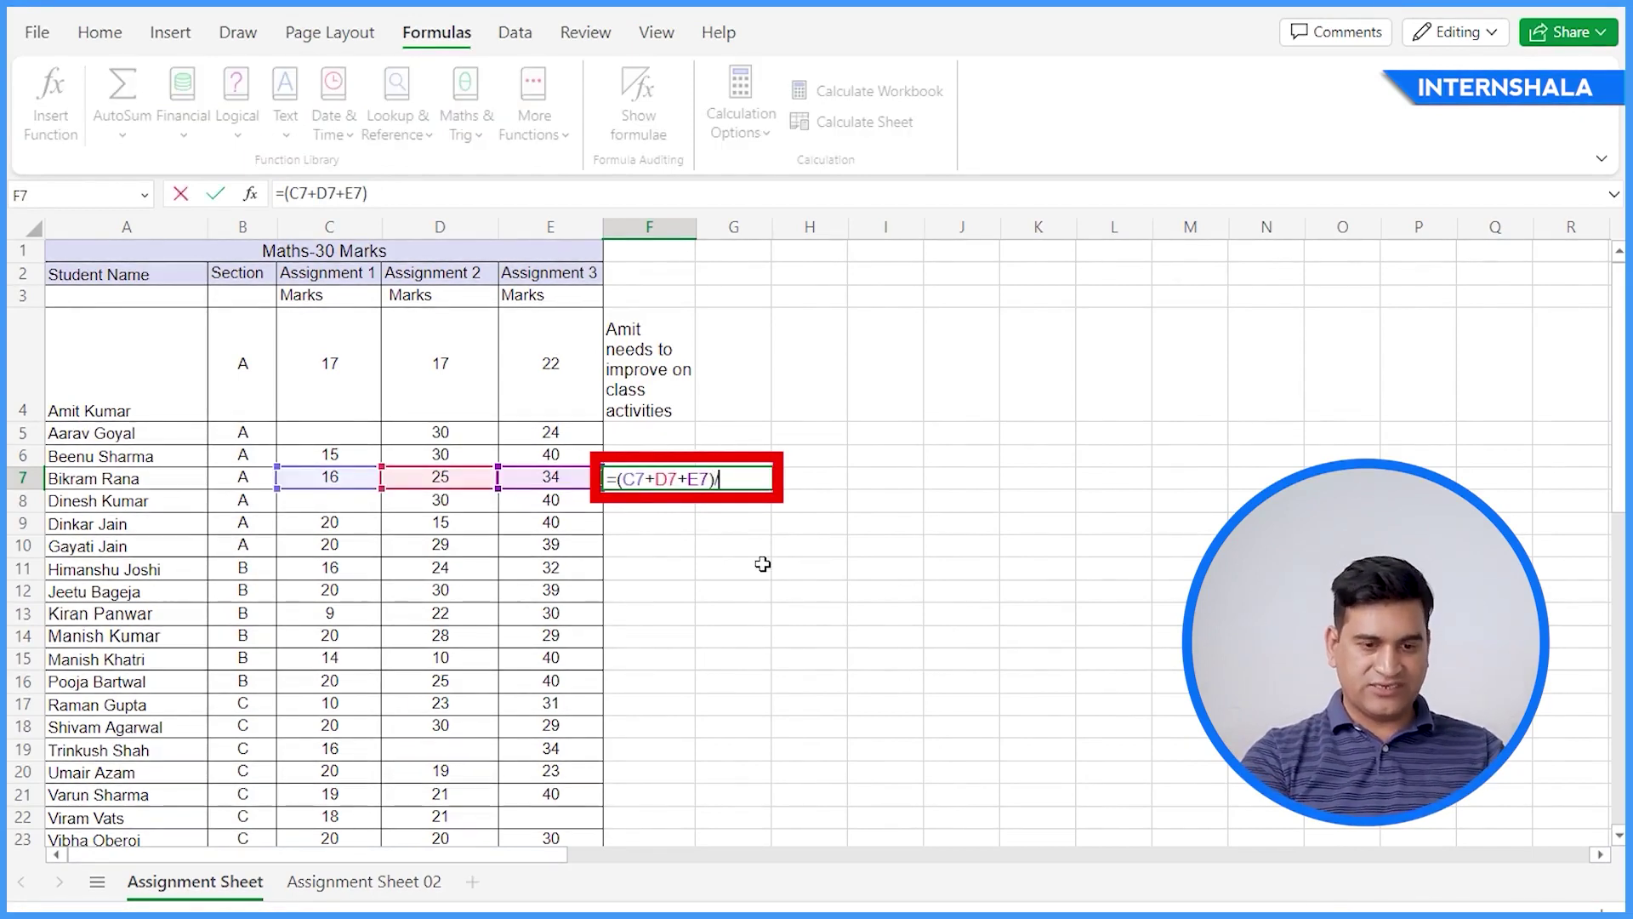
text(/3)
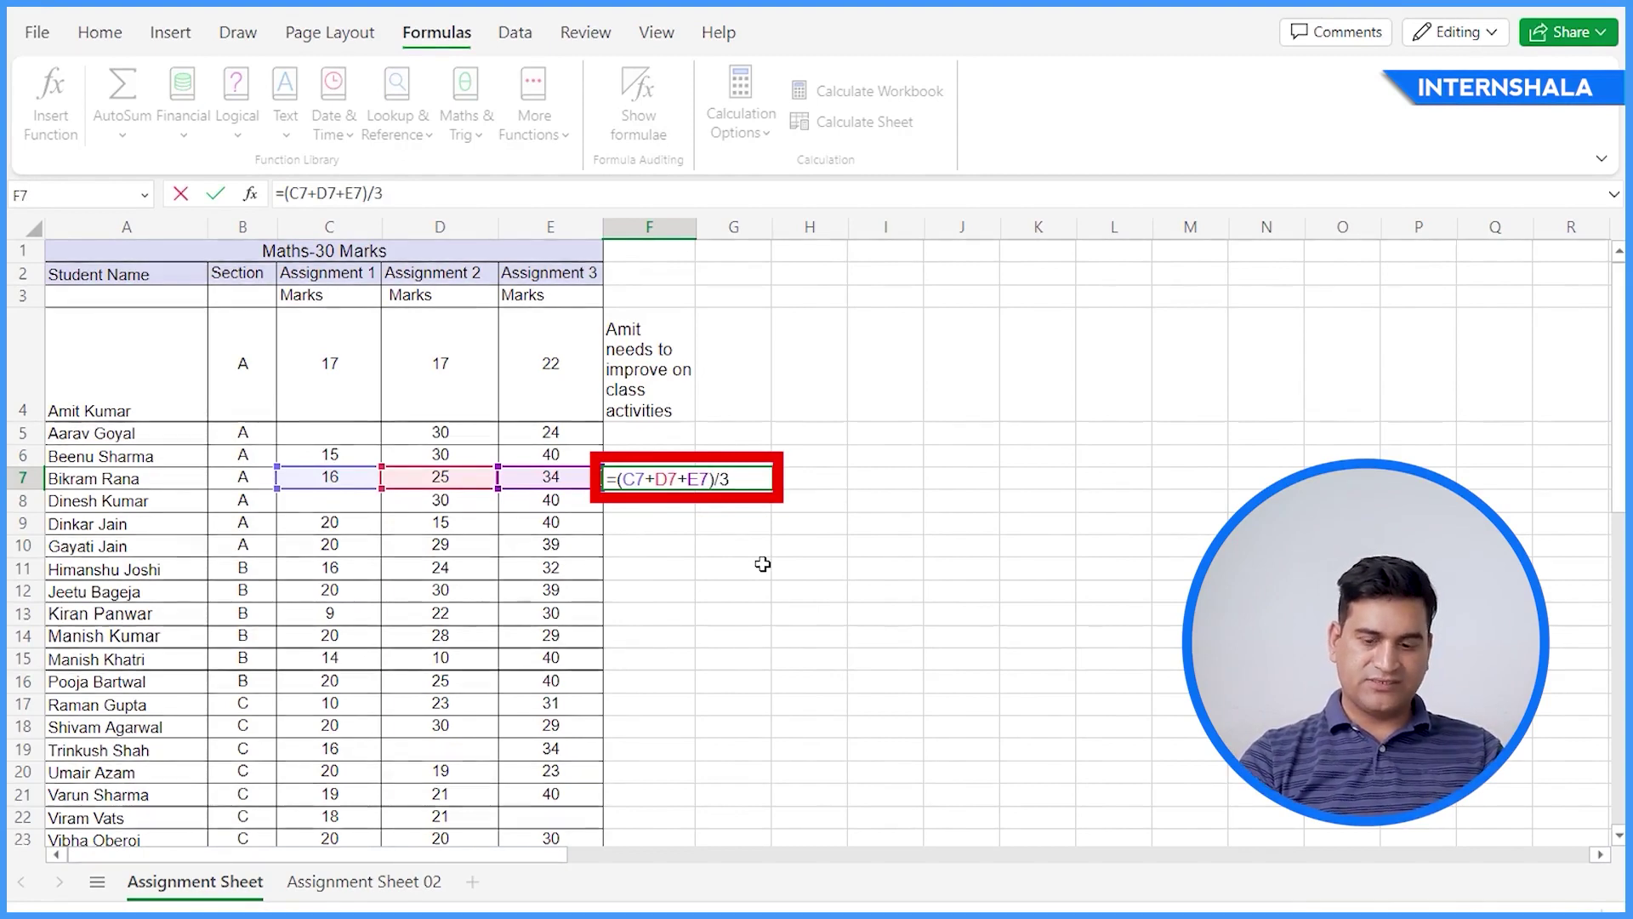
key(Return)
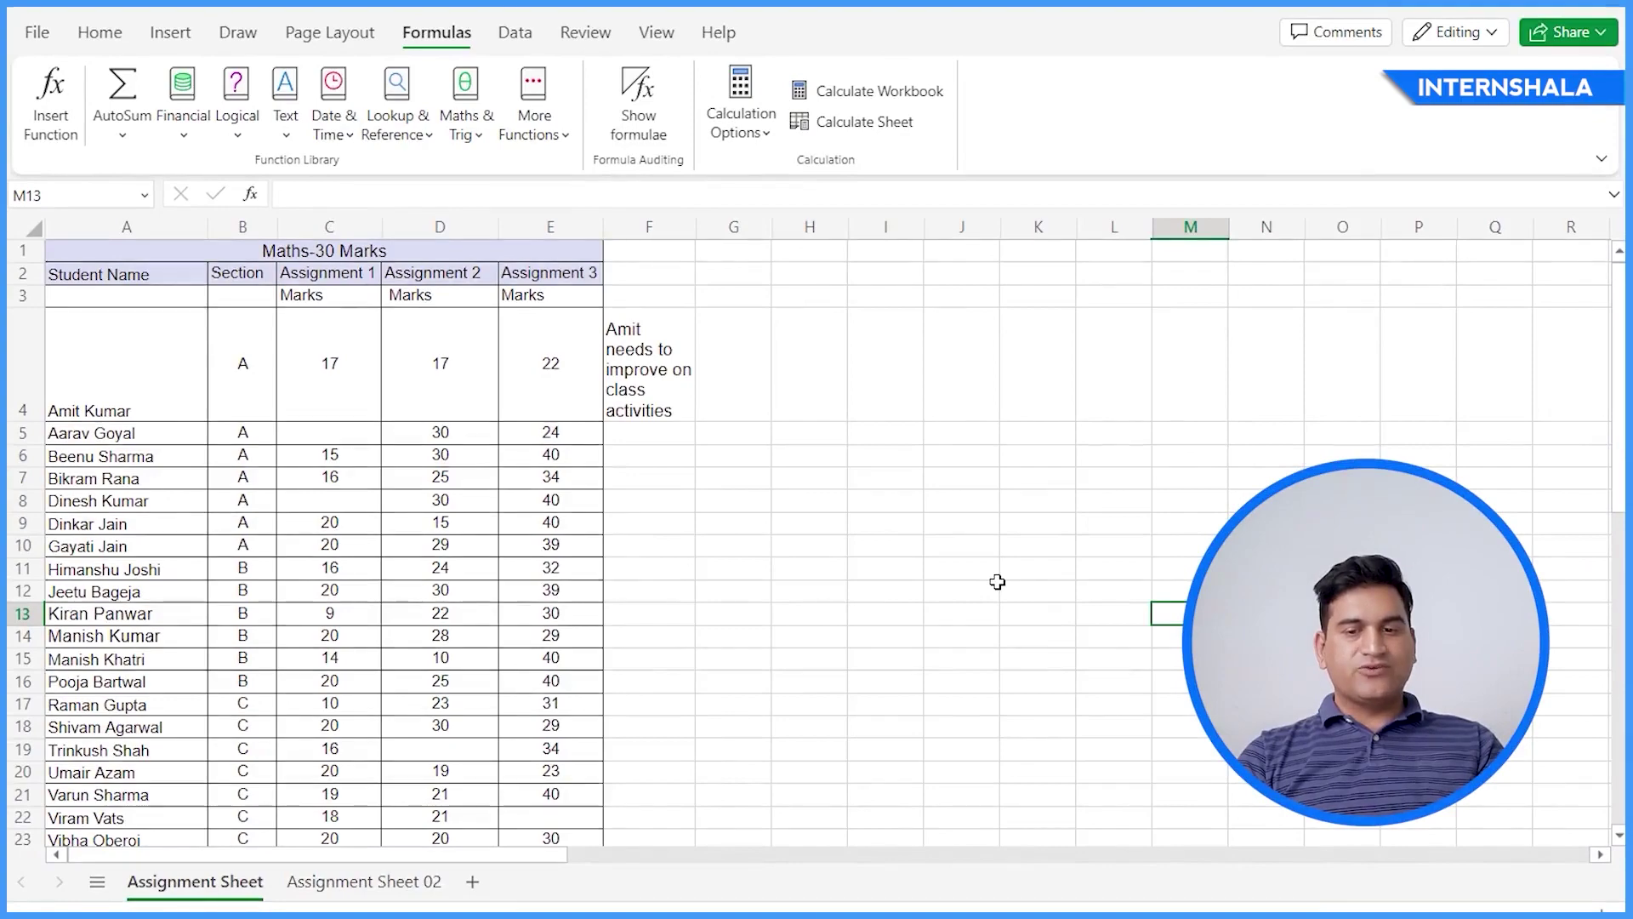
Select the entire marks table with Ctrl+A and bring up the chart insertion options
click(981, 573)
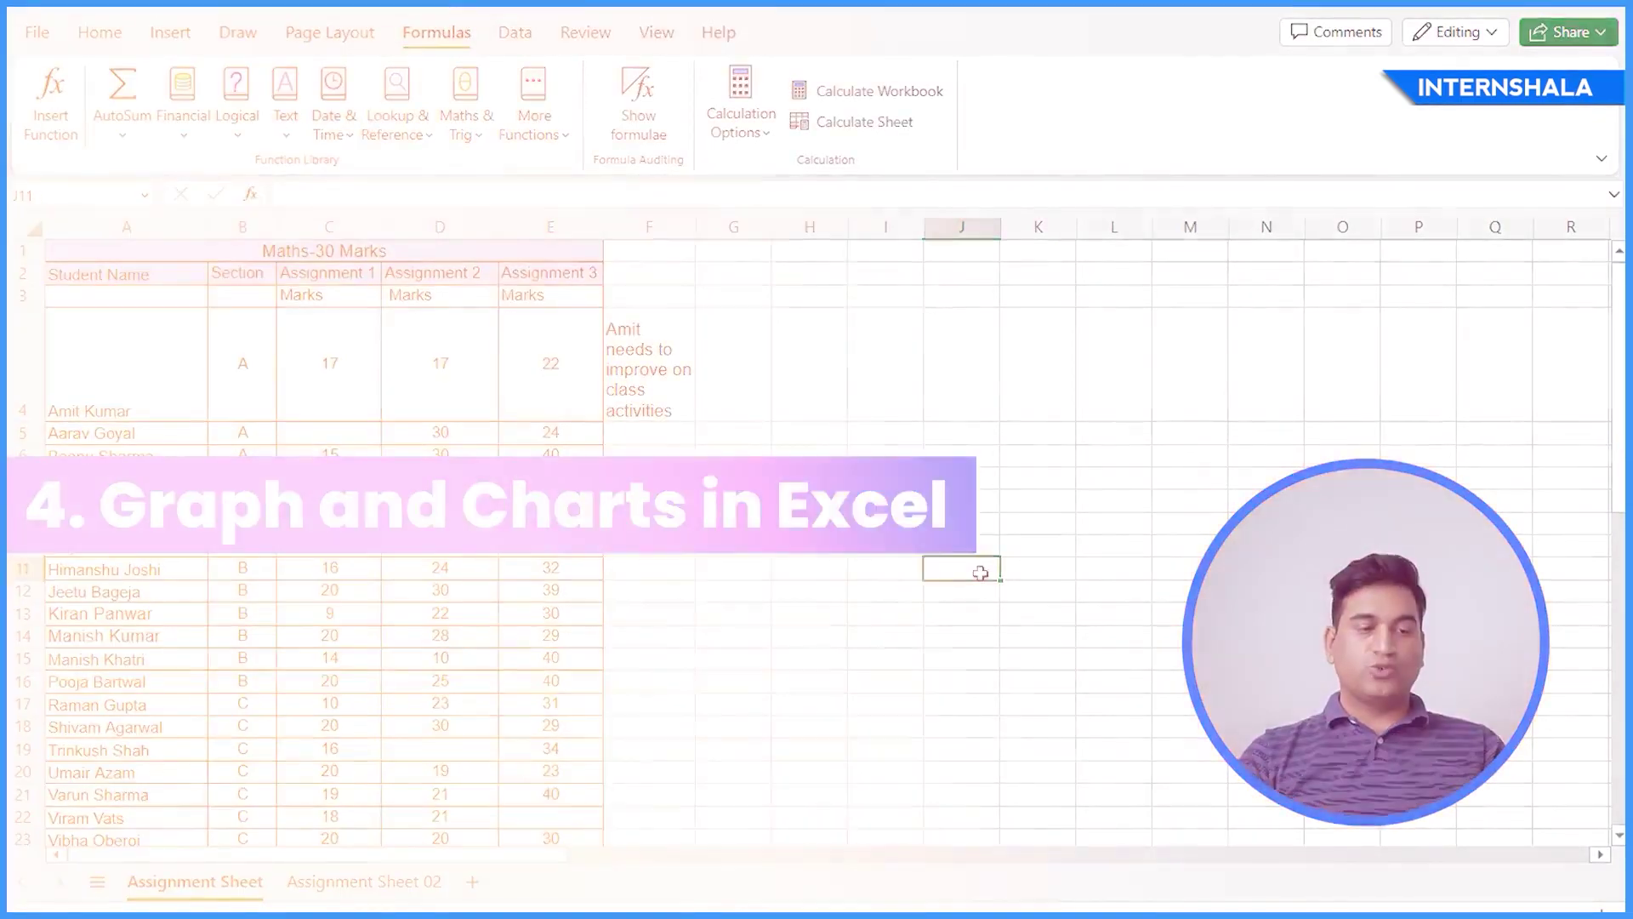
key(ctrl+a)
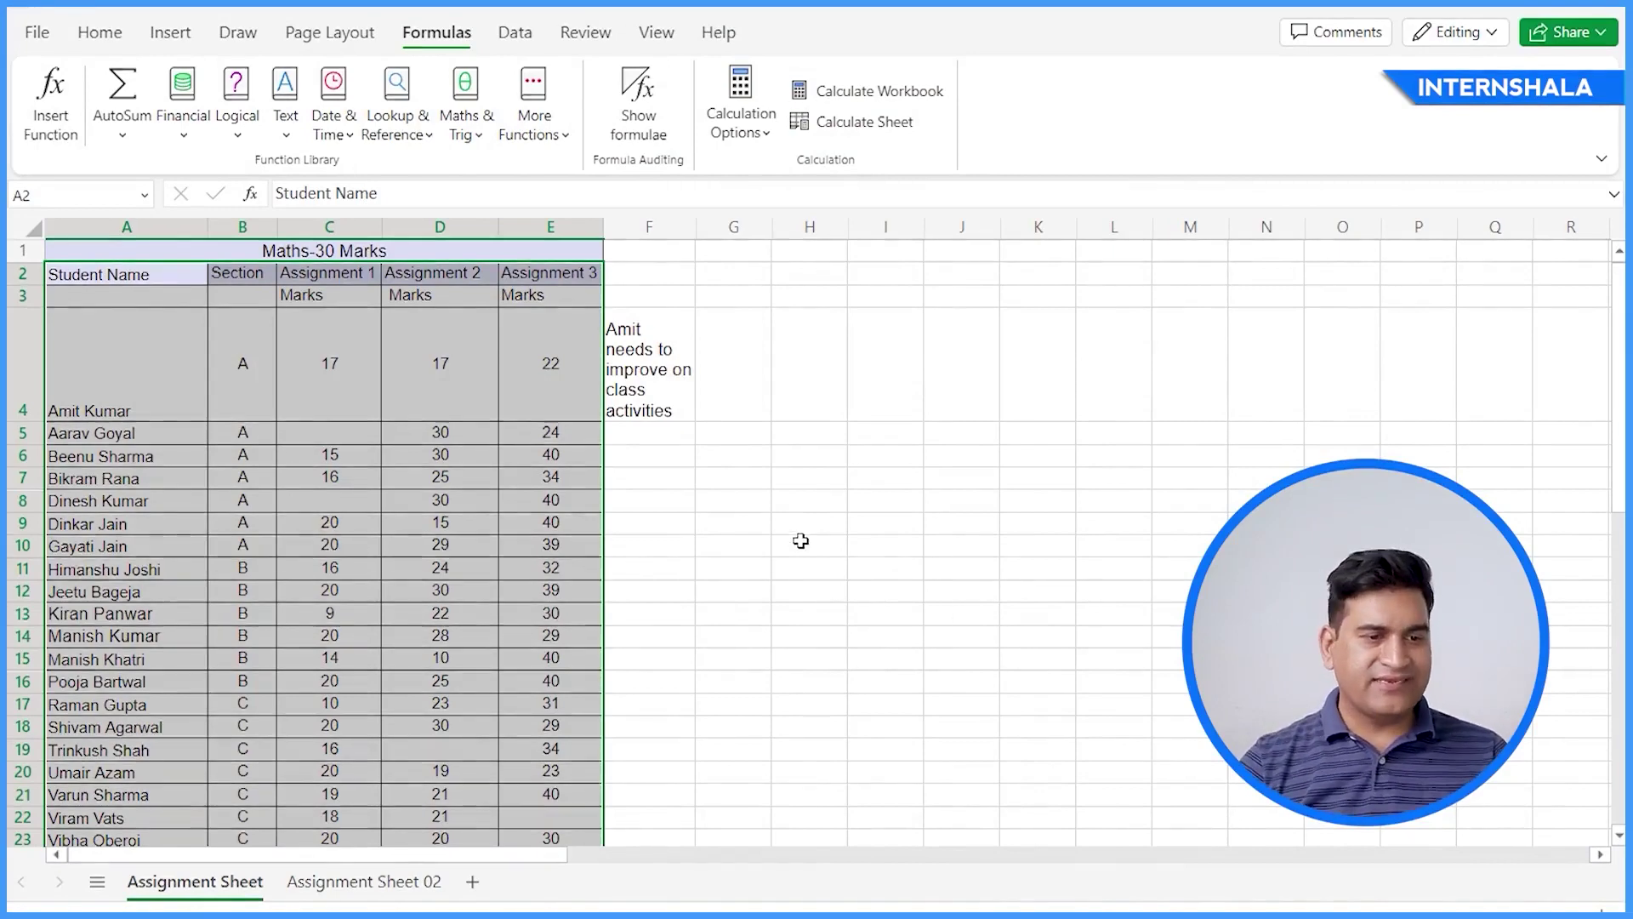
click(238, 34)
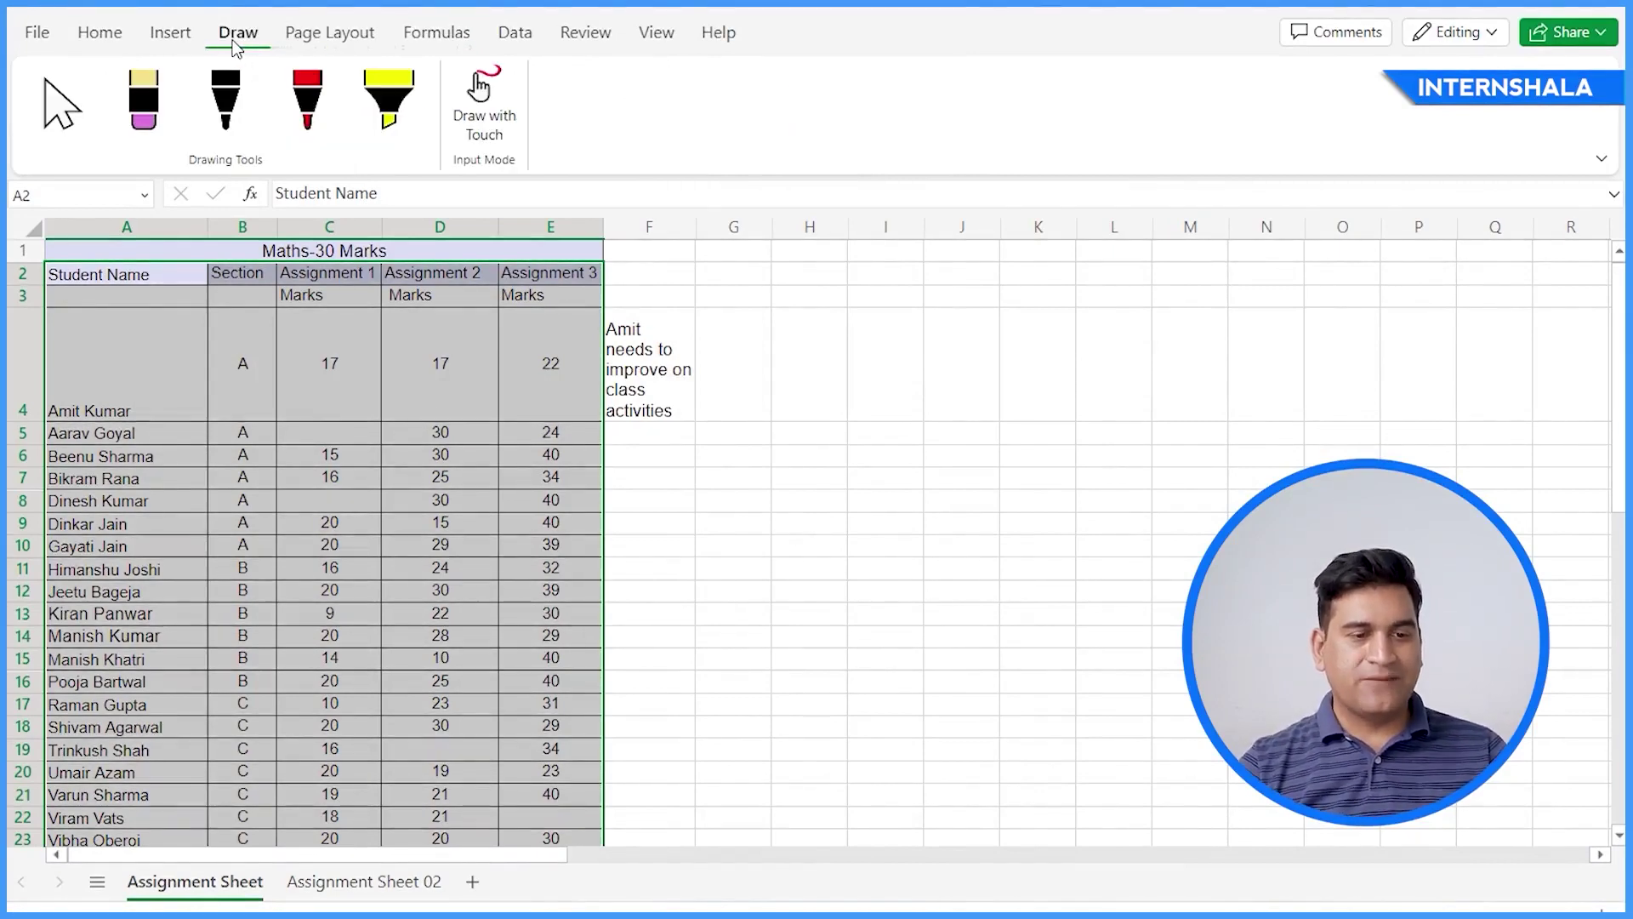
click(170, 36)
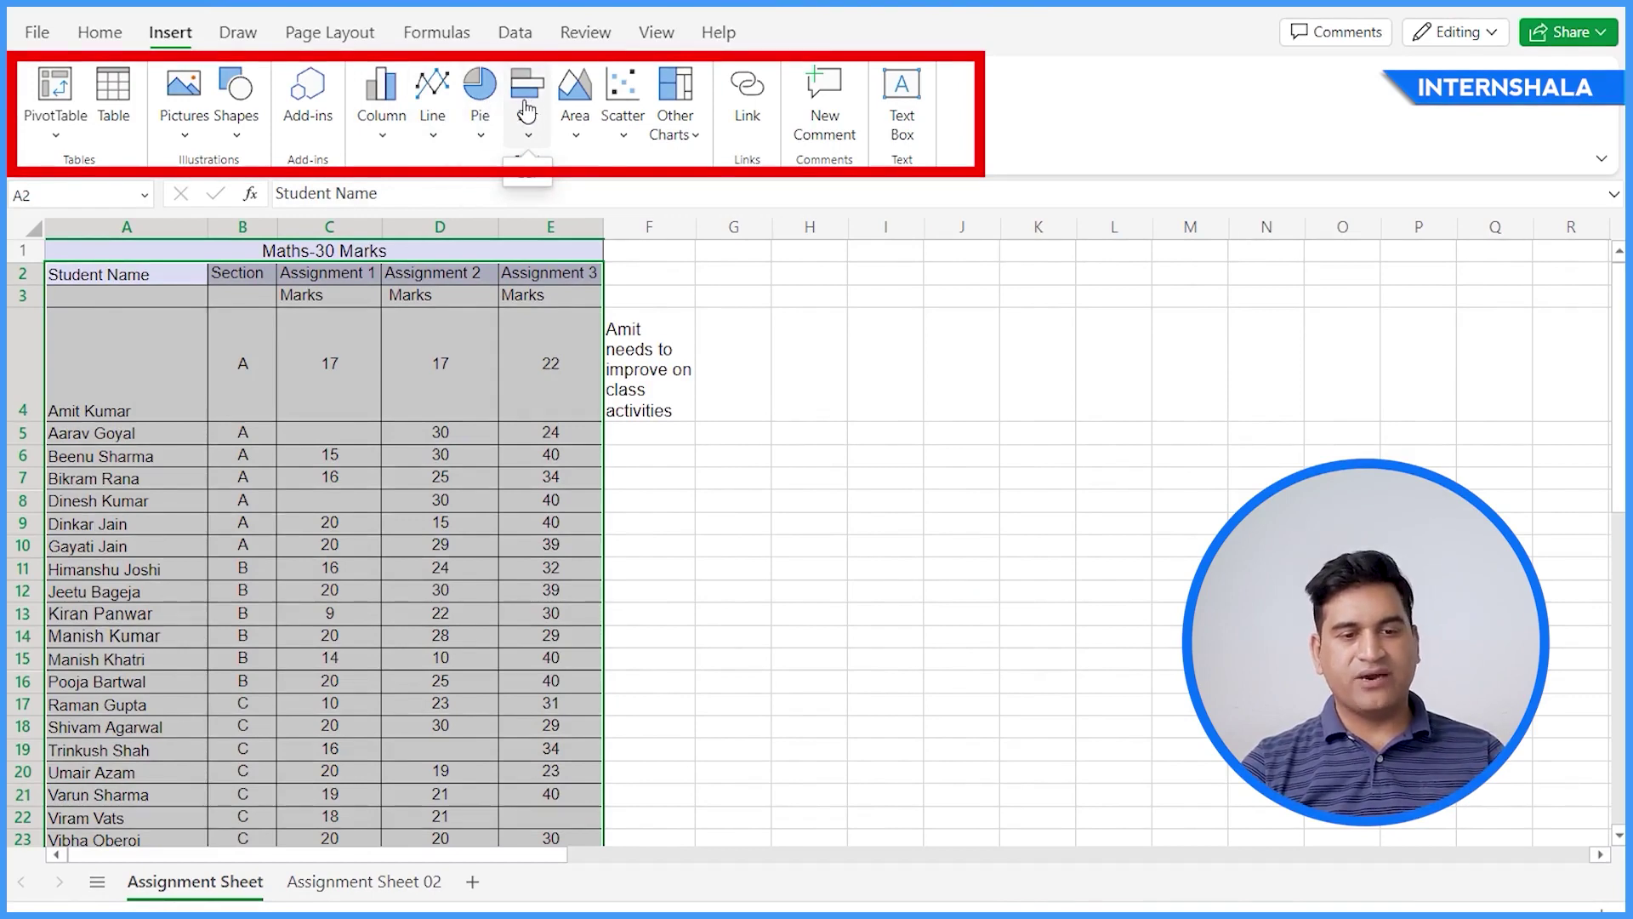
Insert a 2-D Clustered Column chart of the Section A rows A2:E10
click(430, 109)
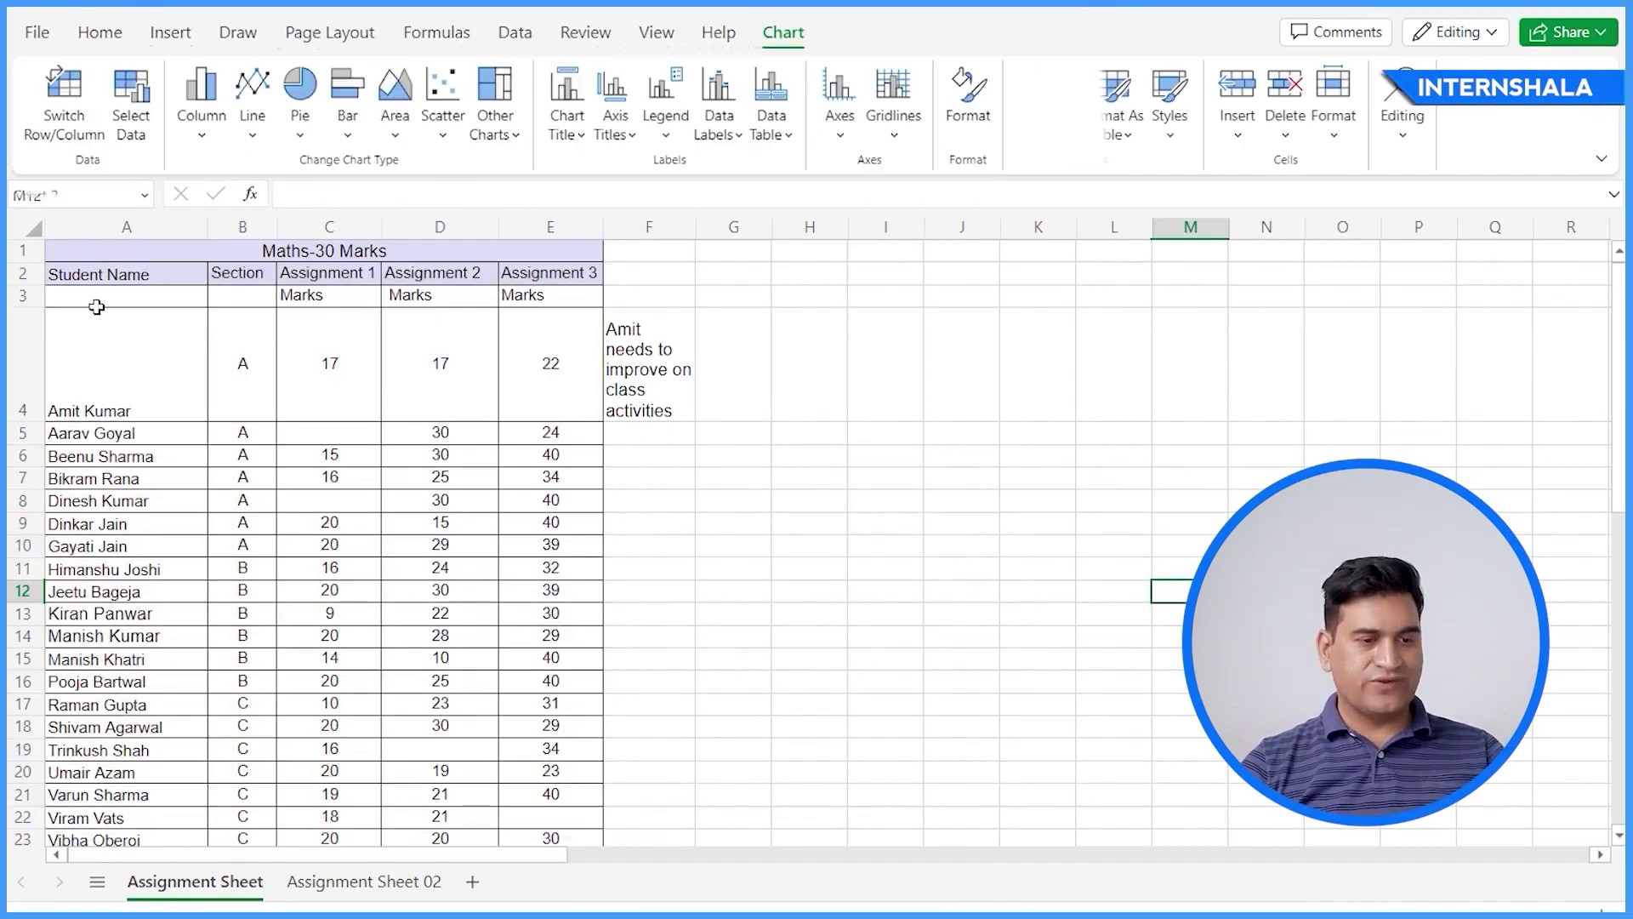
drag(93, 281, 551, 543)
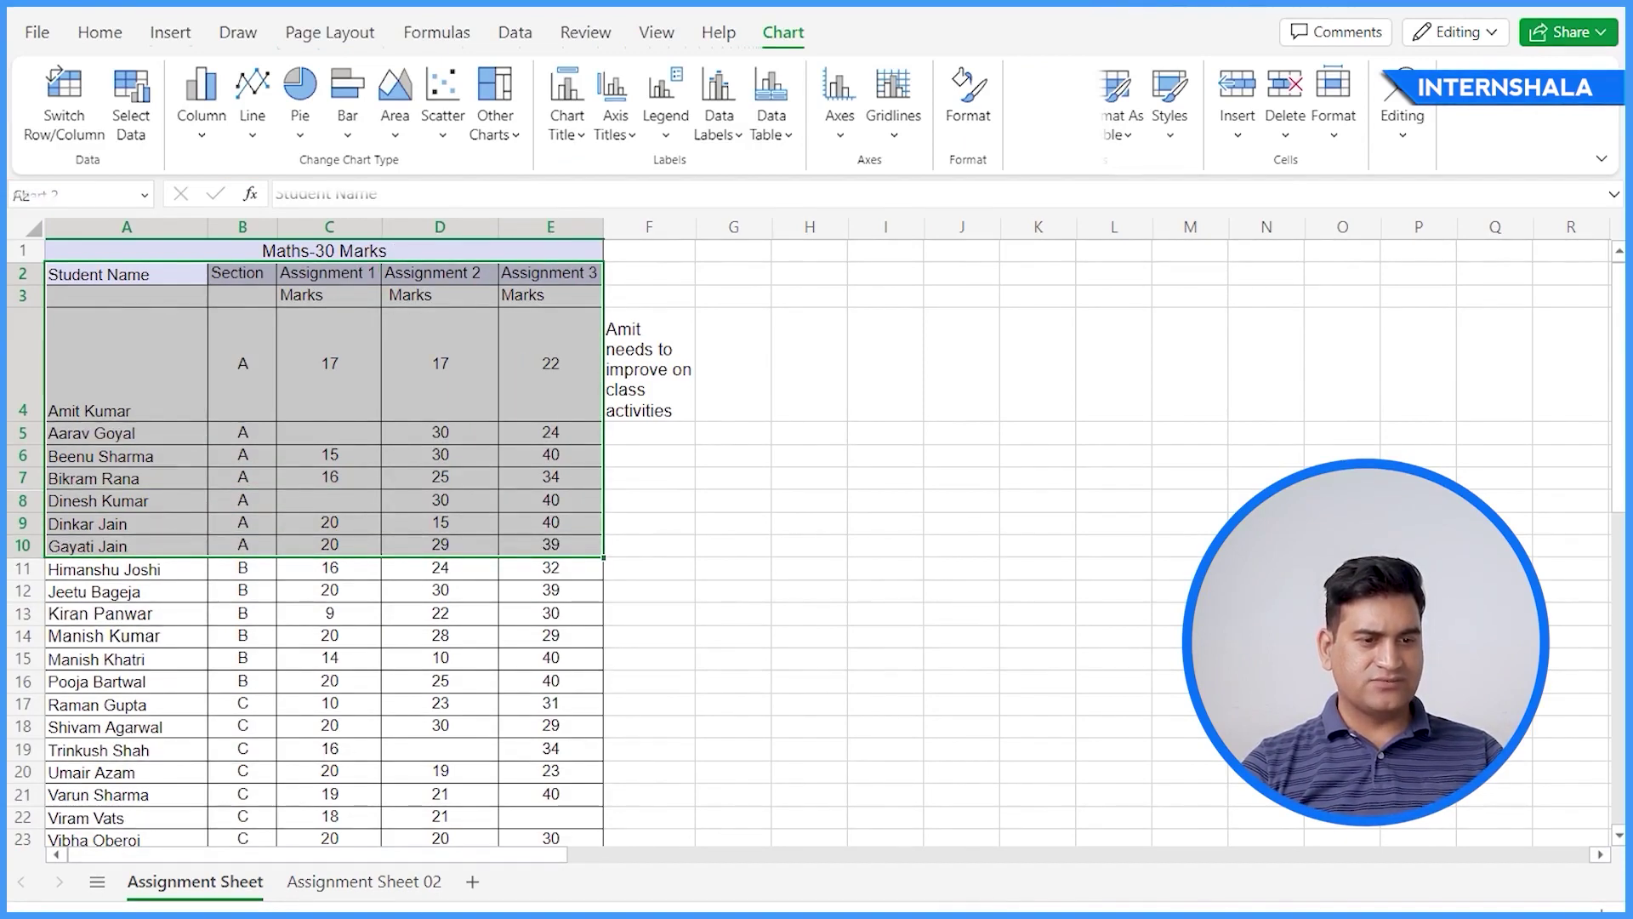
click(223, 36)
click(180, 37)
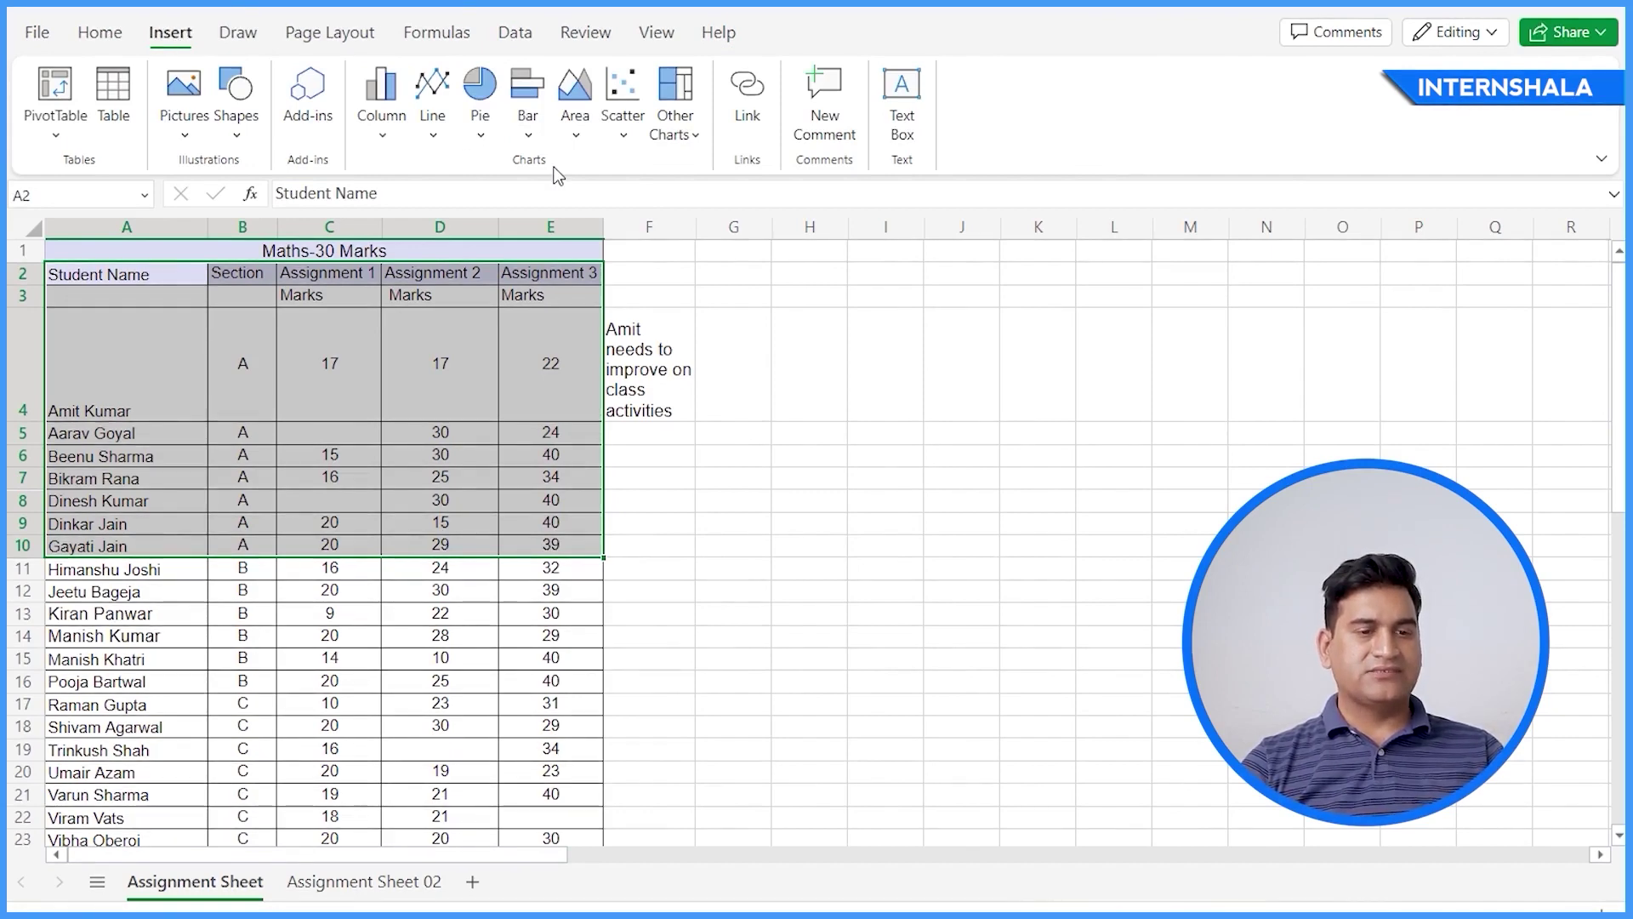
click(381, 134)
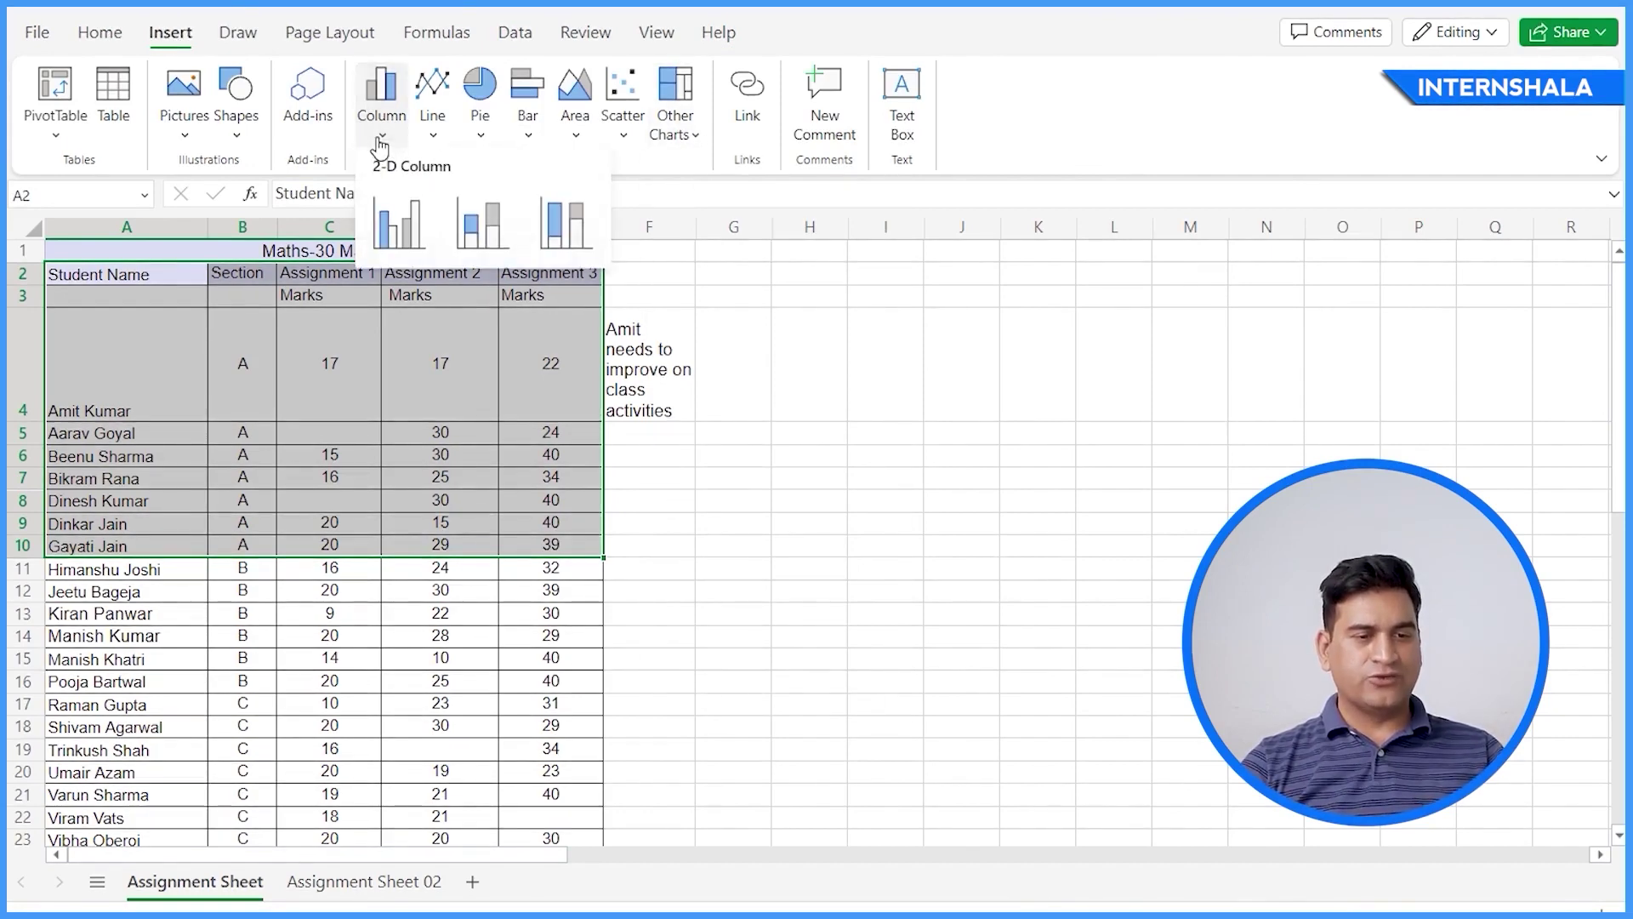
click(400, 221)
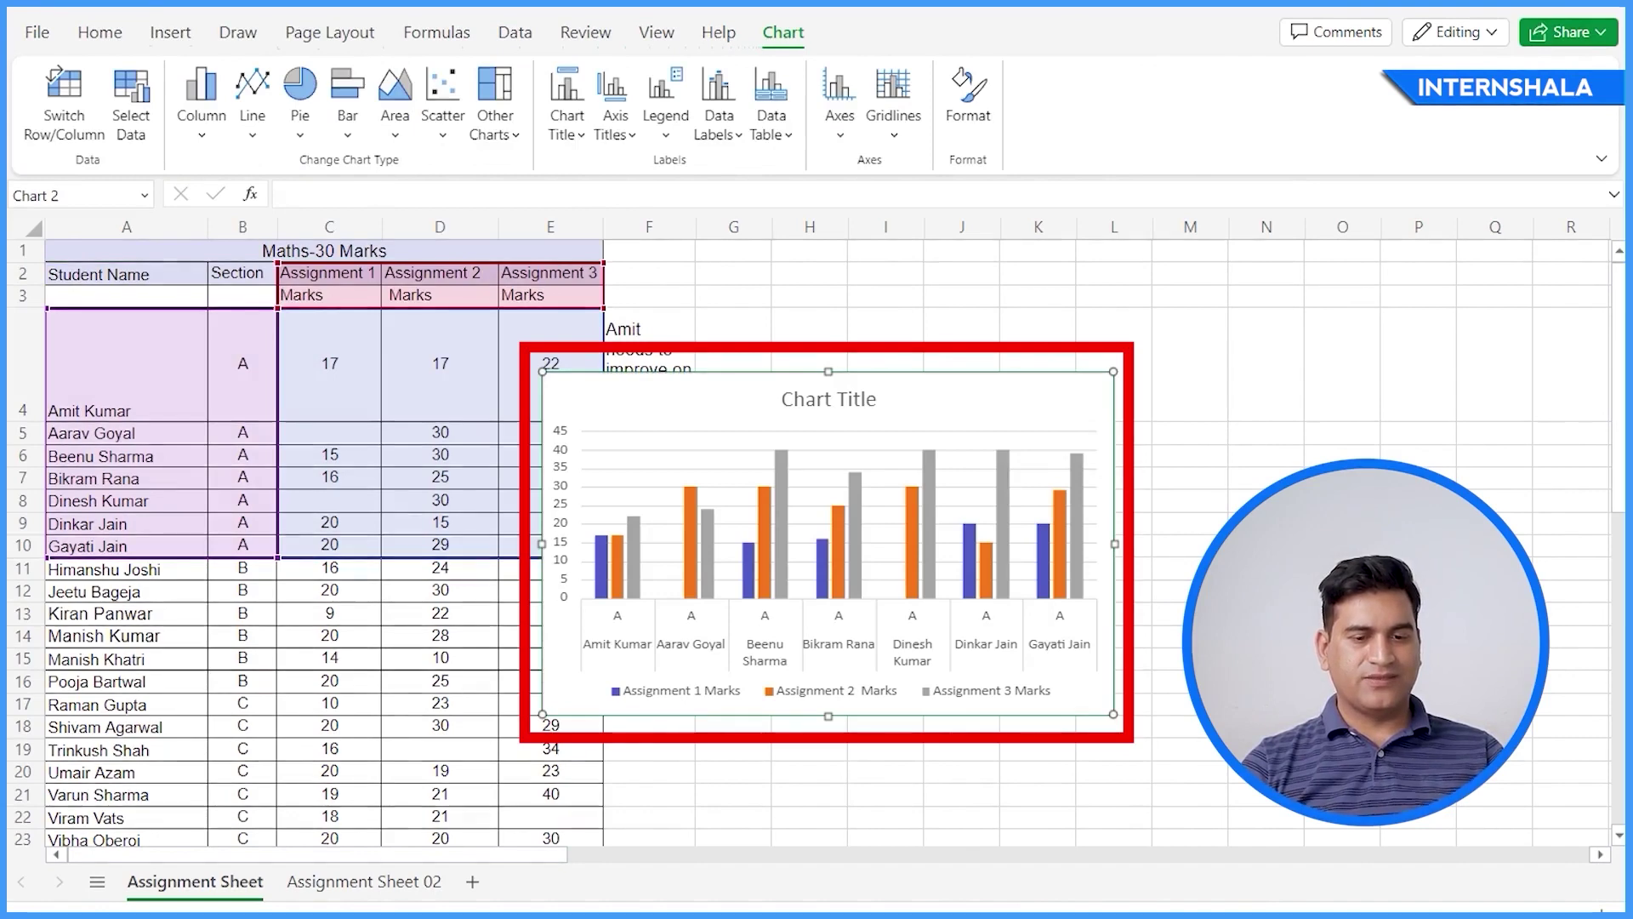